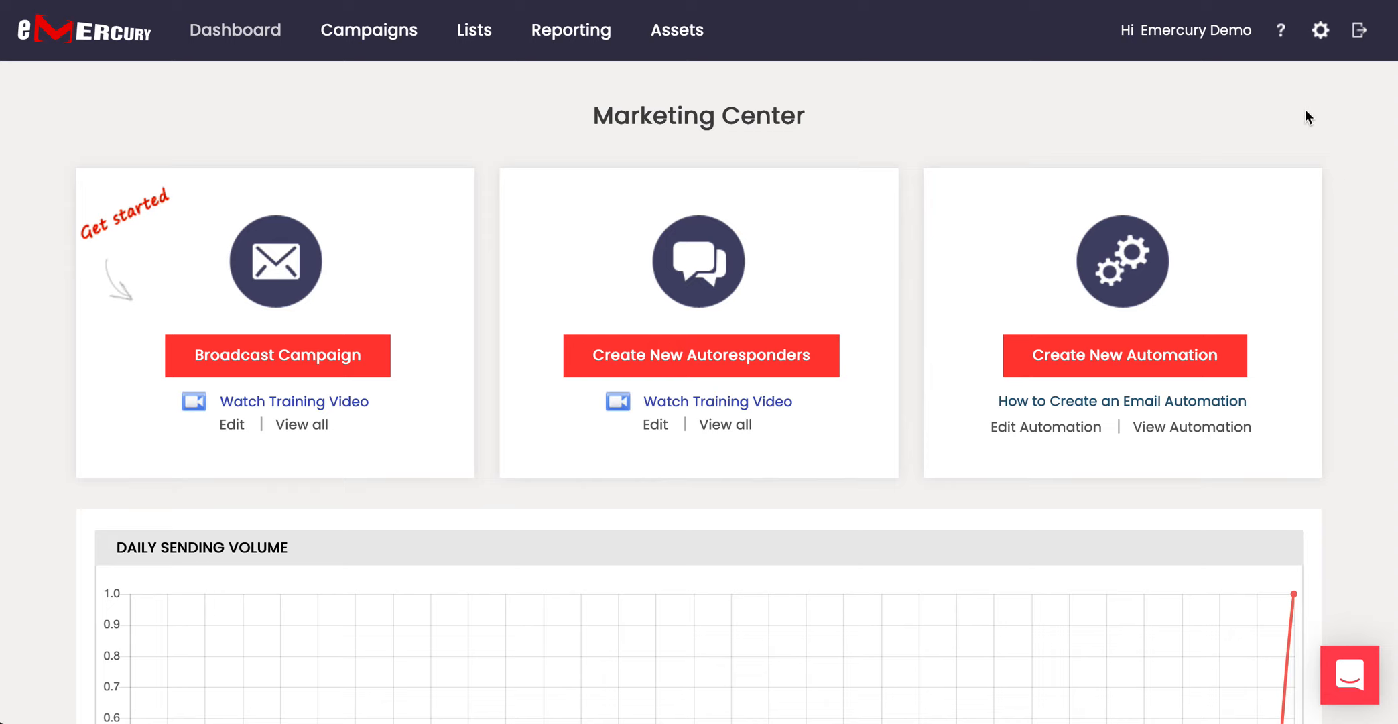
Go to the Campaigns > Automations list.
{"action": "left_click", "coordinate": [1320, 31]}
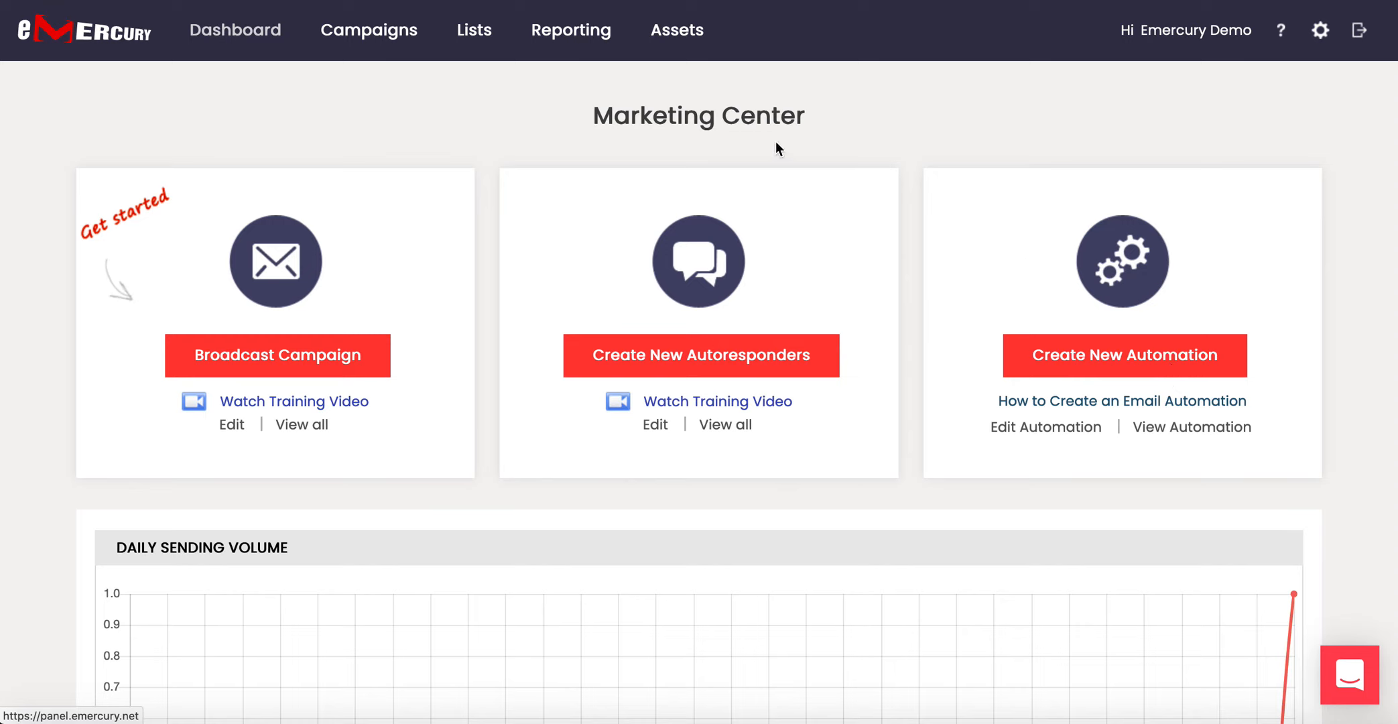
{"action": "mouse_move", "coordinate": [405, 45]}
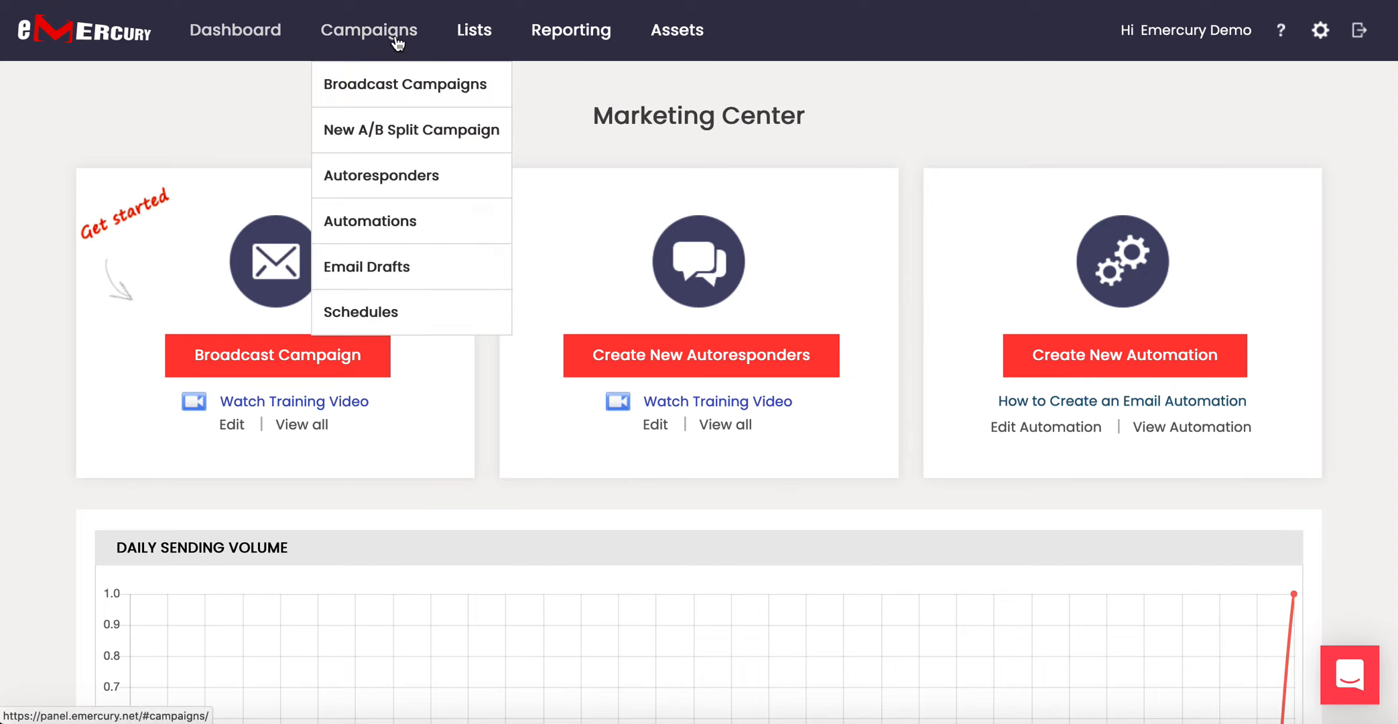
{"action": "left_click", "coordinate": [385, 224]}
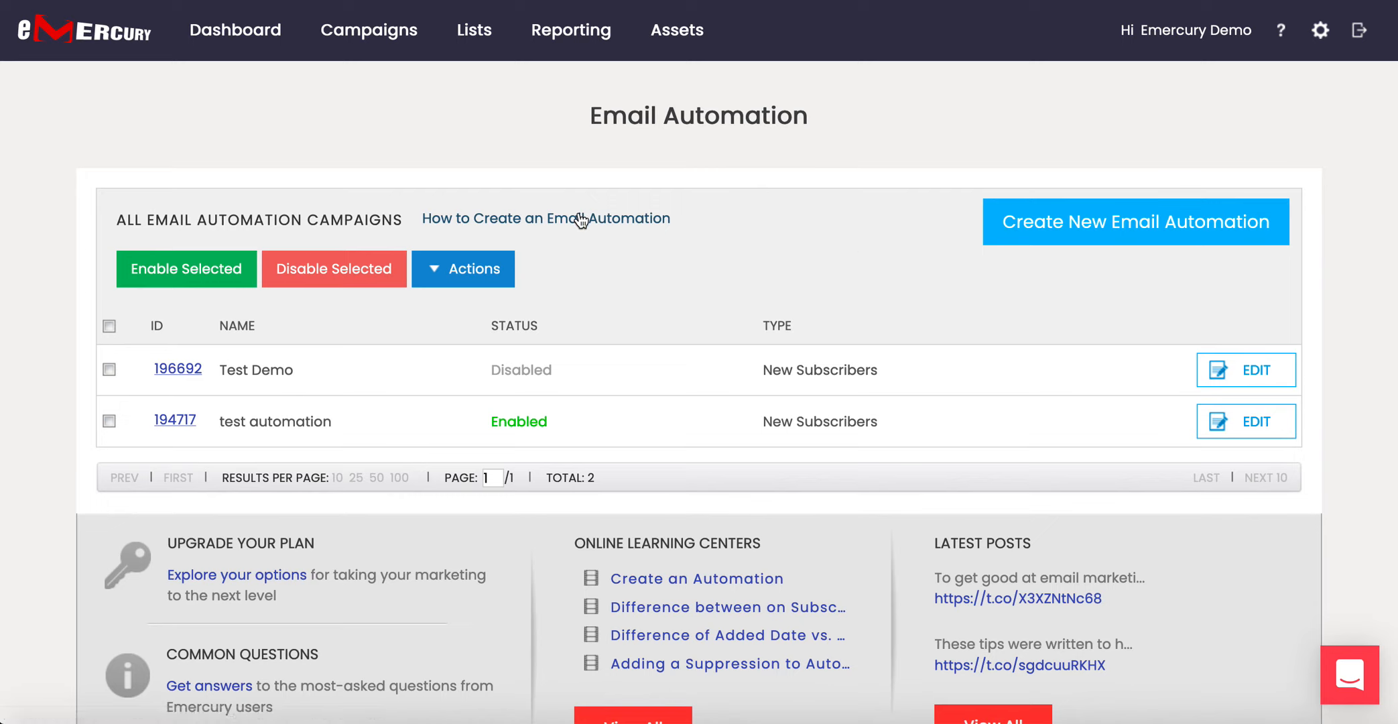
Create a new email automation named 'Todays Test Automation' and open its editor.
{"action": "left_click", "coordinate": [1097, 228]}
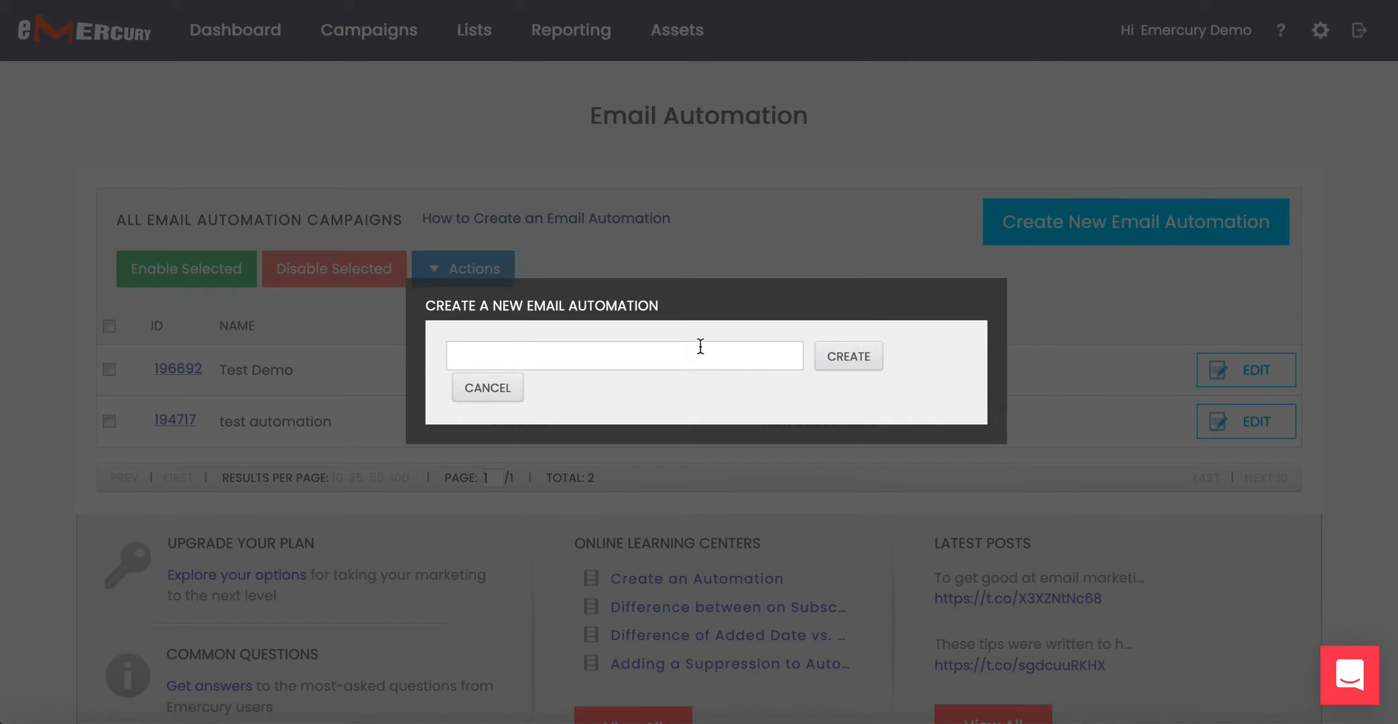
{"action": "left_click", "coordinate": [664, 356]}
{"action": "type", "text": "Todays A"}
{"action": "key", "text": "BackSpace"}
{"action": "type", "text": "Test Automatoion"}
{"action": "left_click", "coordinate": [845, 362]}
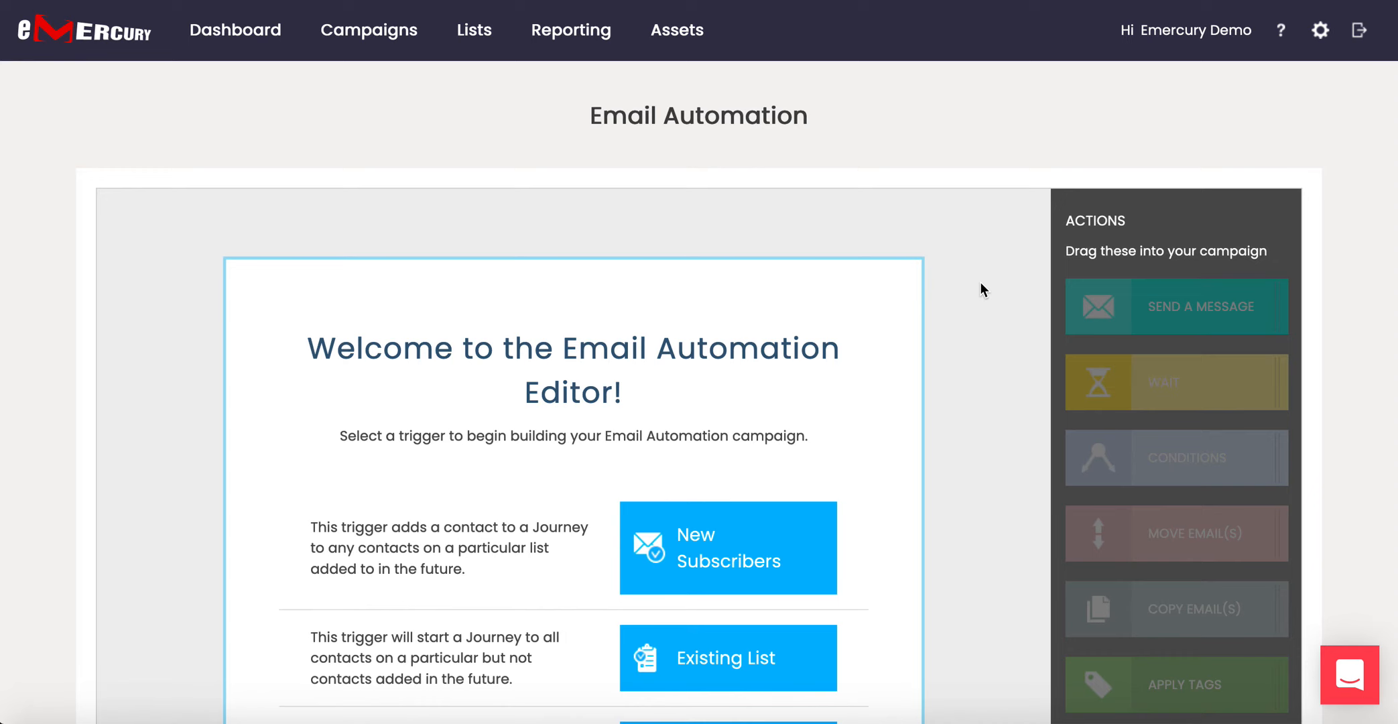
{"action": "scroll", "coordinate": [980, 285], "scroll_direction": "down", "scroll_amount": 3}
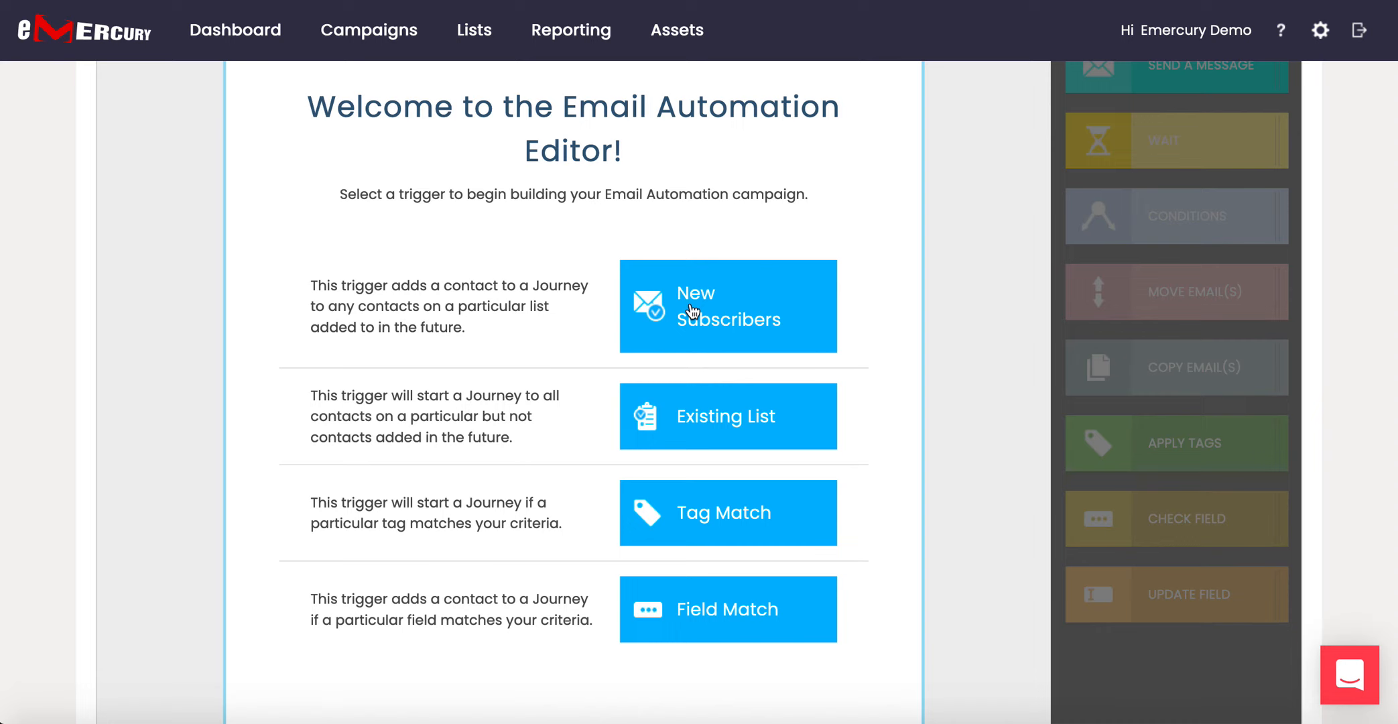
{"action": "scroll", "coordinate": [692, 312], "scroll_direction": "down", "scroll_amount": 1}
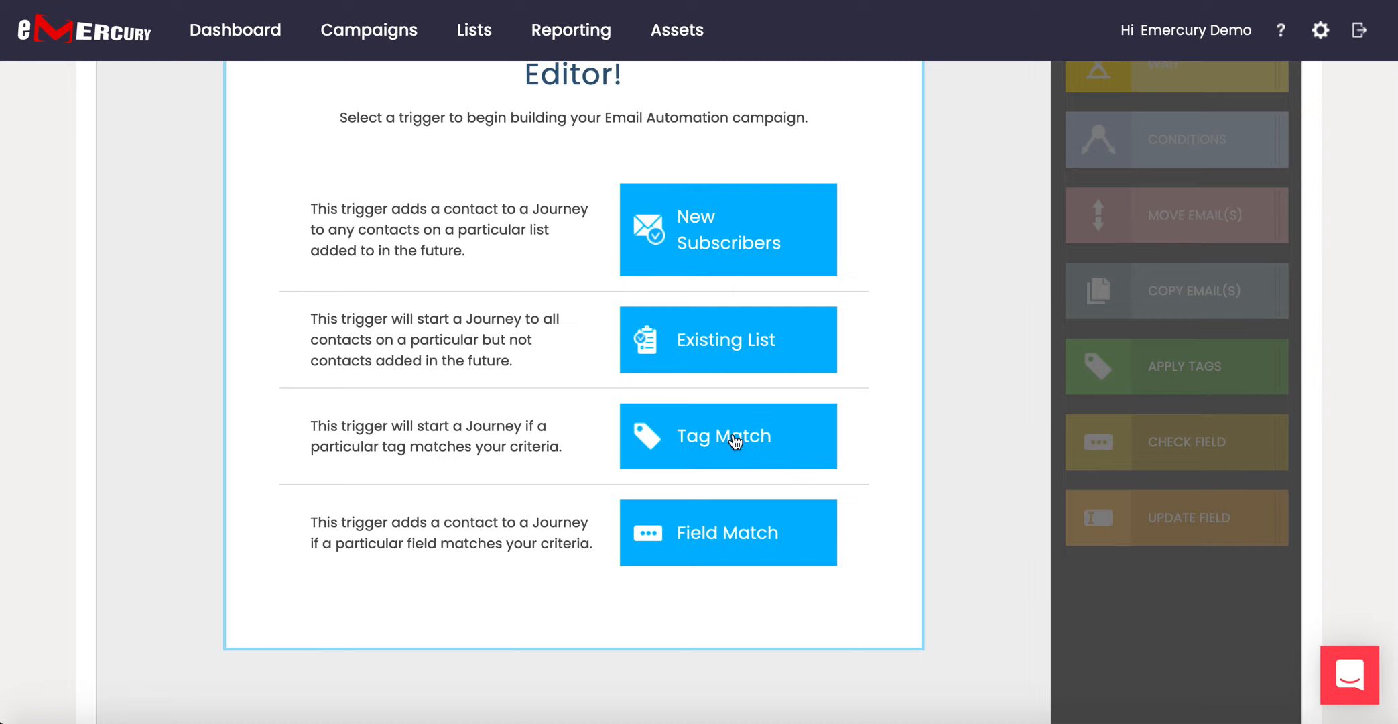
{"action": "scroll", "coordinate": [737, 439], "scroll_direction": "down", "scroll_amount": 1}
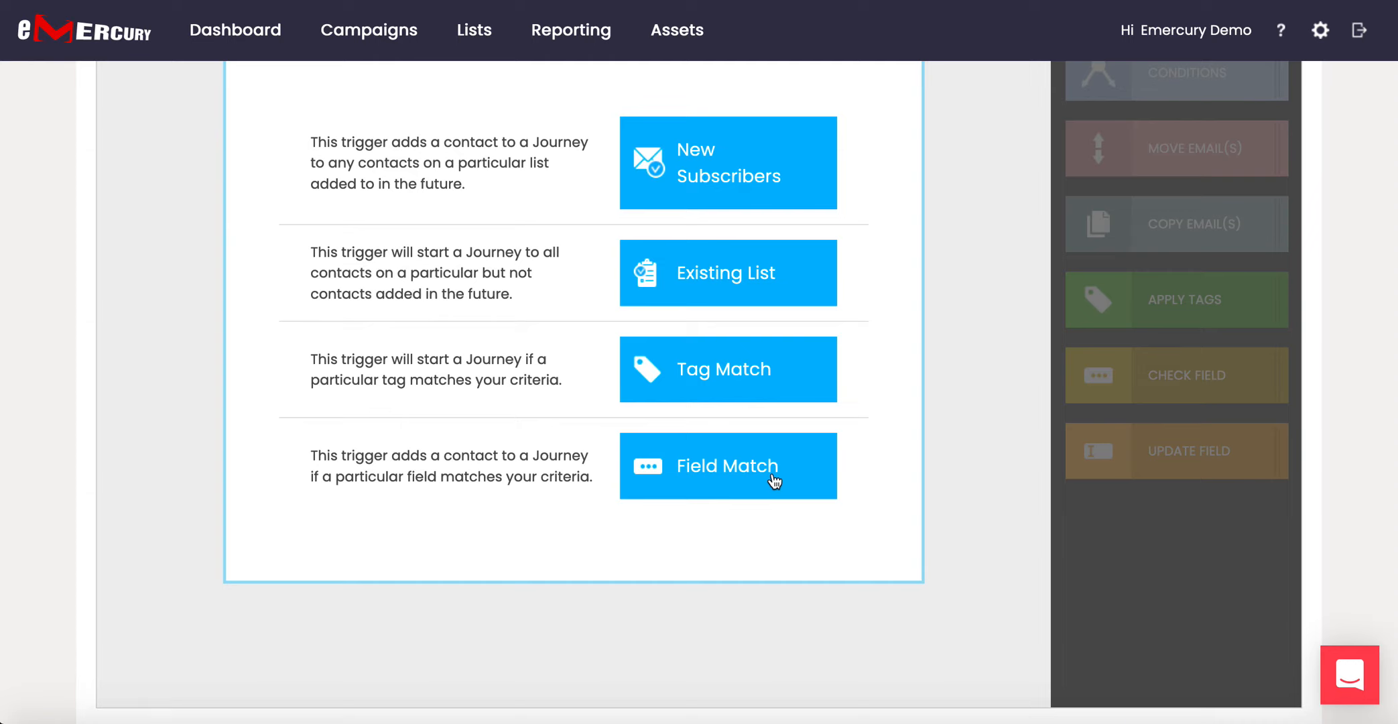
{"action": "scroll", "coordinate": [774, 481], "scroll_direction": "up", "scroll_amount": 4}
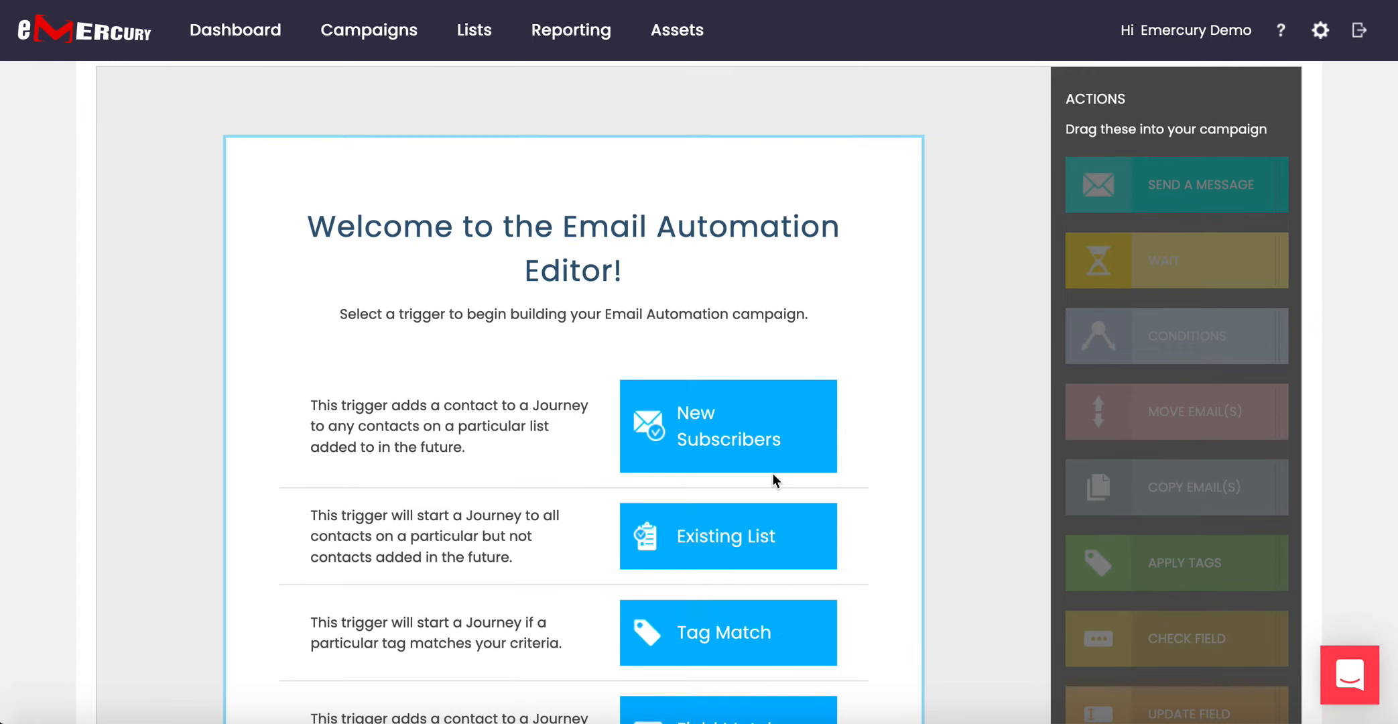
{"action": "scroll", "coordinate": [818, 261], "scroll_direction": "down", "scroll_amount": 1}
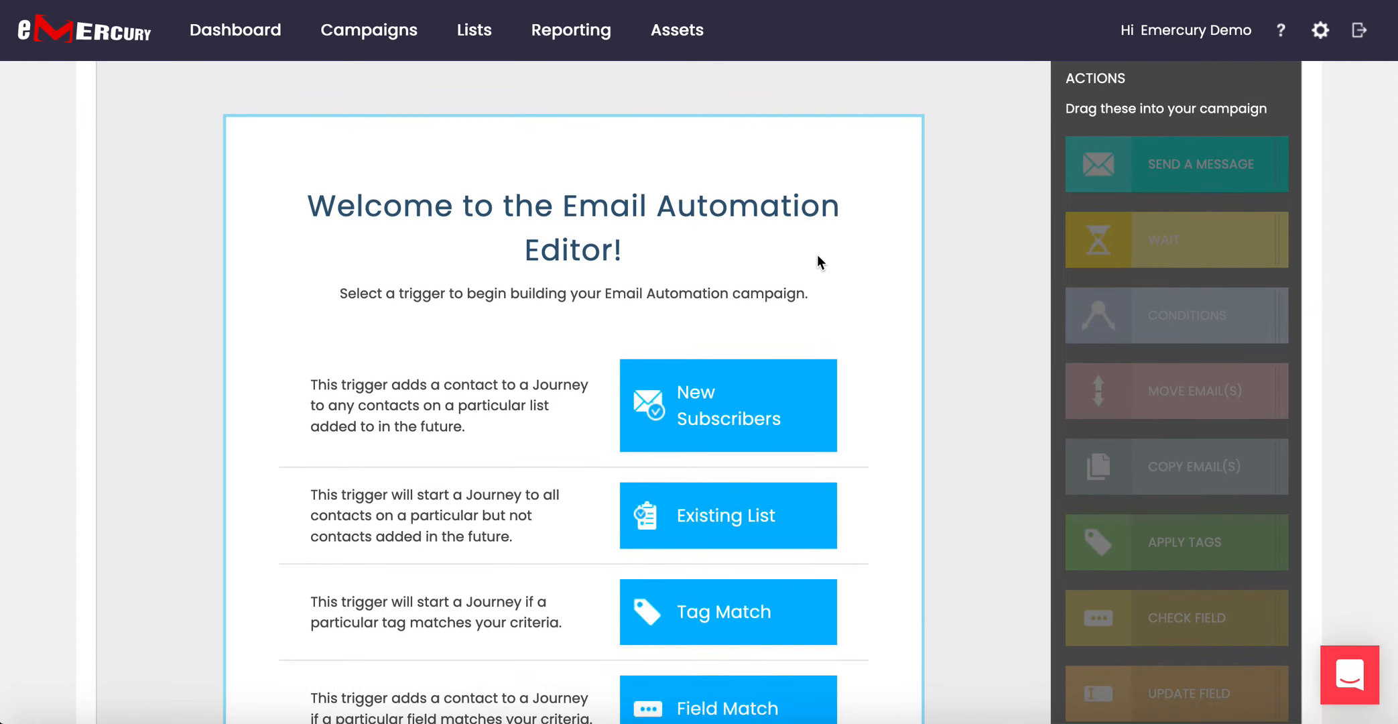
{"action": "scroll", "coordinate": [817, 258], "scroll_direction": "down", "scroll_amount": 1}
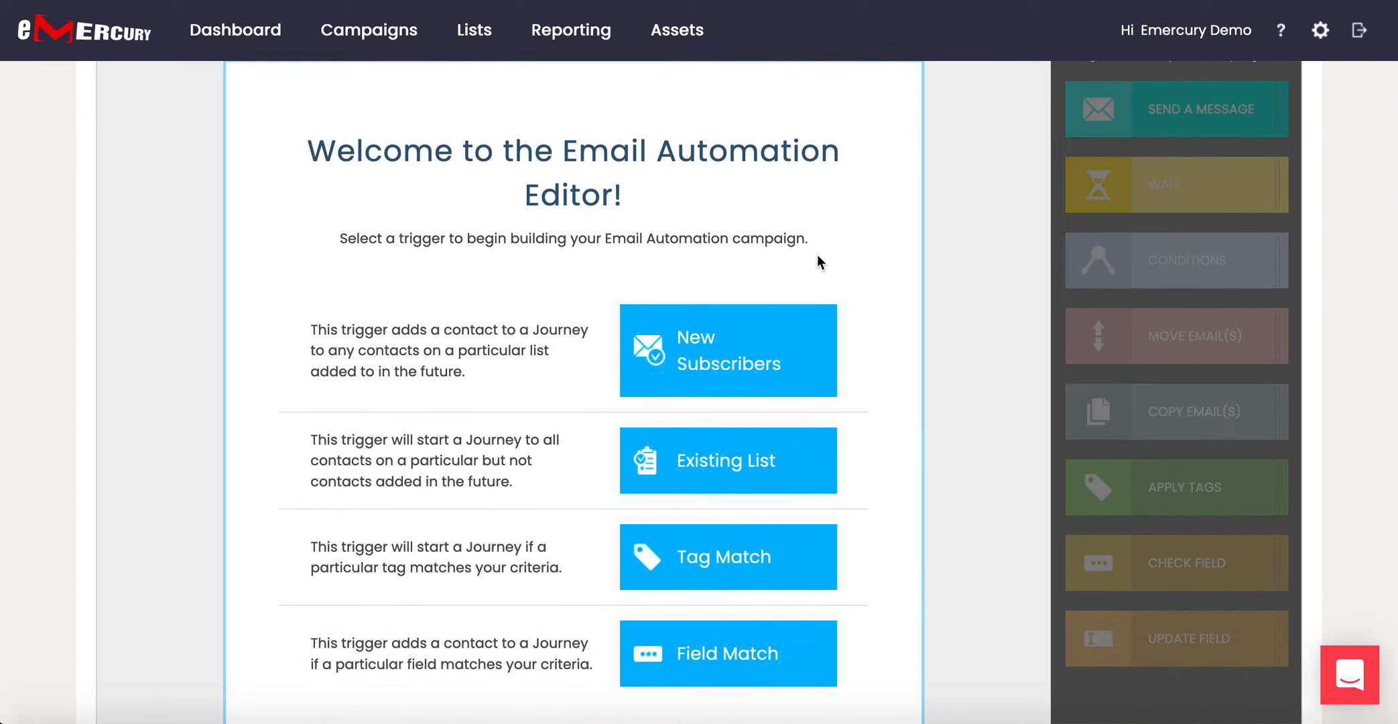
Trigger the automation on New Subscribers added to Demo List 3 (Added date) and save.
{"action": "left_click", "coordinate": [719, 367]}
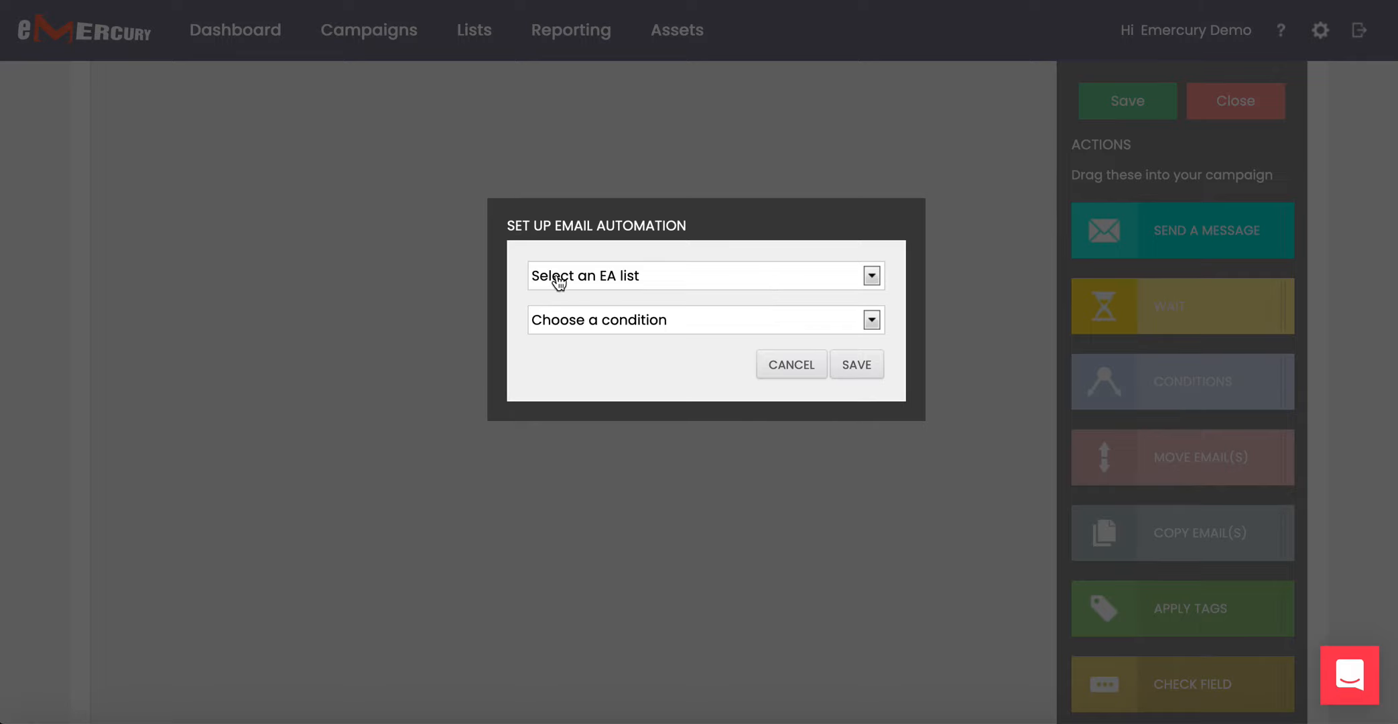
{"action": "left_click", "coordinate": [675, 282]}
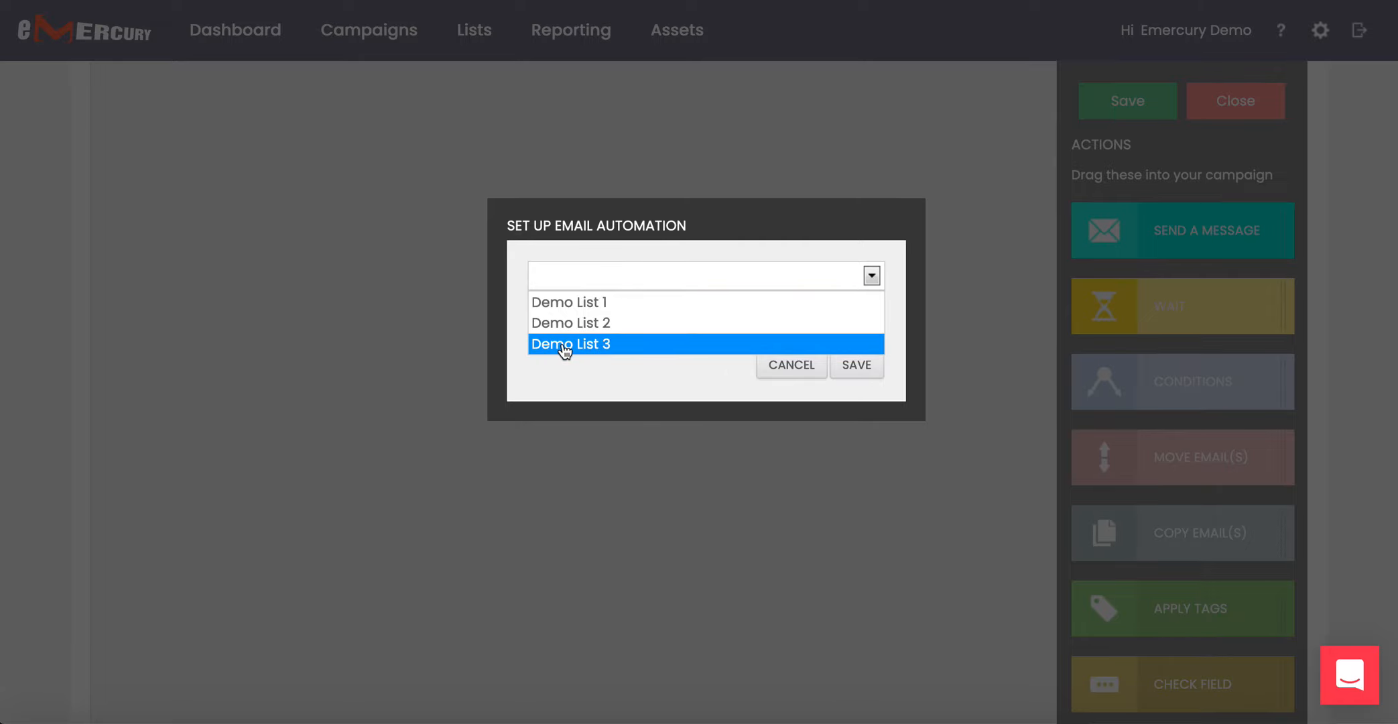
{"action": "left_click", "coordinate": [591, 345]}
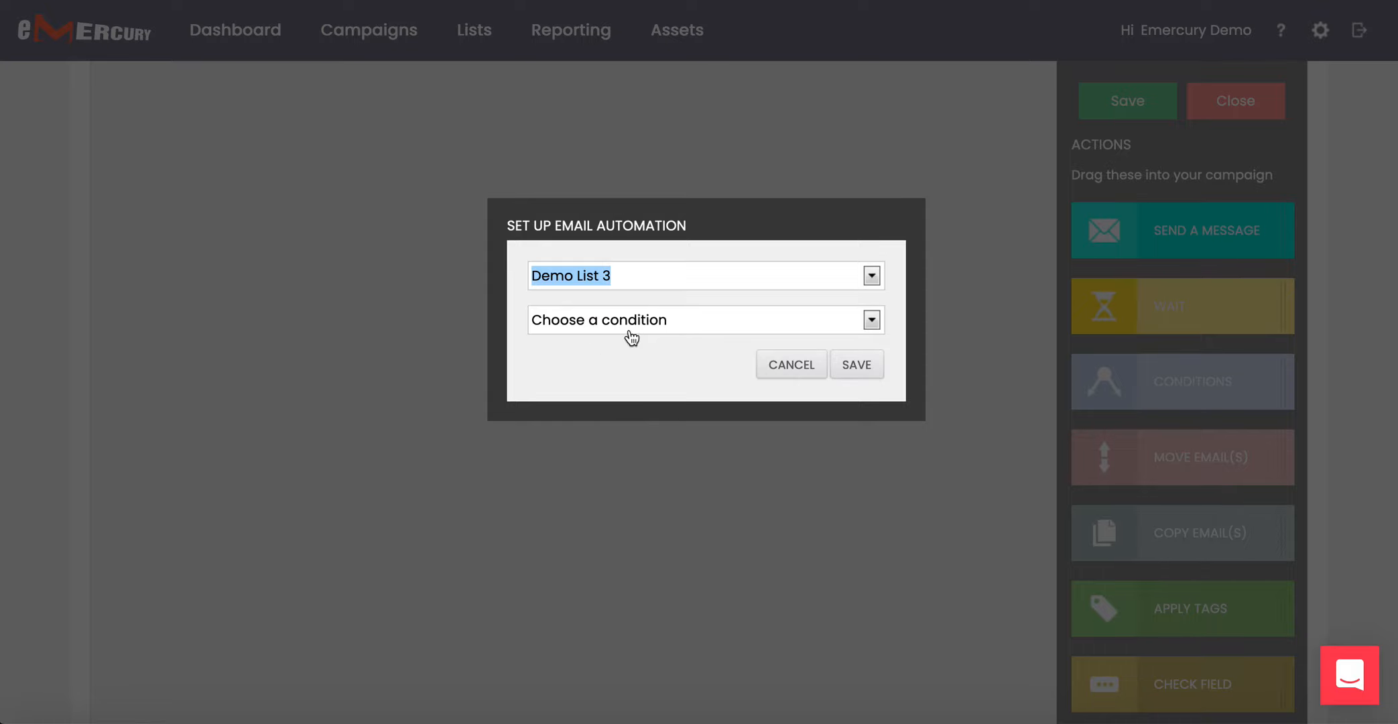
{"action": "left_click", "coordinate": [648, 319]}
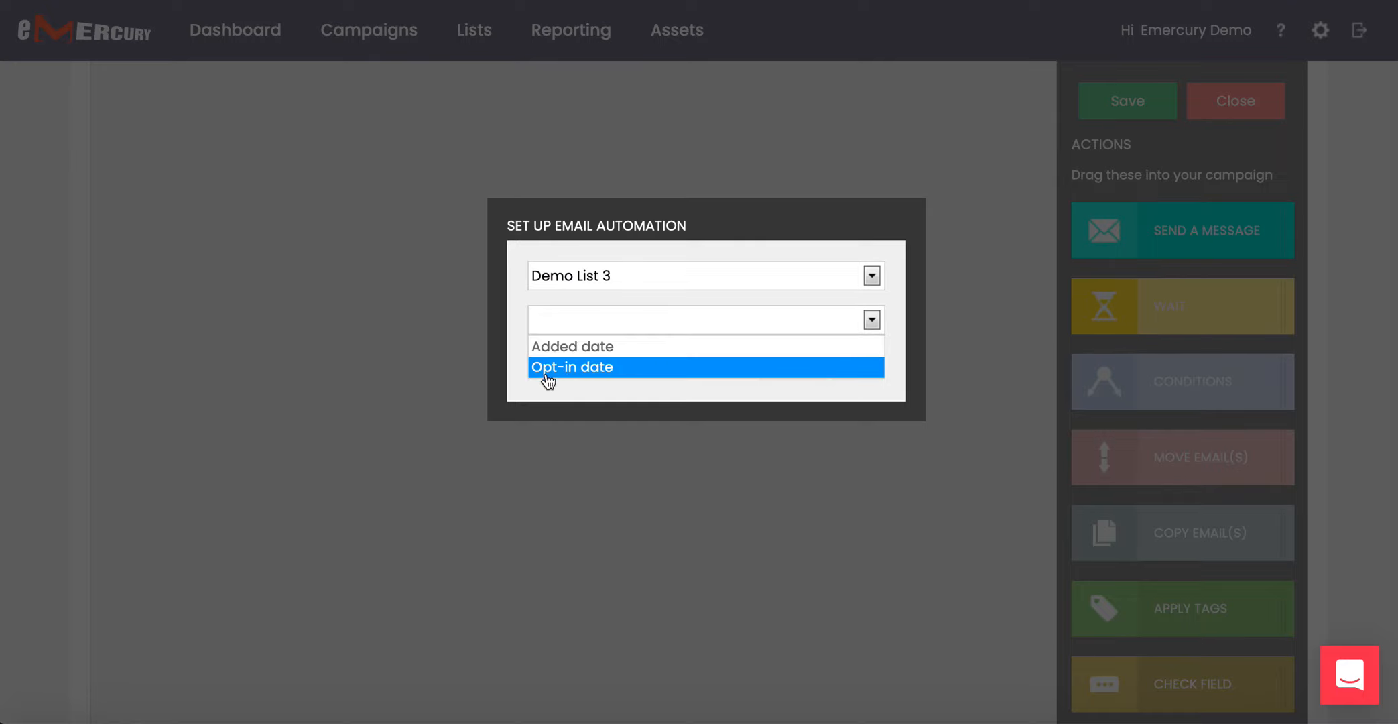
{"action": "left_click", "coordinate": [608, 350]}
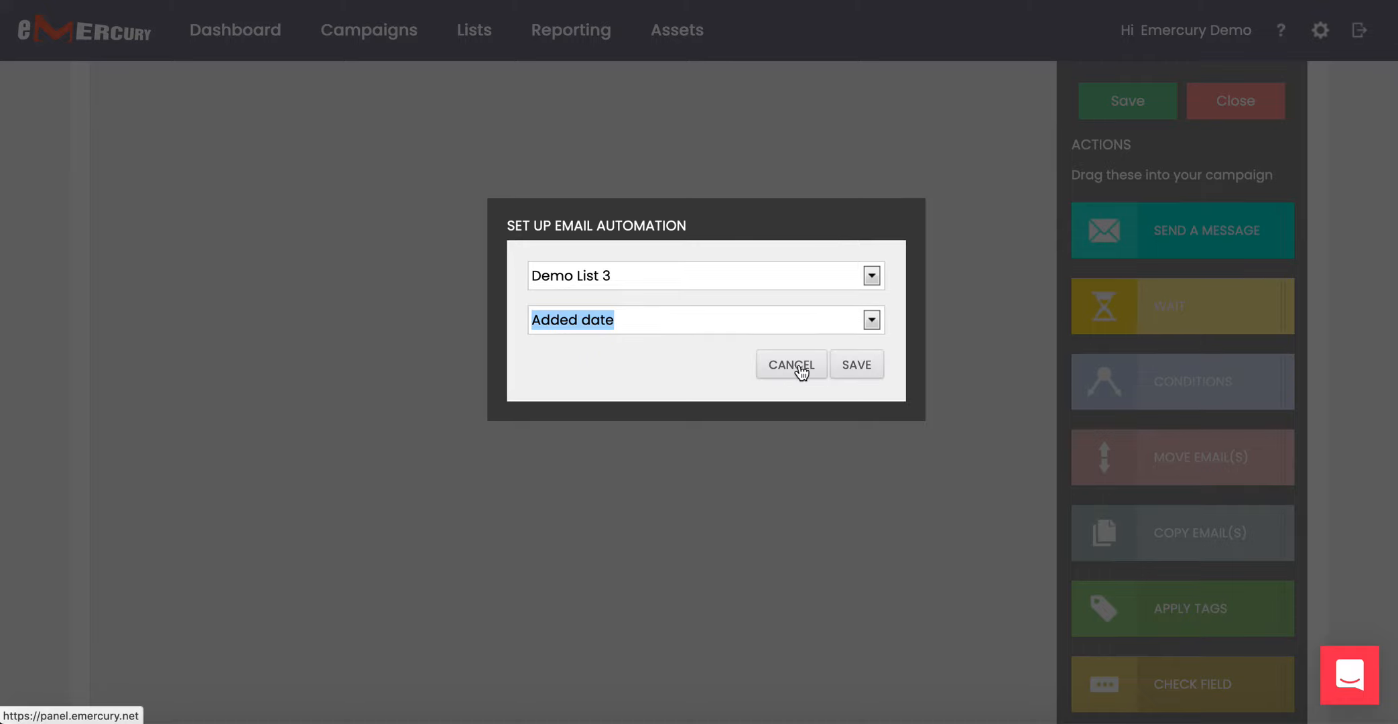
{"action": "left_click", "coordinate": [862, 367]}
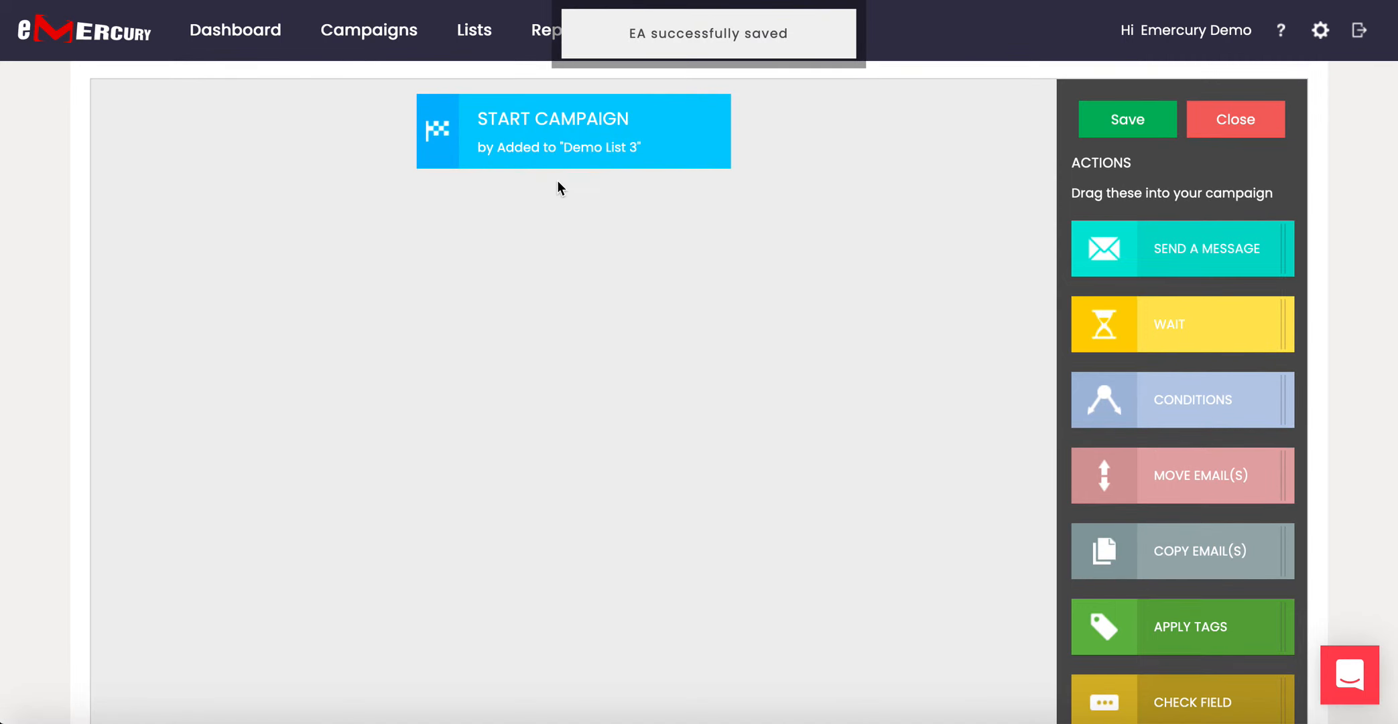
{"action": "left_click", "coordinate": [576, 144]}
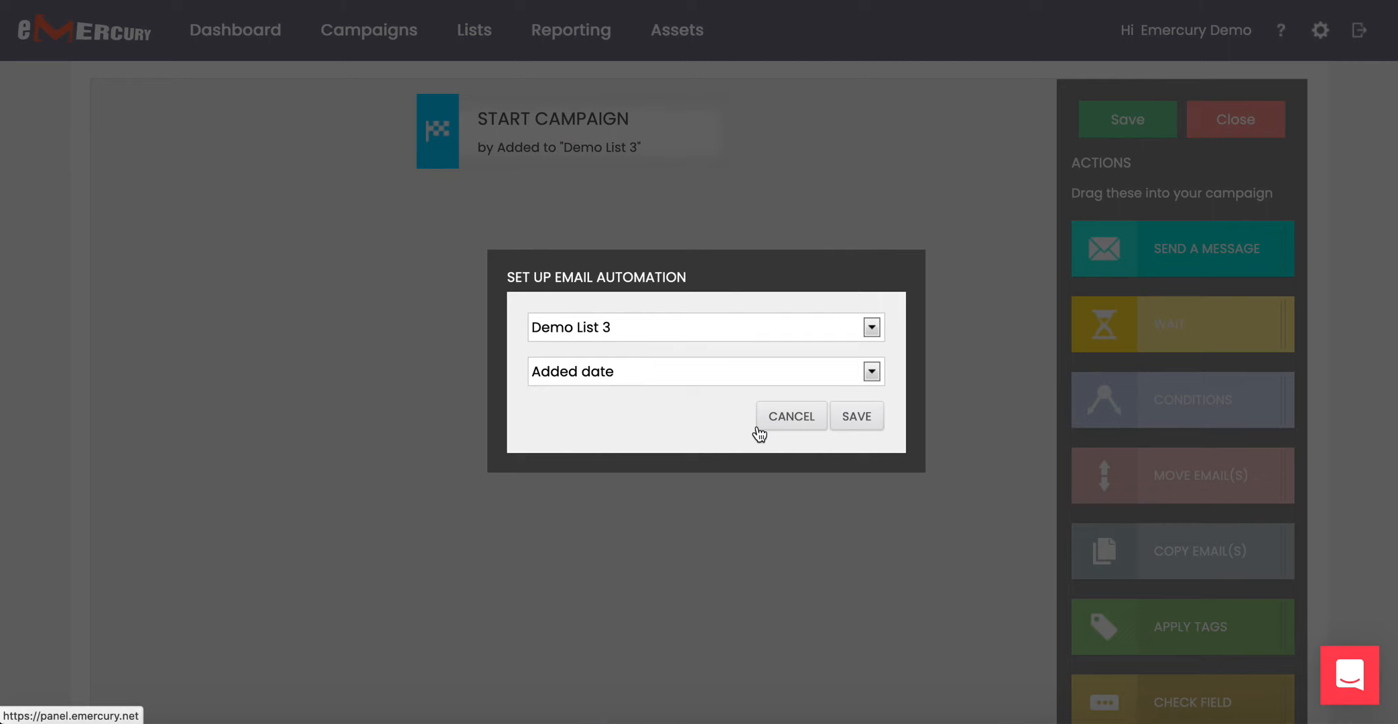
{"action": "left_click", "coordinate": [792, 419]}
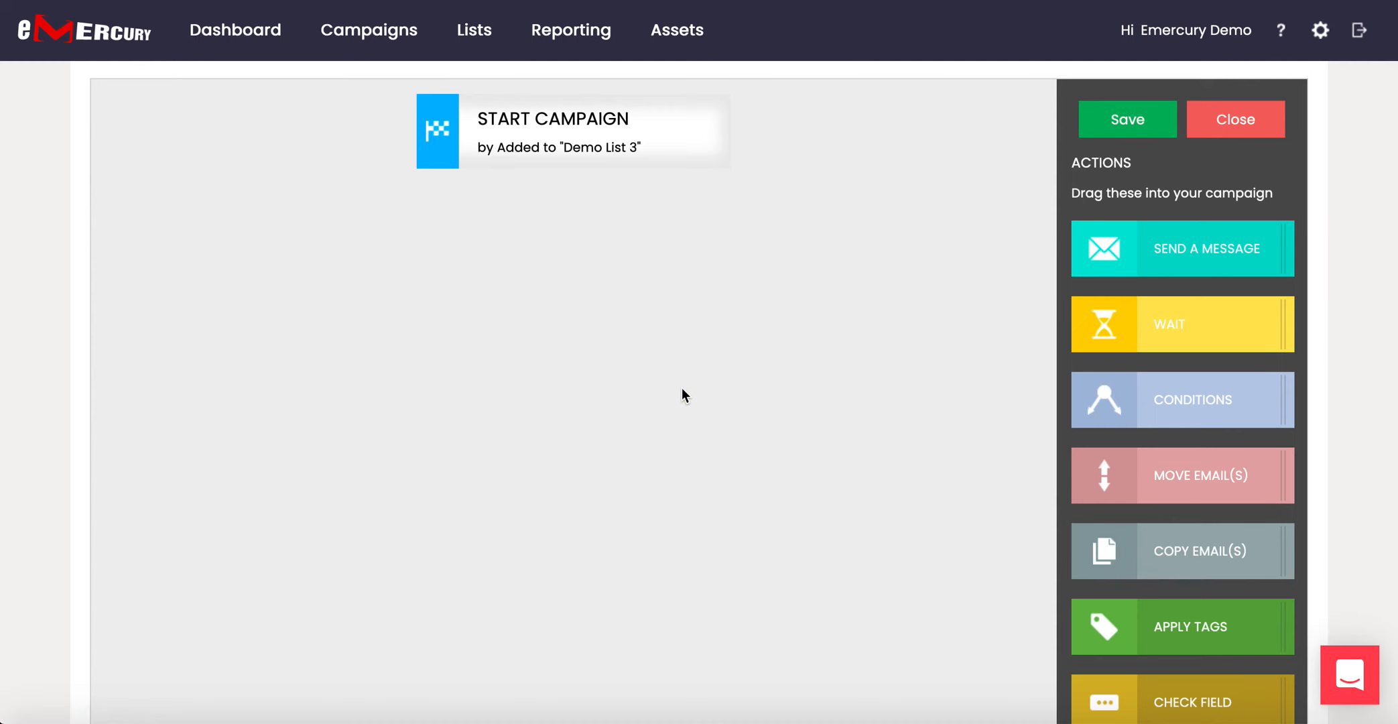
{"action": "scroll", "coordinate": [748, 312], "scroll_direction": "up", "scroll_amount": 1}
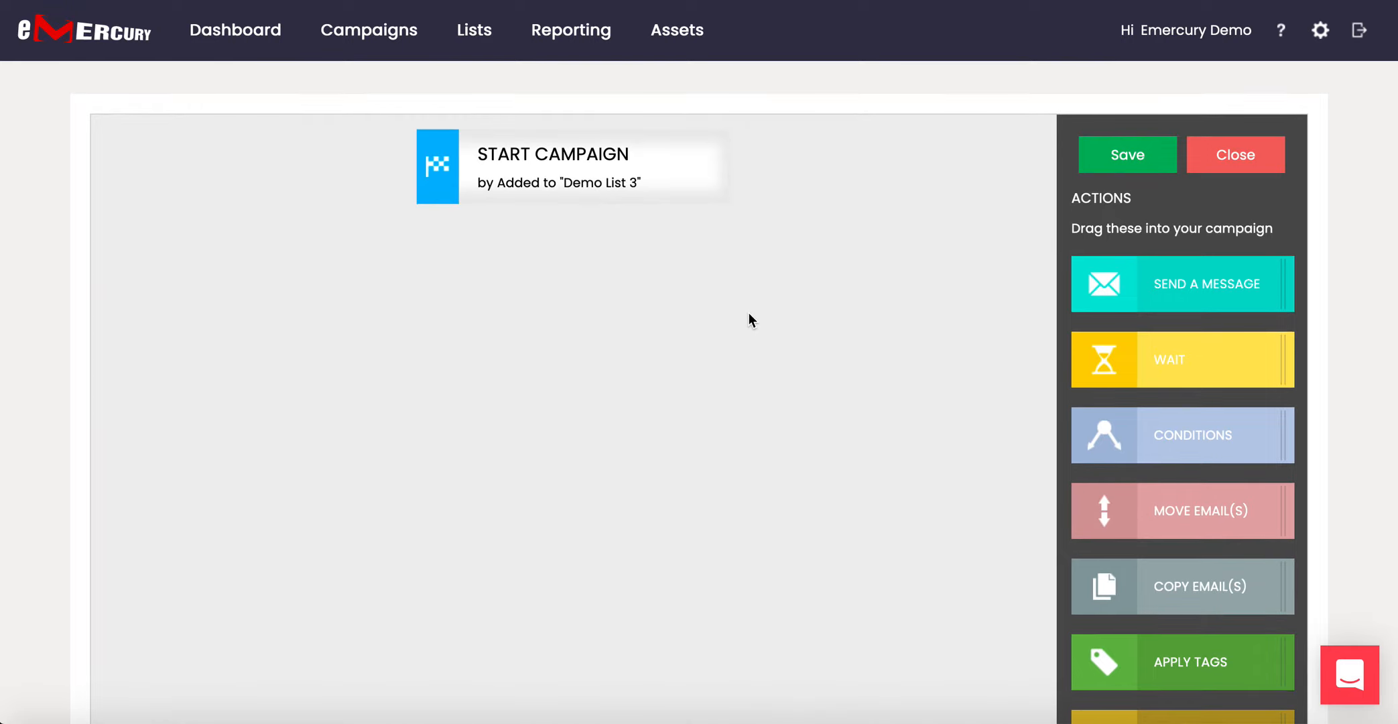
{"action": "scroll", "coordinate": [748, 312], "scroll_direction": "down", "scroll_amount": 2}
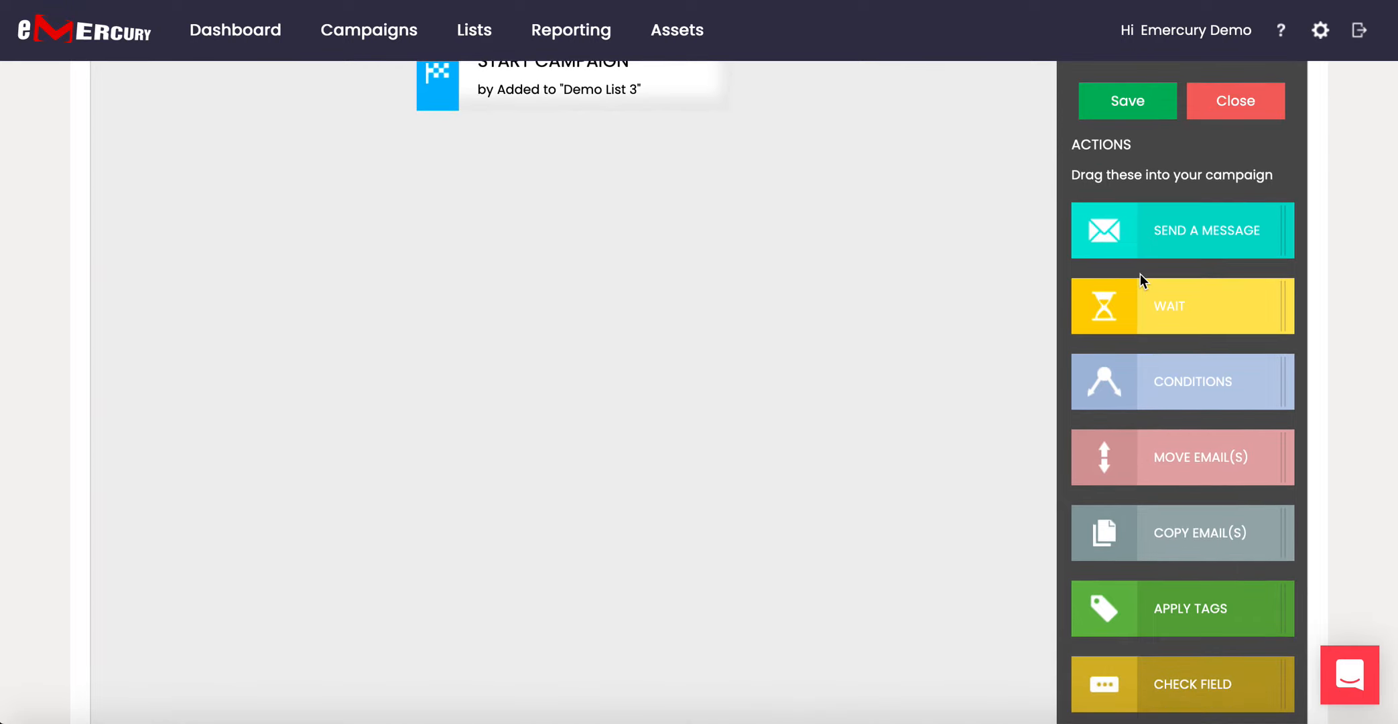
{"action": "scroll", "coordinate": [1140, 272], "scroll_direction": "up", "scroll_amount": 3}
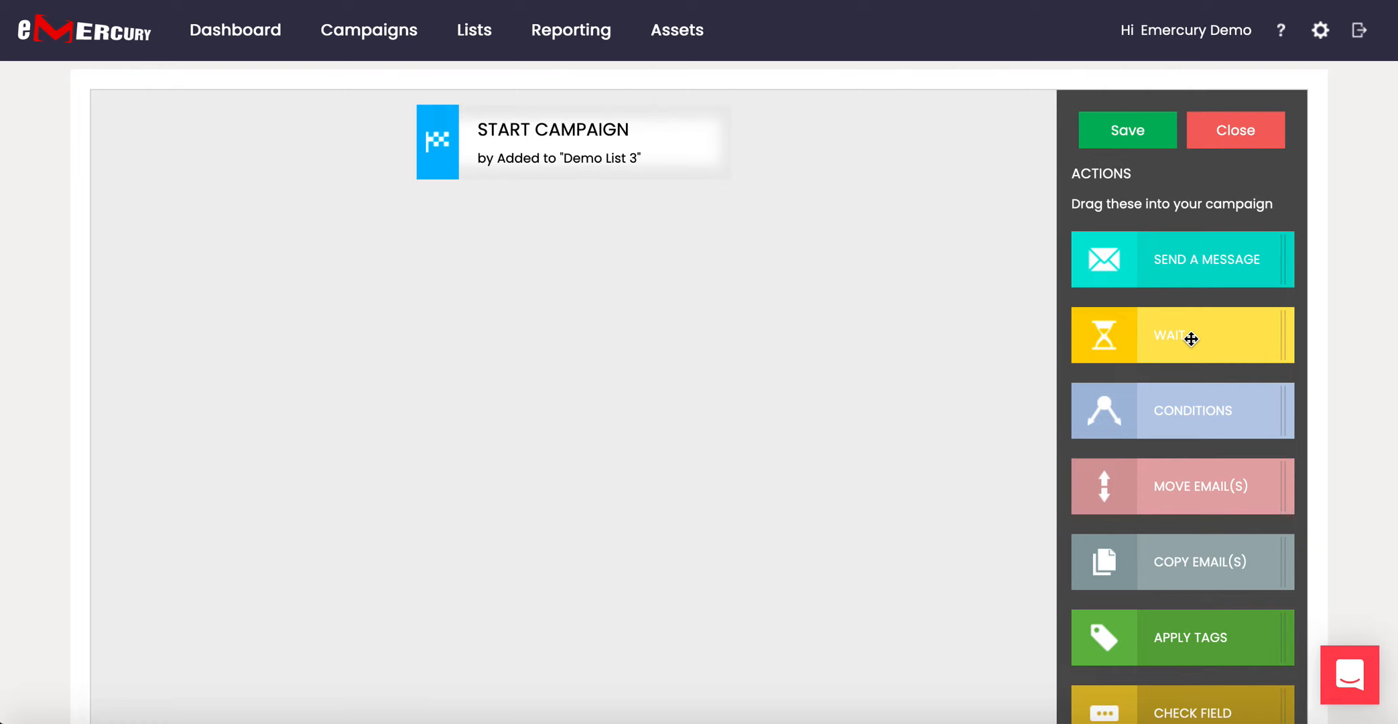
{"action": "left_click_drag", "start_coordinate": [1203, 335], "coordinate": [475, 183]}
{"action": "left_click", "coordinate": [563, 250]}
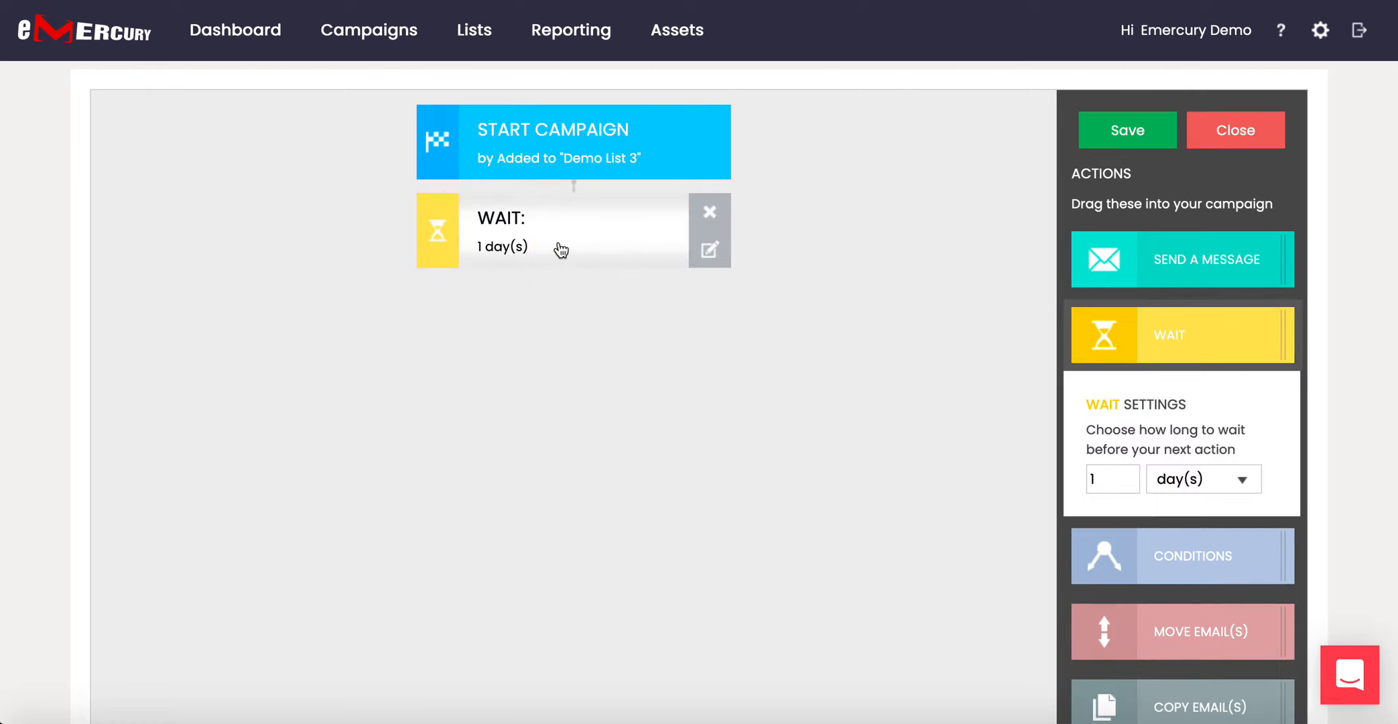
{"action": "left_click", "coordinate": [1212, 480]}
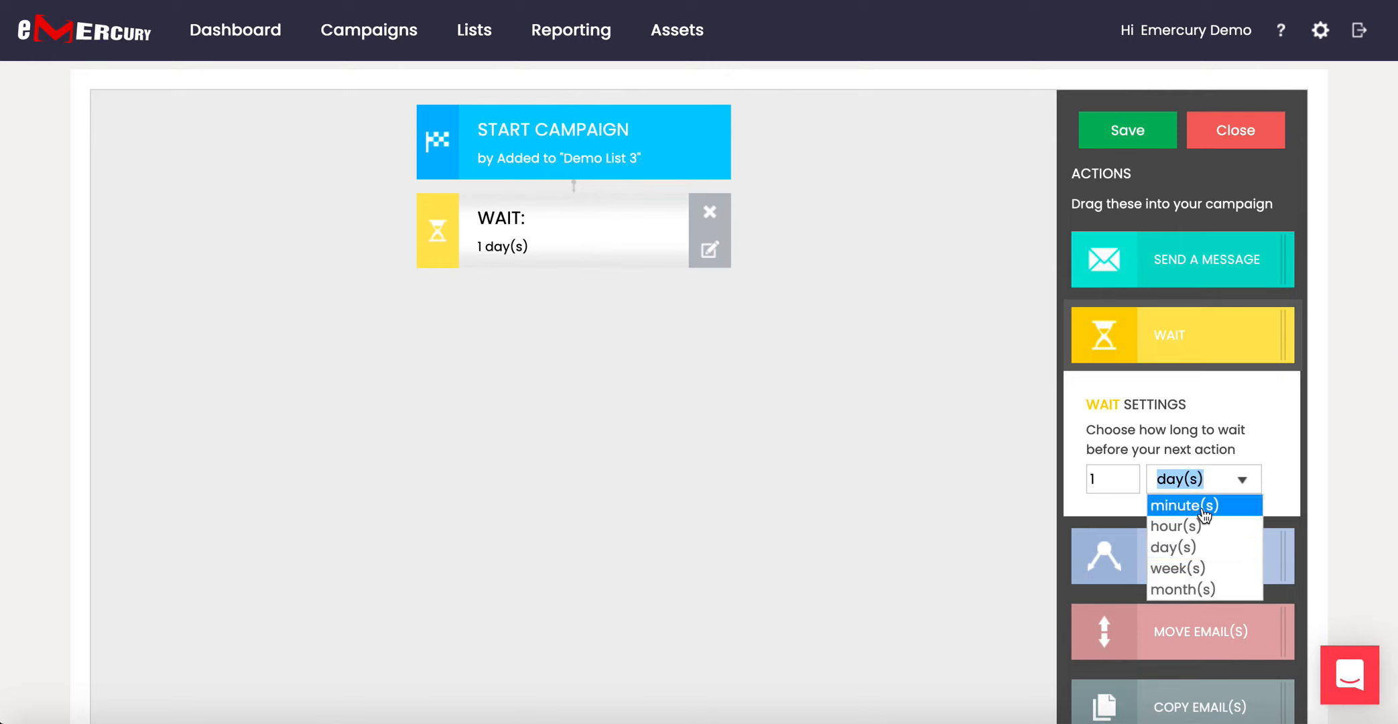
{"action": "left_click", "coordinate": [1204, 507]}
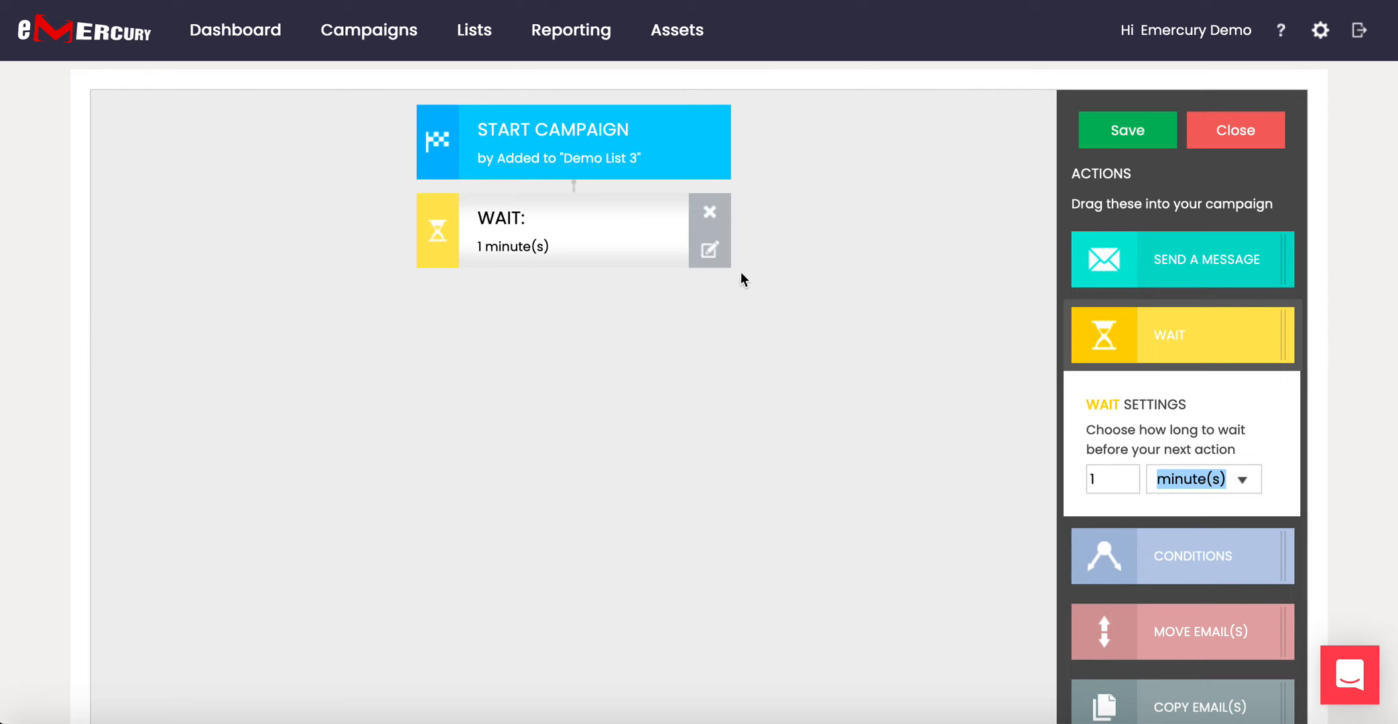
{"action": "left_click", "coordinate": [711, 213]}
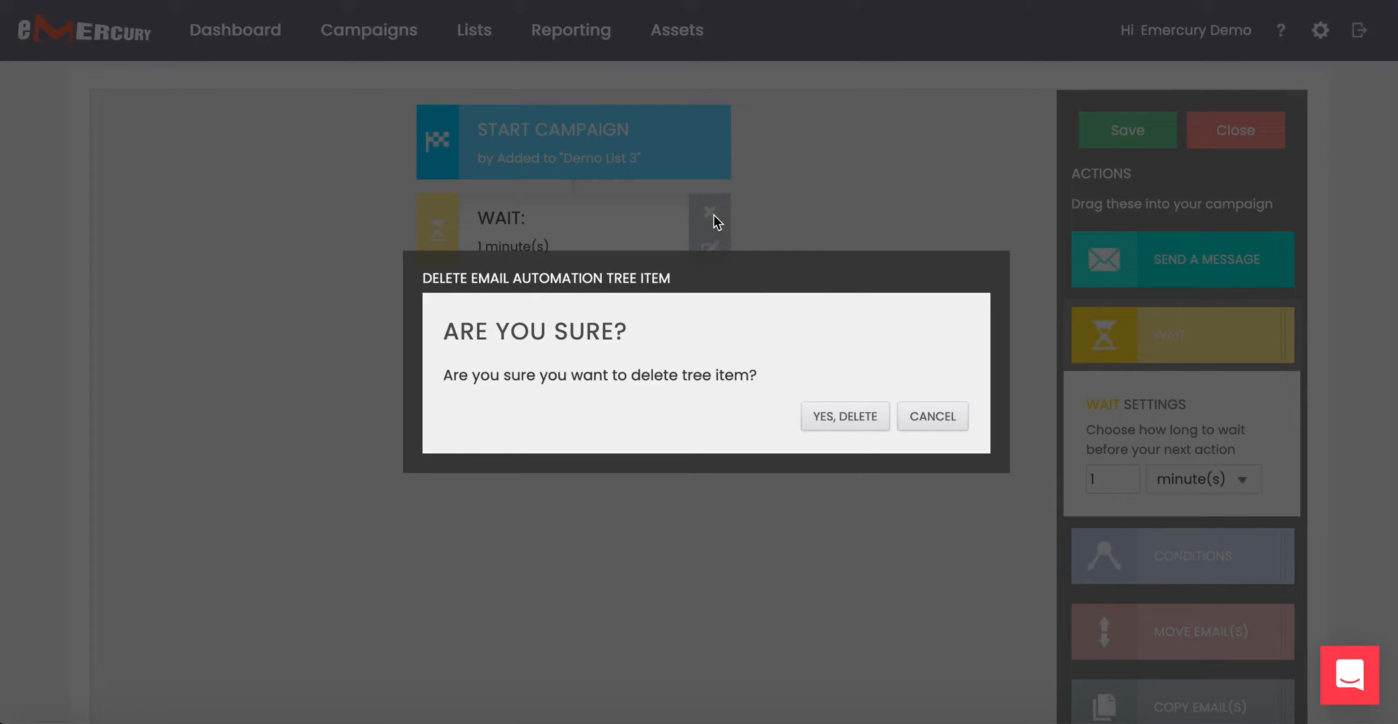
{"action": "left_click", "coordinate": [855, 424]}
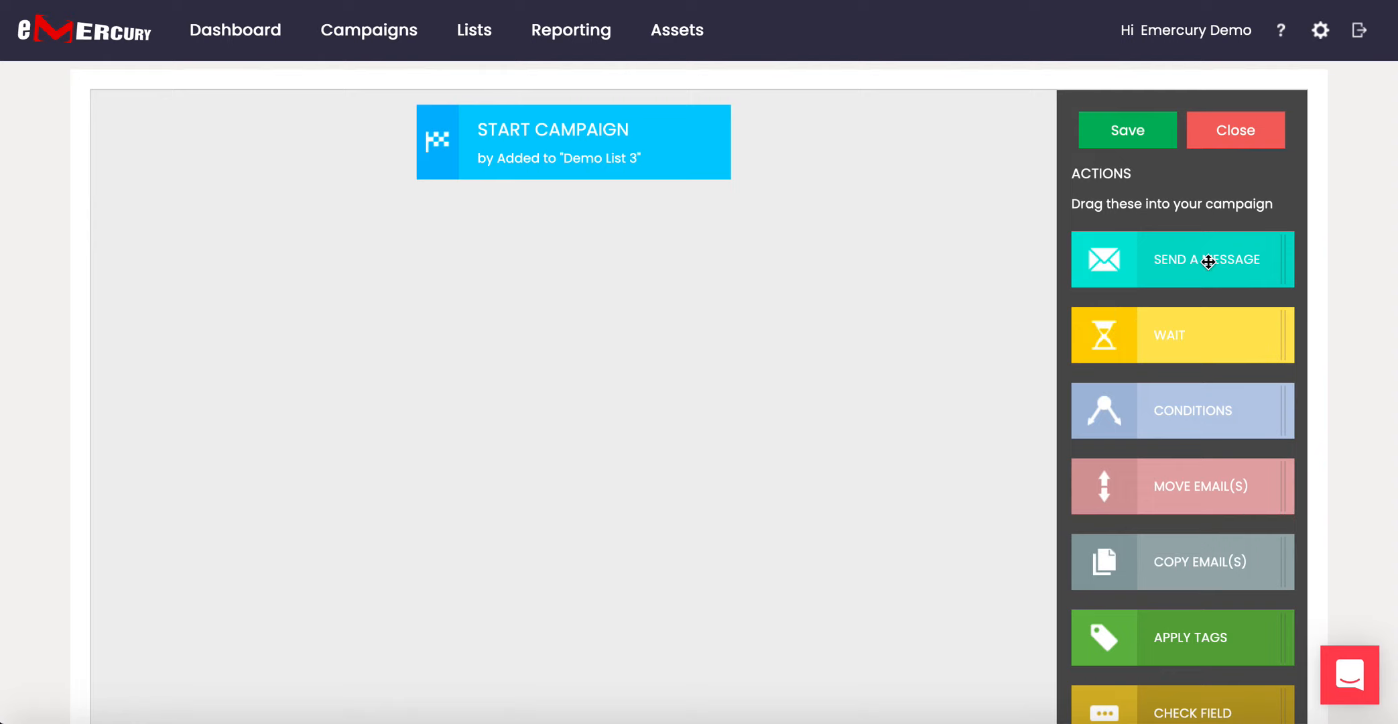
Place a Send A Message step below START CAMPAIGN and bring up its settings.
{"action": "left_click_drag", "start_coordinate": [1208, 261], "coordinate": [554, 171]}
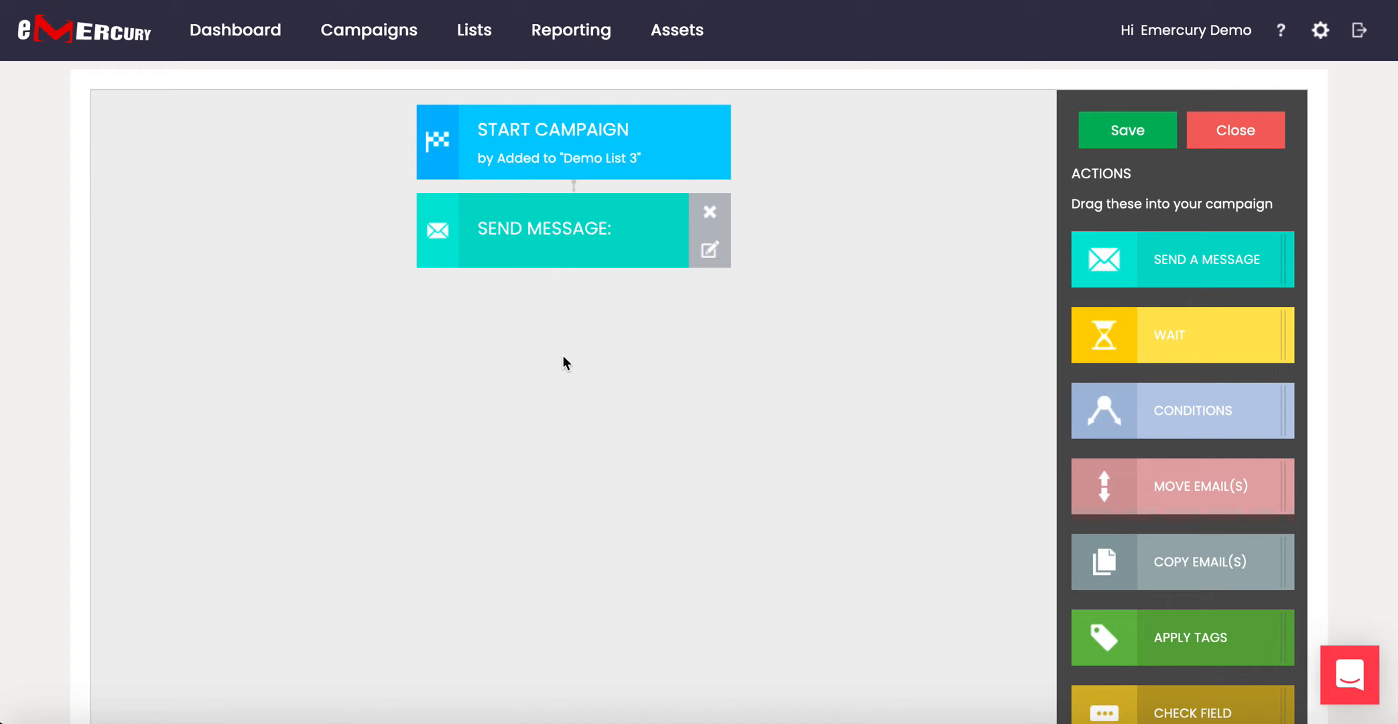
{"action": "left_click", "coordinate": [579, 241]}
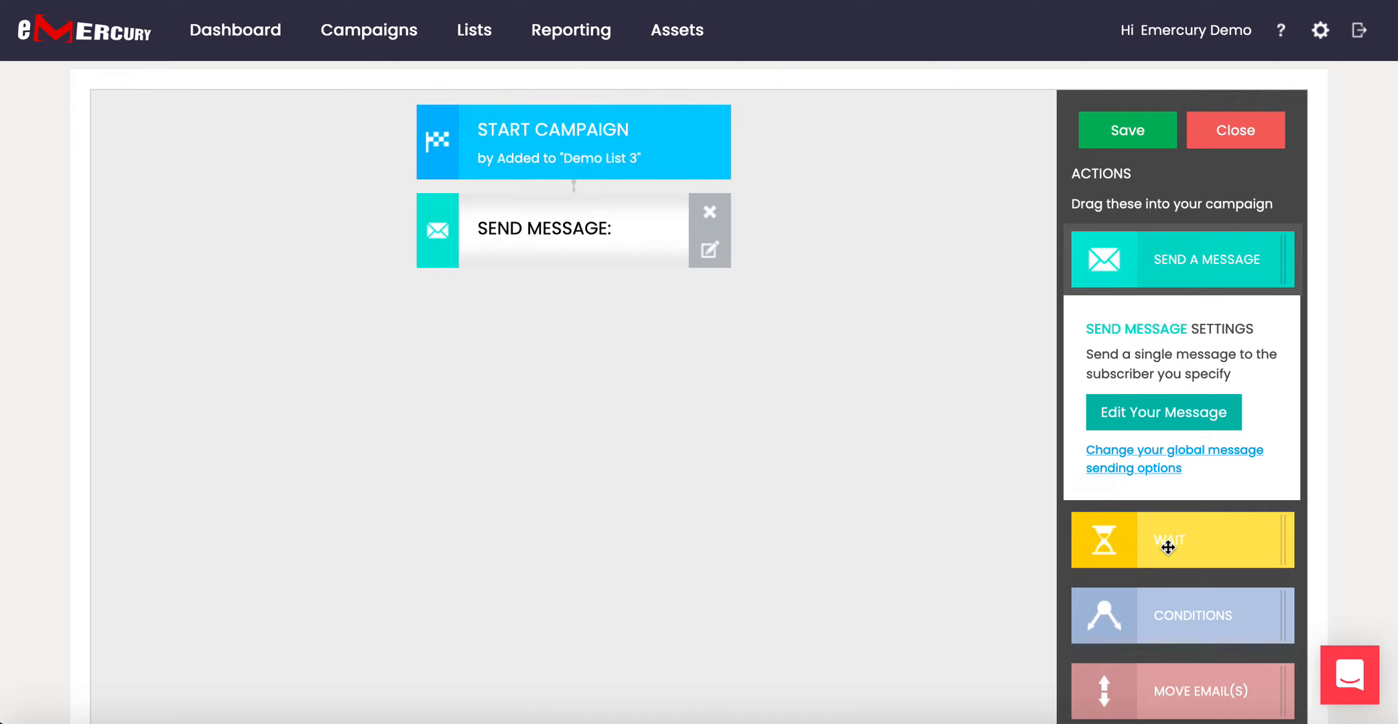
Set from name Emercury, the account's sending address and category Holiday Announcements, then save.
{"action": "left_click", "coordinate": [1152, 461]}
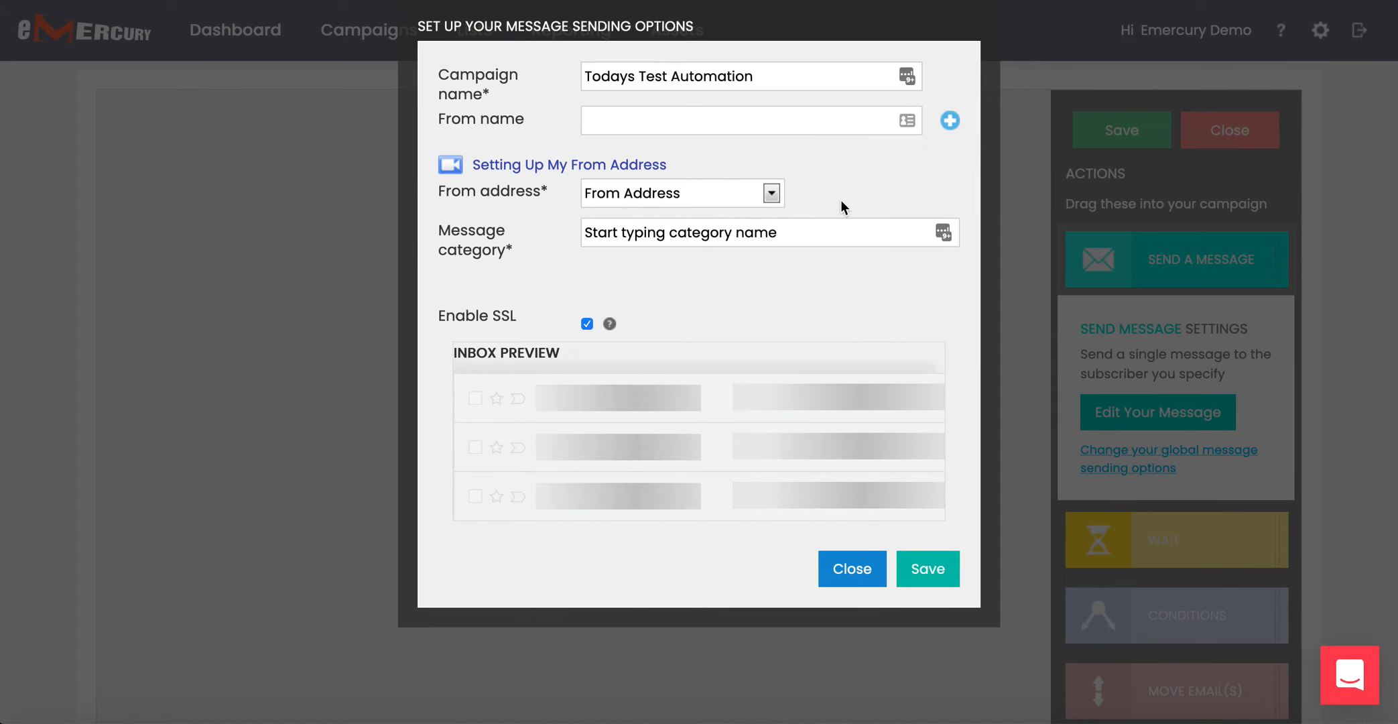
{"action": "left_click", "coordinate": [632, 124]}
{"action": "type", "text": "Em"}
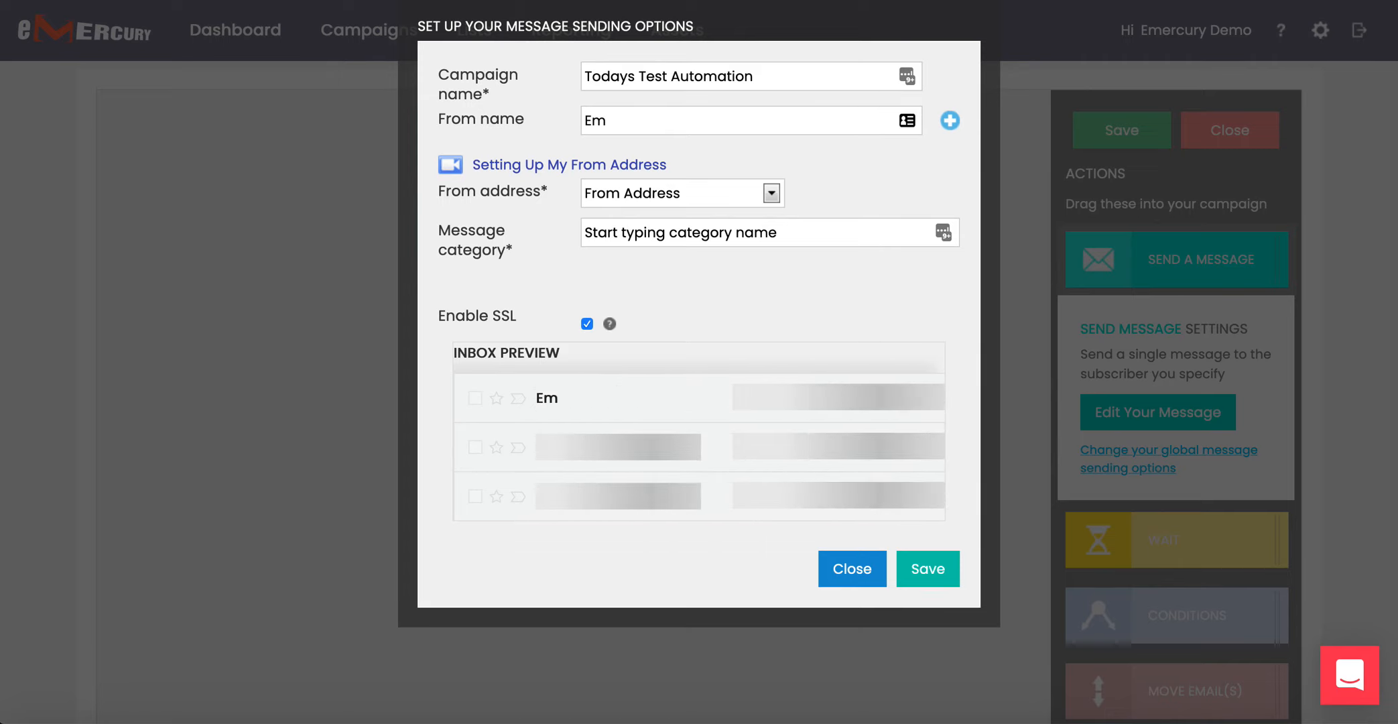
{"action": "type", "text": "ercury"}
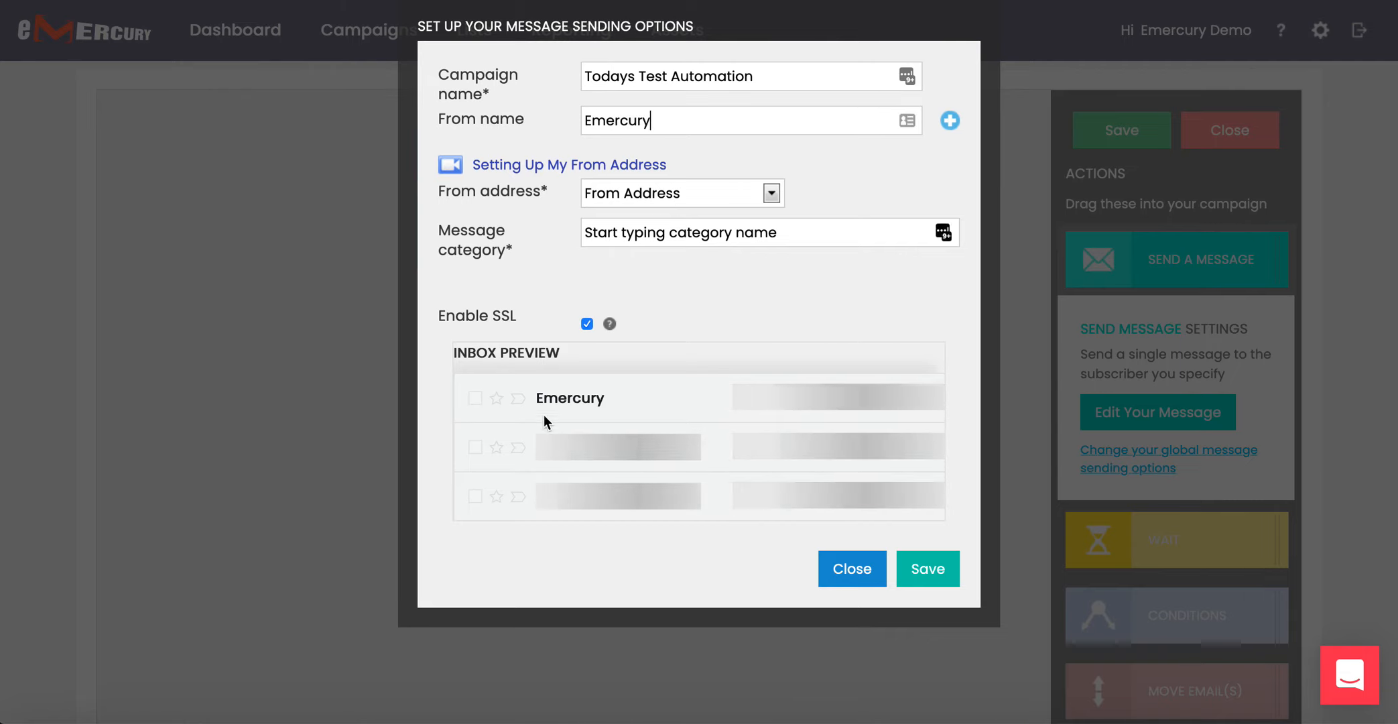
{"action": "left_click", "coordinate": [716, 197]}
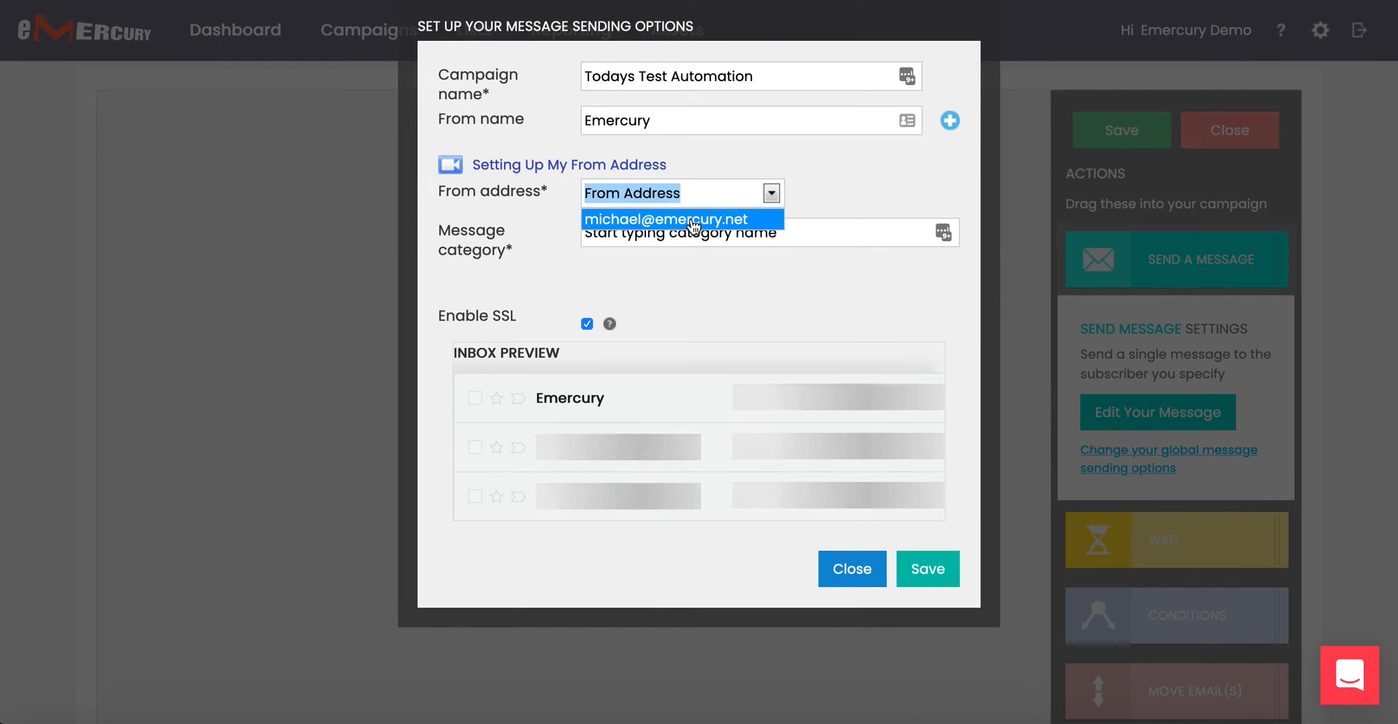
{"action": "left_click", "coordinate": [685, 219]}
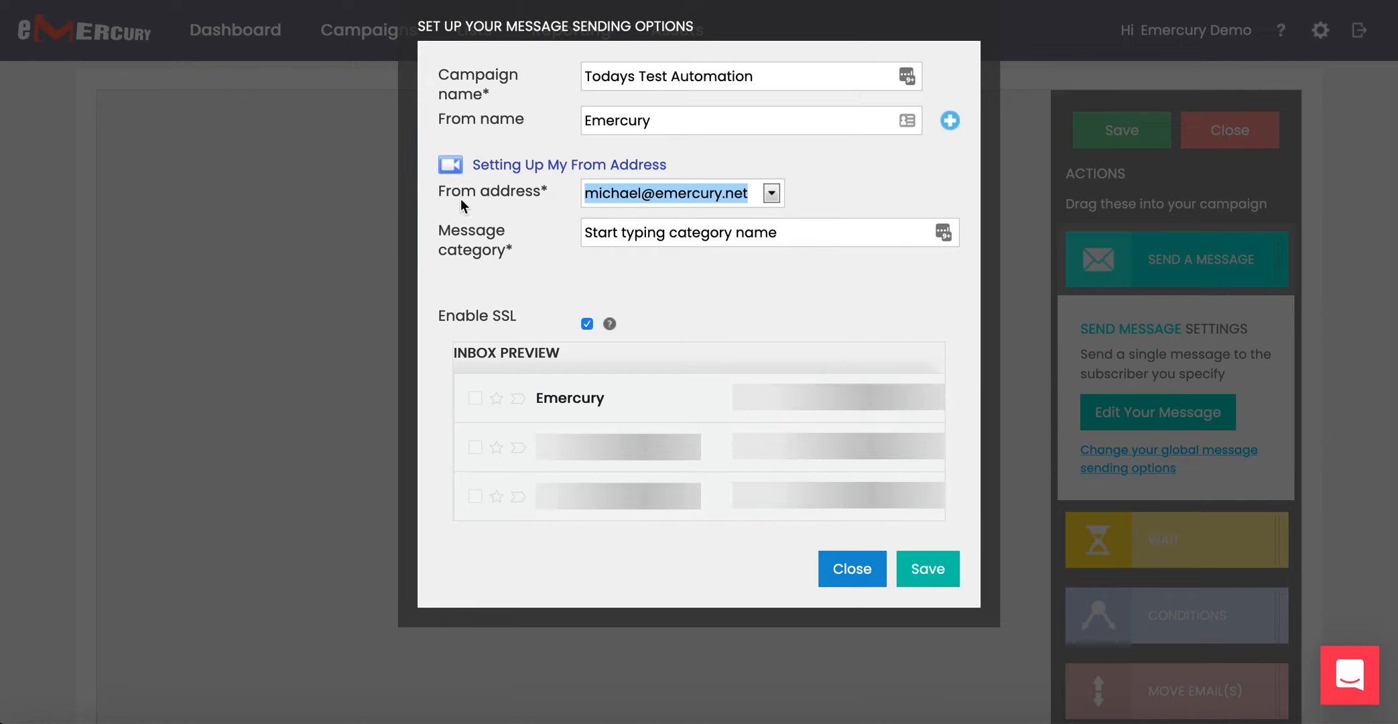
{"action": "left_click", "coordinate": [795, 234]}
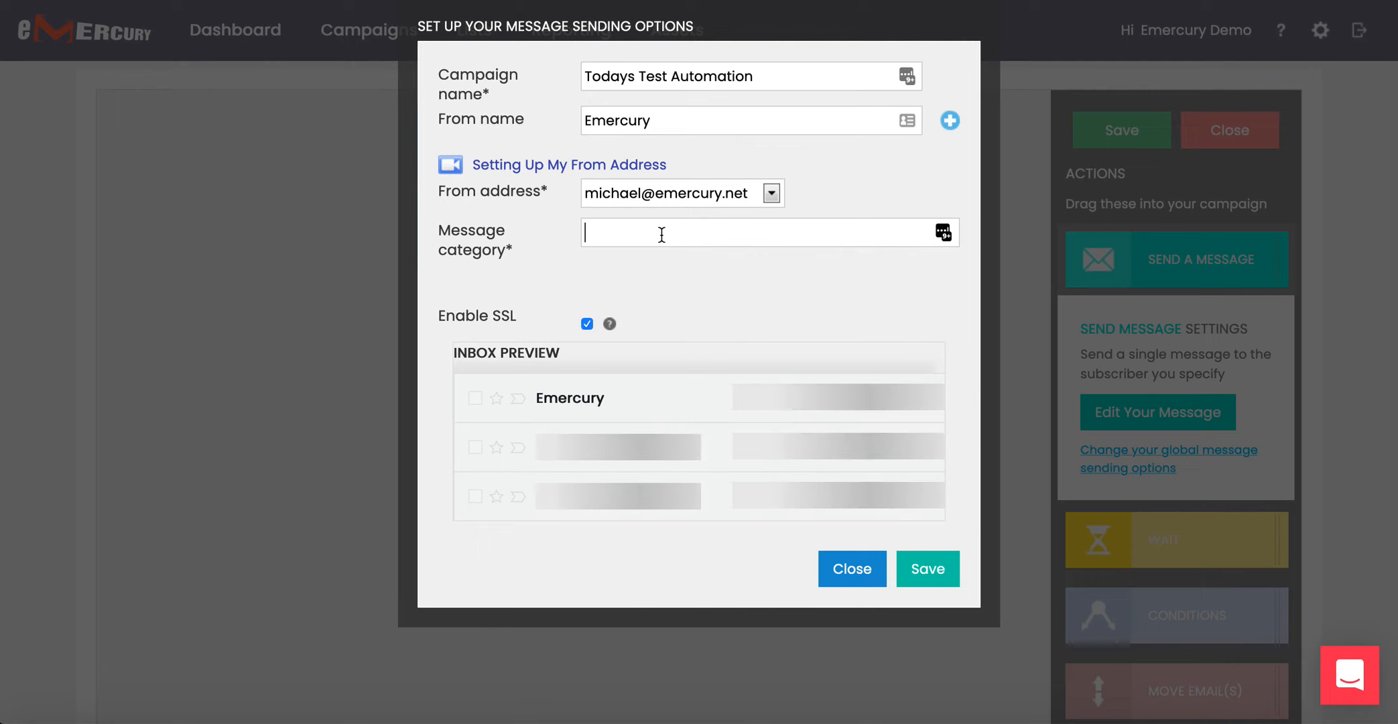
{"action": "type", "text": "holiday"}
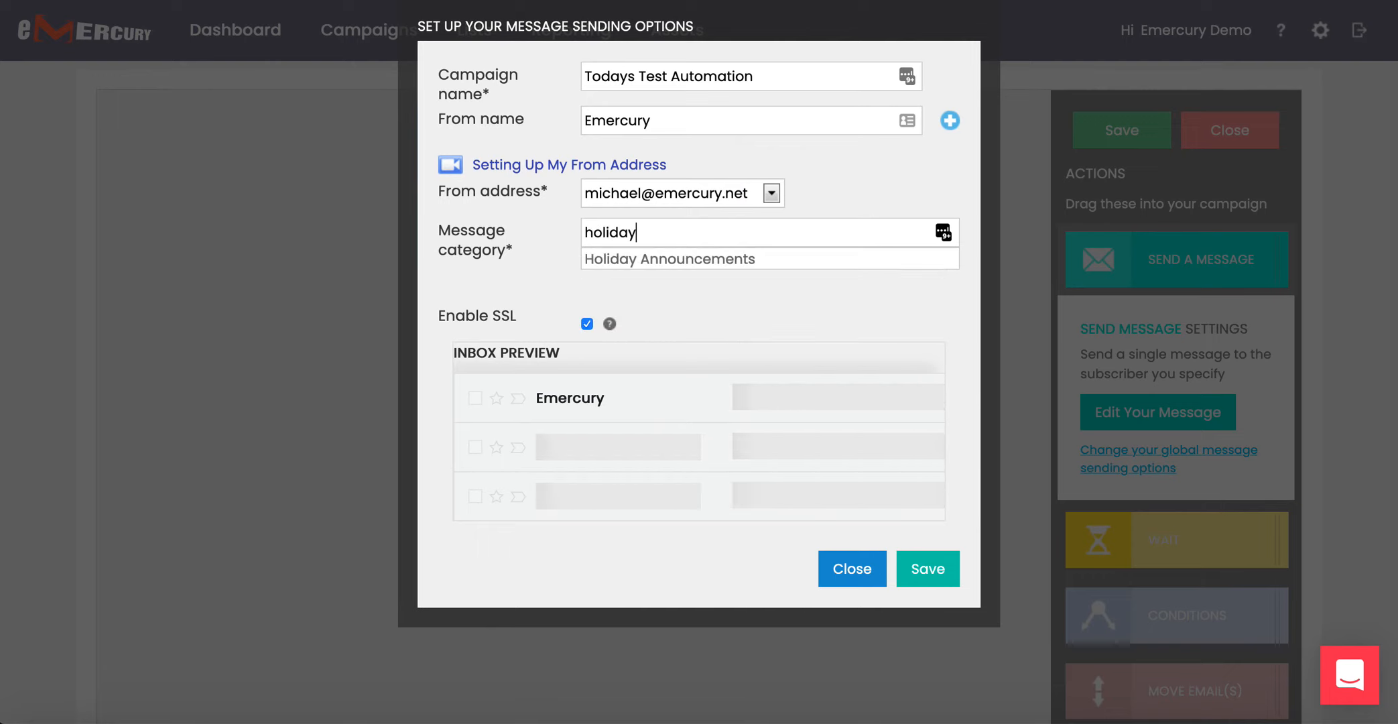
{"action": "left_click", "coordinate": [677, 259]}
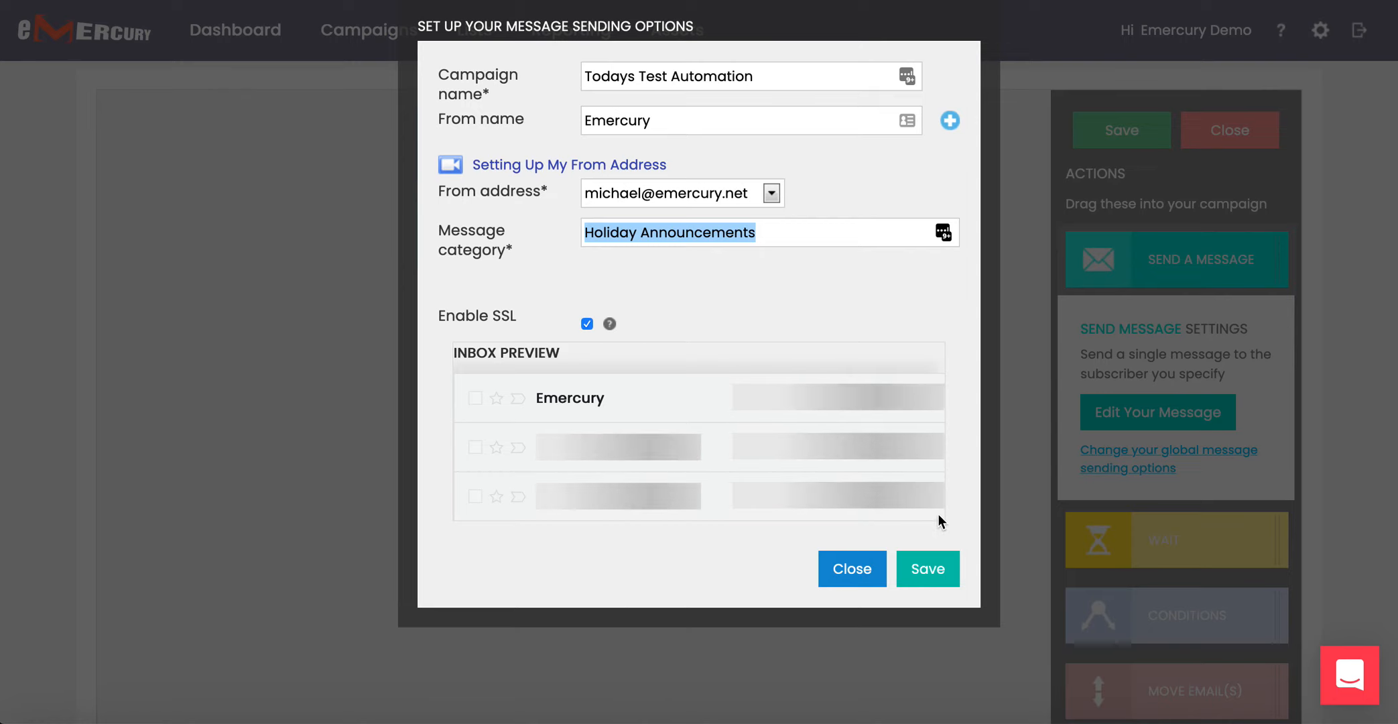
{"action": "left_click", "coordinate": [937, 574]}
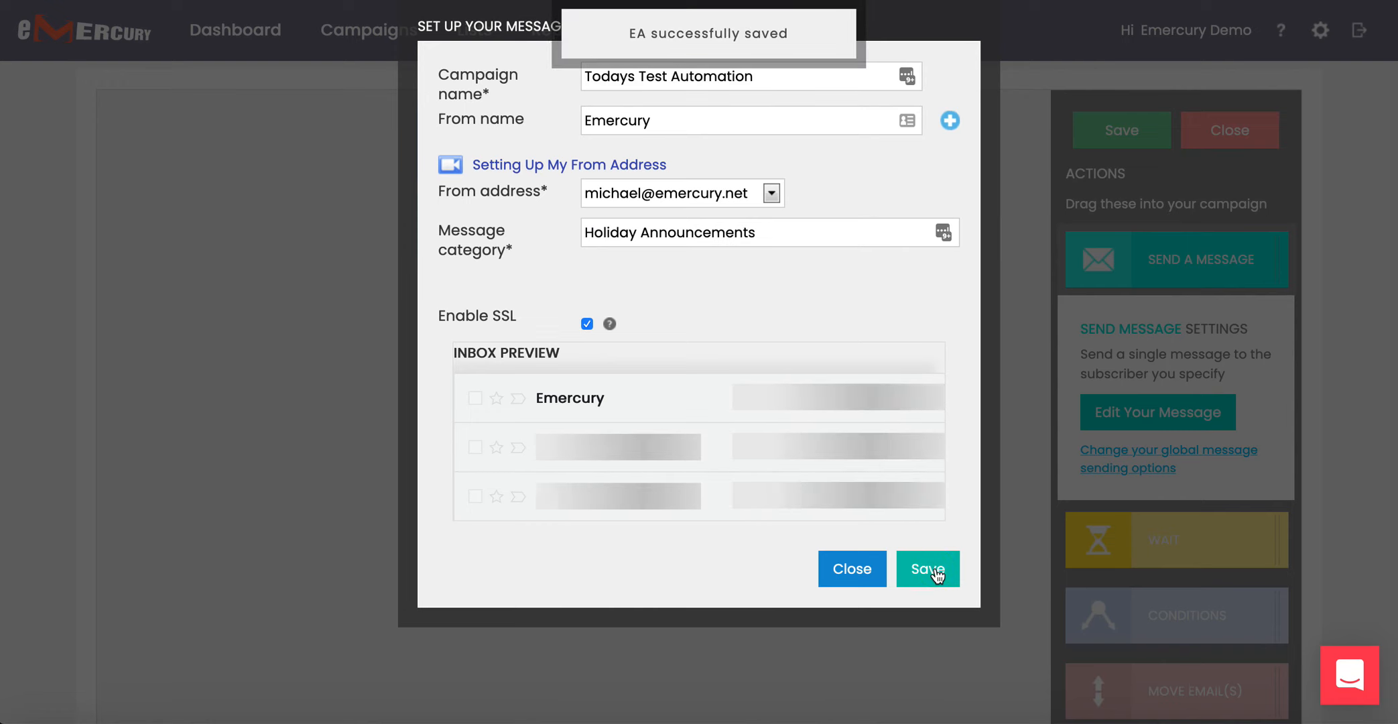
{"action": "left_click", "coordinate": [858, 574]}
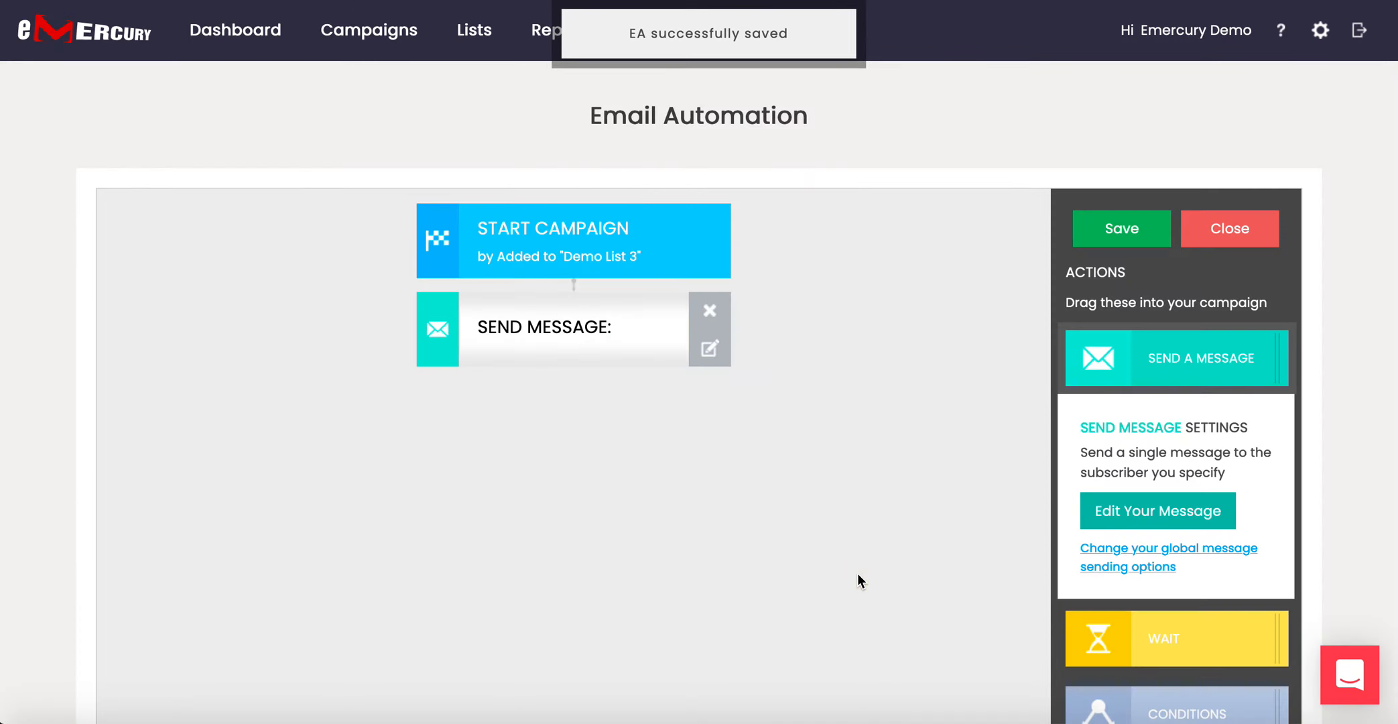
{"action": "scroll", "coordinate": [725, 535], "scroll_direction": "down", "scroll_amount": 2}
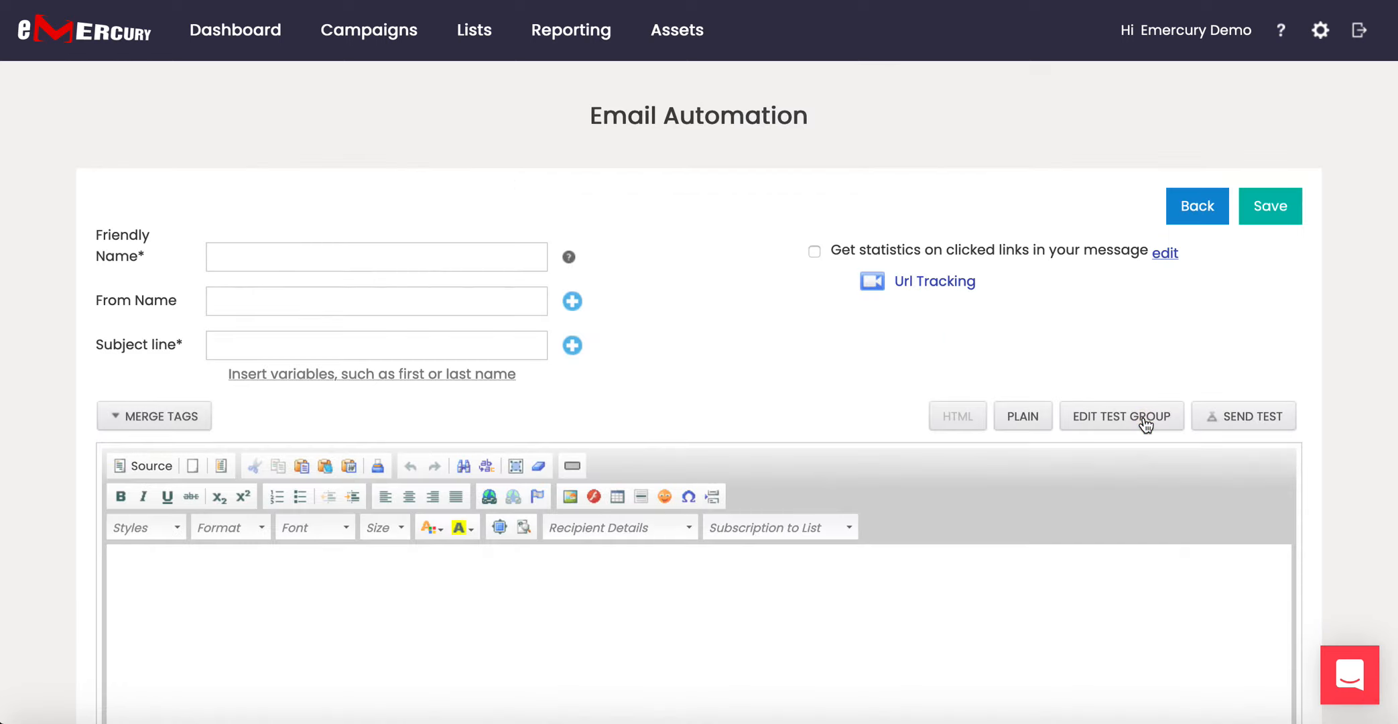
Enter '(1)Welcome Message' as the friendly name and Emercury as the from name.
{"action": "scroll", "coordinate": [856, 341], "scroll_direction": "down", "scroll_amount": 3}
{"action": "scroll", "coordinate": [856, 343], "scroll_direction": "down", "scroll_amount": 2}
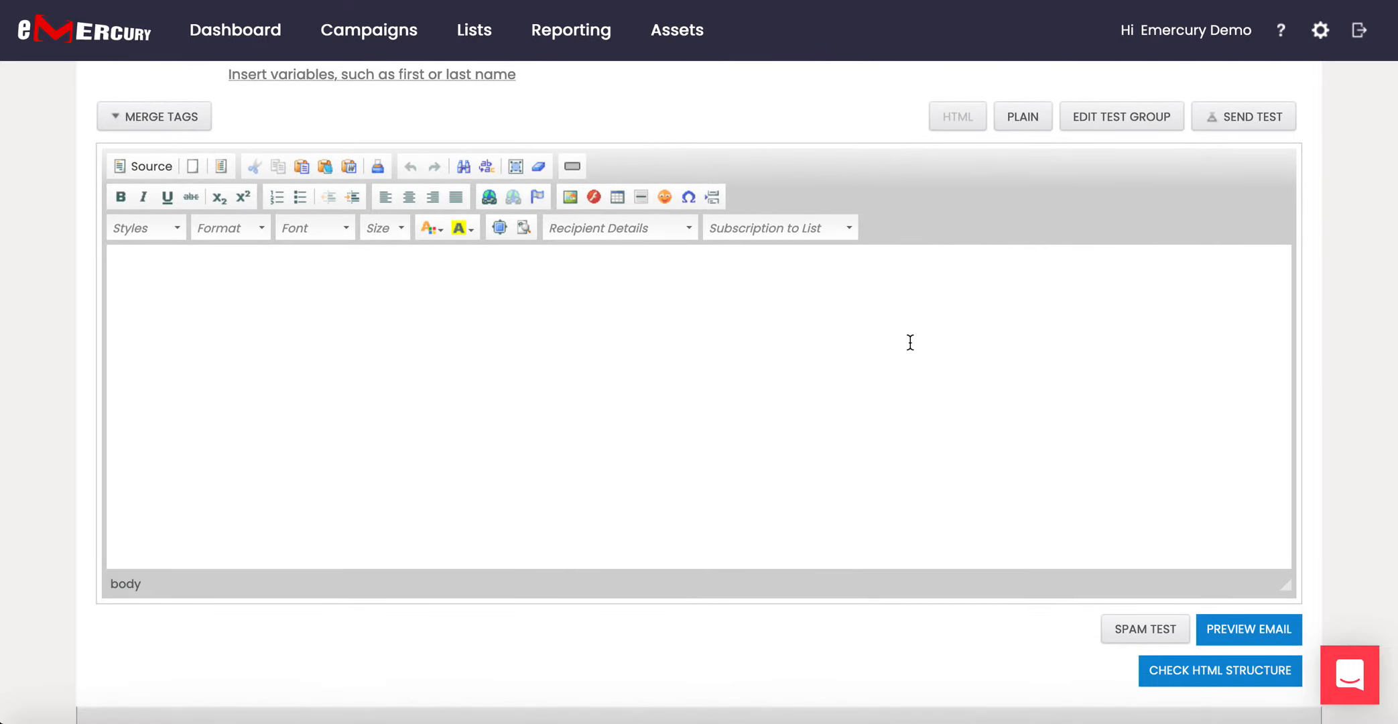
{"action": "scroll", "coordinate": [908, 342], "scroll_direction": "up", "scroll_amount": 2}
{"action": "scroll", "coordinate": [909, 341], "scroll_direction": "up", "scroll_amount": 3}
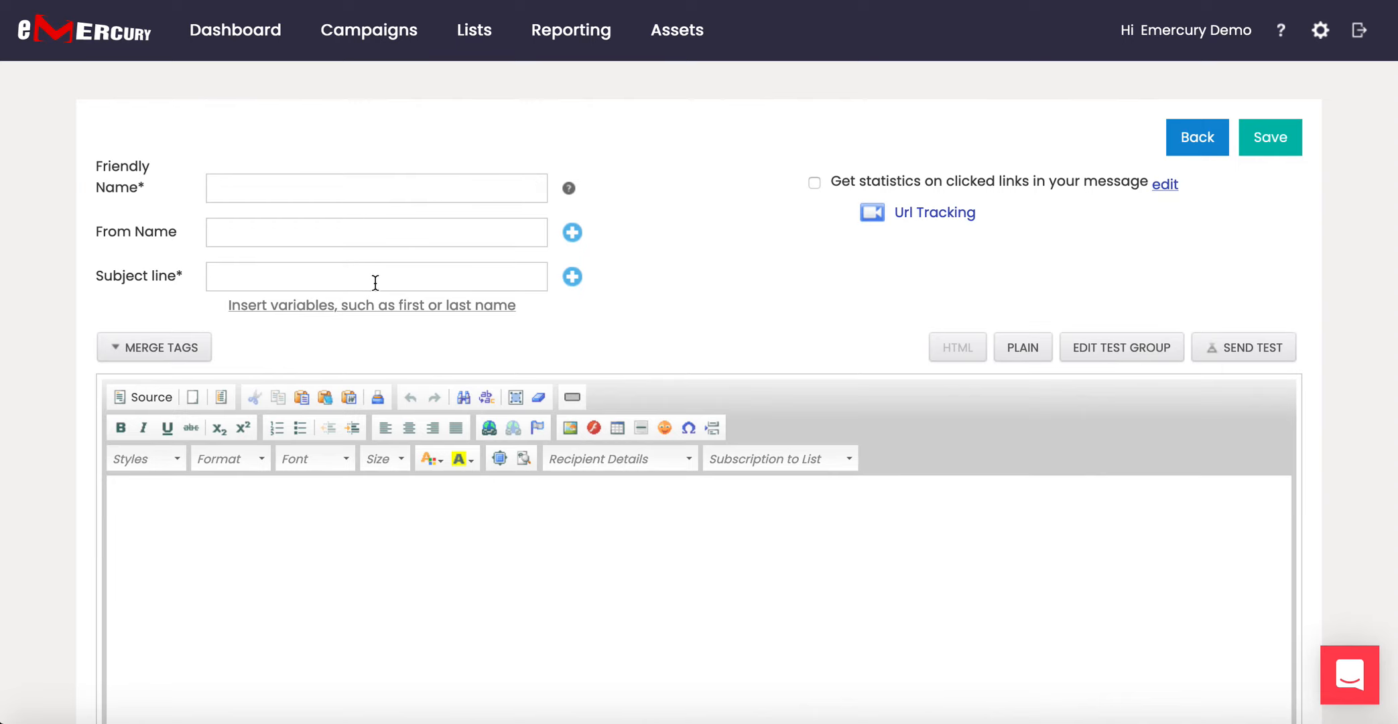
{"action": "left_click", "coordinate": [260, 185]}
{"action": "type", "text": "(1)Welcome Message"}
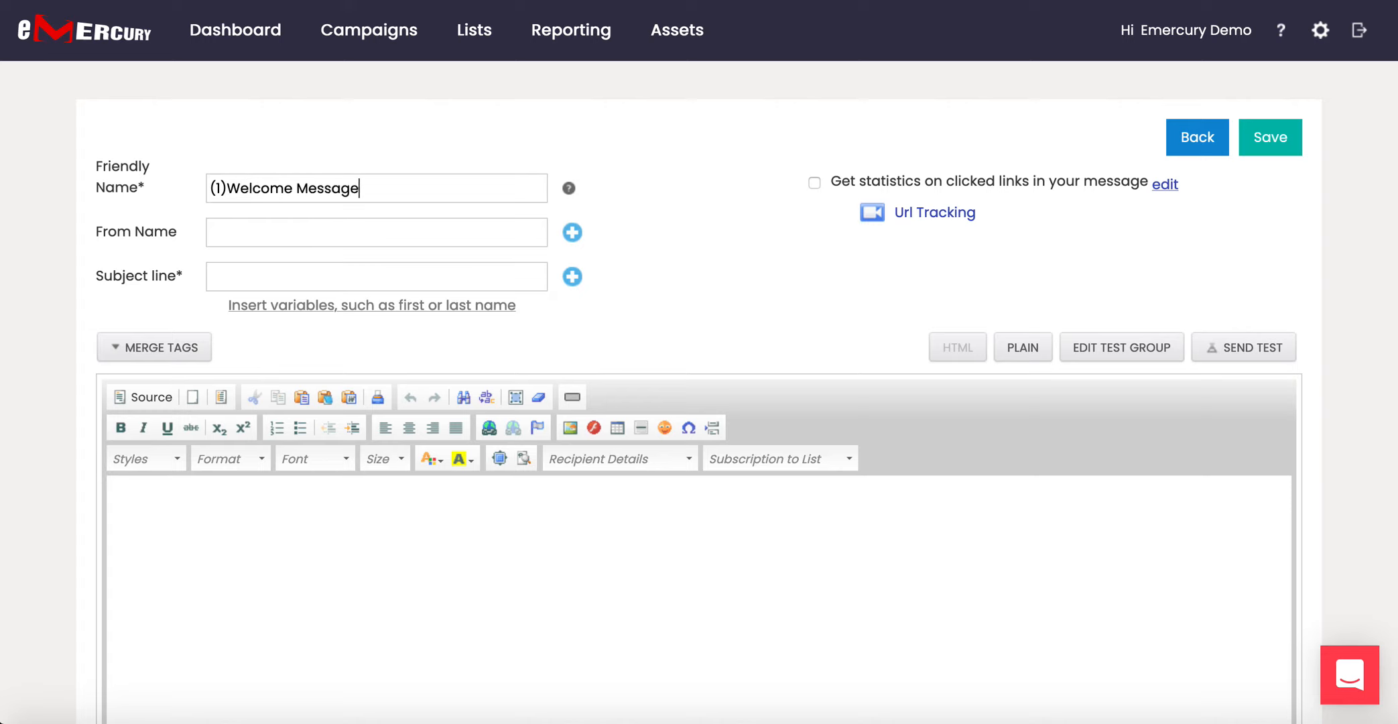
{"action": "left_click", "coordinate": [275, 228]}
{"action": "type", "text": "Emercury"}
{"action": "left_click", "coordinate": [573, 234]}
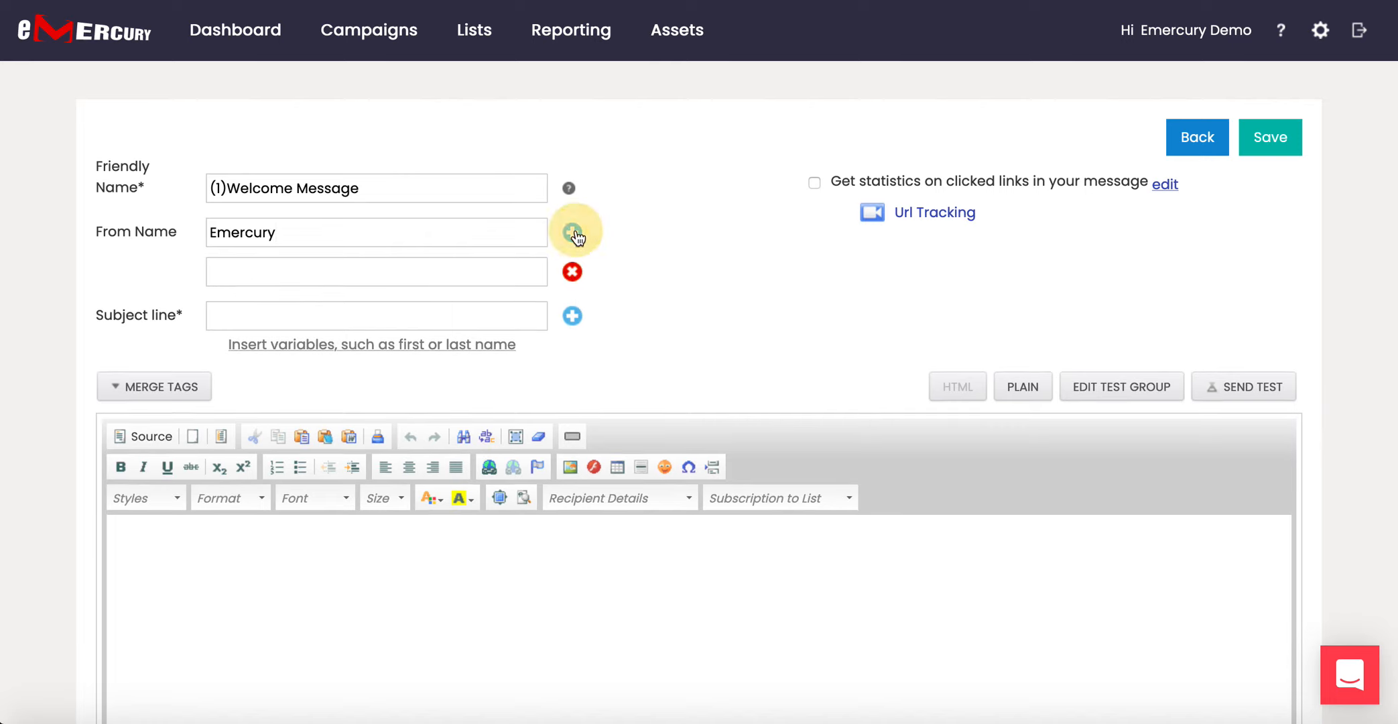
{"action": "left_click", "coordinate": [573, 273]}
Set the subject line to 'Welcome & Happy Holidays'.
{"action": "left_click", "coordinate": [358, 278]}
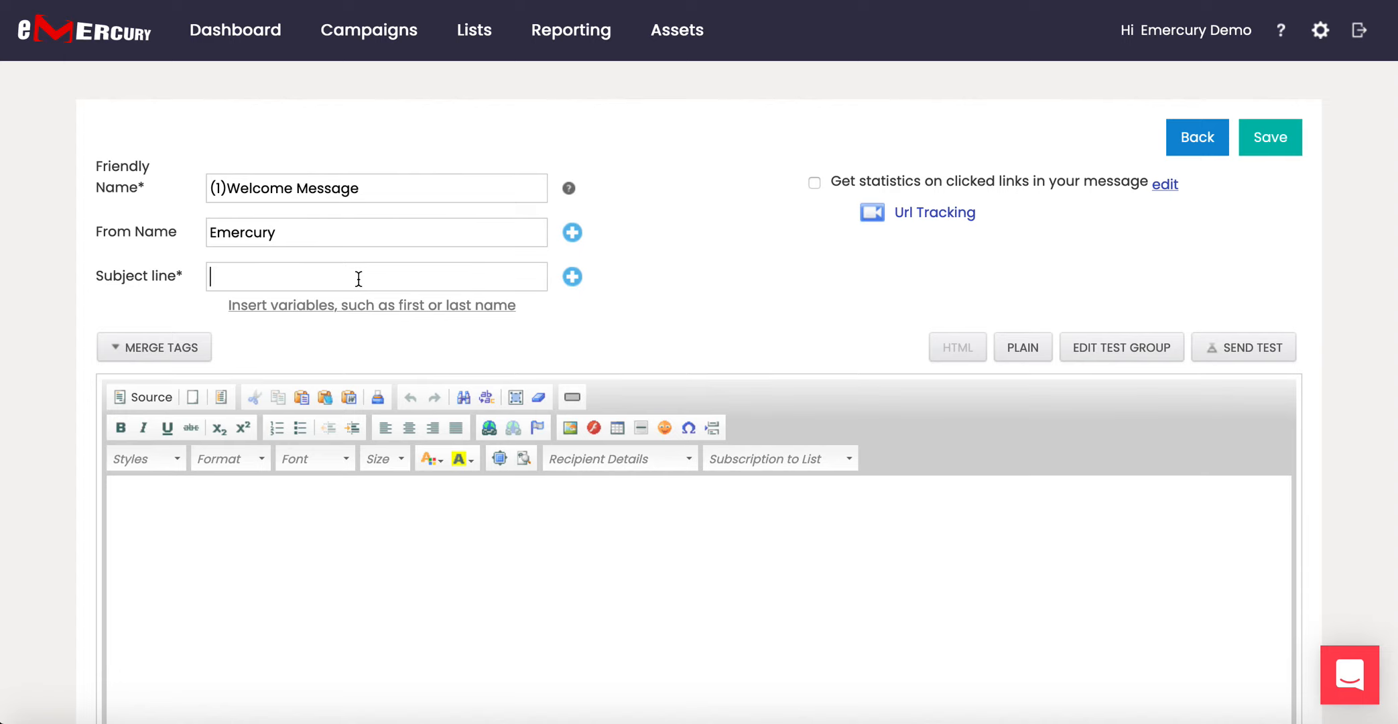
{"action": "type", "text": "Happy Holidays"}
{"action": "left_click", "coordinate": [209, 276]}
{"action": "type", "text": "Welcome "}
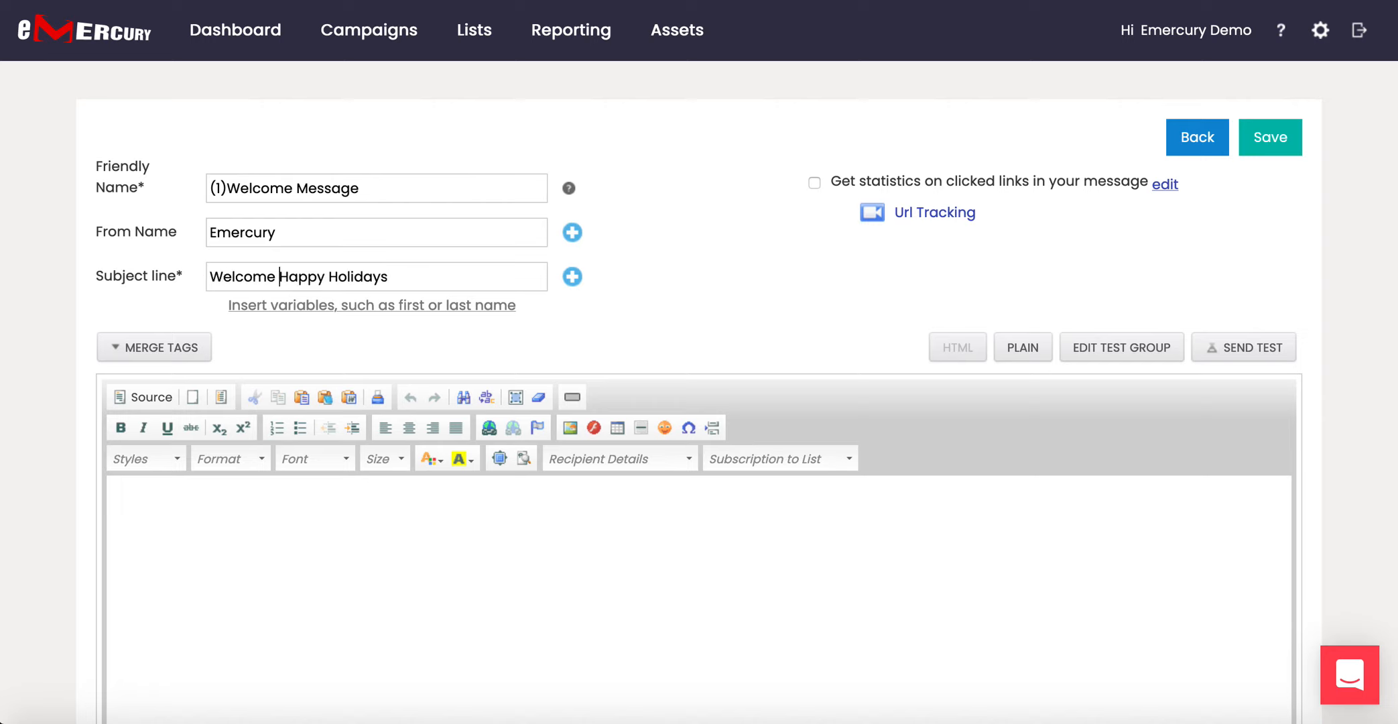
{"action": "type", "text": "&"}
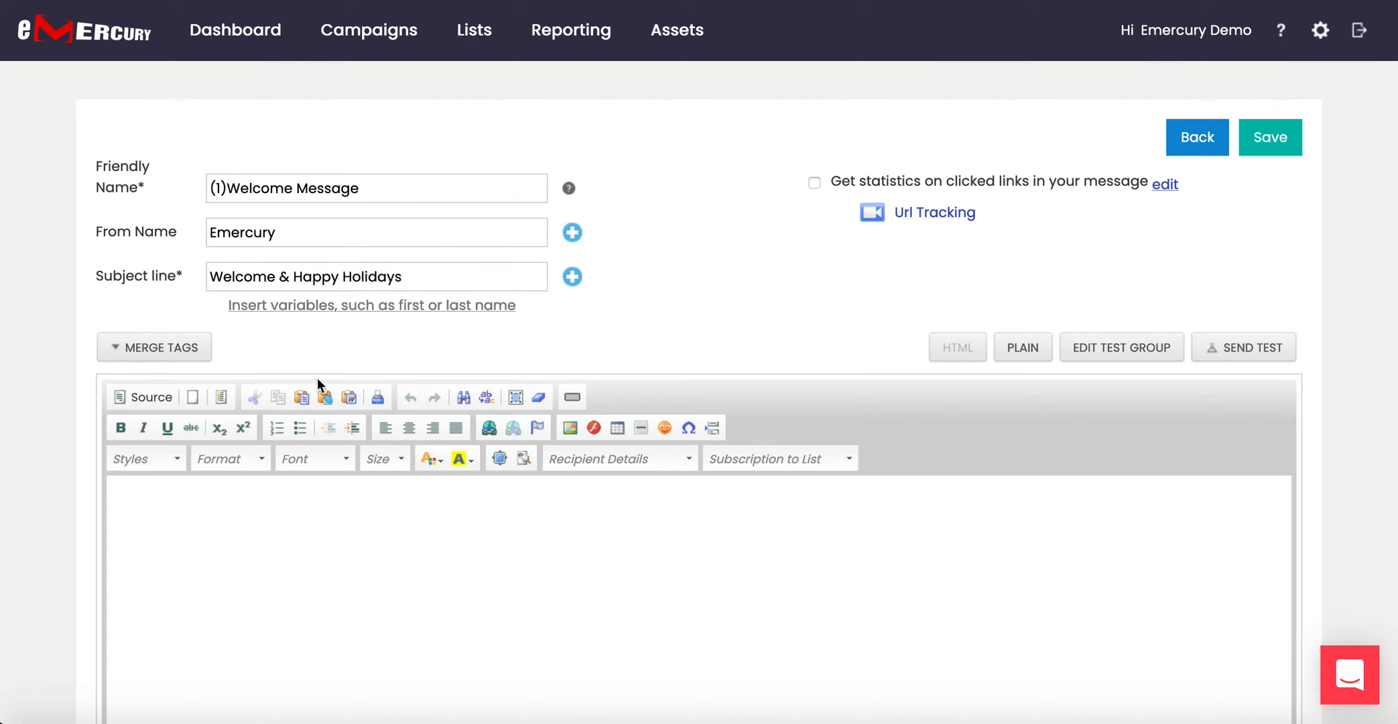
{"action": "left_click", "coordinate": [573, 277]}
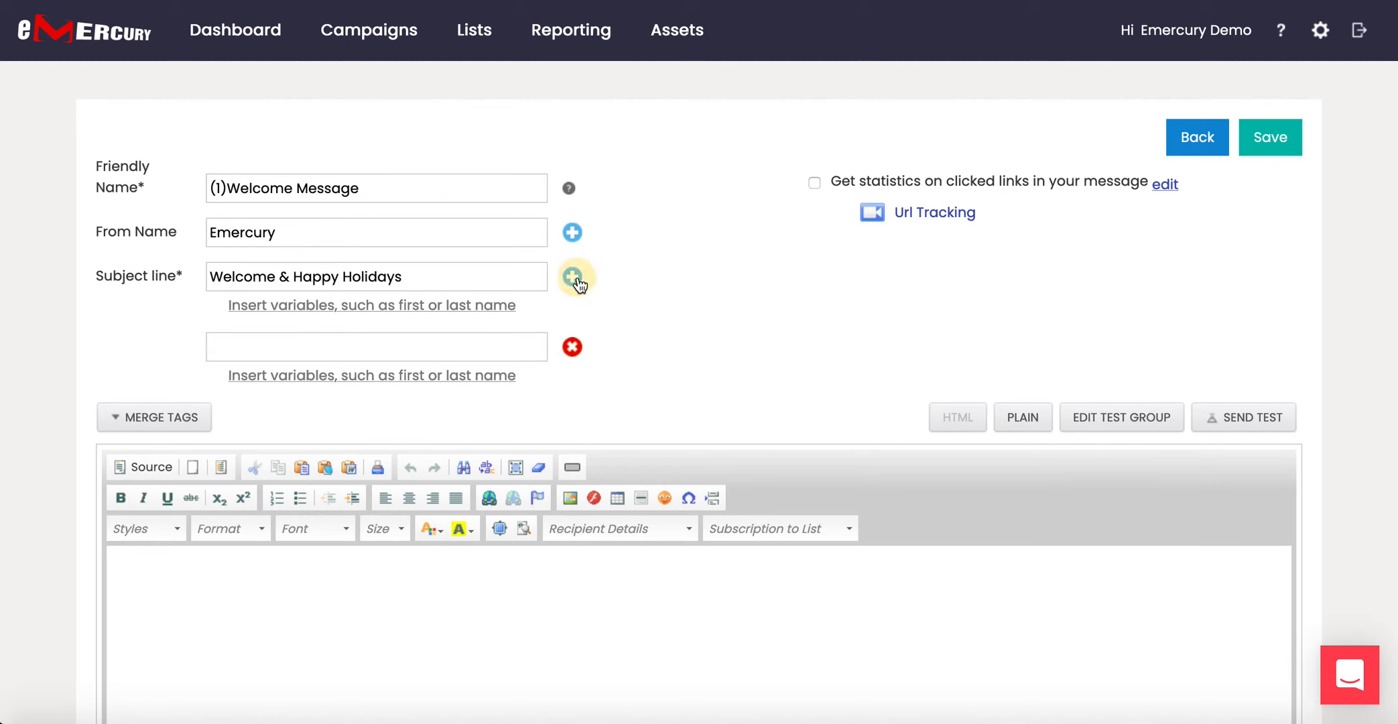
{"action": "left_click", "coordinate": [572, 348]}
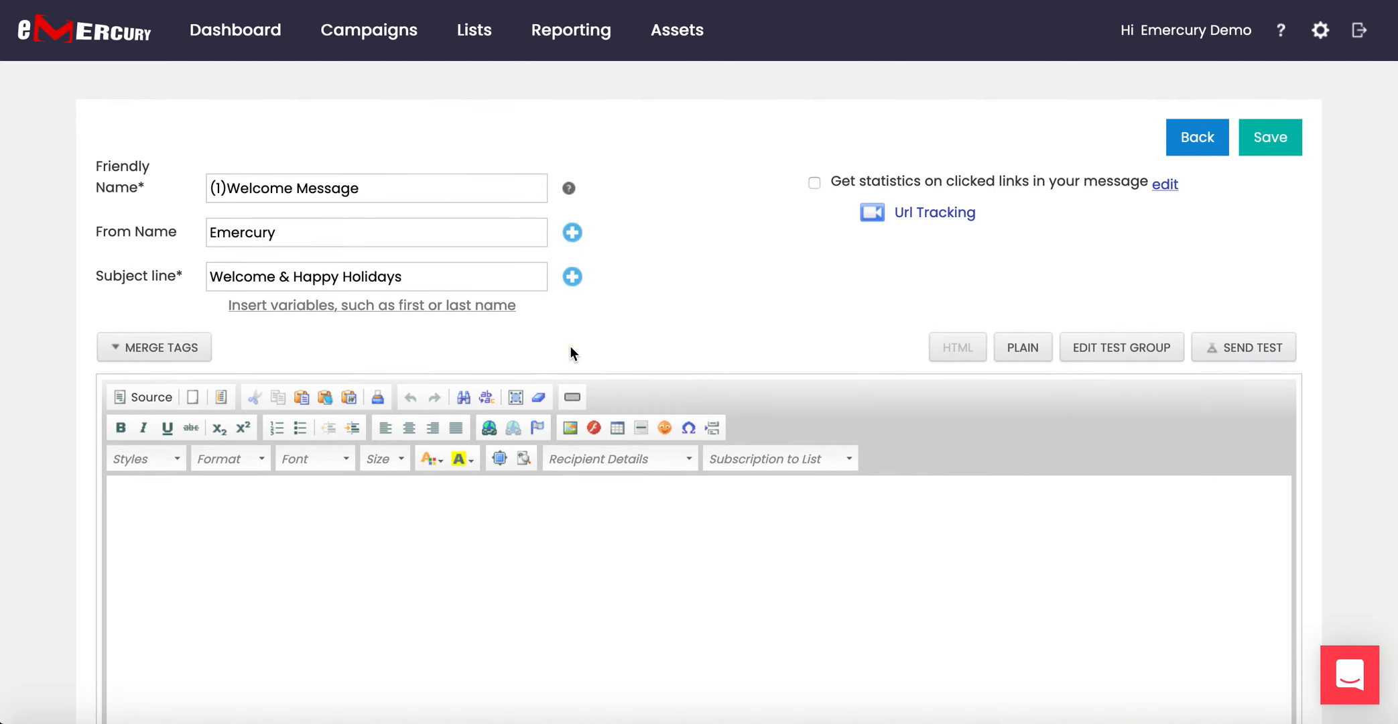
{"action": "left_click", "coordinate": [436, 288]}
Insert the First Name variable at the end of the subject line.
{"action": "left_click", "coordinate": [377, 307]}
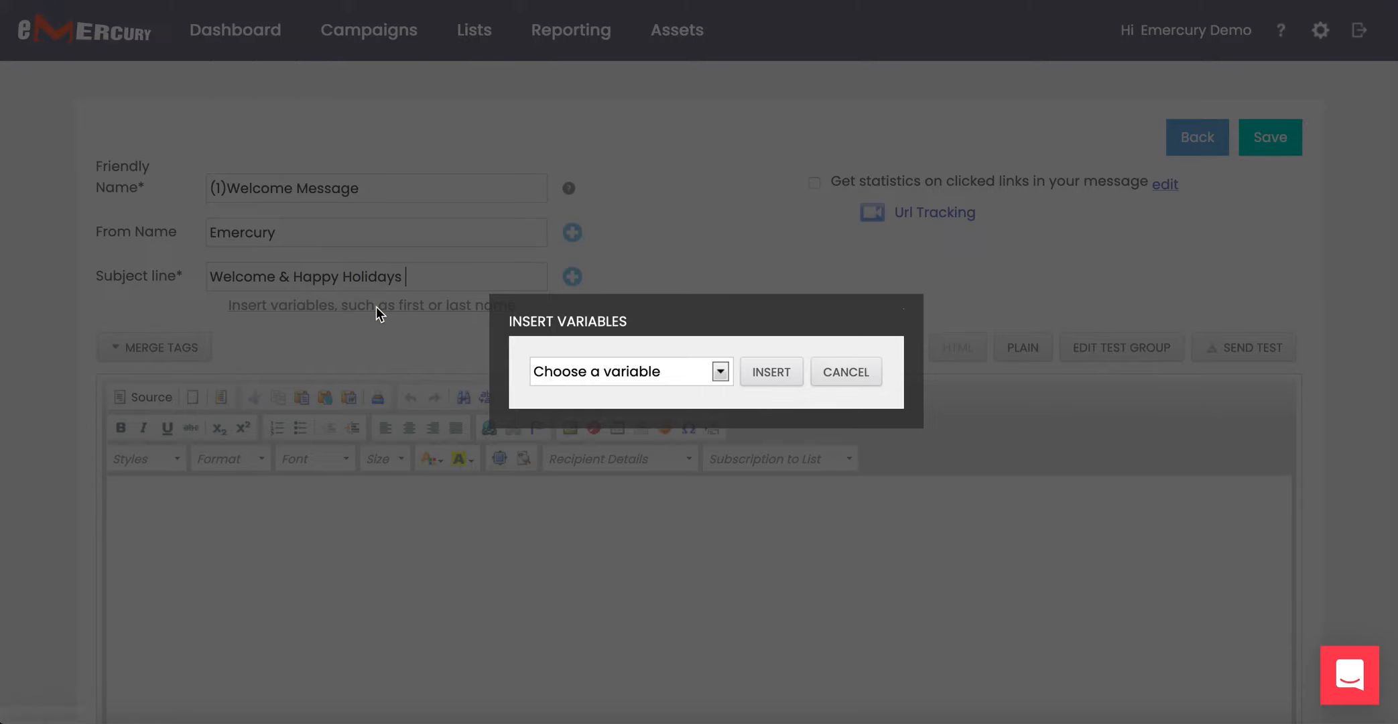
{"action": "left_click", "coordinate": [628, 372]}
{"action": "left_click", "coordinate": [589, 522]}
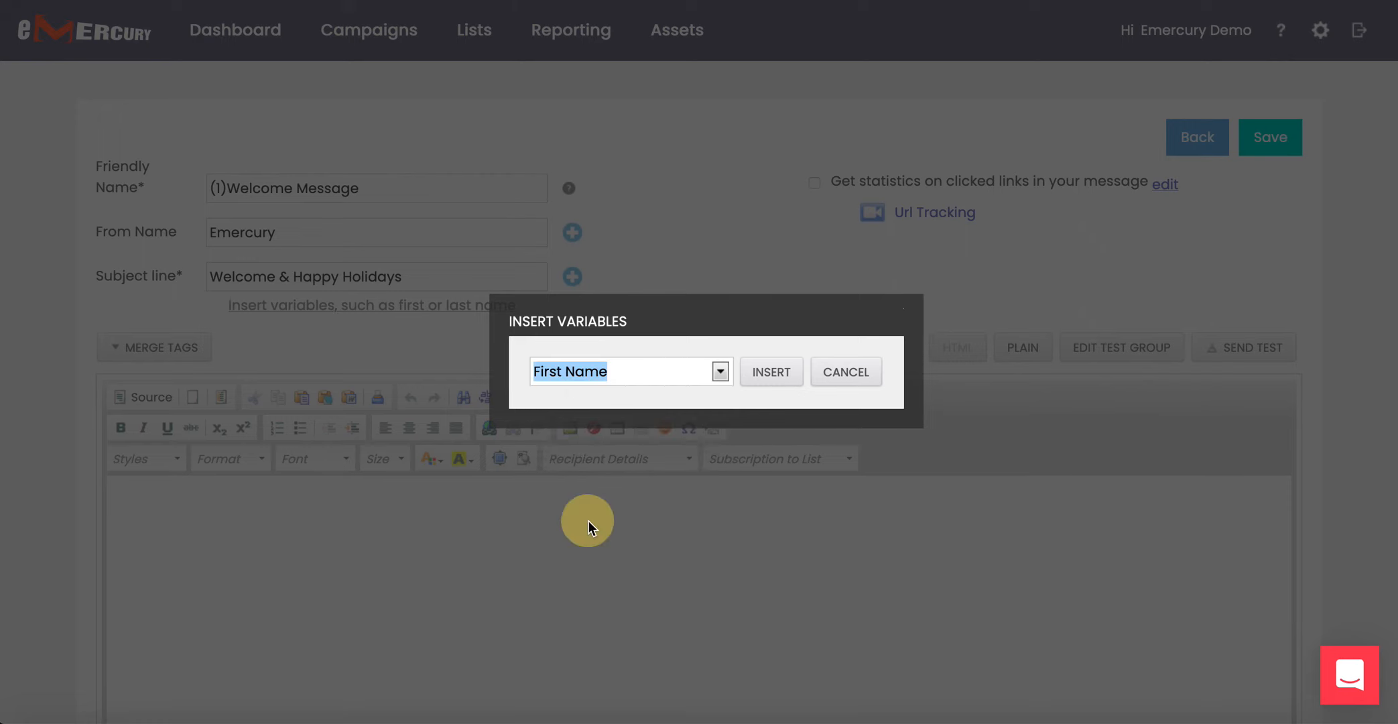
{"action": "left_click", "coordinate": [772, 378]}
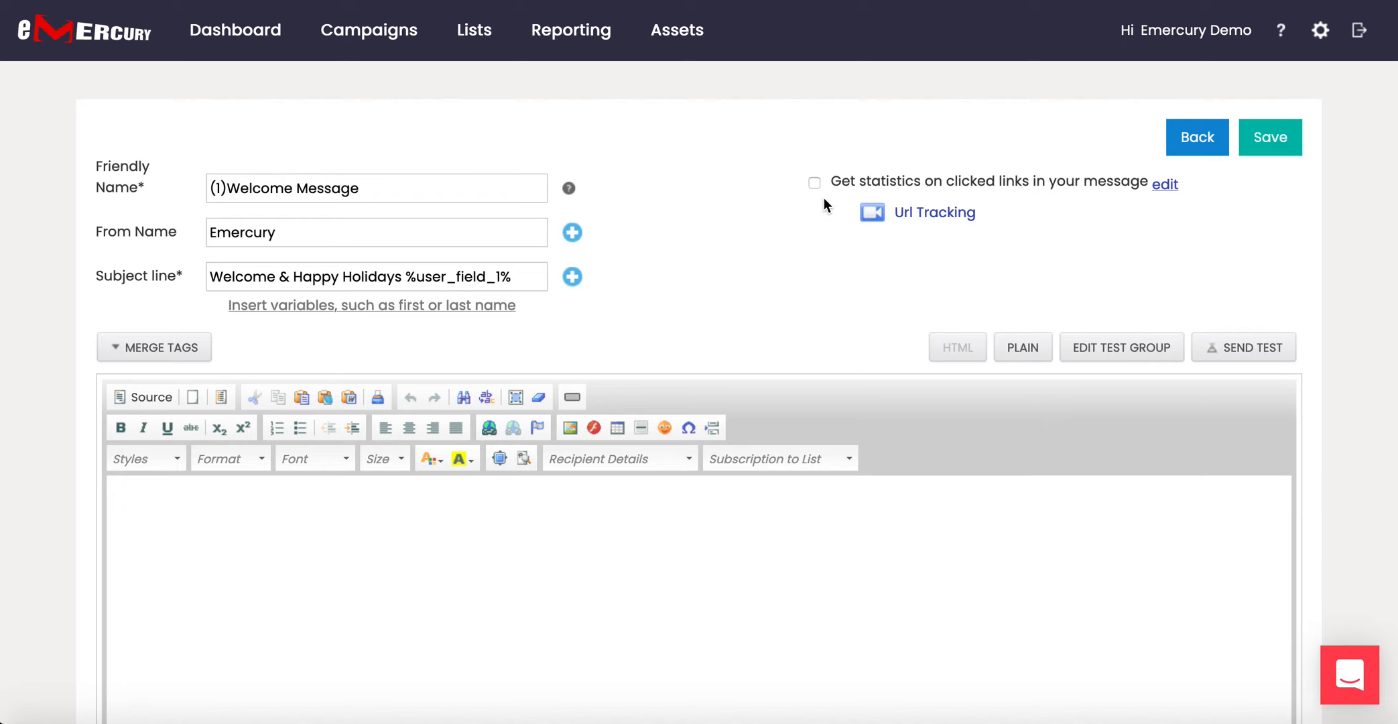
Browse the Merge Tags list in the message editor.
{"action": "scroll", "coordinate": [733, 279], "scroll_direction": "down", "scroll_amount": 2}
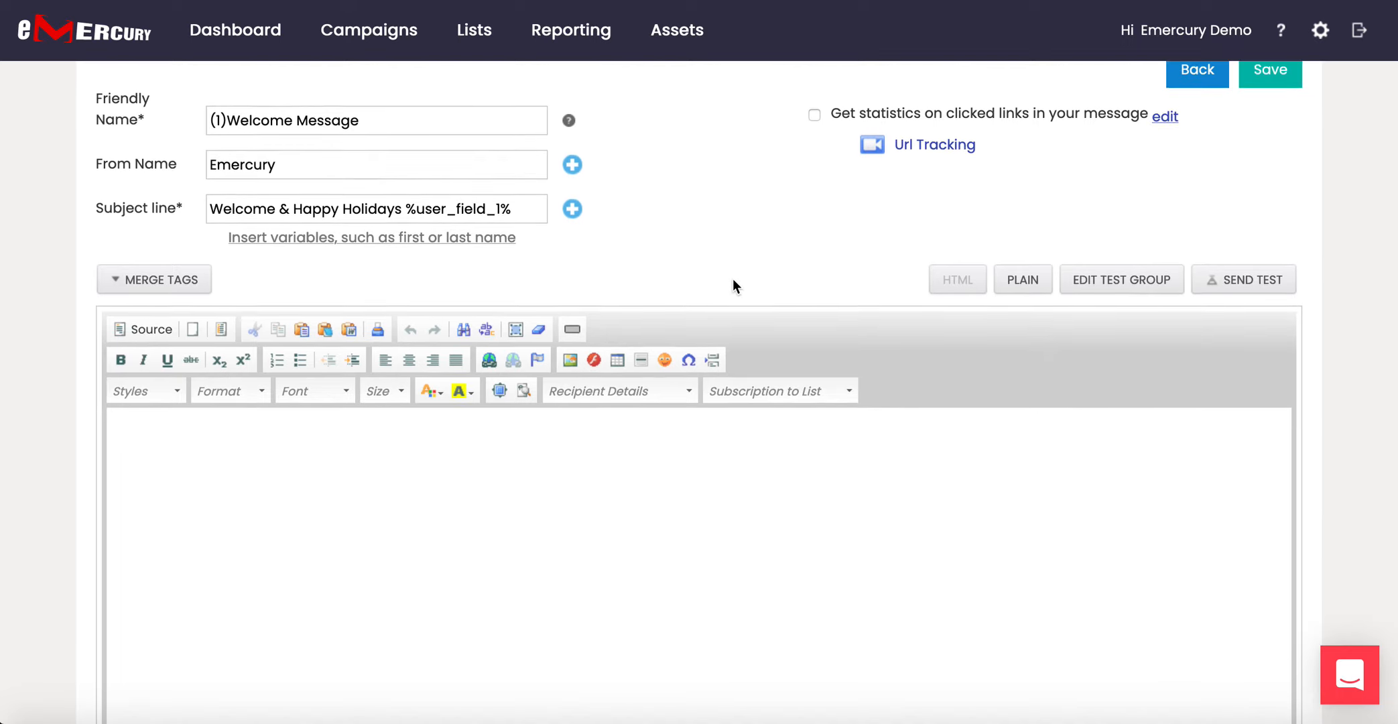
{"action": "left_click", "coordinate": [159, 280]}
{"action": "scroll", "coordinate": [179, 423], "scroll_direction": "down", "scroll_amount": 3}
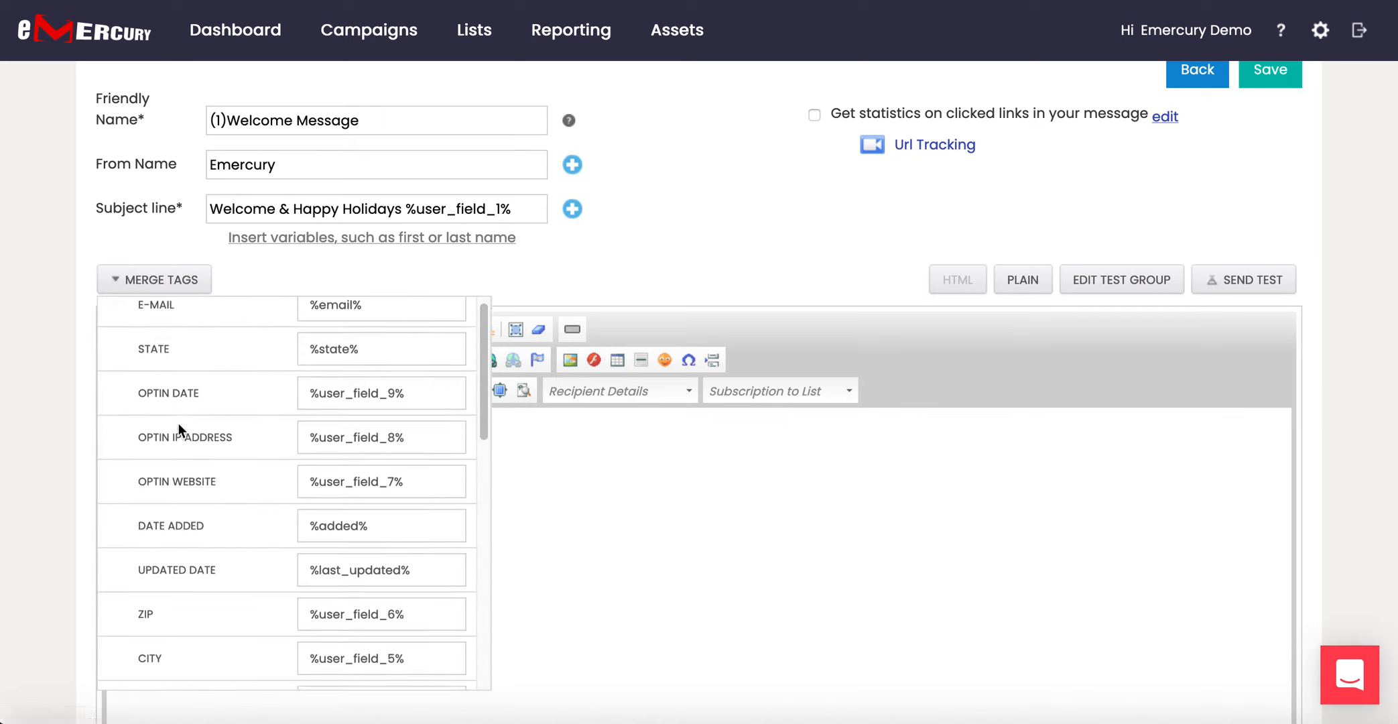
{"action": "scroll", "coordinate": [179, 430], "scroll_direction": "down", "scroll_amount": 4}
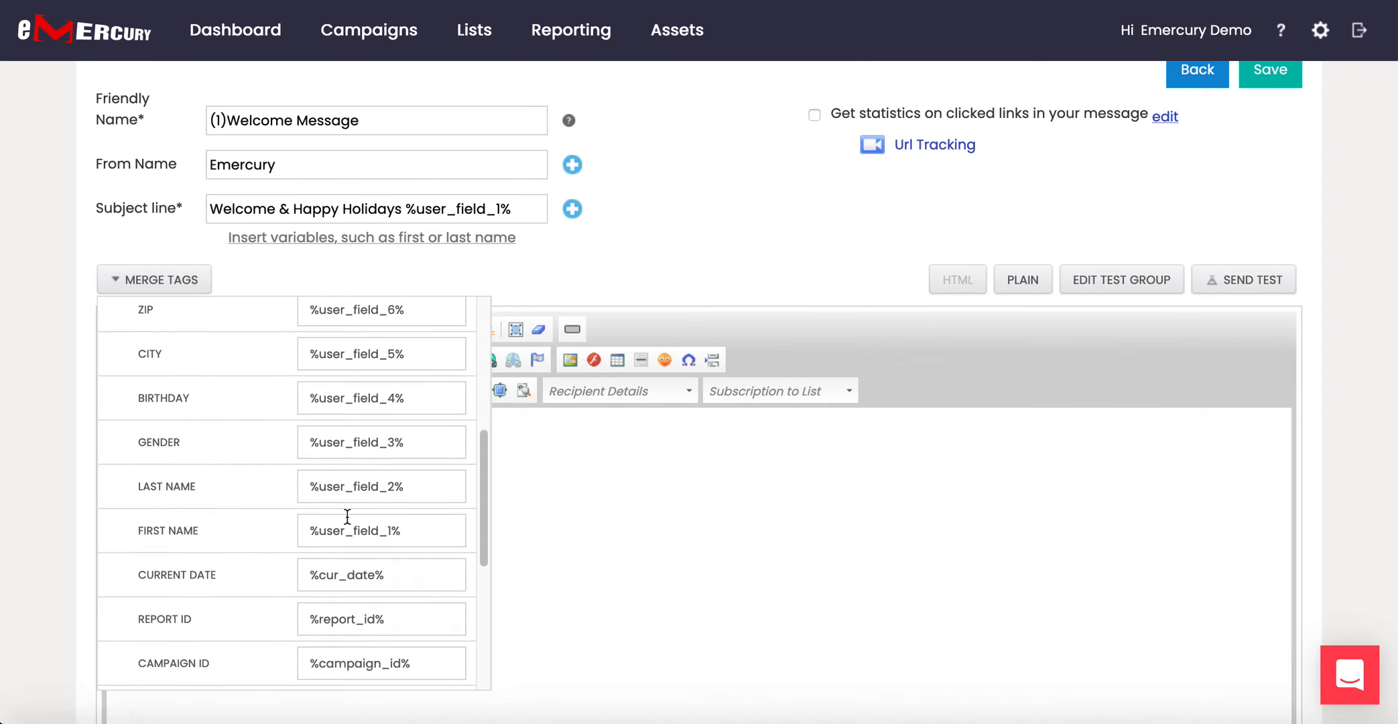
{"action": "scroll", "coordinate": [348, 516], "scroll_direction": "up", "scroll_amount": 7}
{"action": "scroll", "coordinate": [347, 517], "scroll_direction": "up", "scroll_amount": 1}
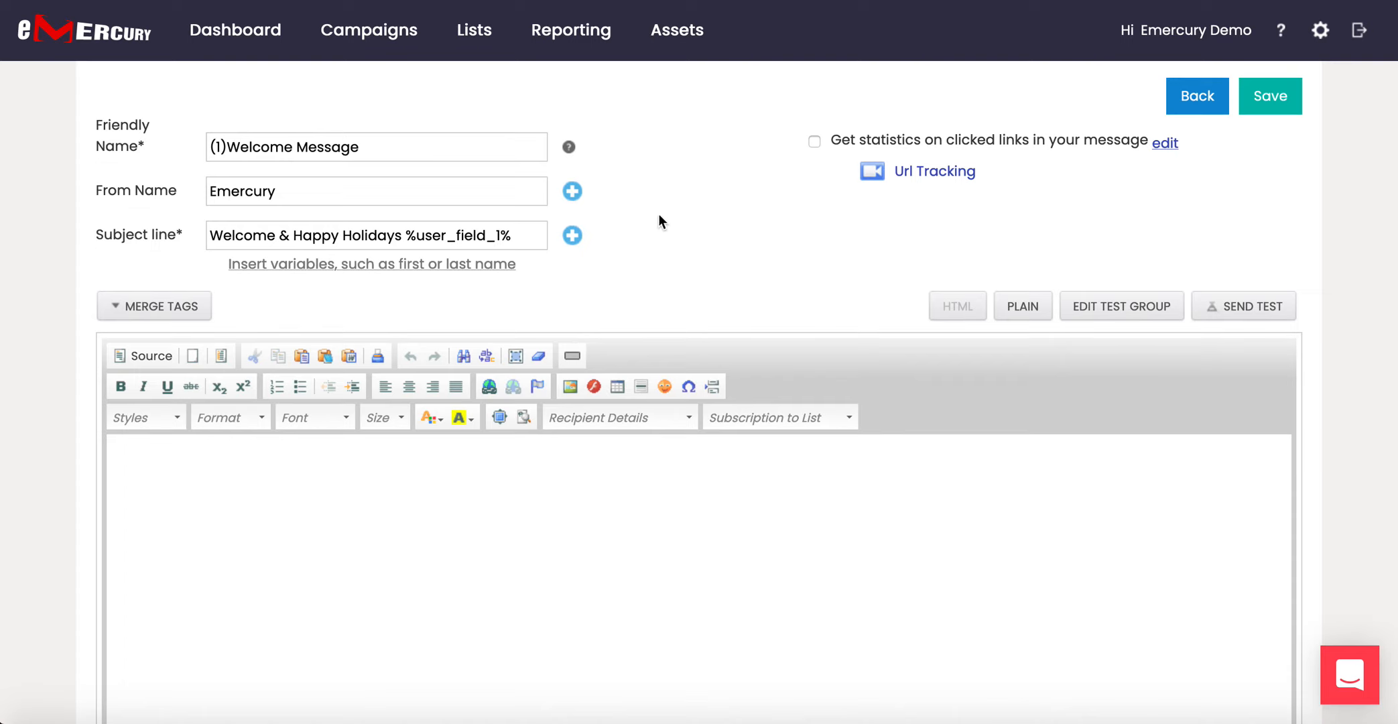
{"action": "mouse_move", "coordinate": [677, 32]}
{"action": "mouse_move", "coordinate": [179, 313]}
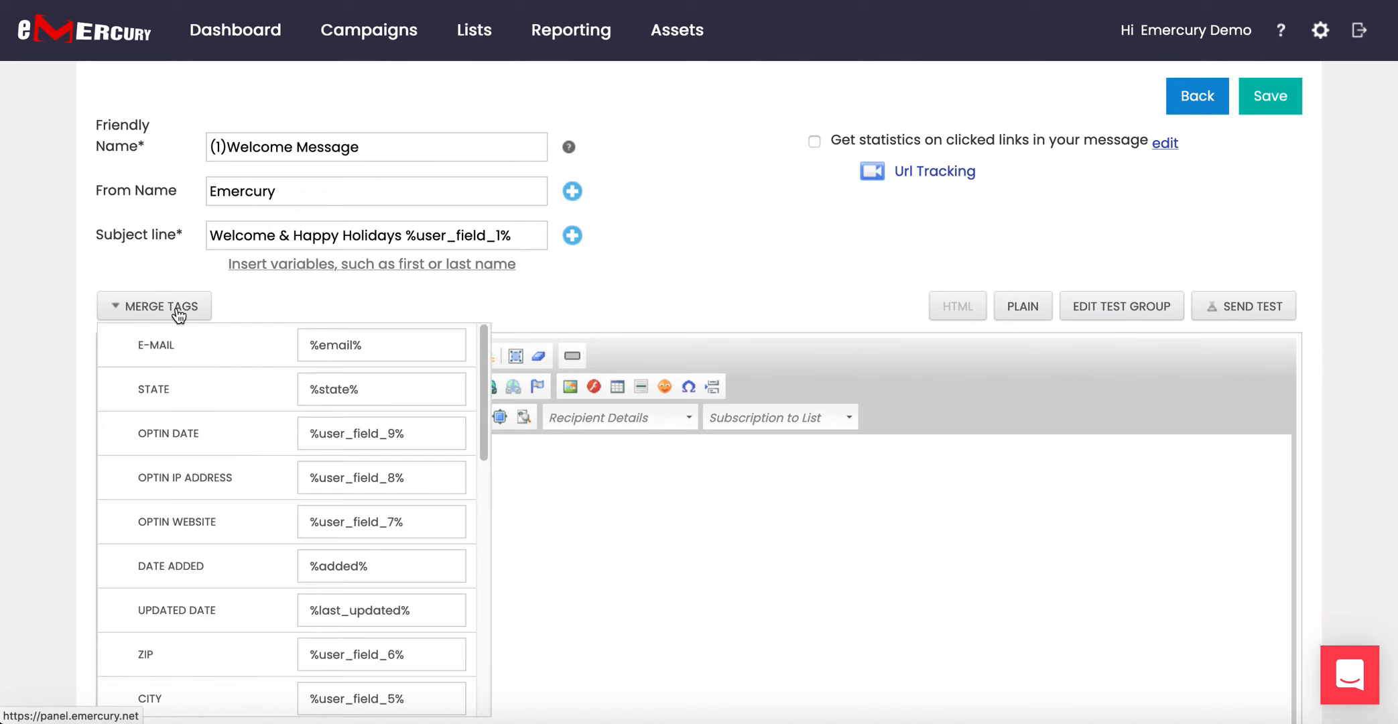
{"action": "scroll", "coordinate": [204, 390], "scroll_direction": "down", "scroll_amount": 1}
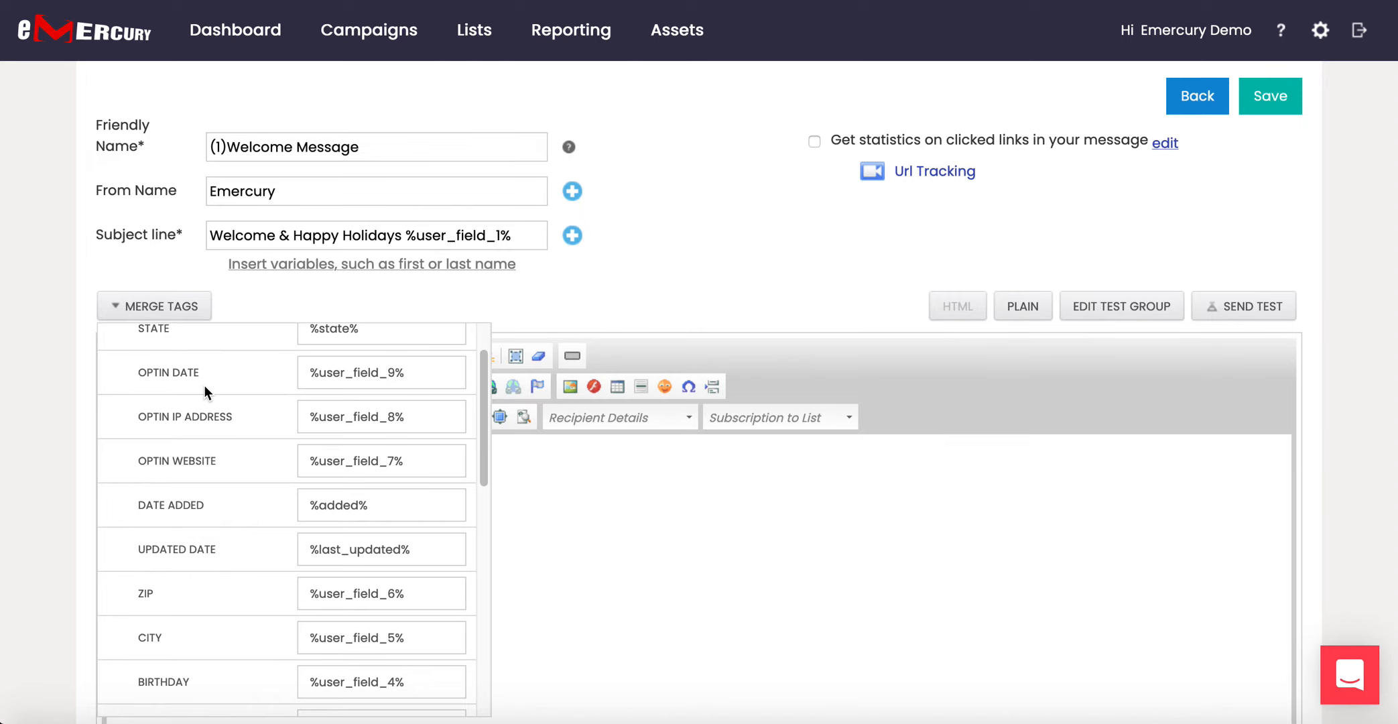
{"action": "scroll", "coordinate": [205, 385], "scroll_direction": "down", "scroll_amount": 1}
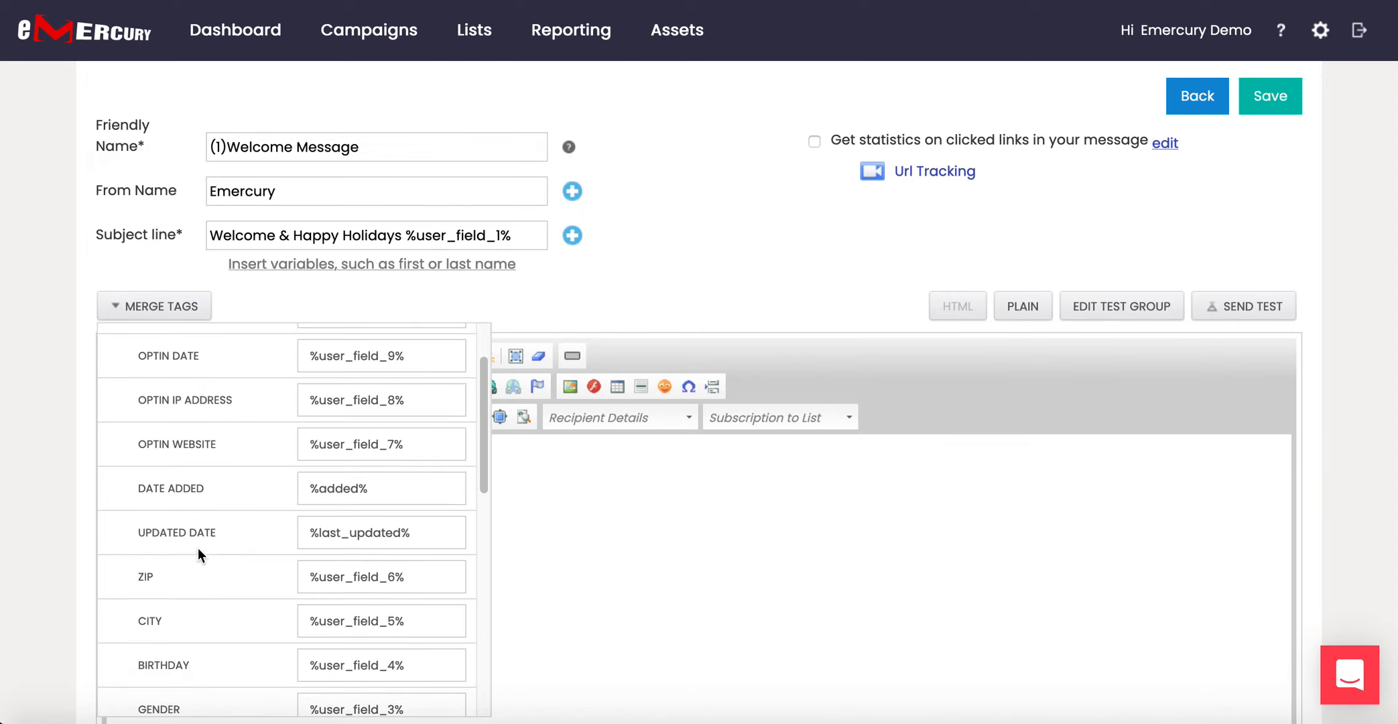
{"action": "scroll", "coordinate": [198, 554], "scroll_direction": "down", "scroll_amount": 6}
{"action": "scroll", "coordinate": [201, 555], "scroll_direction": "down", "scroll_amount": 1}
{"action": "scroll", "coordinate": [201, 556], "scroll_direction": "up", "scroll_amount": 2}
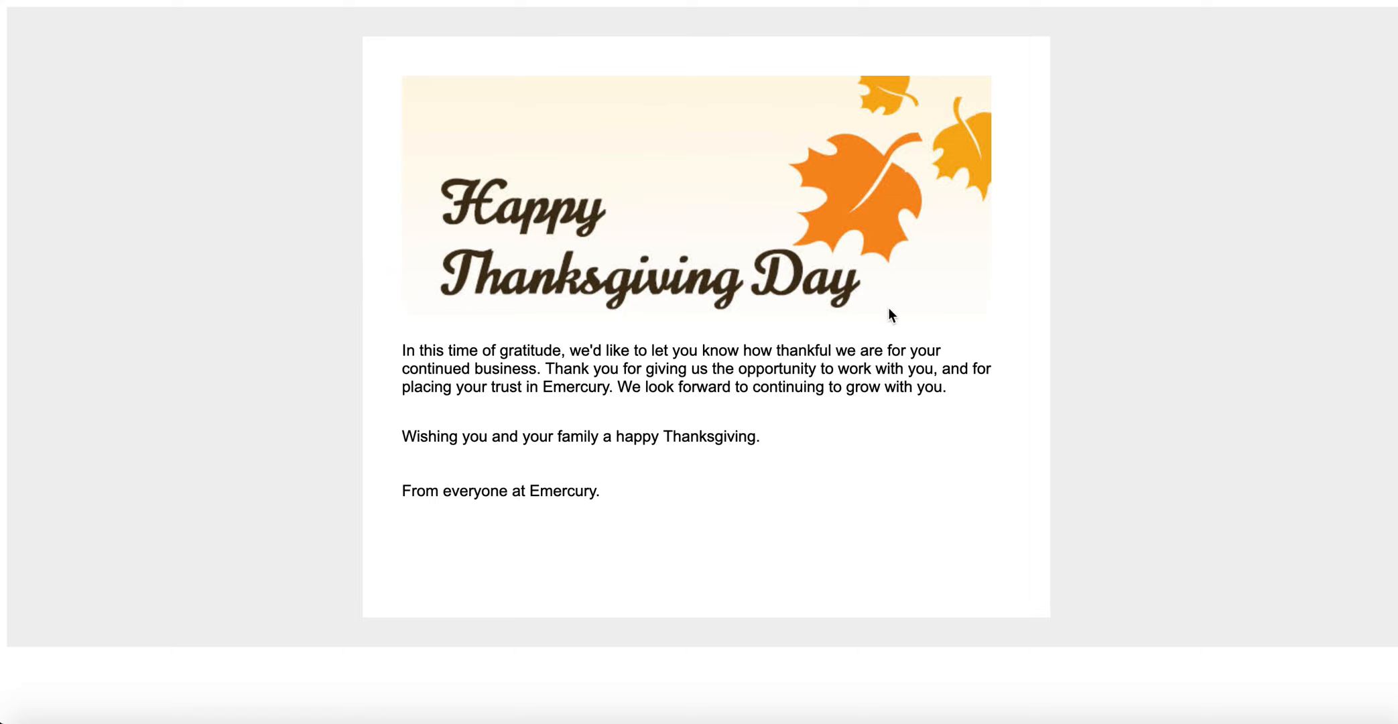
Copy the Thanksgiving email's full HTML page source in Firefox and return to Emercury.
{"action": "right_click", "coordinate": [1140, 297]}
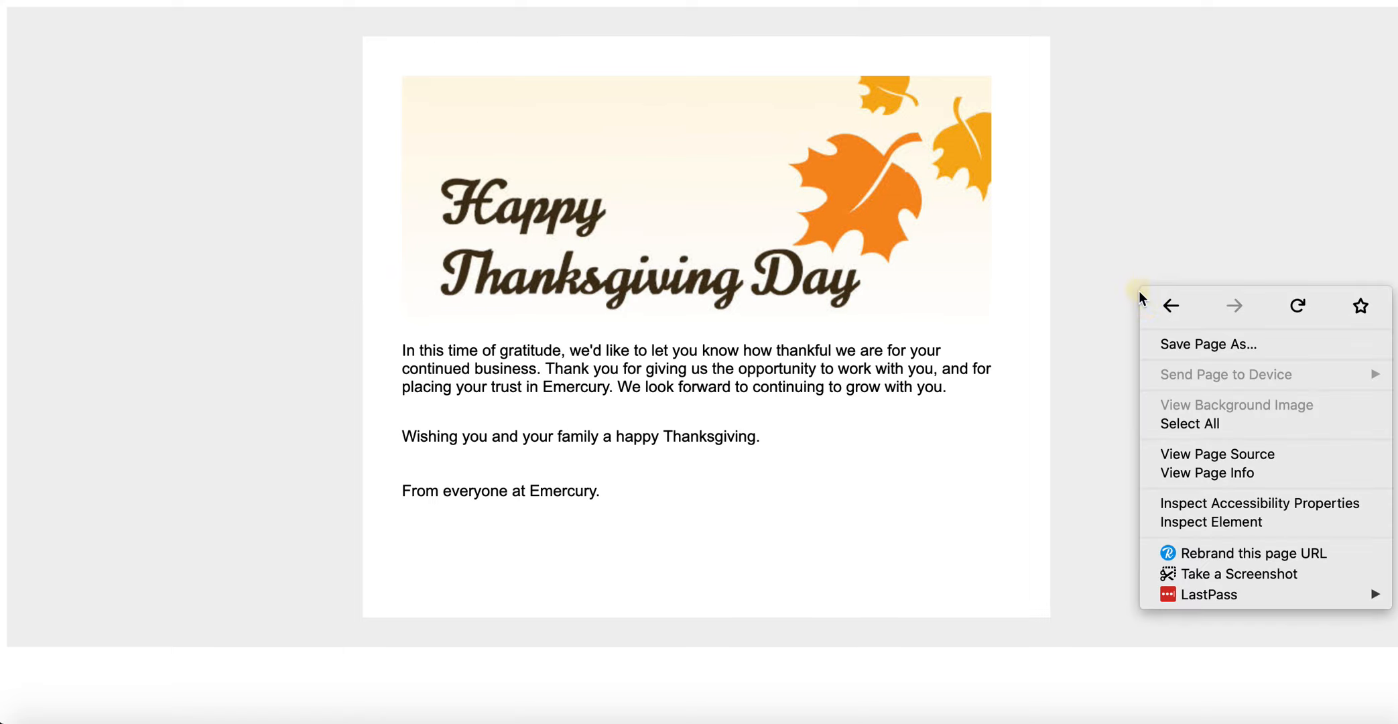
{"action": "left_click", "coordinate": [1225, 453]}
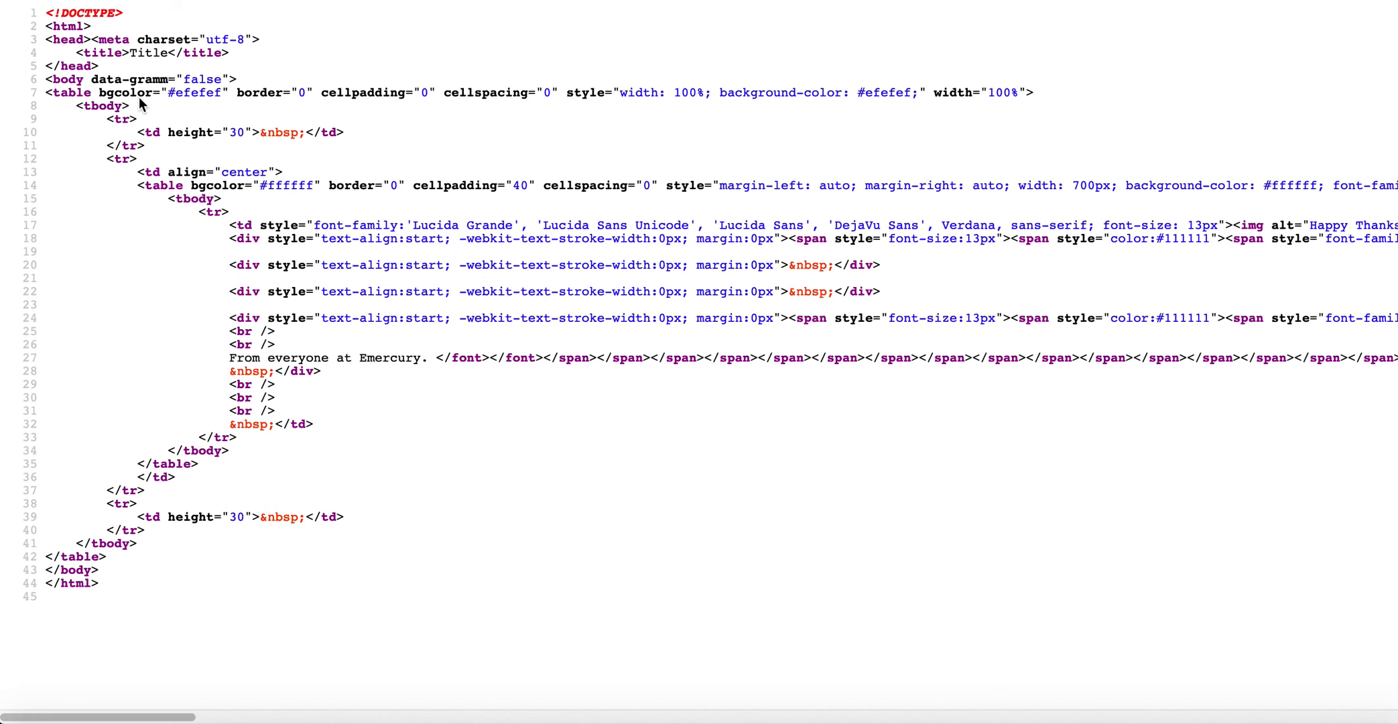
{"action": "left_click_drag", "start_coordinate": [46, 11], "coordinate": [243, 544]}
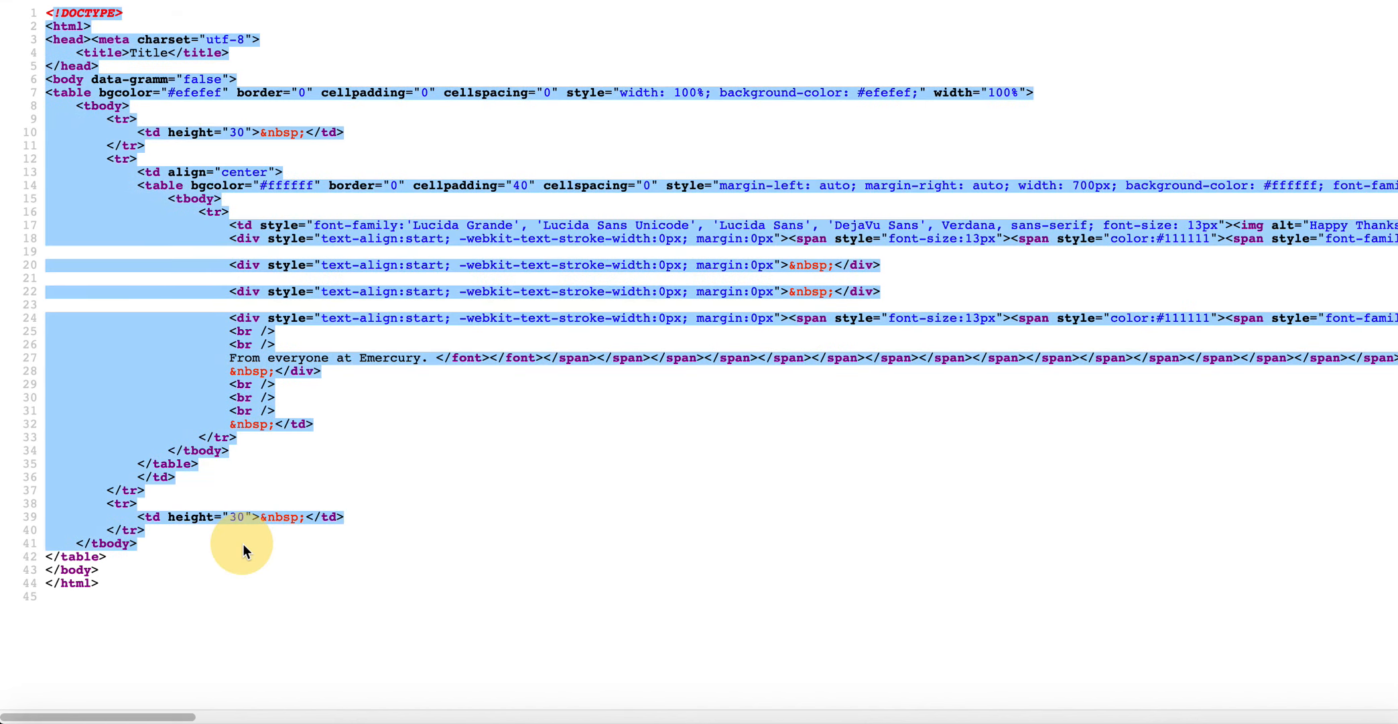
{"action": "left_click_drag", "start_coordinate": [117, 582], "coordinate": [272, 601]}
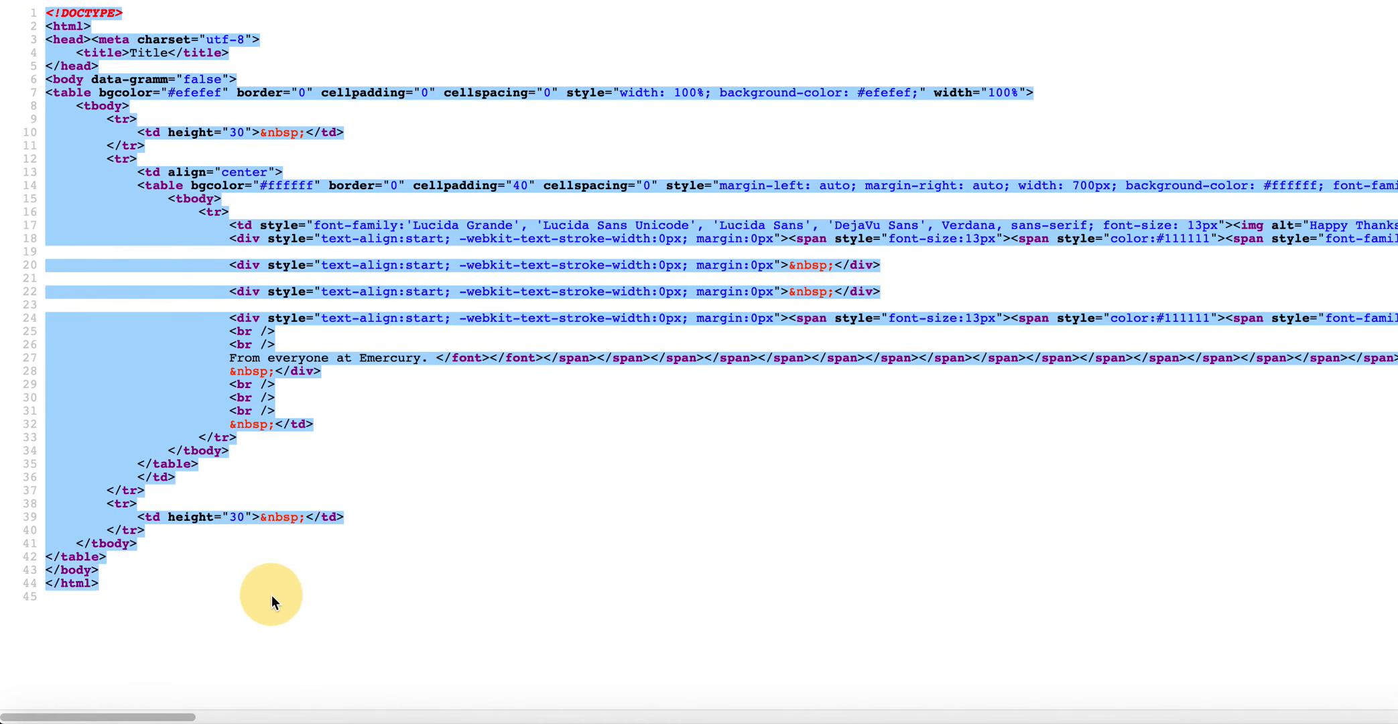
{"action": "right_click", "coordinate": [265, 263]}
{"action": "left_click", "coordinate": [318, 270]}
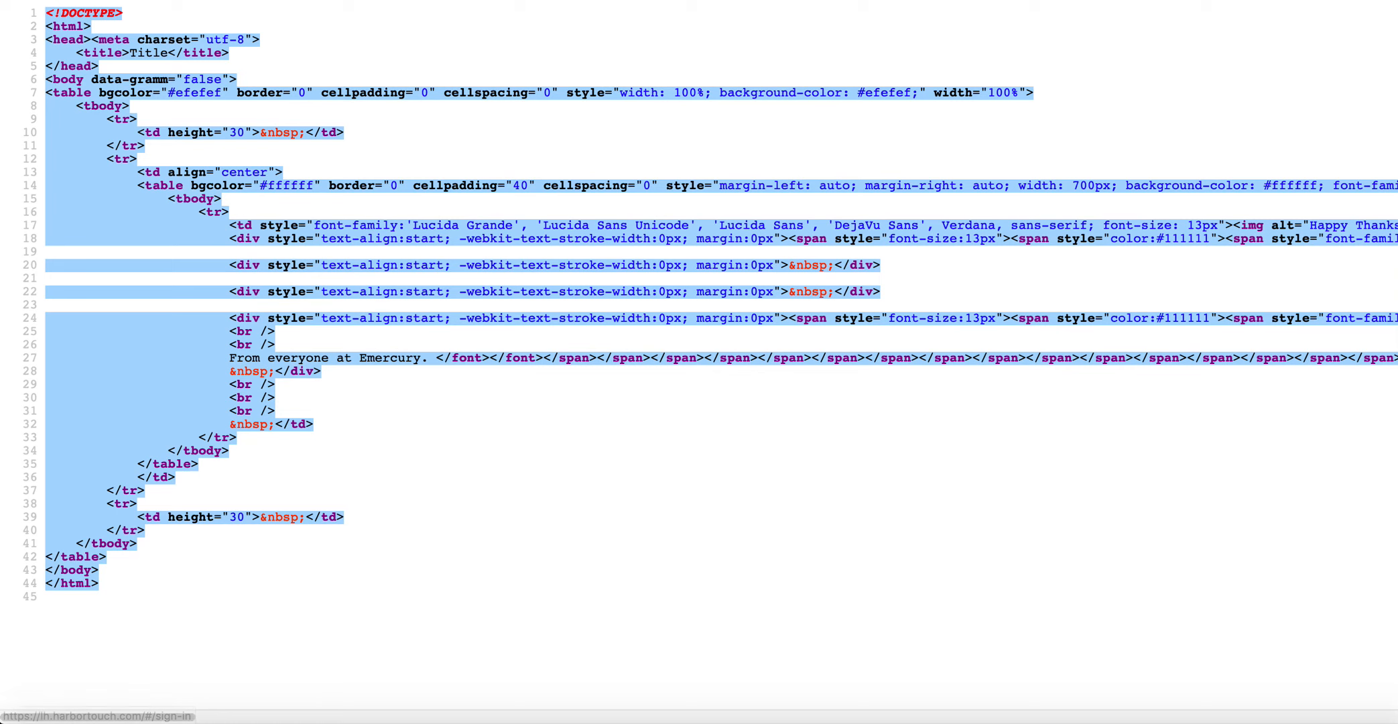
{"action": "key", "text": "ctrl+Tab"}
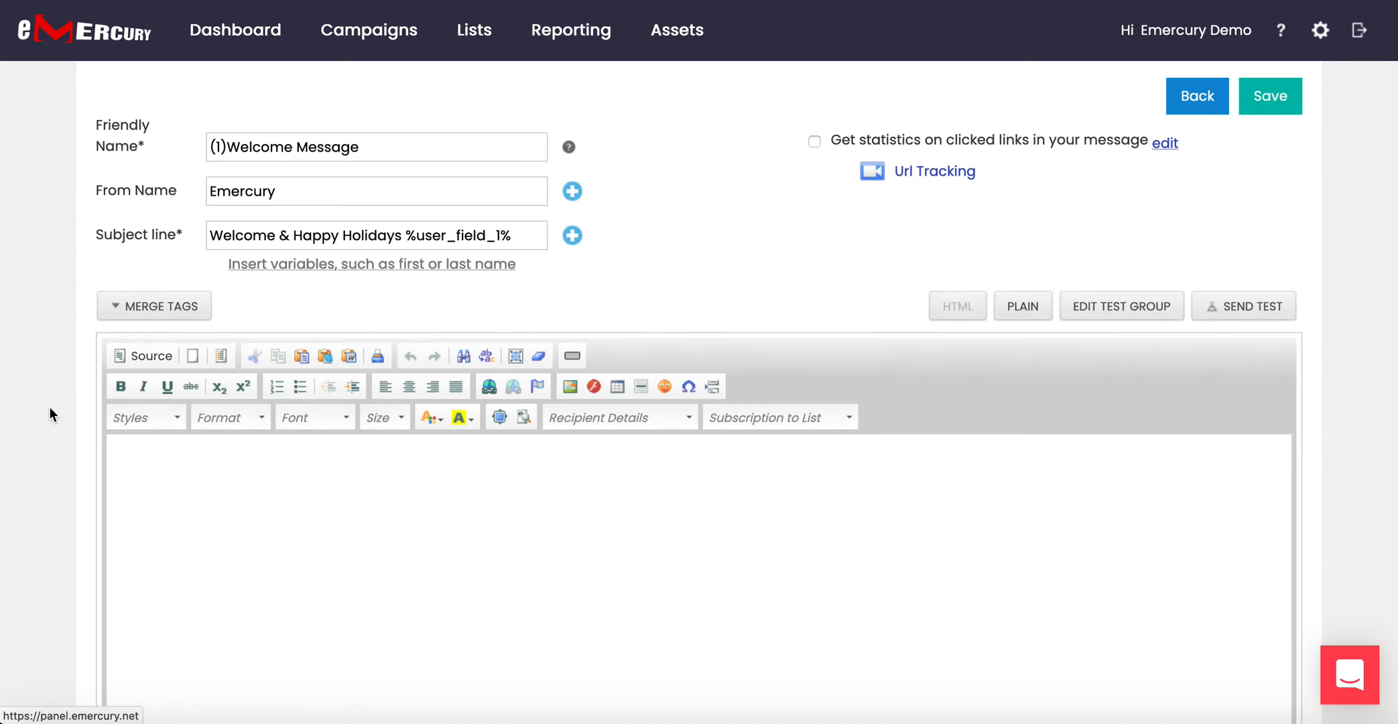
Paste the Thanksgiving HTML over the placeholder body in Source view and review the result.
{"action": "left_click", "coordinate": [141, 356]}
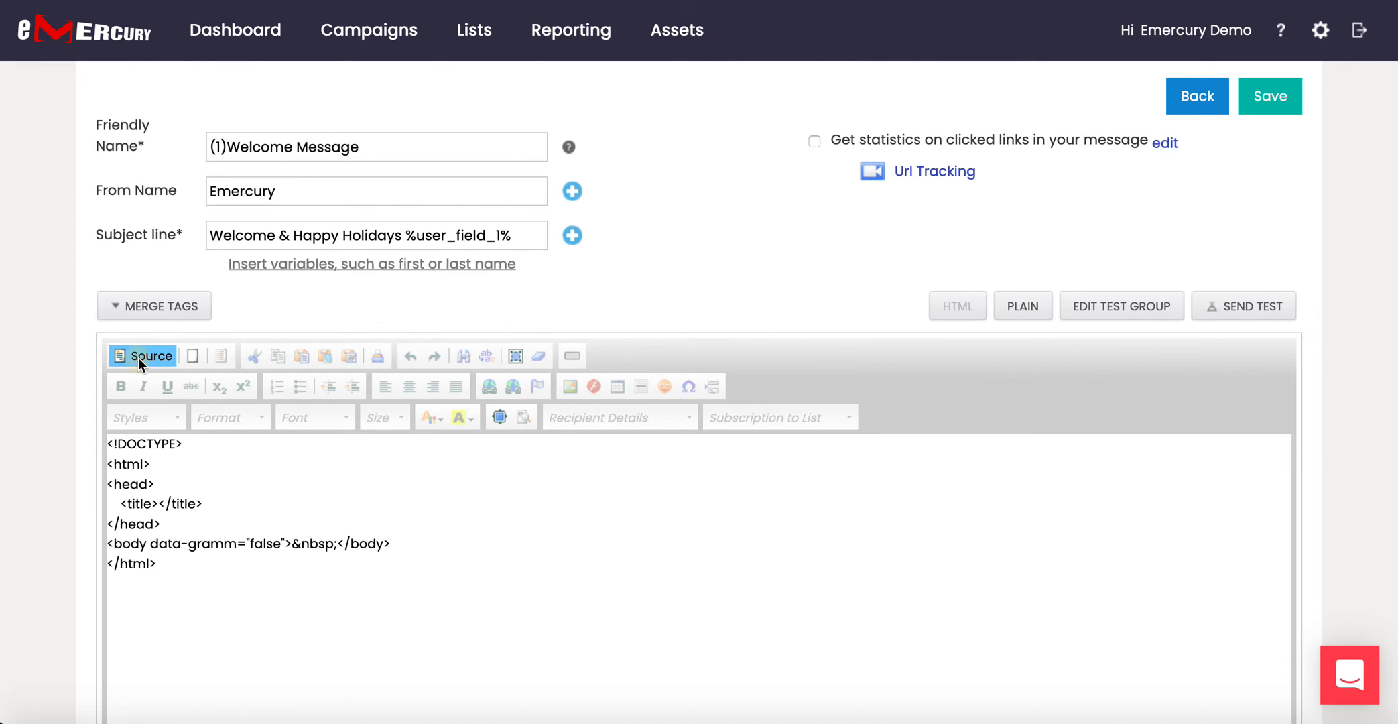
{"action": "left_click_drag", "start_coordinate": [168, 563], "coordinate": [92, 437]}
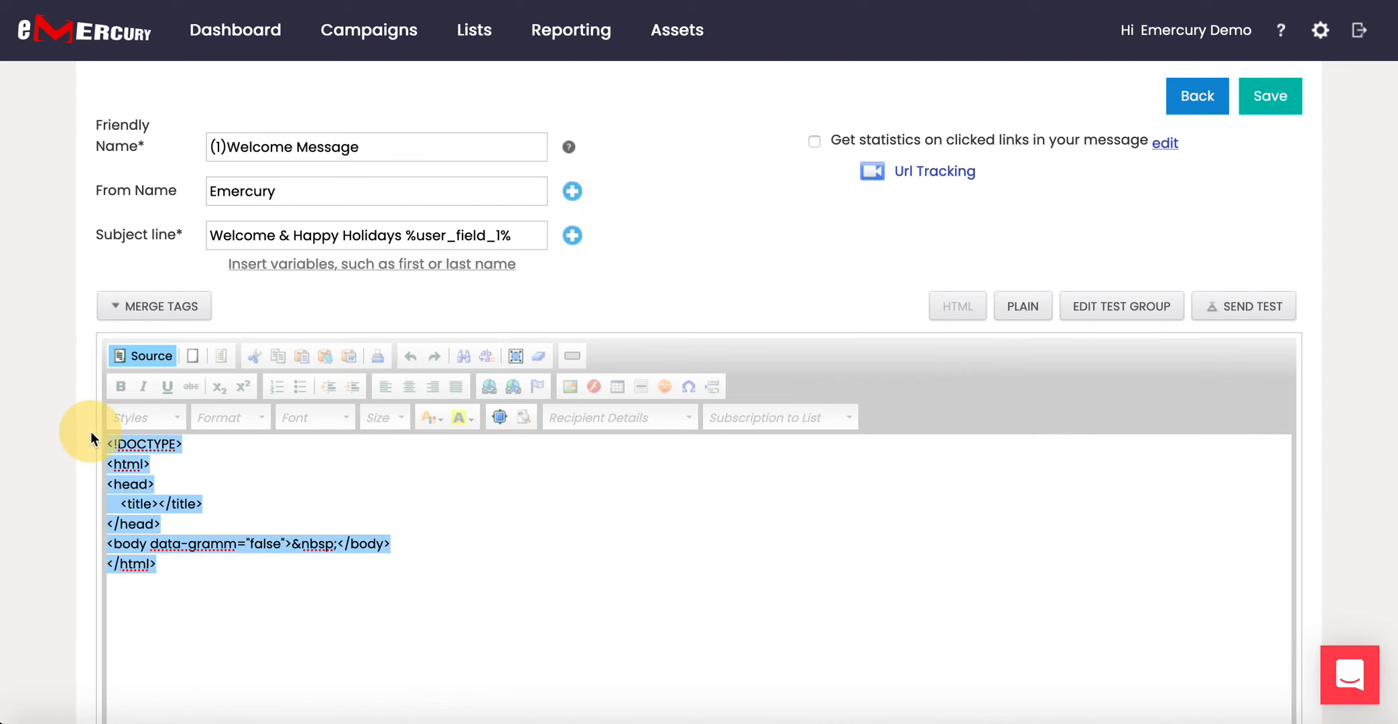
{"action": "key", "text": "ctrl+v"}
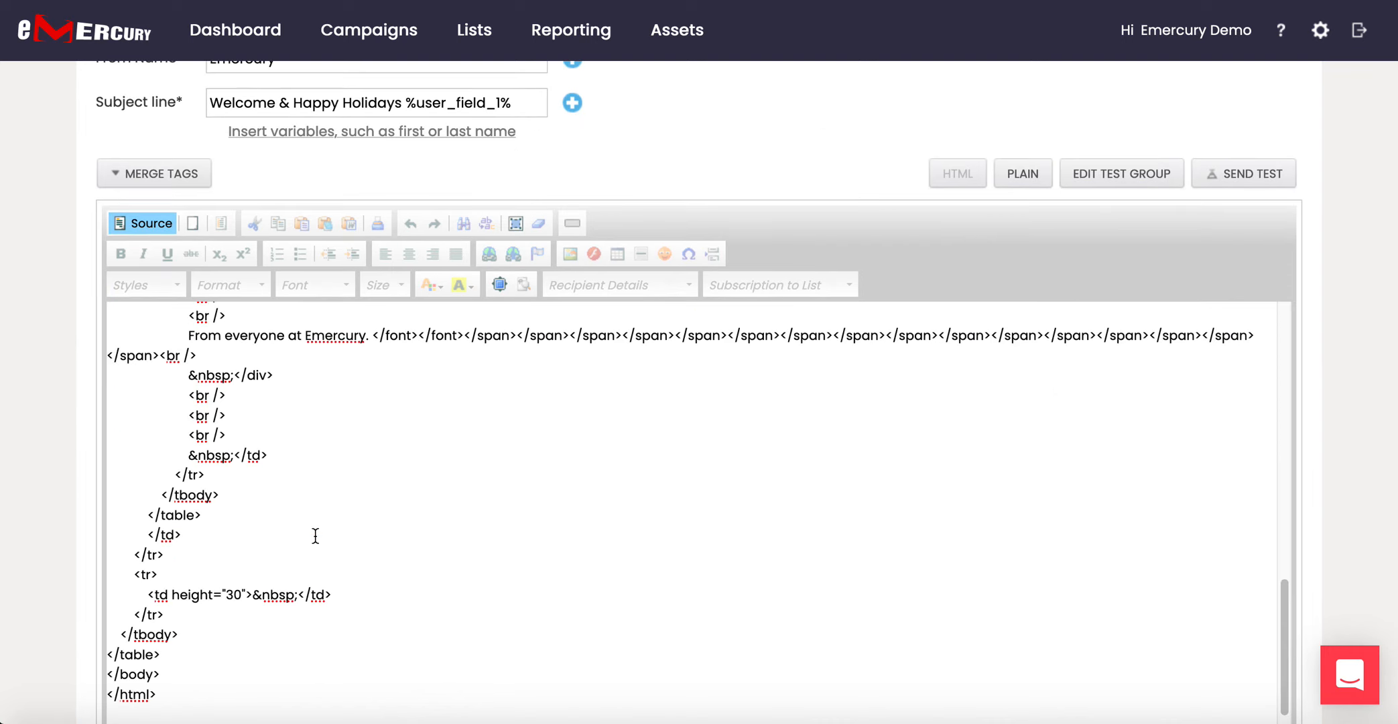
{"action": "left_click", "coordinate": [154, 226]}
{"action": "scroll", "coordinate": [590, 496], "scroll_direction": "down", "scroll_amount": 5}
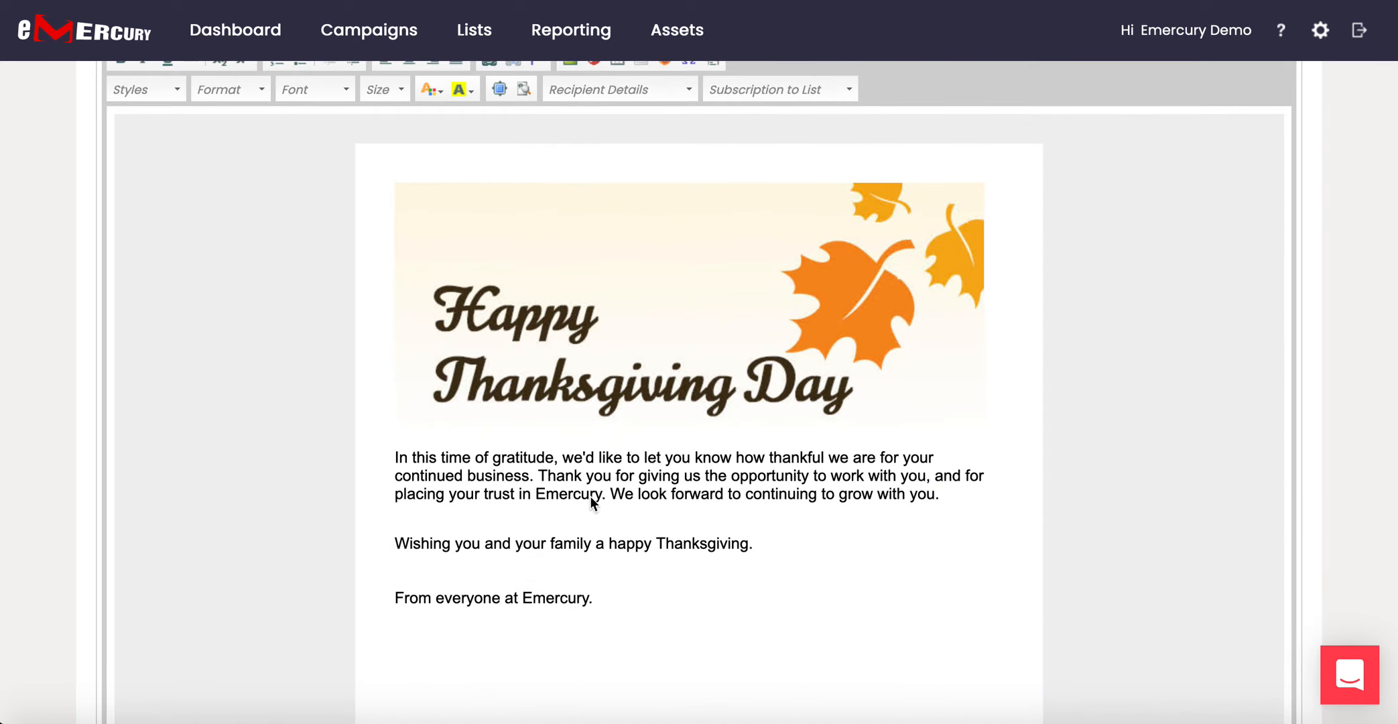
{"action": "scroll", "coordinate": [590, 496], "scroll_direction": "up", "scroll_amount": 4}
{"action": "scroll", "coordinate": [591, 496], "scroll_direction": "up", "scroll_amount": 4}
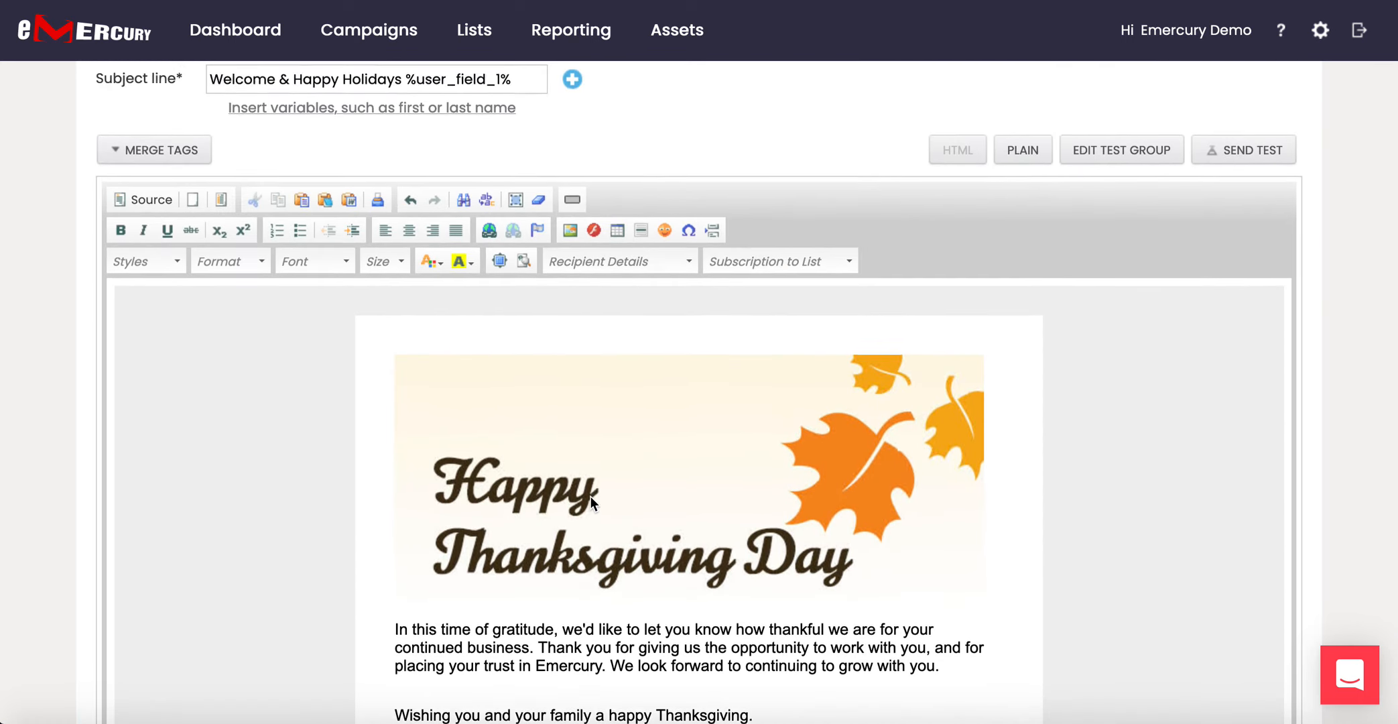
{"action": "scroll", "coordinate": [590, 496], "scroll_direction": "down", "scroll_amount": 4}
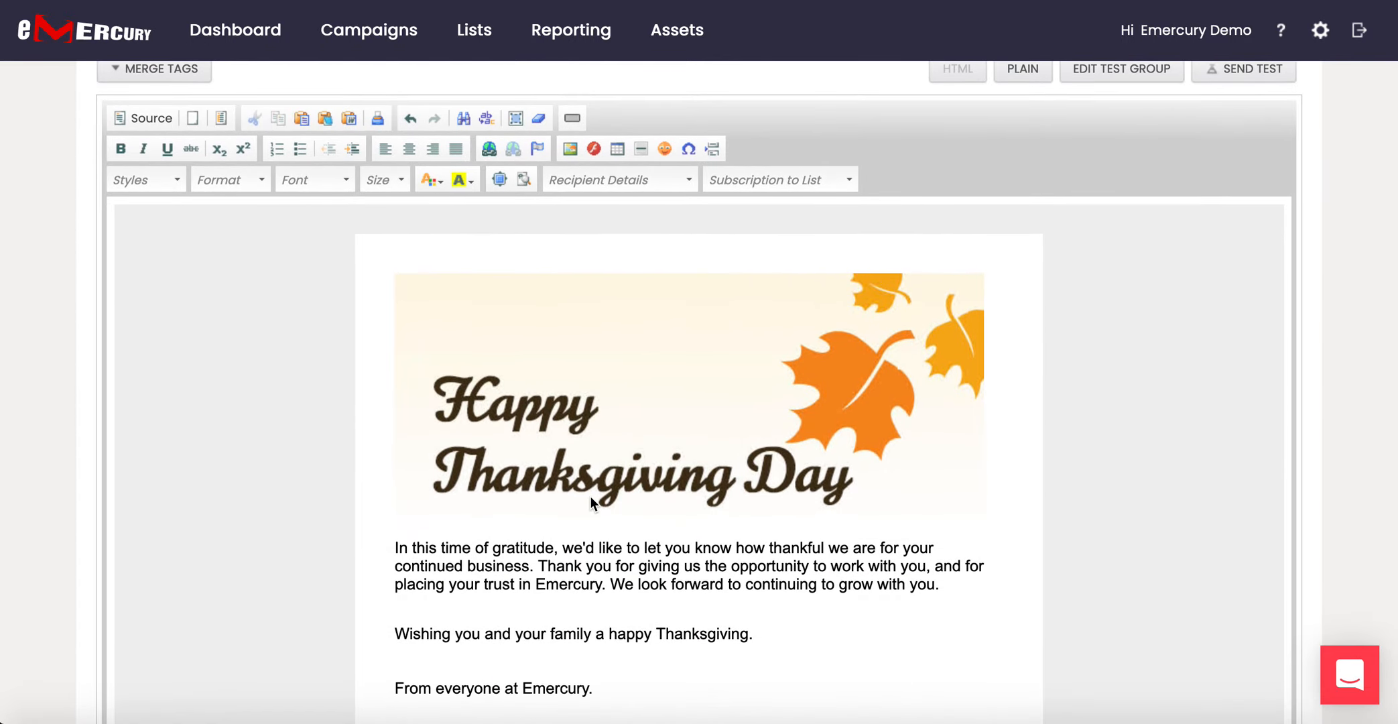
{"action": "scroll", "coordinate": [591, 499], "scroll_direction": "up", "scroll_amount": 4}
{"action": "scroll", "coordinate": [591, 496], "scroll_direction": "down", "scroll_amount": 1}
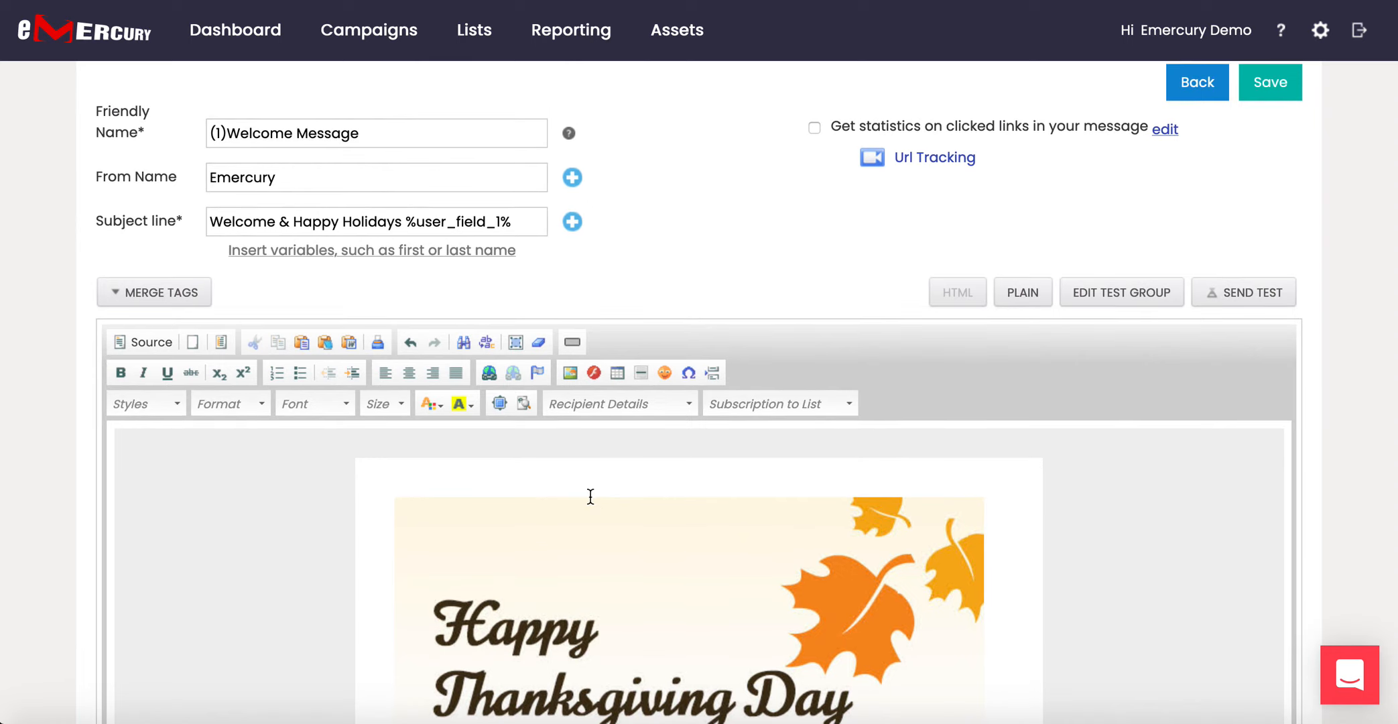
Insert the FIRST NAME merge tag on a new line above 'In this time…', then select the body text.
{"action": "scroll", "coordinate": [591, 496], "scroll_direction": "down", "scroll_amount": 5}
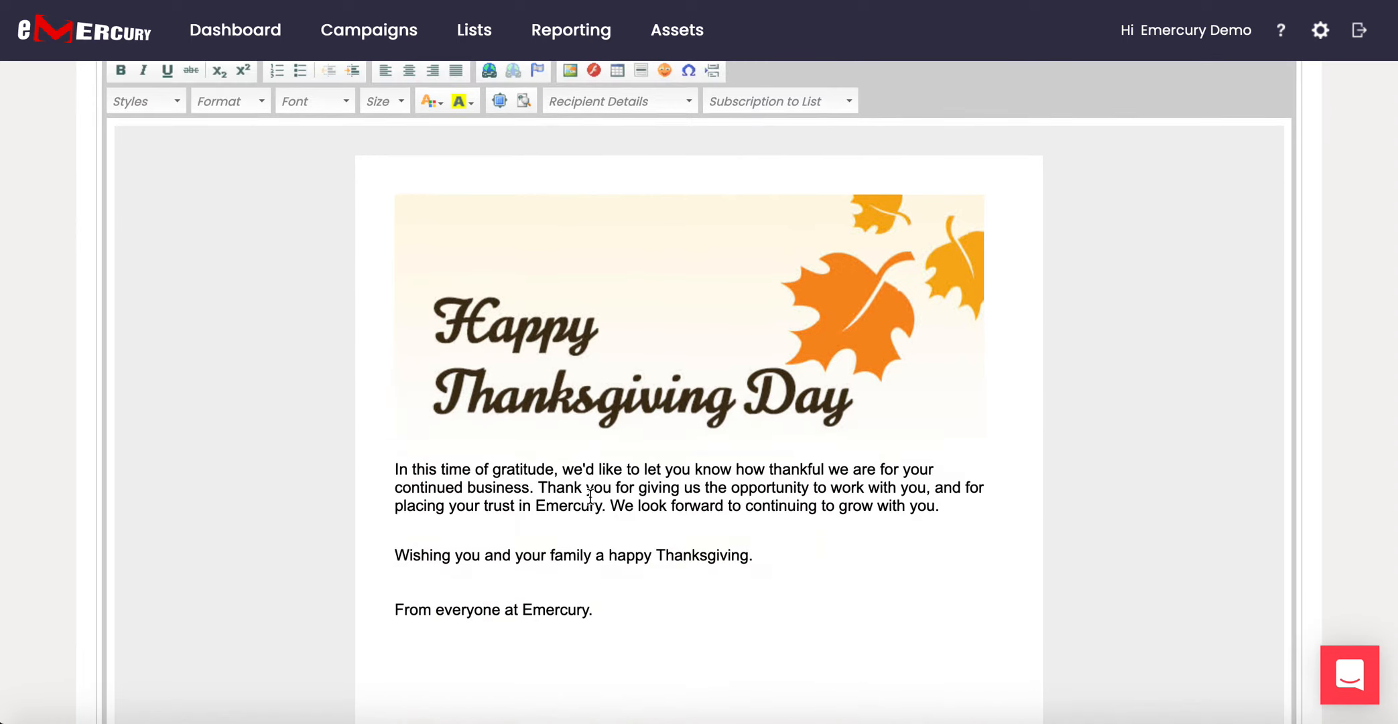
{"action": "left_click", "coordinate": [396, 469]}
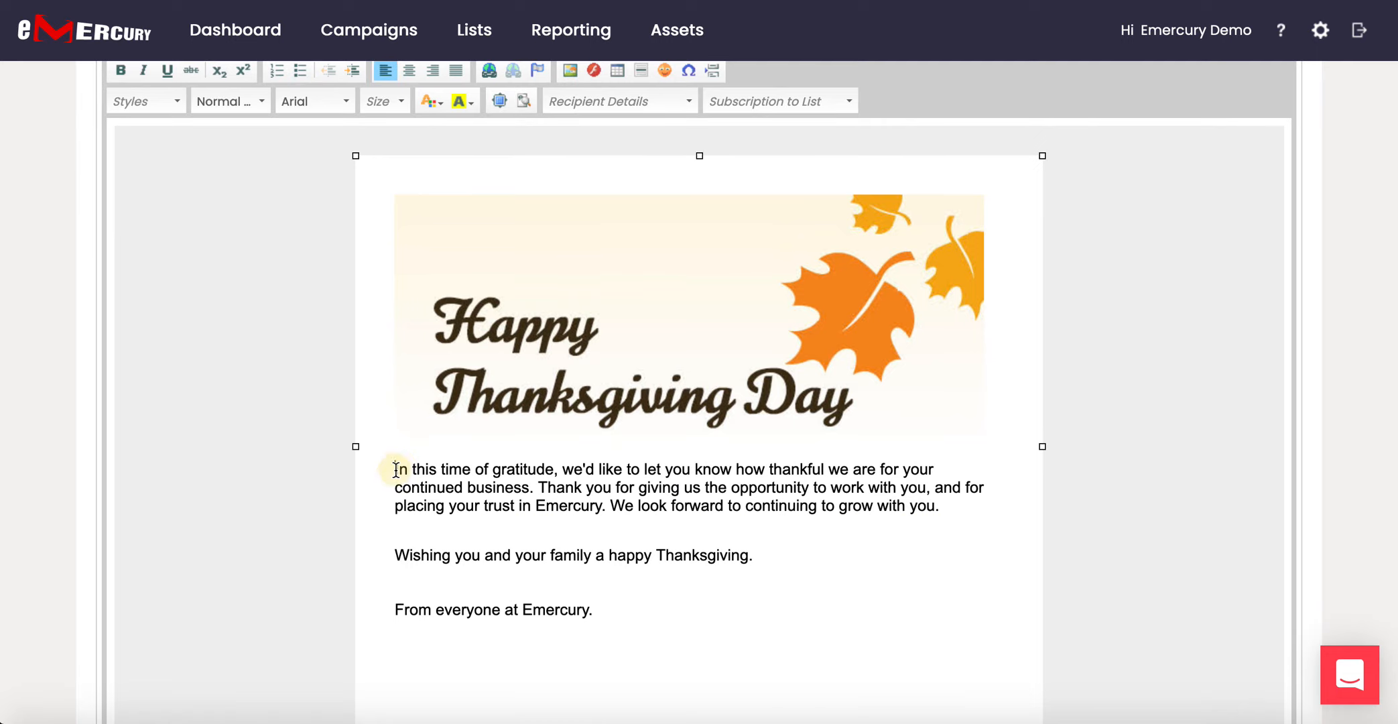
{"action": "key", "text": "Return"}
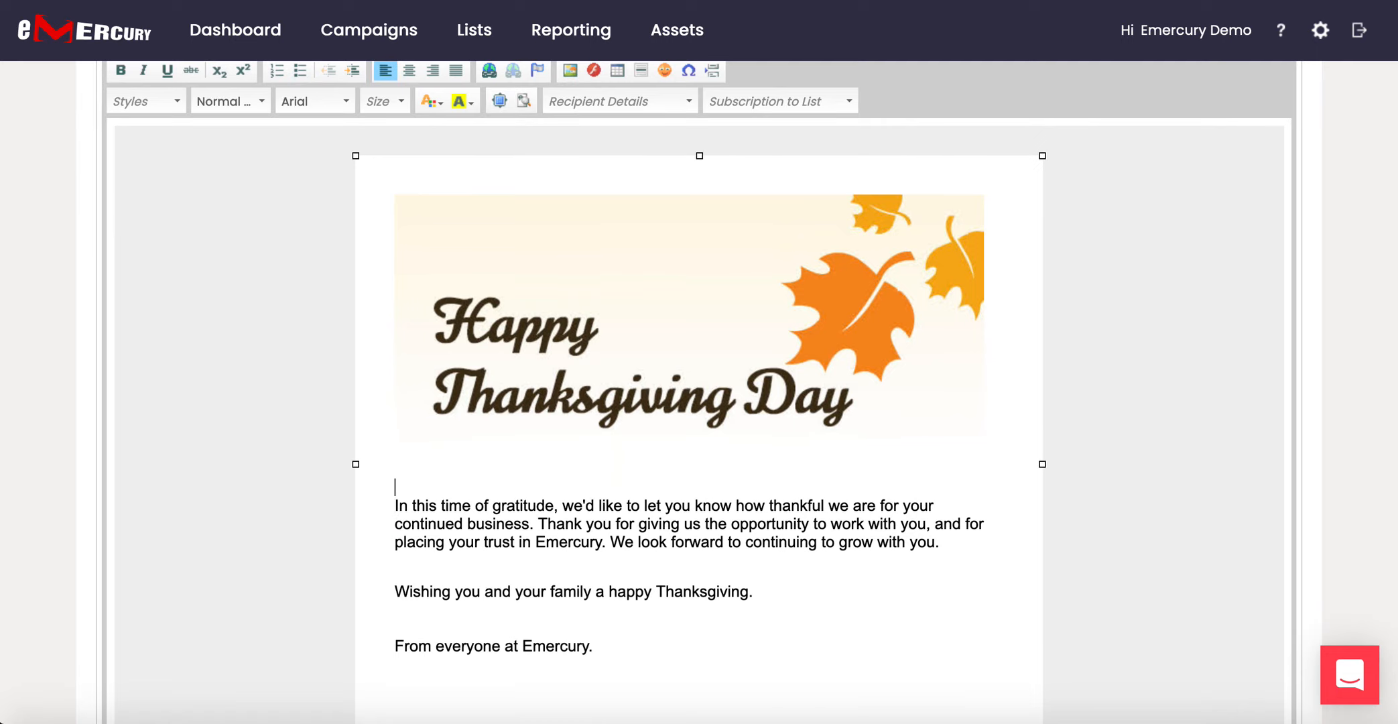
{"action": "scroll", "coordinate": [220, 367], "scroll_direction": "up", "scroll_amount": 3}
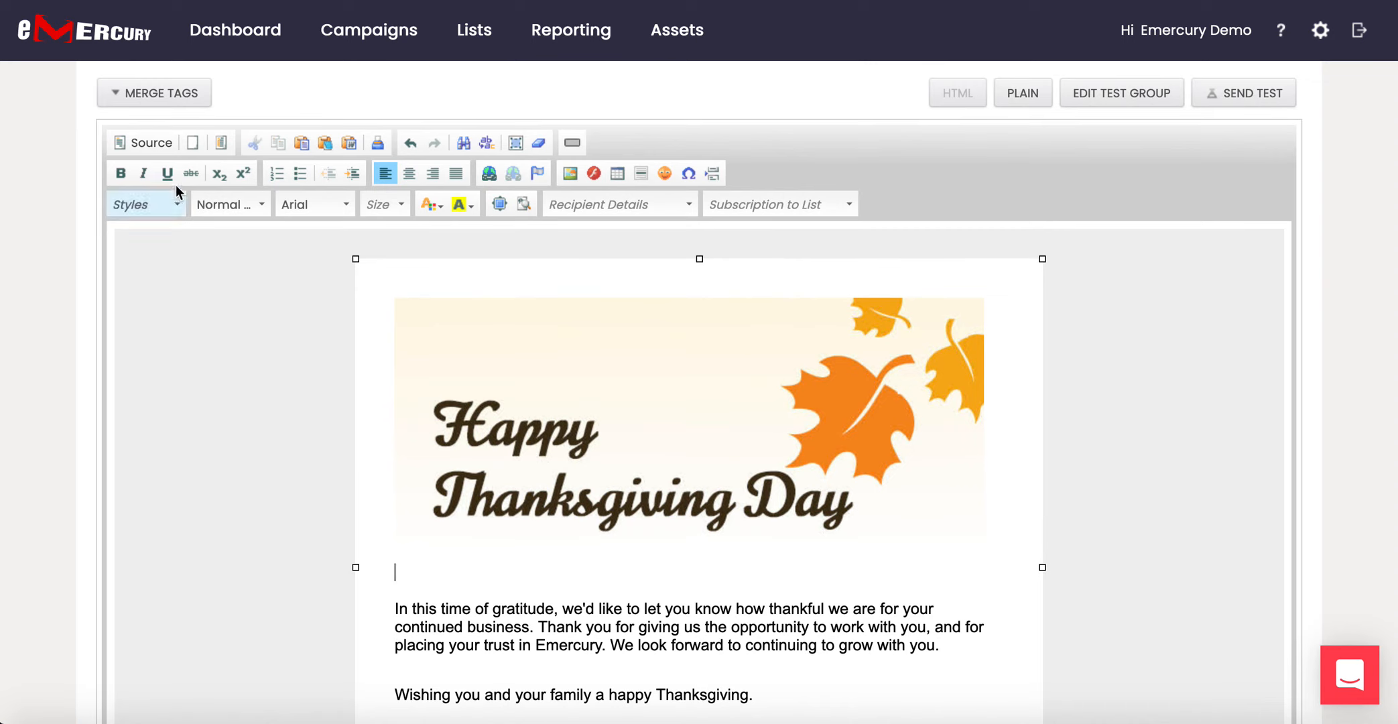
{"action": "left_click", "coordinate": [187, 102]}
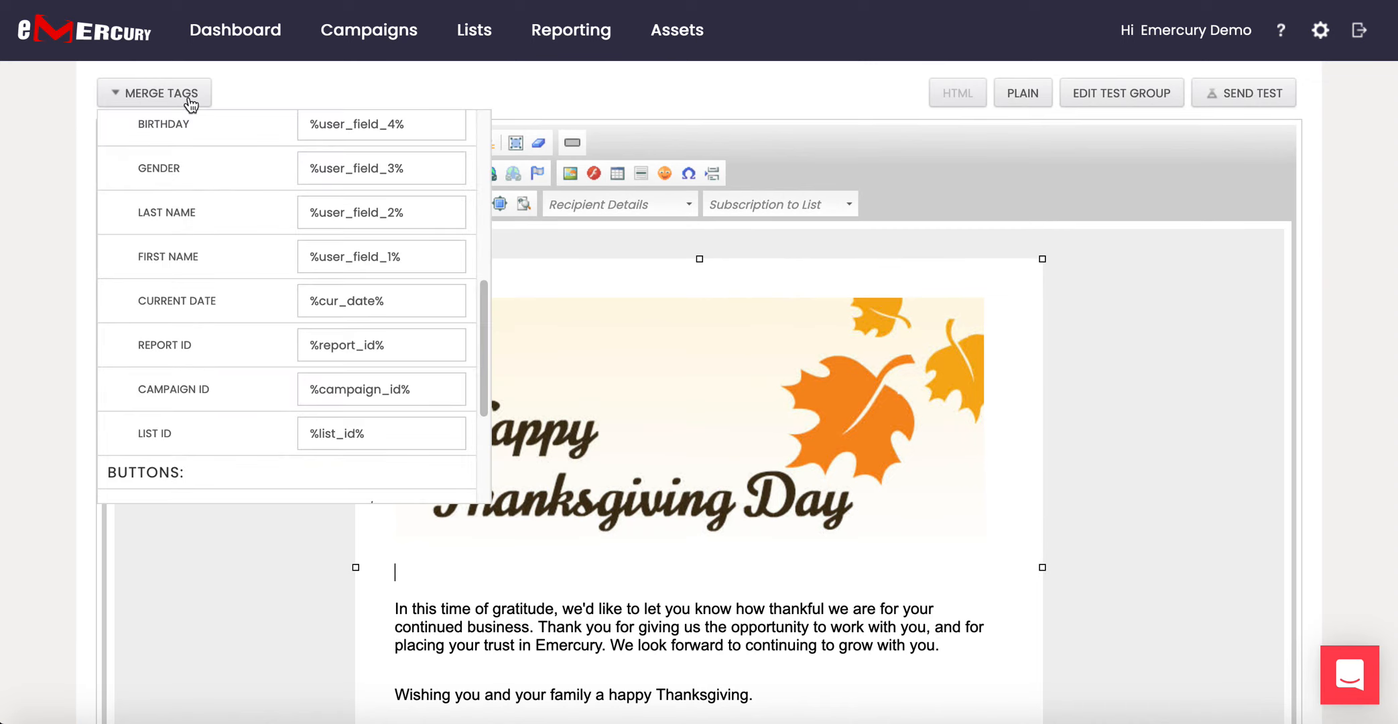
{"action": "left_click", "coordinate": [180, 257]}
{"action": "scroll", "coordinate": [547, 543], "scroll_direction": "down", "scroll_amount": 2}
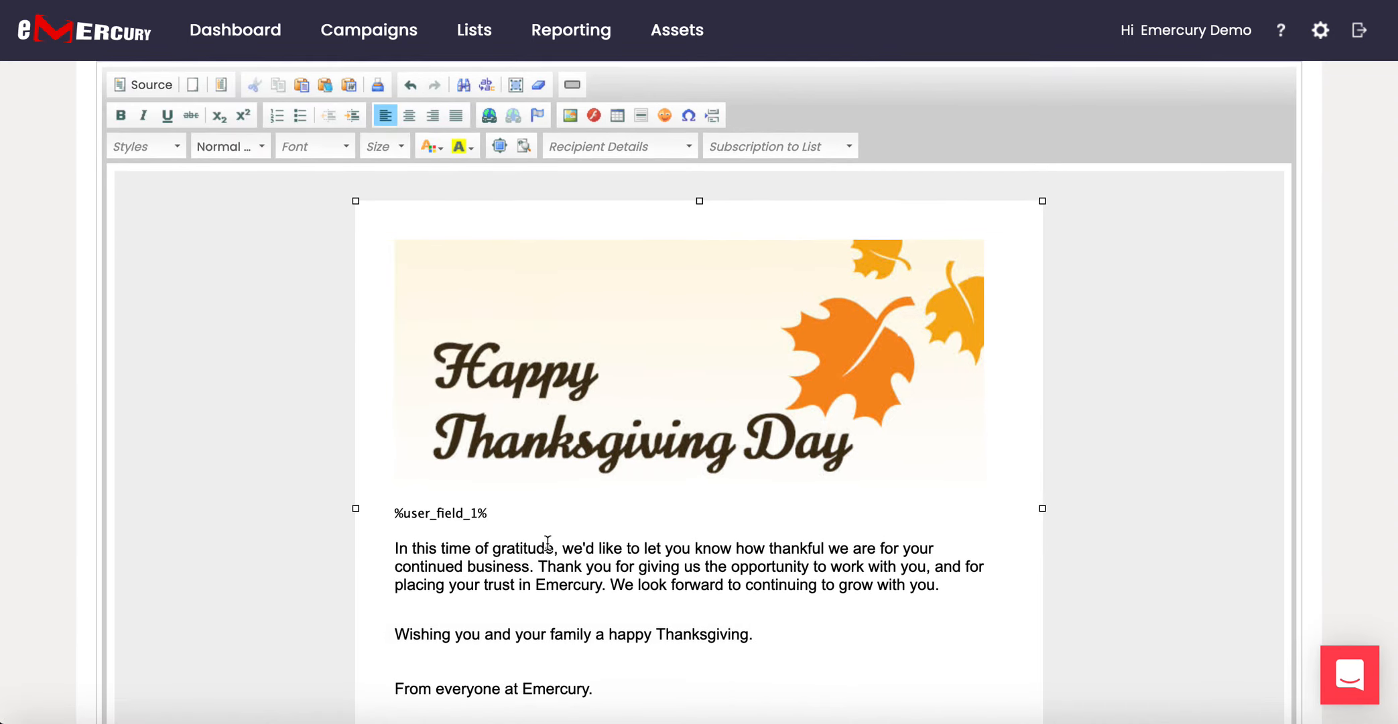
{"action": "left_click_drag", "start_coordinate": [394, 482], "coordinate": [616, 667]}
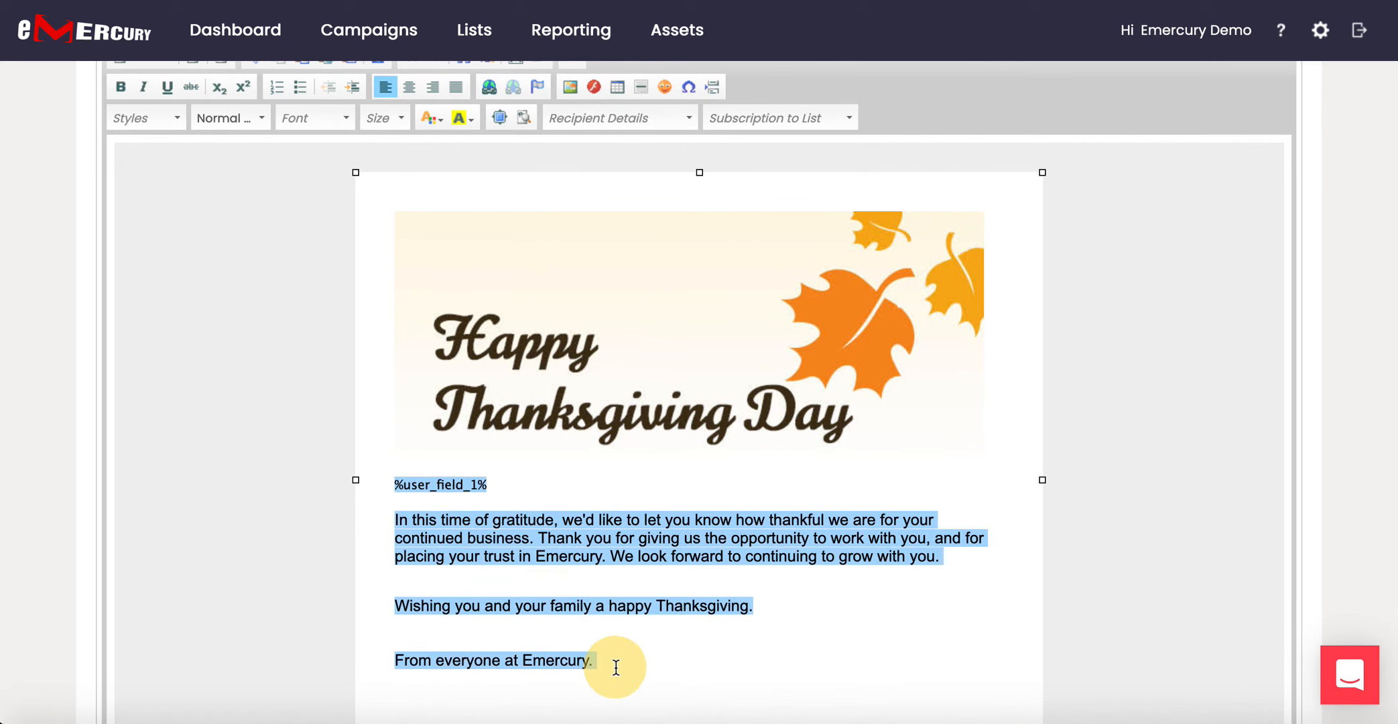
{"action": "left_click", "coordinate": [345, 119]}
Format the selected text as Lucida Sans Unicode size 14, then select 'Emercury' in the sign-off.
{"action": "left_click", "coordinate": [339, 265]}
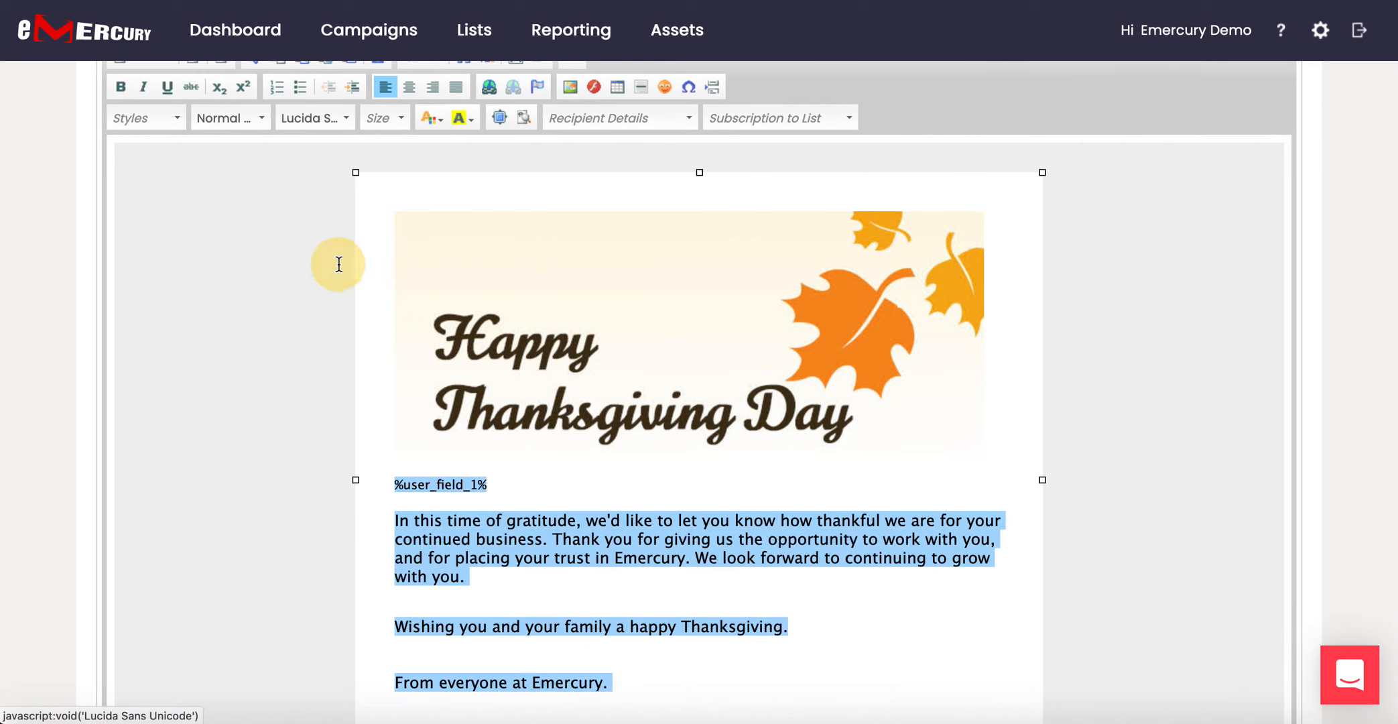
{"action": "left_click", "coordinate": [404, 119]}
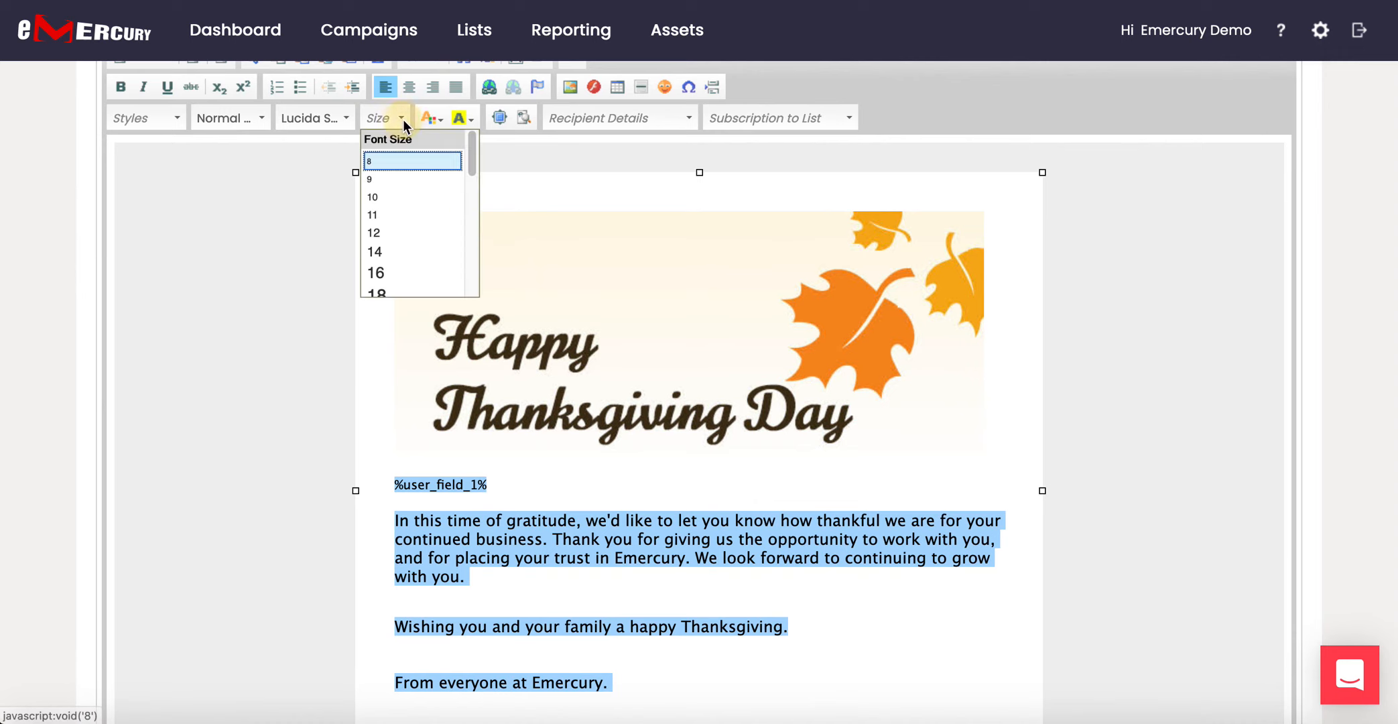
{"action": "left_click", "coordinate": [386, 259]}
{"action": "left_click", "coordinate": [578, 521]}
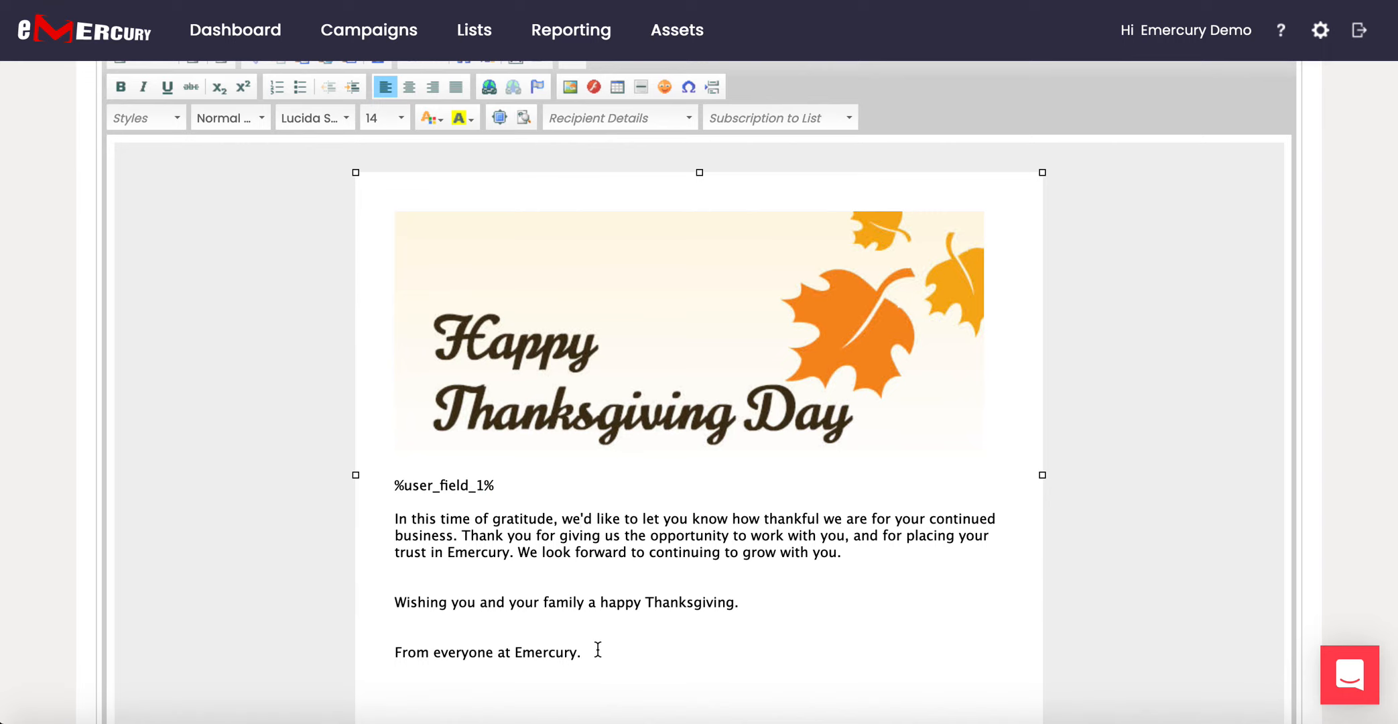
{"action": "left_click_drag", "start_coordinate": [577, 654], "coordinate": [517, 655]}
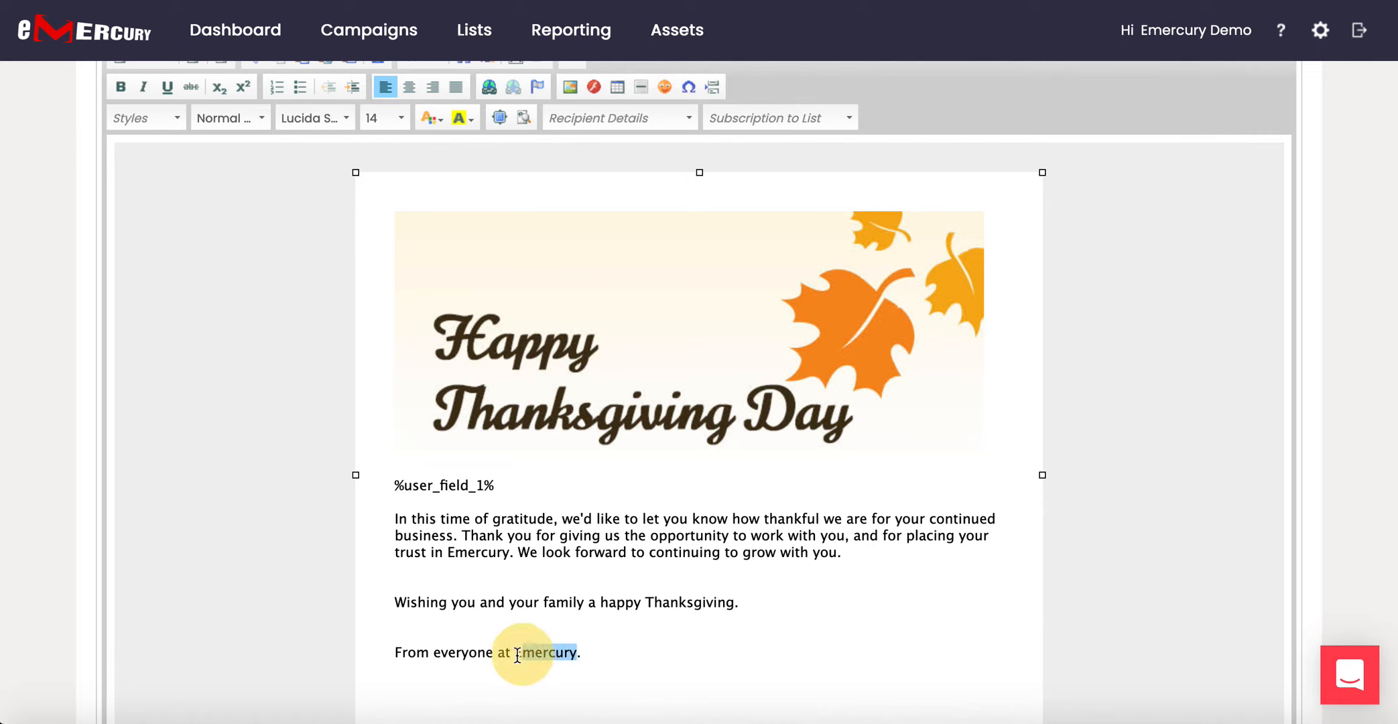
{"action": "left_click", "coordinate": [517, 654]}
{"action": "left_click_drag", "start_coordinate": [518, 654], "coordinate": [578, 654]}
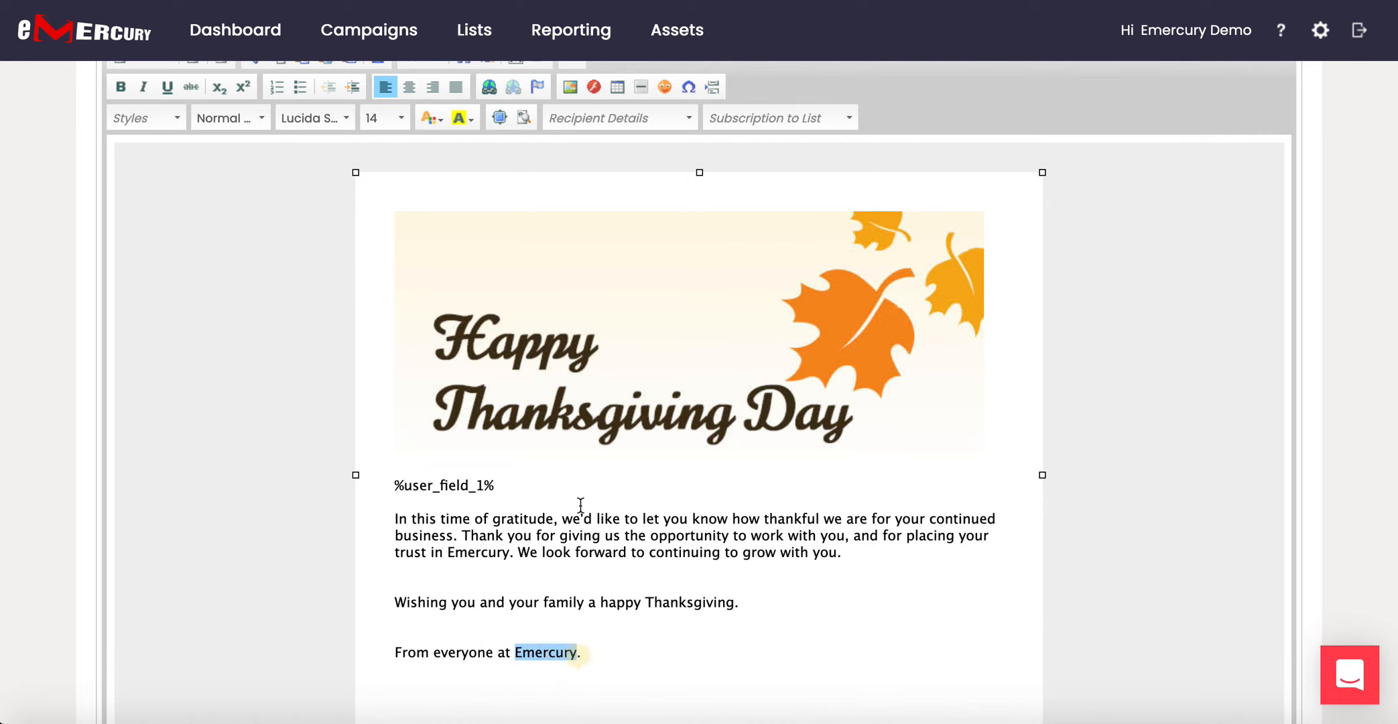
{"action": "left_click", "coordinate": [491, 87]}
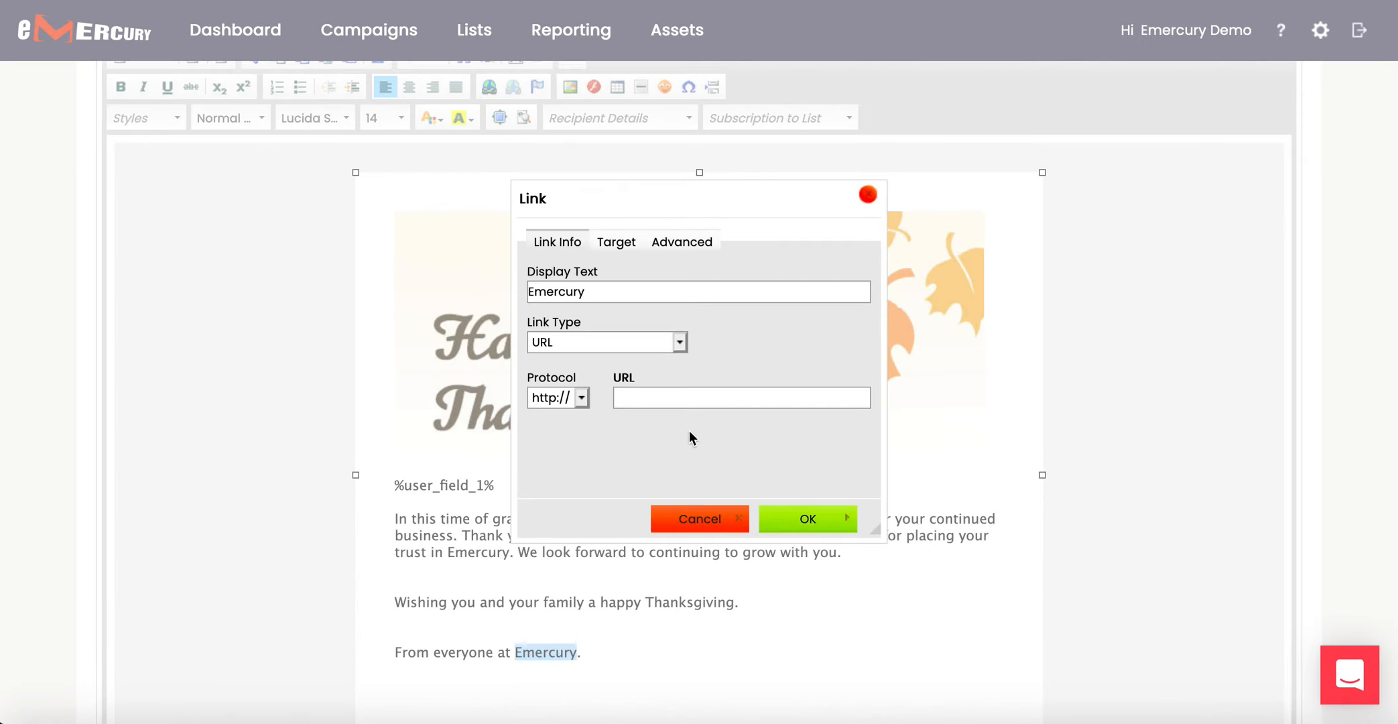
{"action": "left_click", "coordinate": [569, 399]}
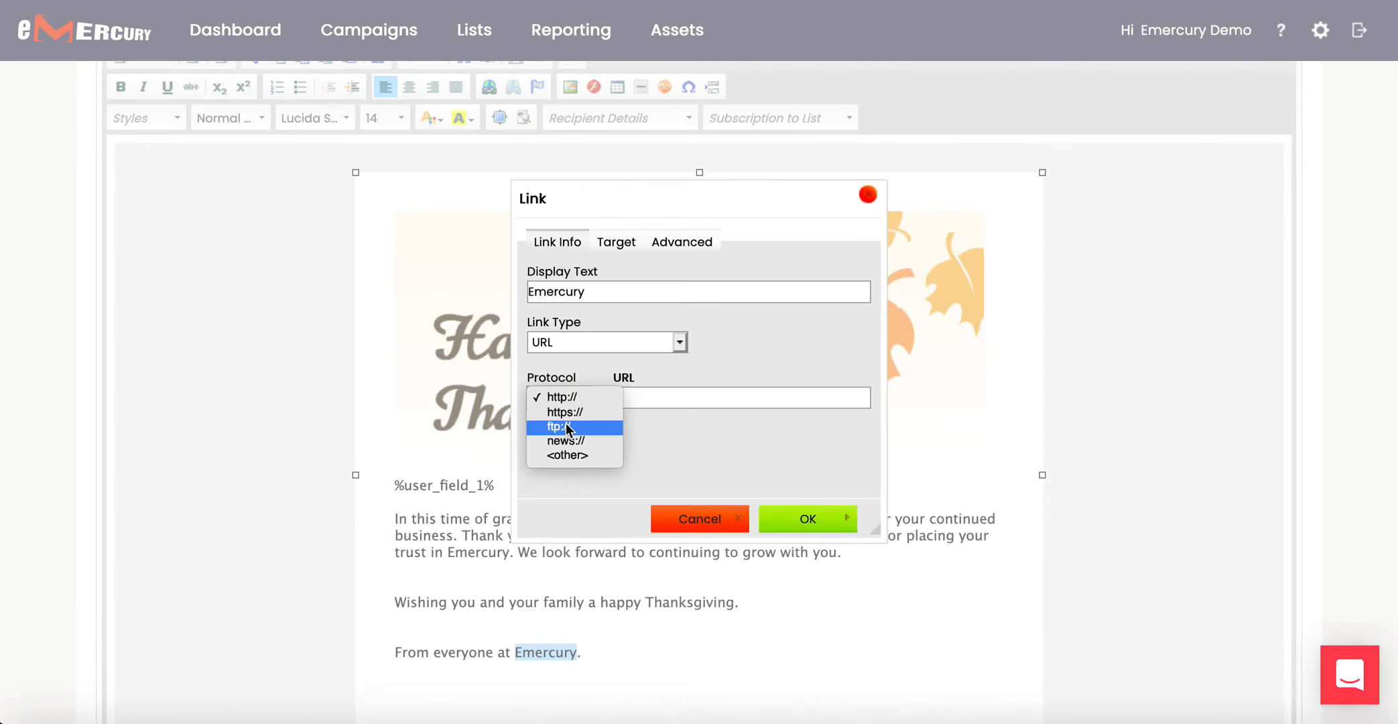
{"action": "left_click", "coordinate": [571, 414]}
{"action": "left_click", "coordinate": [639, 397]}
{"action": "type", "text": "www"}
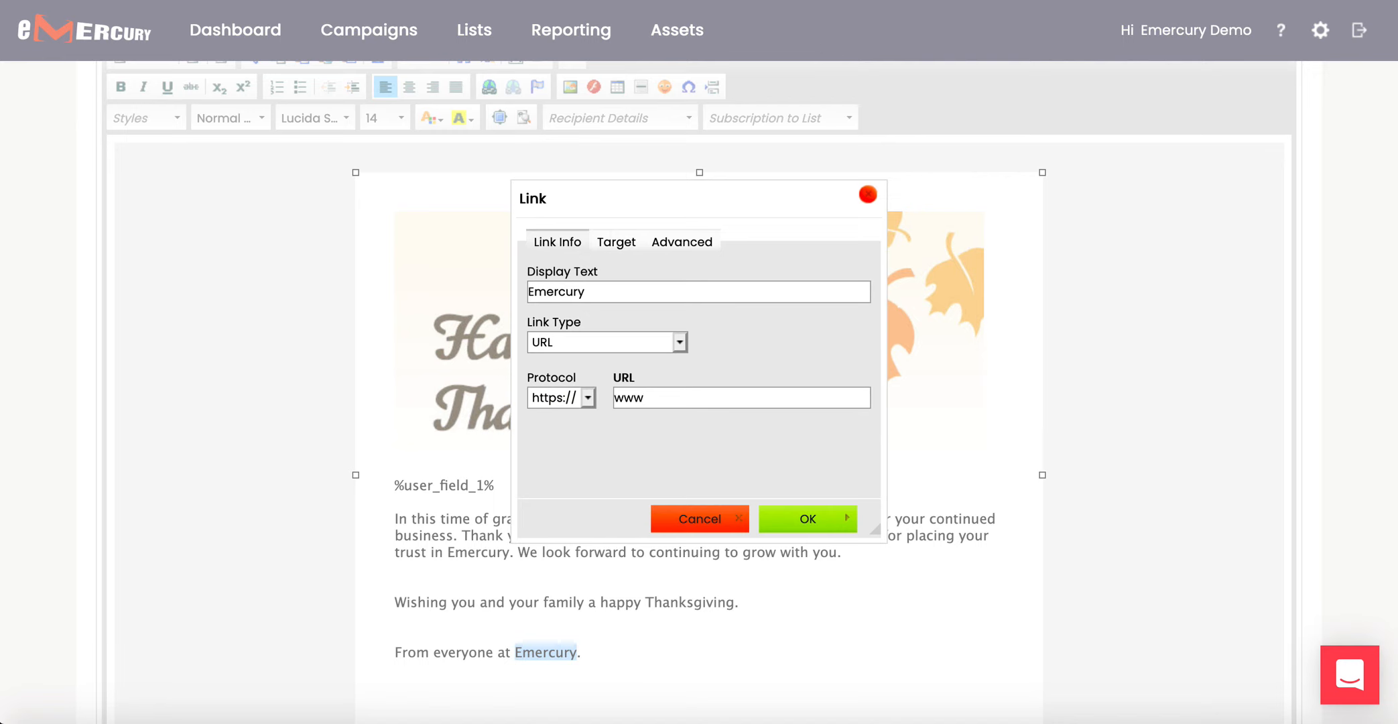
{"action": "type", "text": ".emercury.net"}
{"action": "left_click", "coordinate": [807, 519]}
{"action": "scroll", "coordinate": [813, 521], "scroll_direction": "down", "scroll_amount": 3}
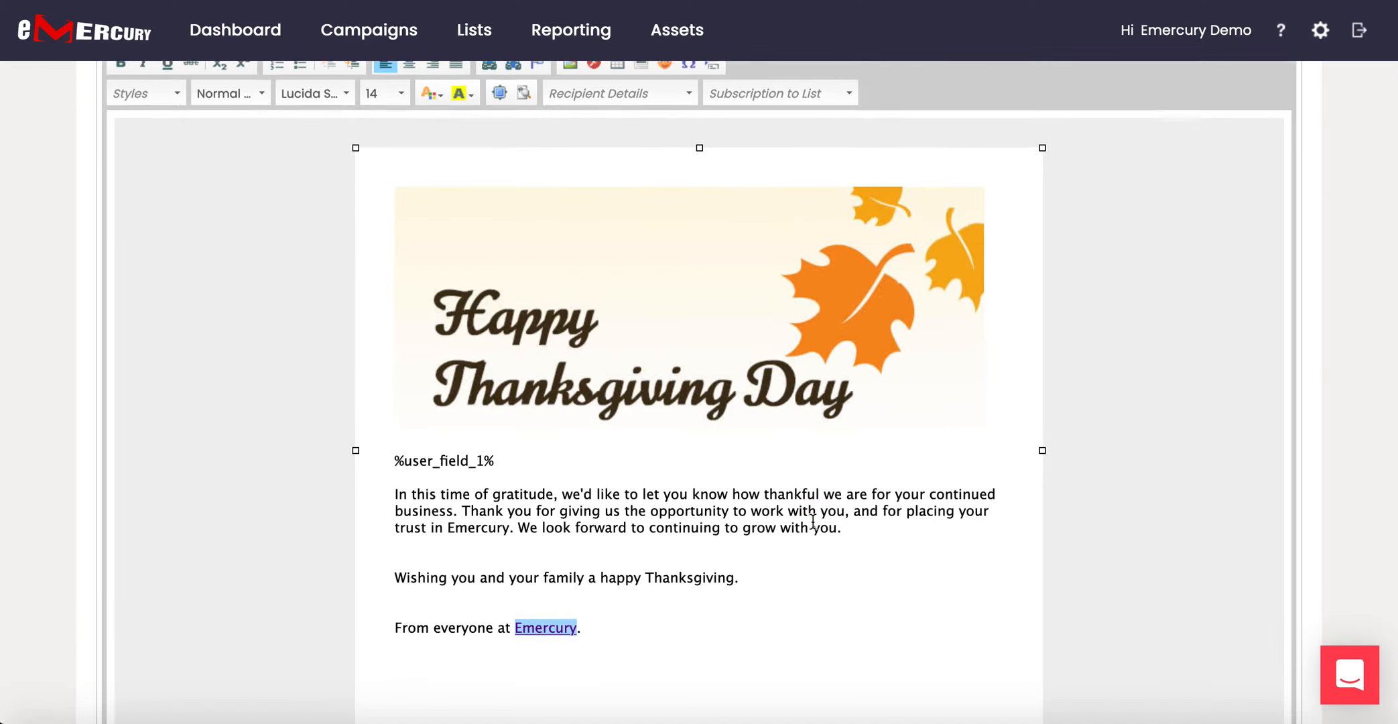
{"action": "scroll", "coordinate": [813, 522], "scroll_direction": "up", "scroll_amount": 5}
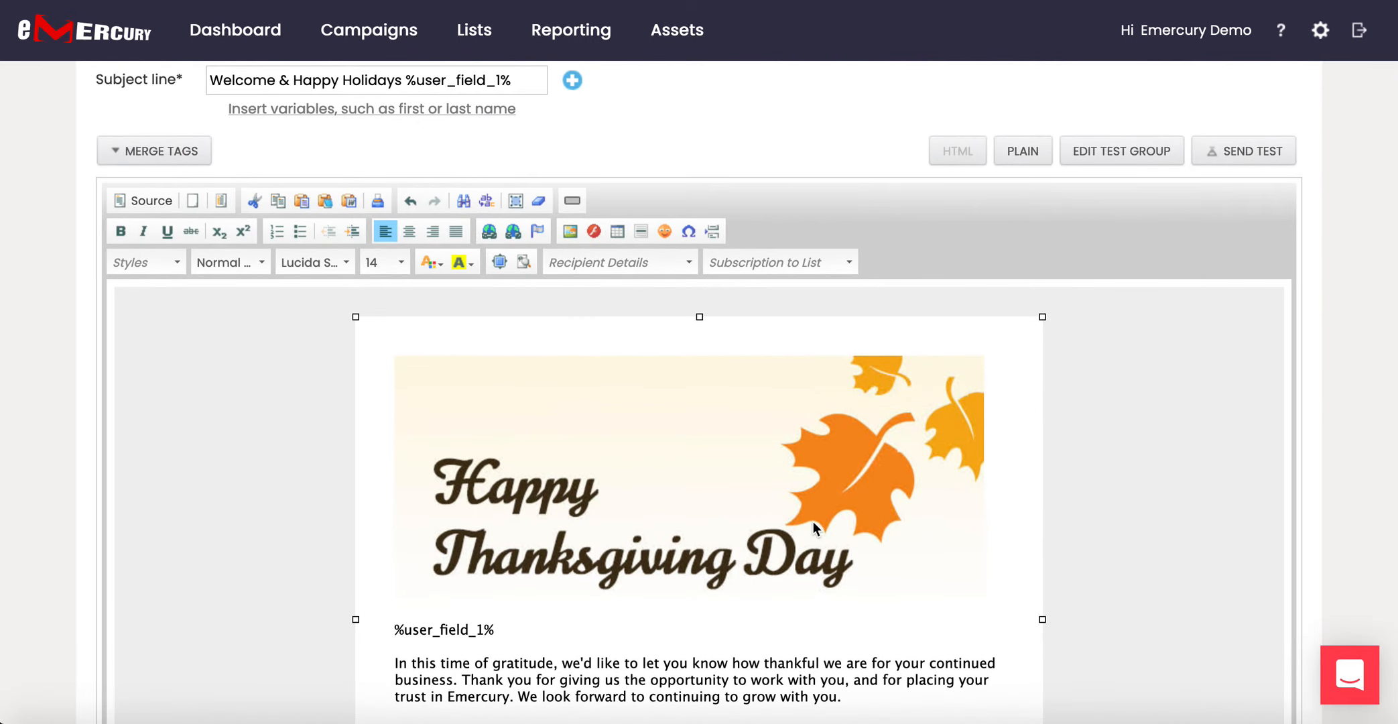
{"action": "scroll", "coordinate": [813, 521], "scroll_direction": "down", "scroll_amount": 1}
{"action": "scroll", "coordinate": [812, 521], "scroll_direction": "down", "scroll_amount": 4}
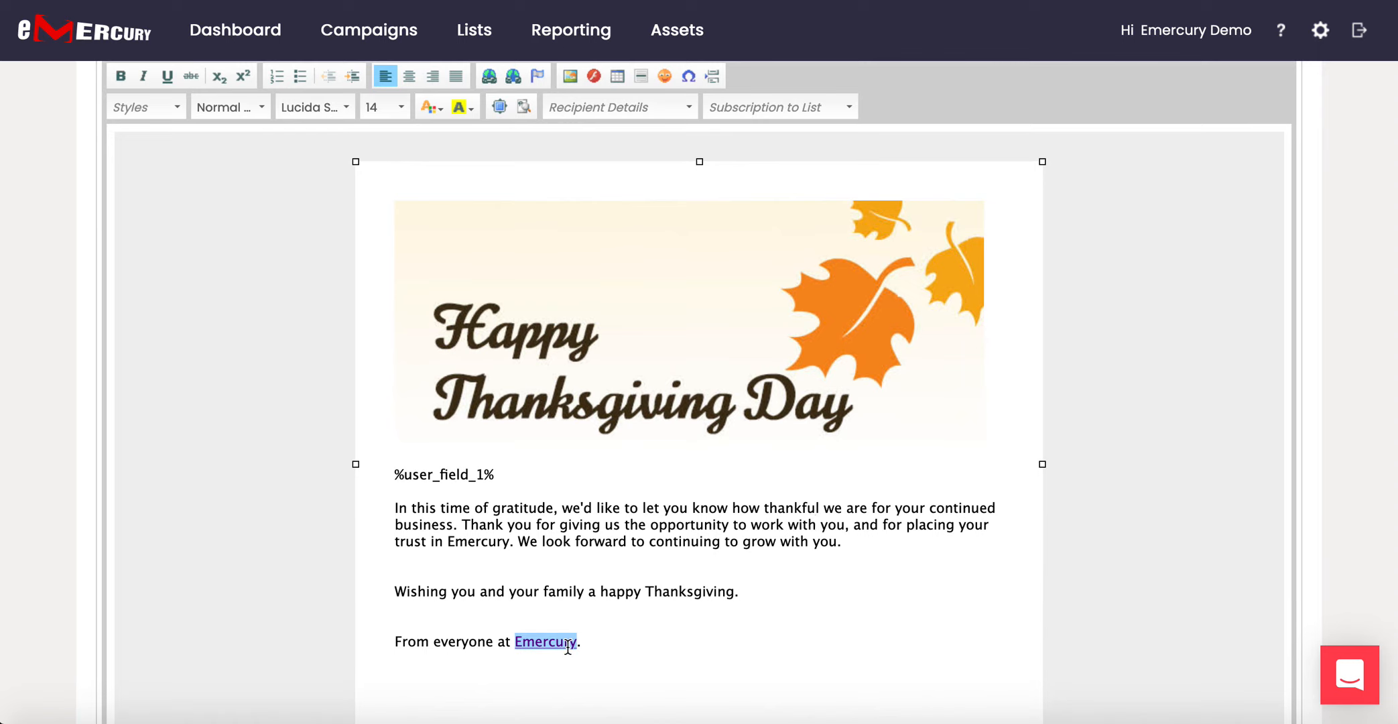
{"action": "double_click", "coordinate": [724, 369]}
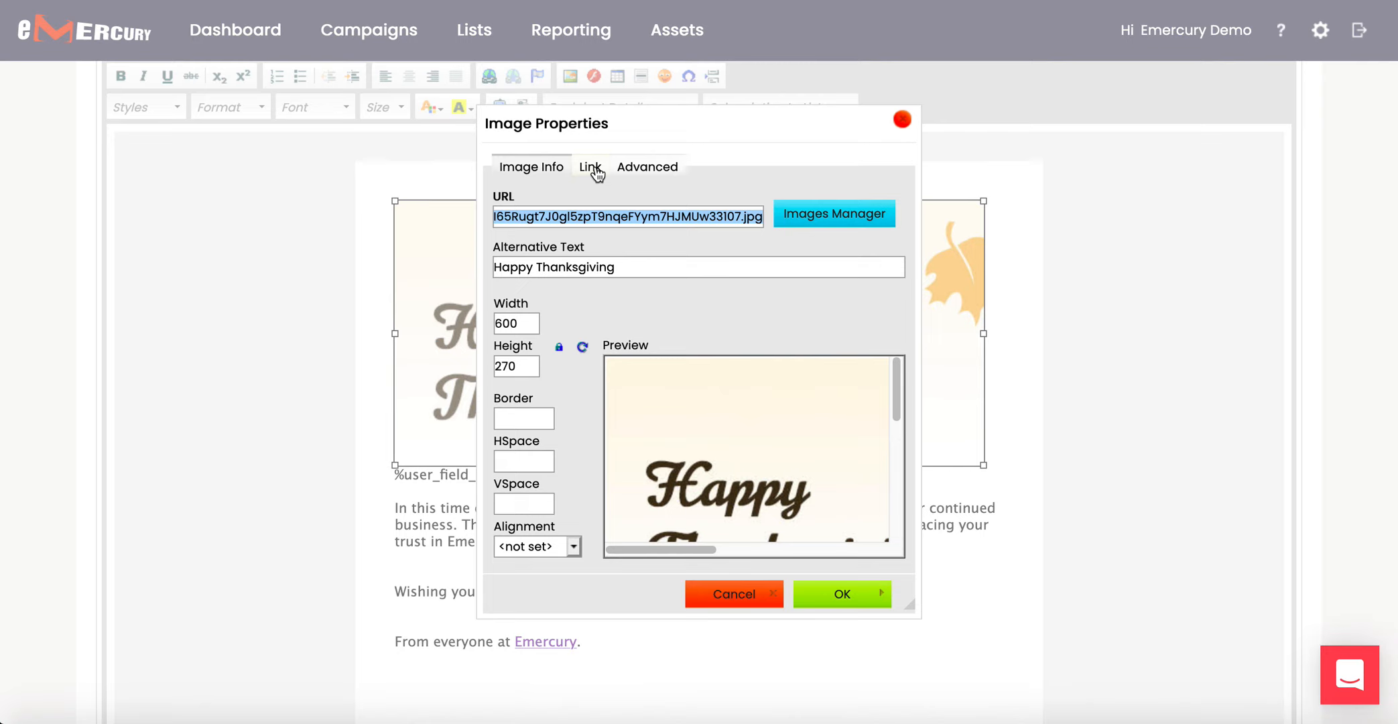
{"action": "left_click", "coordinate": [595, 169]}
{"action": "left_click", "coordinate": [605, 209]}
{"action": "type", "text": "https://www.emercury.net/holiday"}
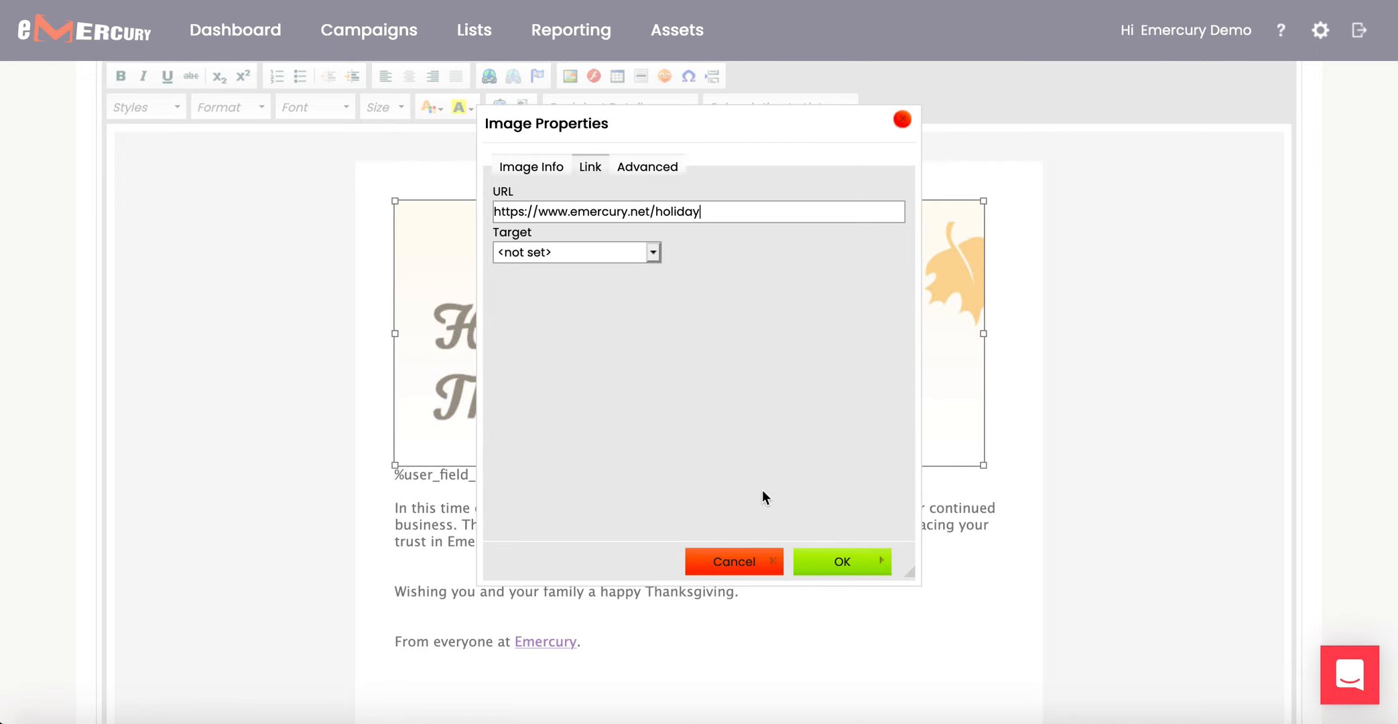
{"action": "type", "text": "s"}
{"action": "left_click", "coordinate": [848, 565]}
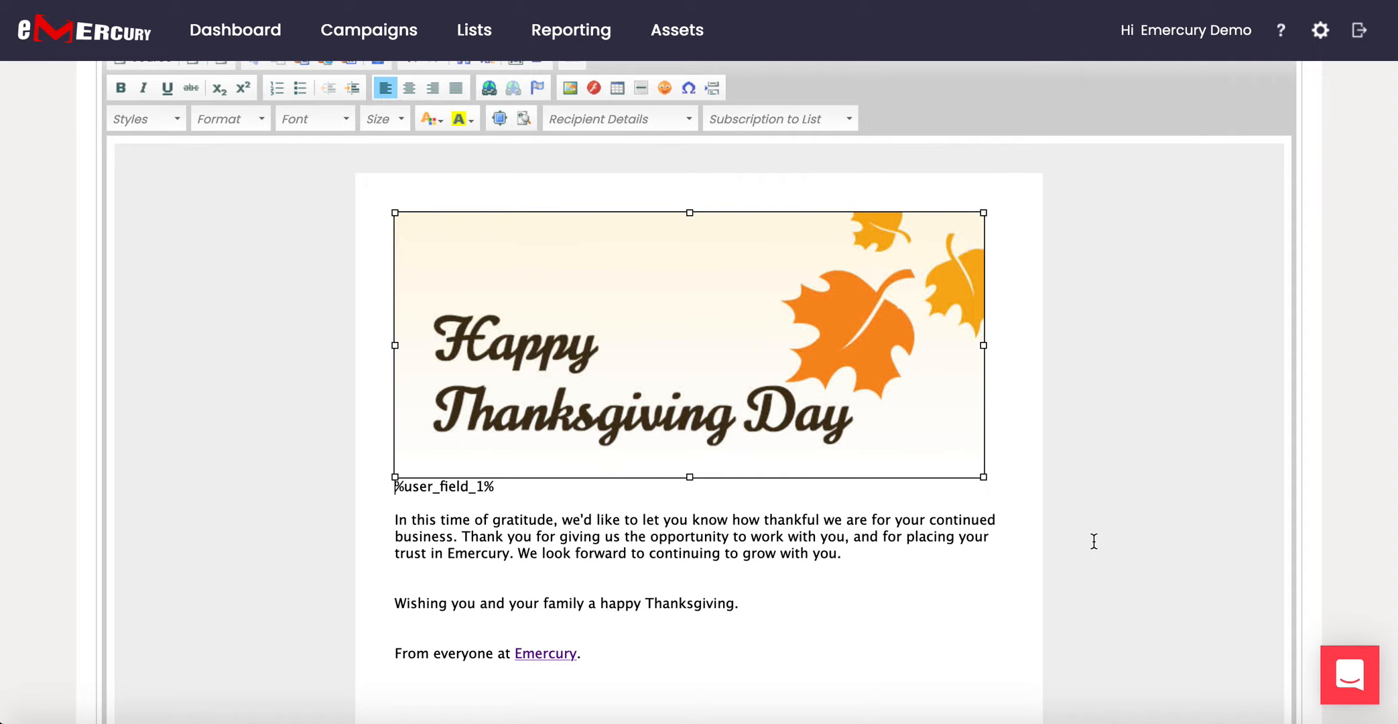
{"action": "scroll", "coordinate": [1094, 541], "scroll_direction": "down", "scroll_amount": 1}
Keep both email links ticked for click statistics, then save the Welcome Message.
{"action": "scroll", "coordinate": [1094, 541], "scroll_direction": "up", "scroll_amount": 6}
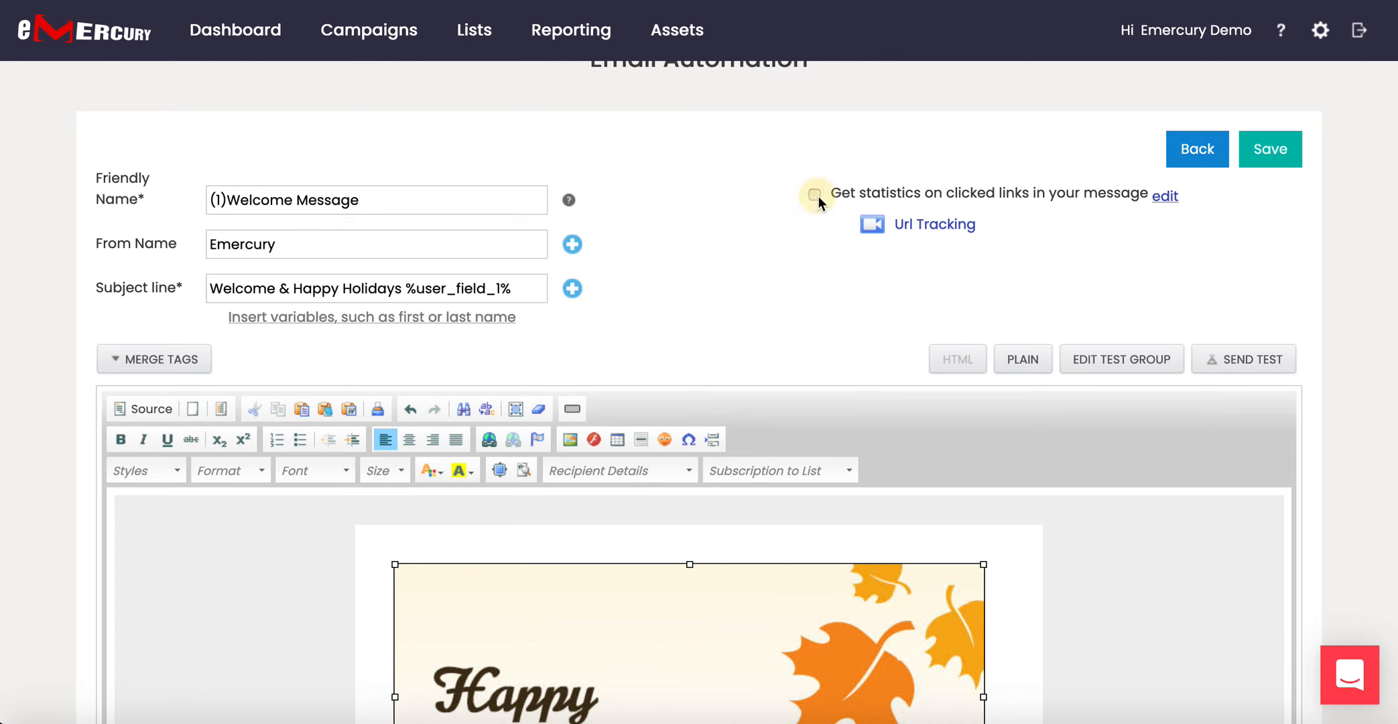
{"action": "left_click", "coordinate": [1170, 197]}
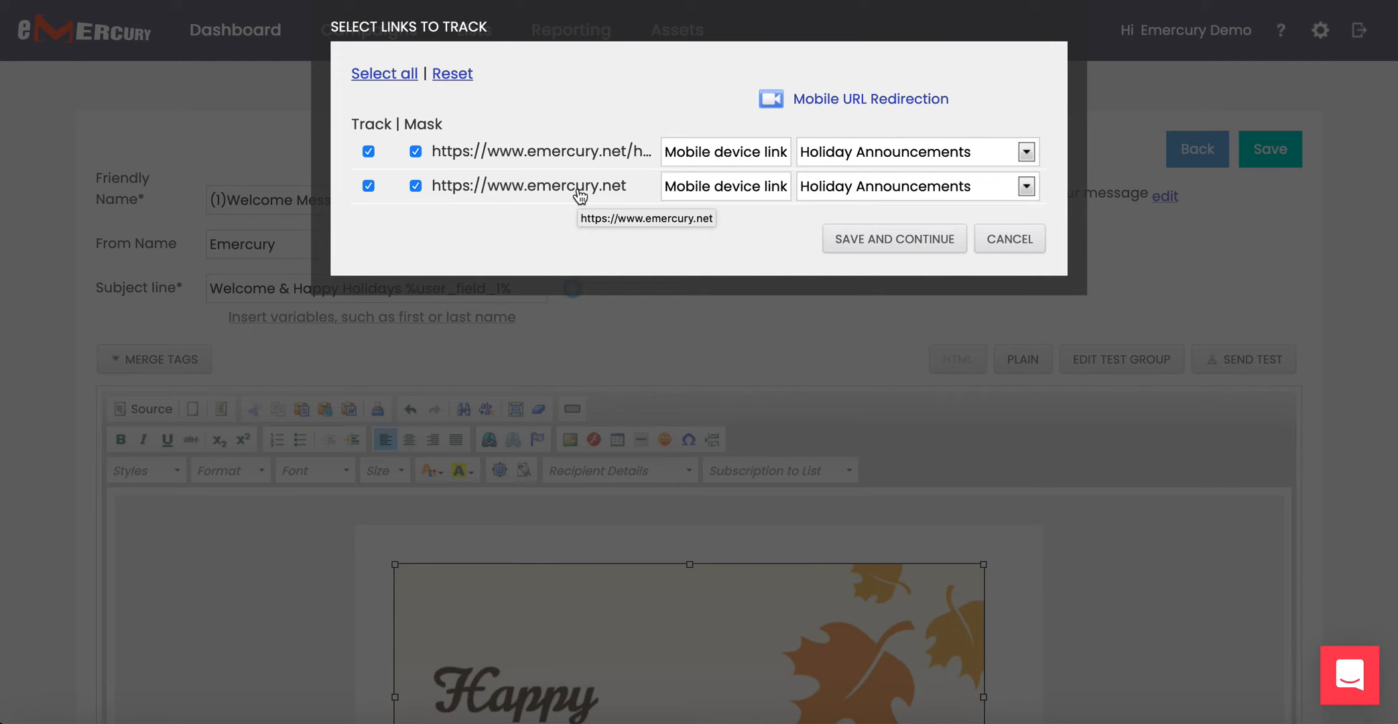
{"action": "left_click", "coordinate": [912, 246]}
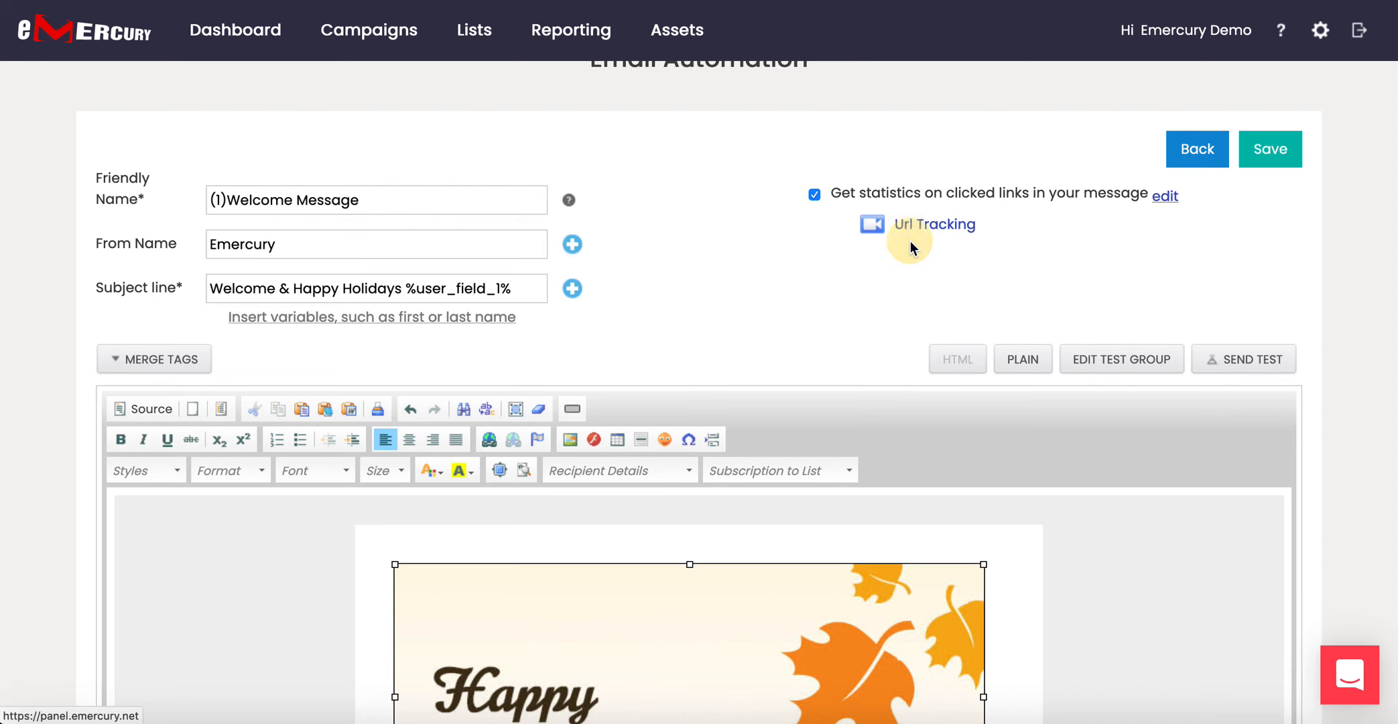
{"action": "left_click", "coordinate": [1273, 151]}
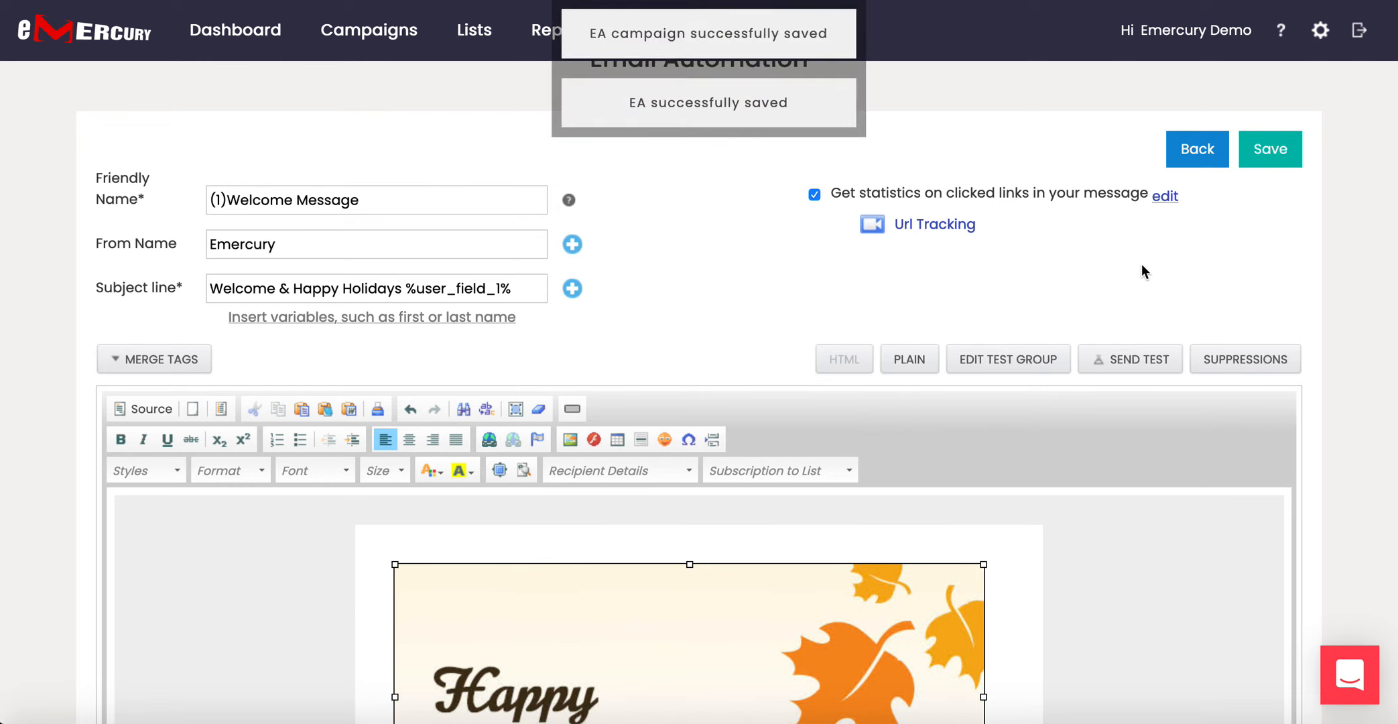
Tick the single saved test address as recipient and send the Welcome Message test.
{"action": "left_click", "coordinate": [1024, 365]}
{"action": "left_click", "coordinate": [873, 479]}
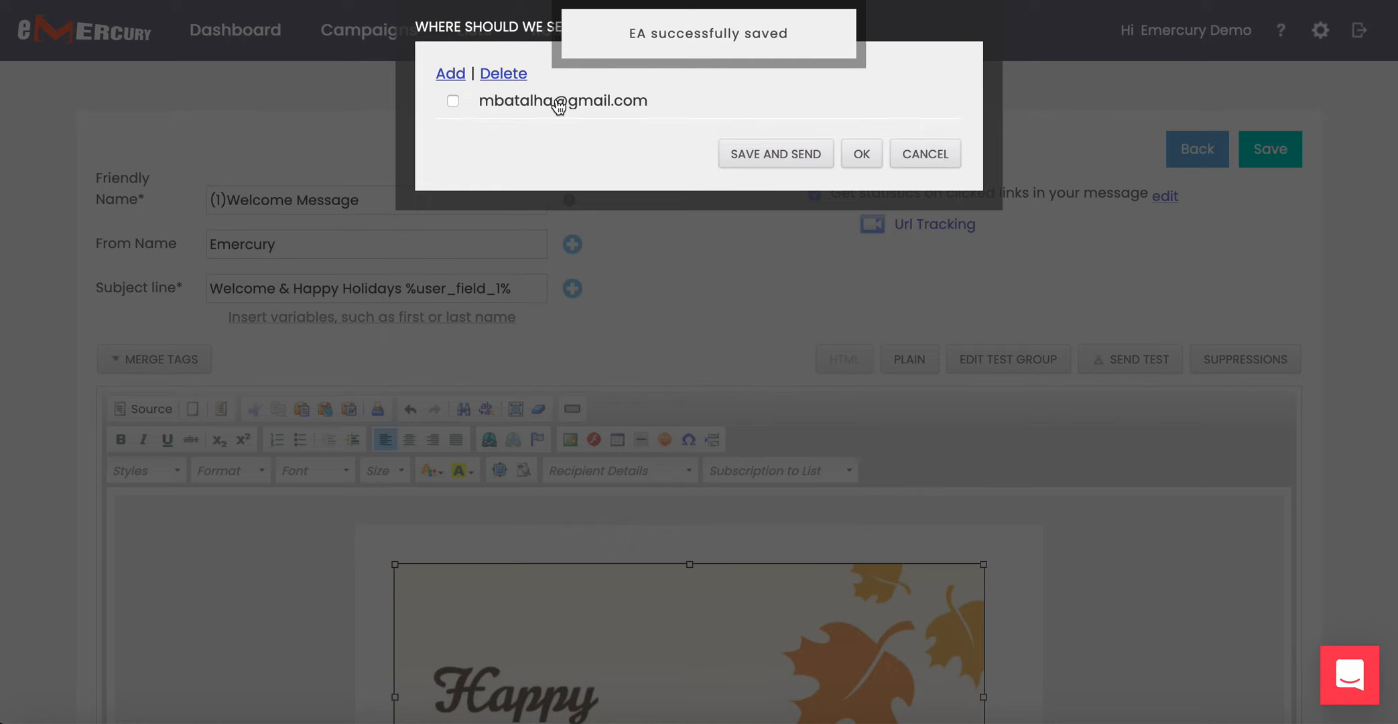
{"action": "left_click", "coordinate": [453, 102]}
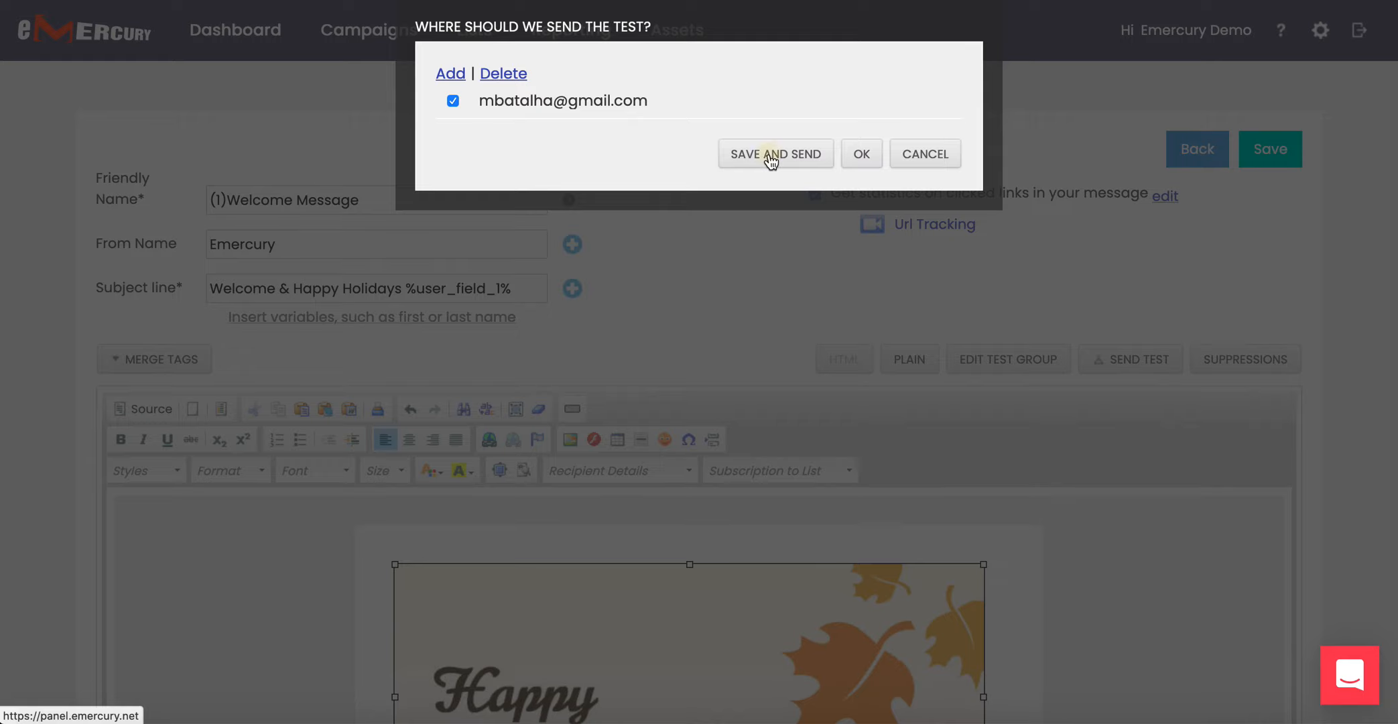
{"action": "left_click", "coordinate": [771, 155]}
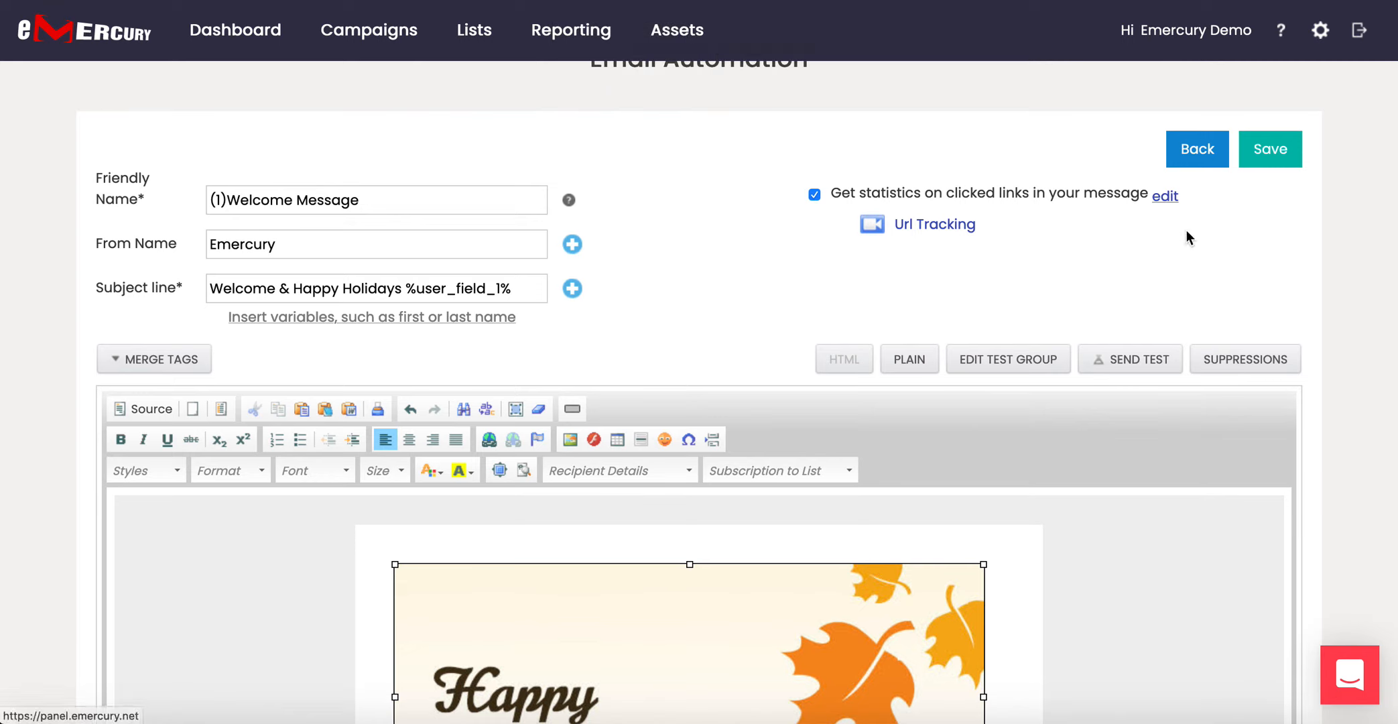
{"action": "left_click", "coordinate": [1260, 370]}
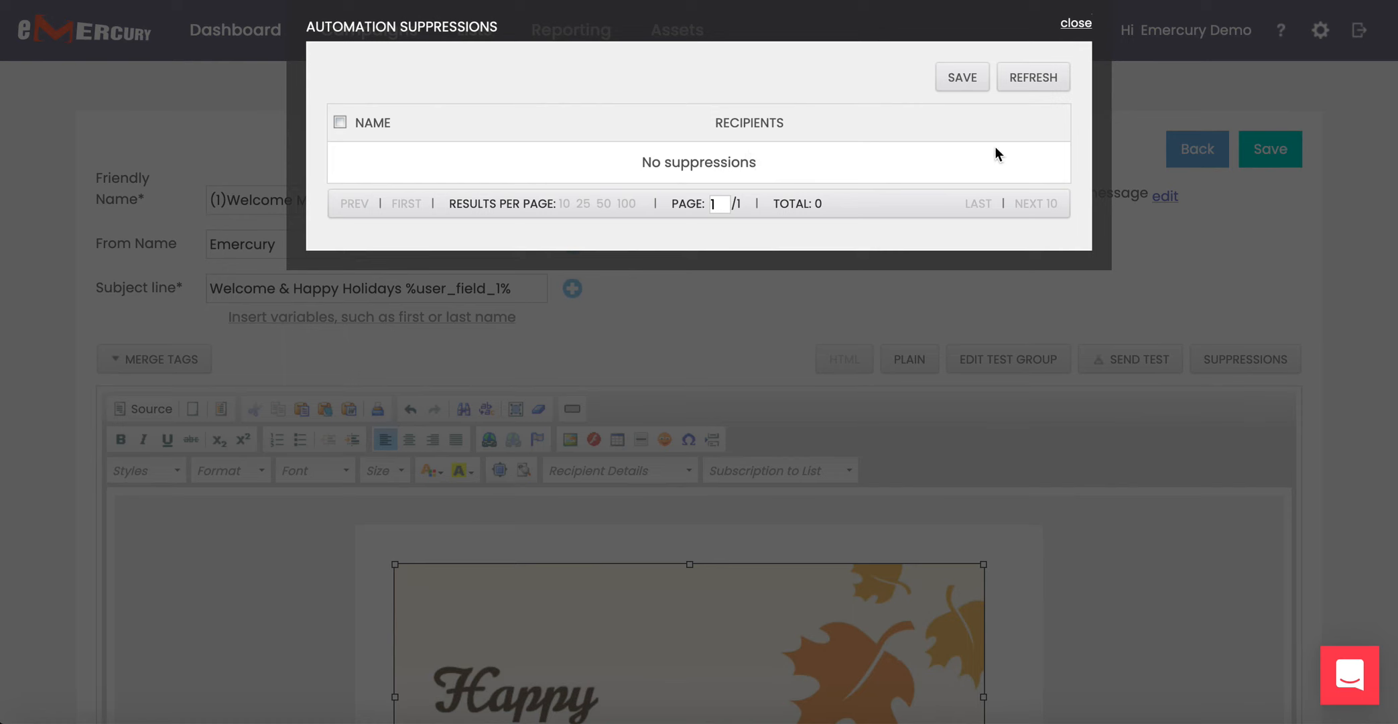
{"action": "left_click", "coordinate": [1075, 24]}
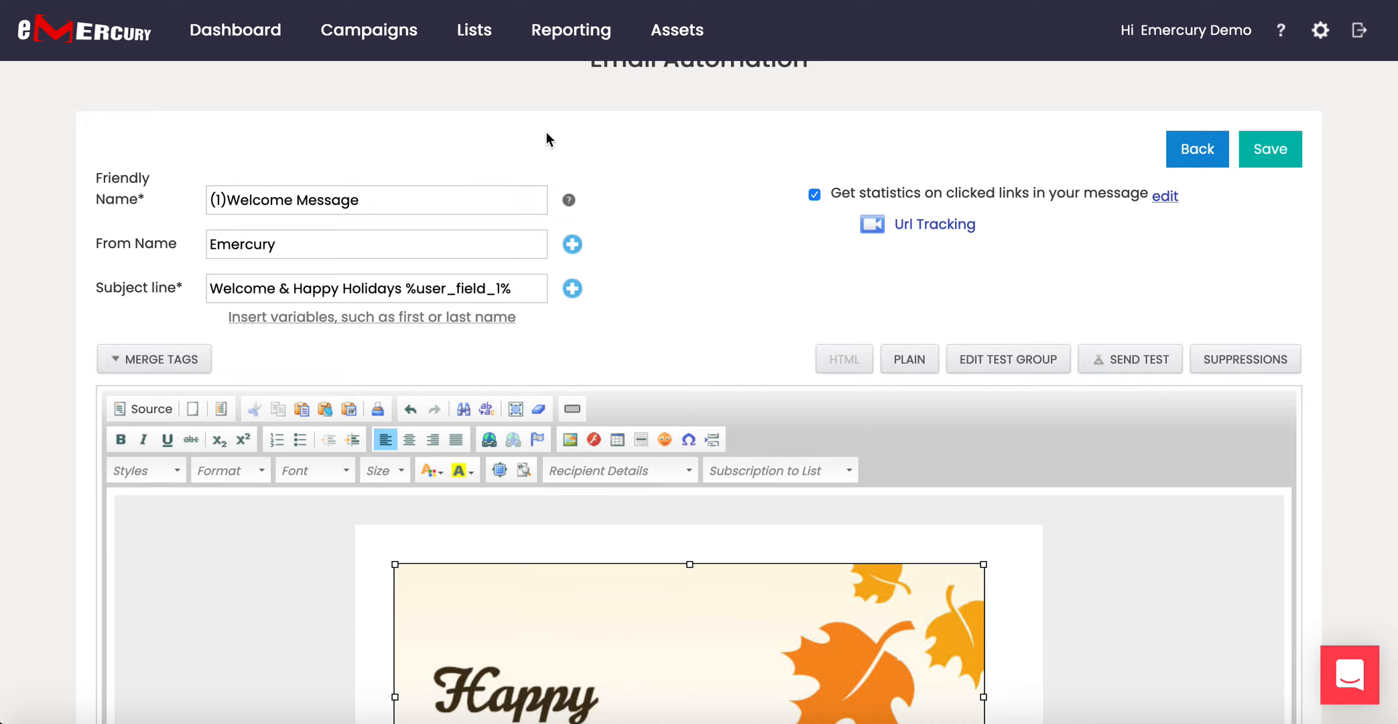
Return to the top of the message form and save the Welcome Message again.
{"action": "mouse_move", "coordinate": [474, 30]}
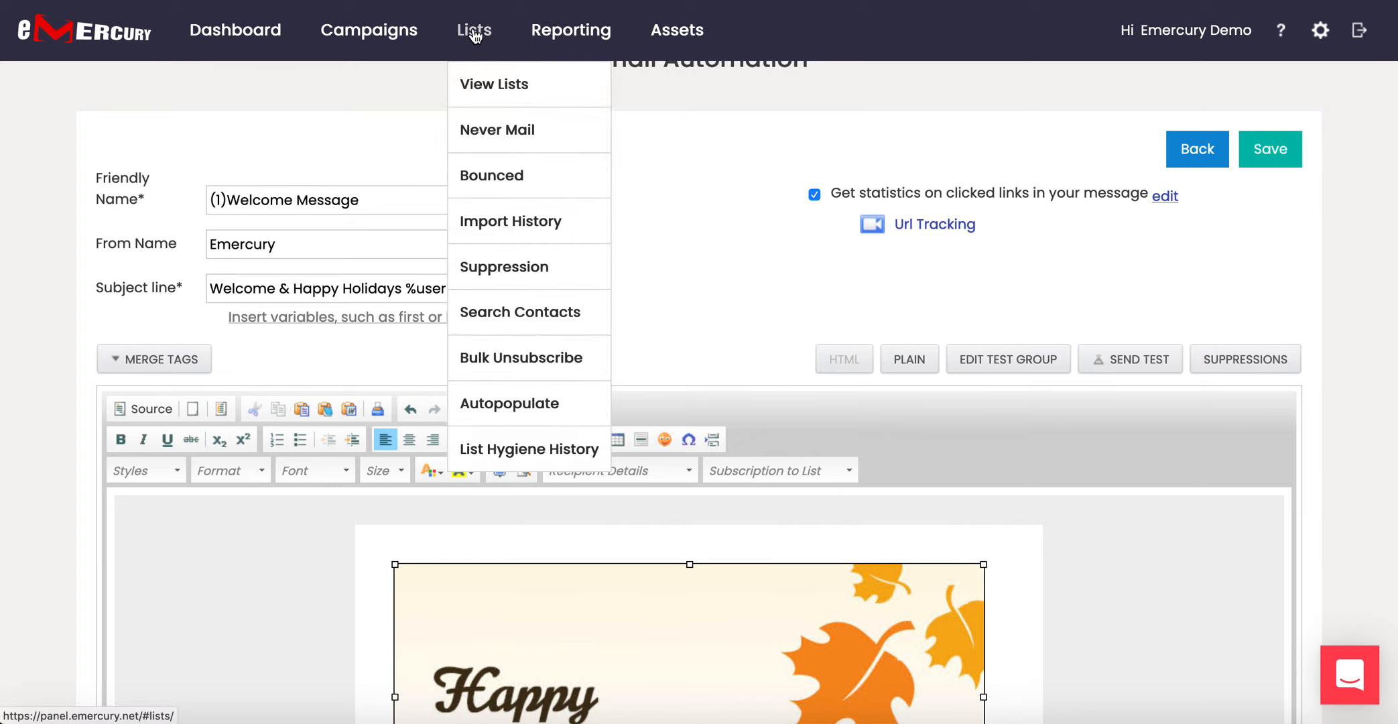
{"action": "scroll", "coordinate": [668, 280], "scroll_direction": "down", "scroll_amount": 1}
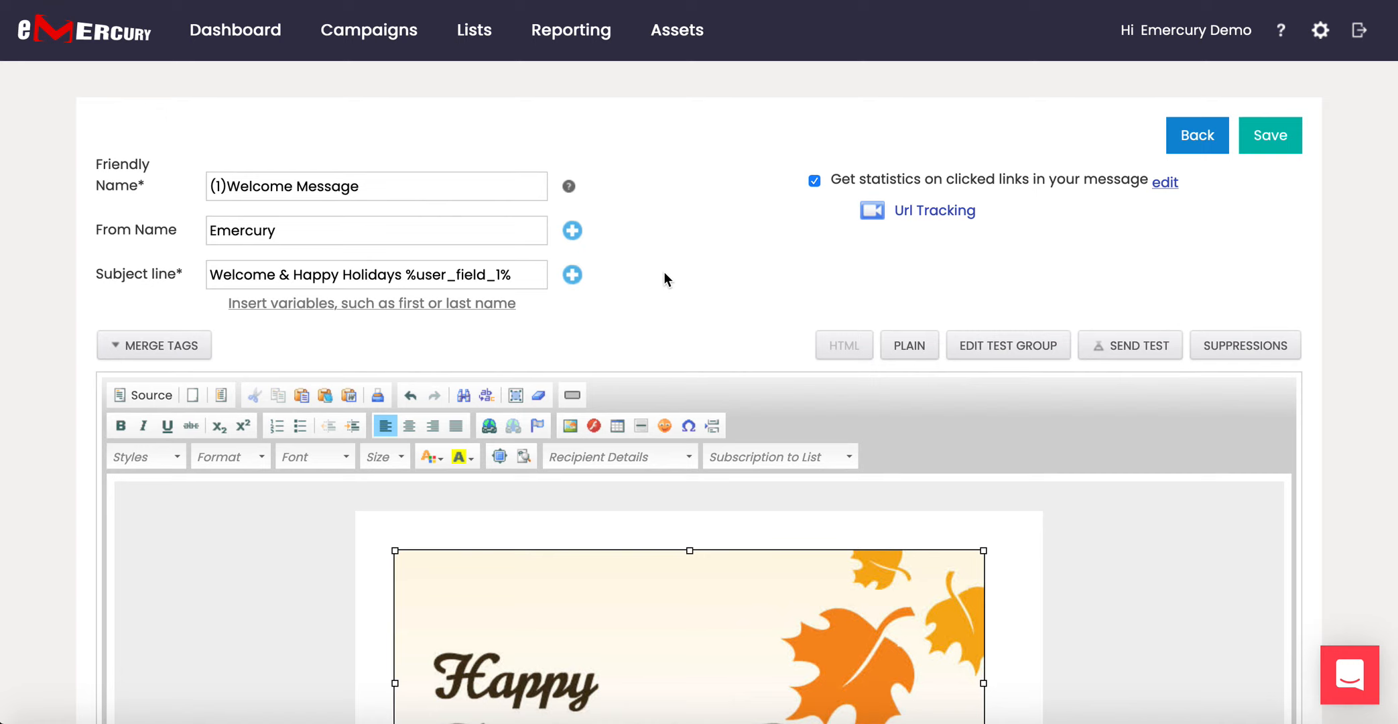
{"action": "scroll", "coordinate": [664, 279], "scroll_direction": "down", "scroll_amount": 1}
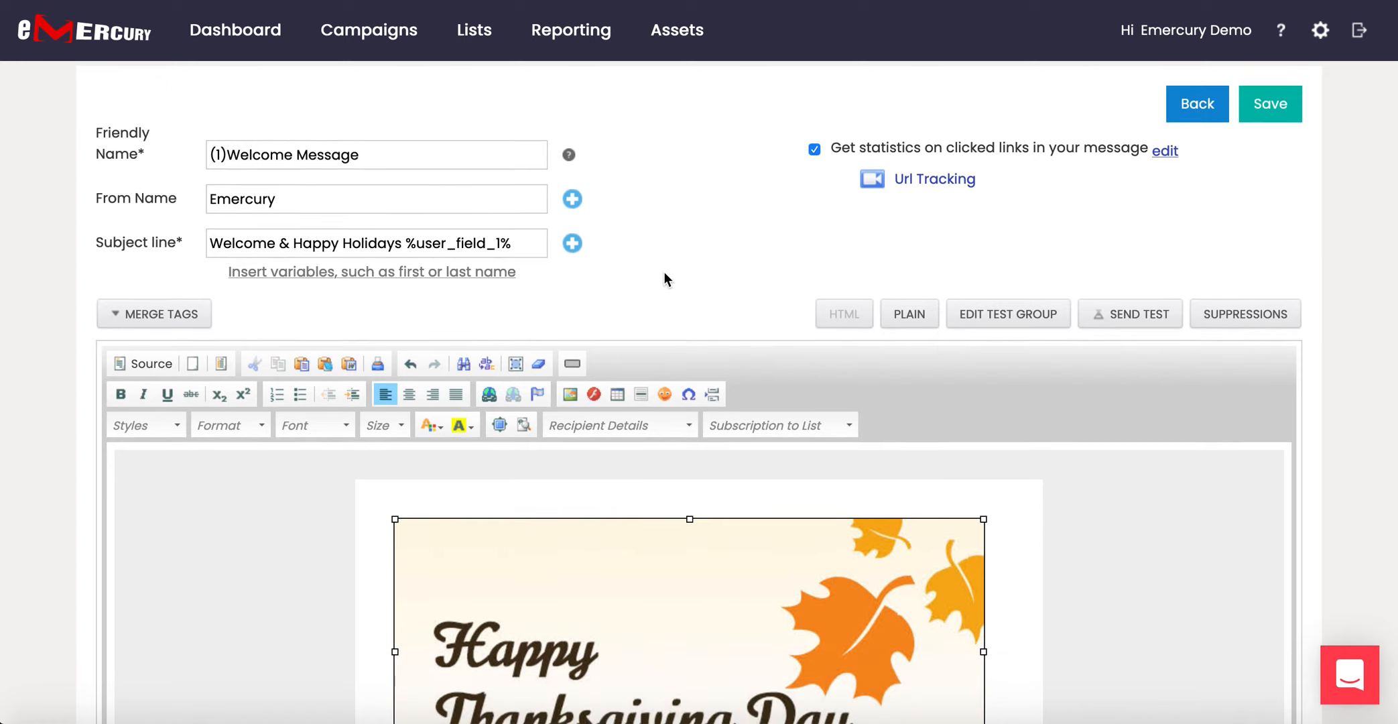
{"action": "scroll", "coordinate": [664, 279], "scroll_direction": "up", "scroll_amount": 1}
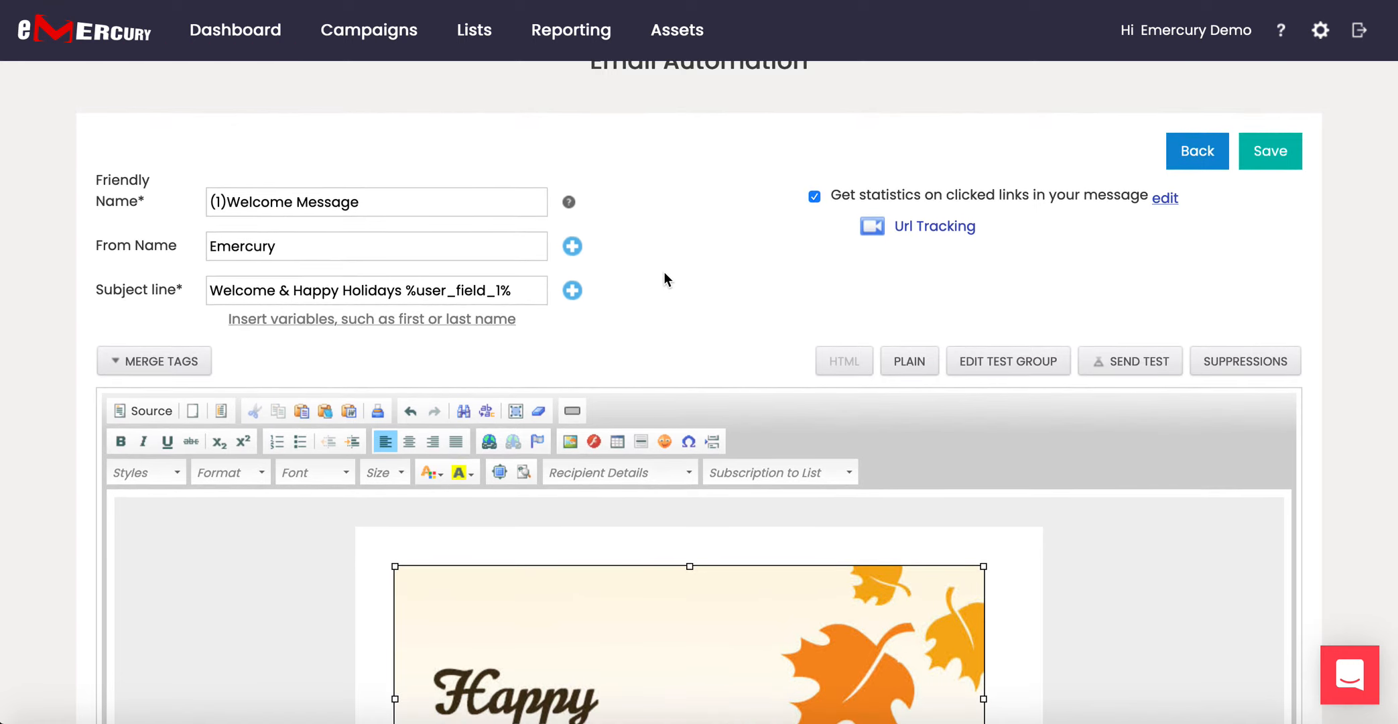
{"action": "left_click", "coordinate": [1266, 167]}
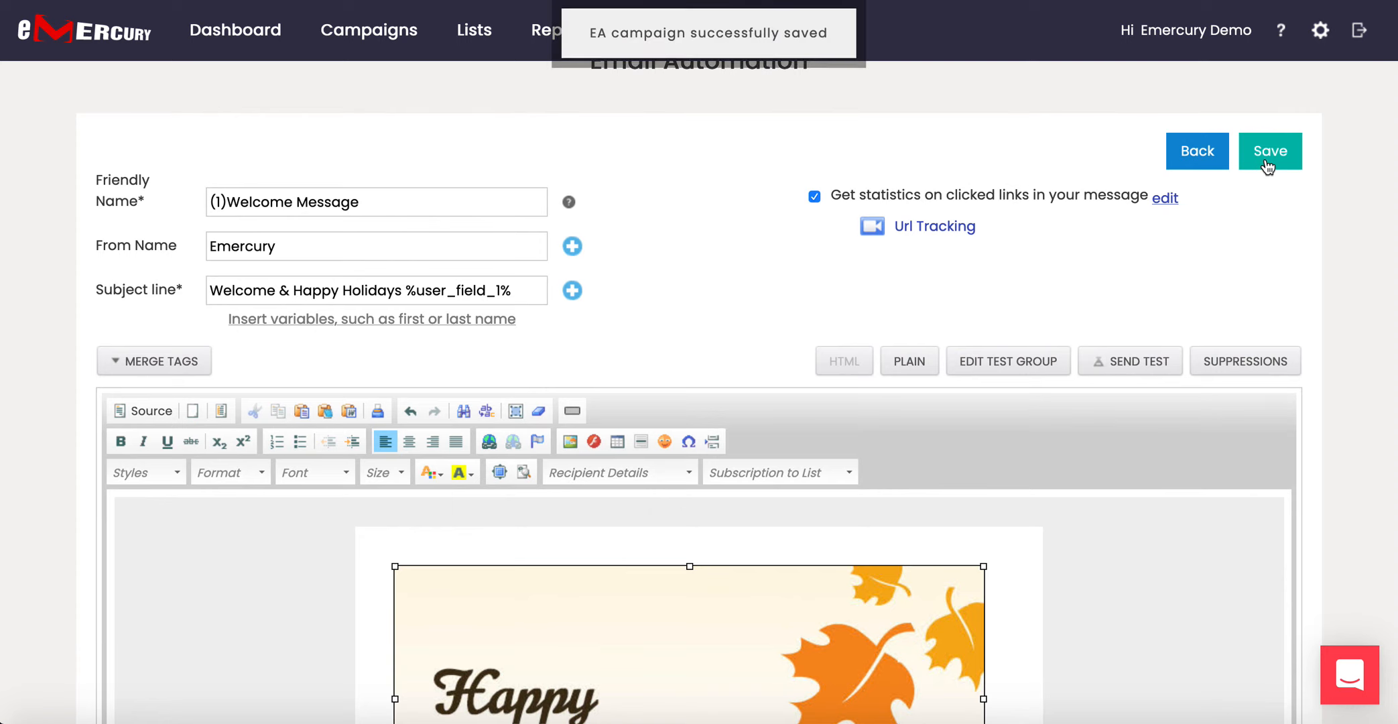
Back in the automation tree, add a NOT OPENED condition after the welcome message.
{"action": "left_click", "coordinate": [1198, 153]}
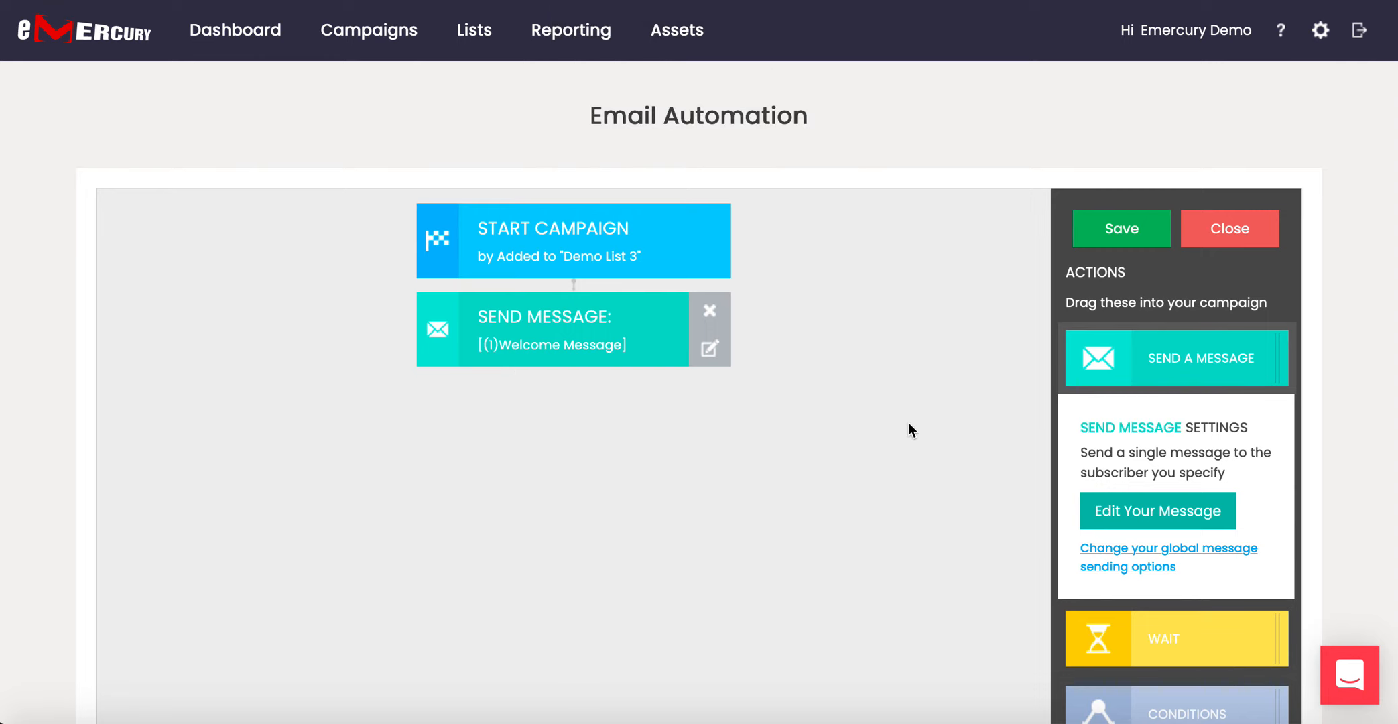
{"action": "scroll", "coordinate": [915, 423], "scroll_direction": "down", "scroll_amount": 1}
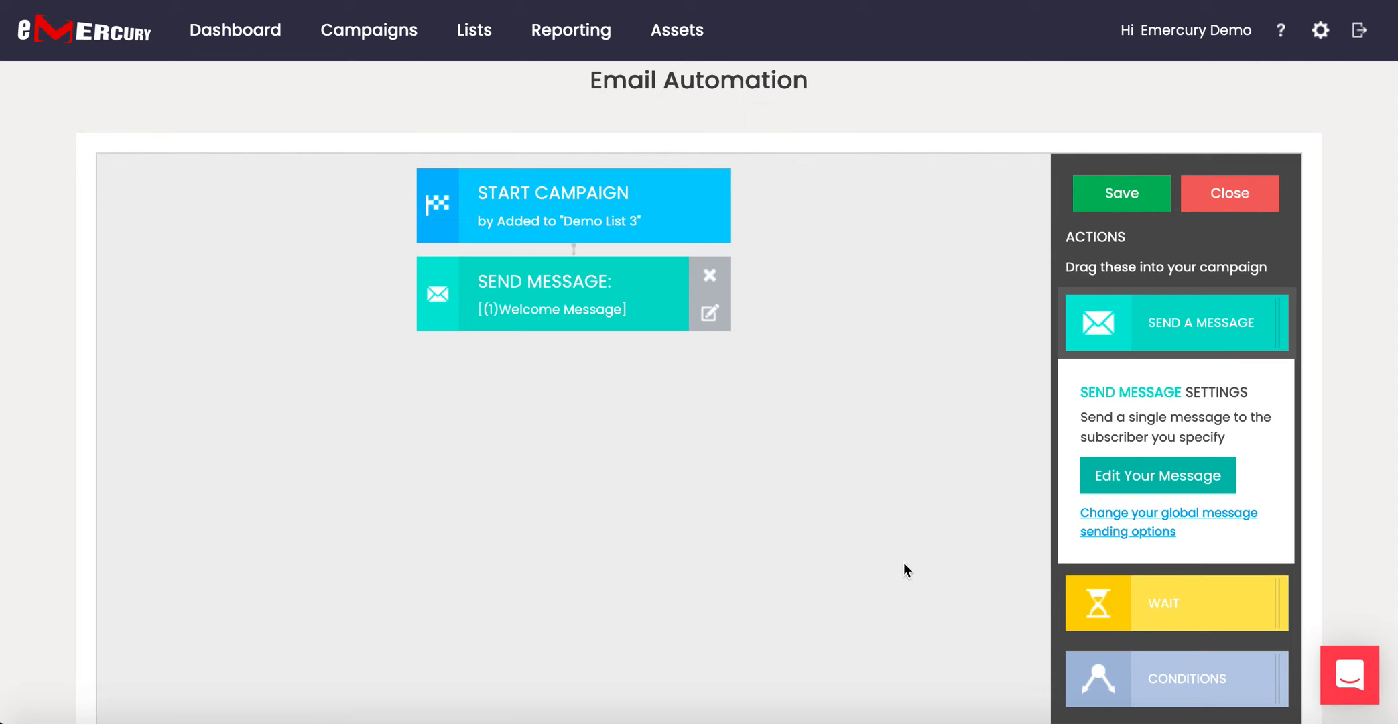
{"action": "scroll", "coordinate": [896, 563], "scroll_direction": "down", "scroll_amount": 1}
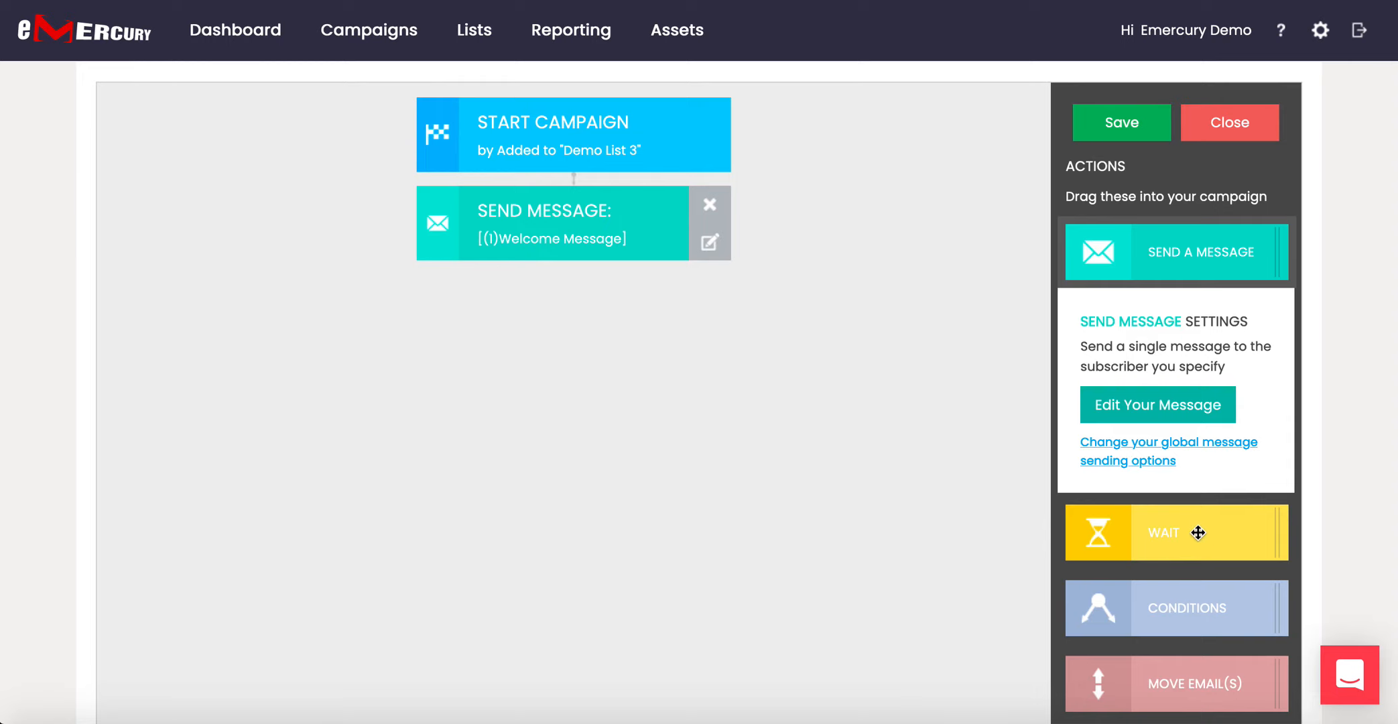
{"action": "left_click_drag", "start_coordinate": [1186, 610], "coordinate": [513, 255]}
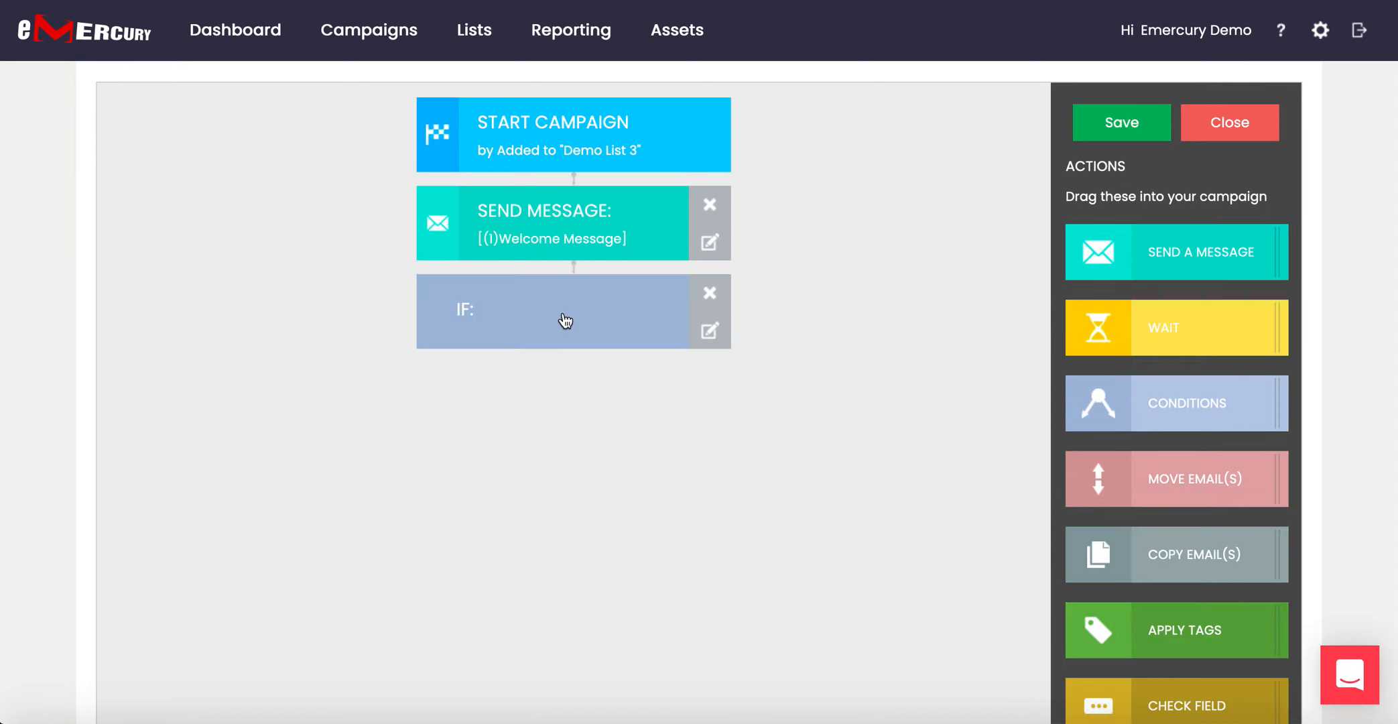
{"action": "left_click", "coordinate": [565, 320]}
{"action": "left_click", "coordinate": [1167, 545]}
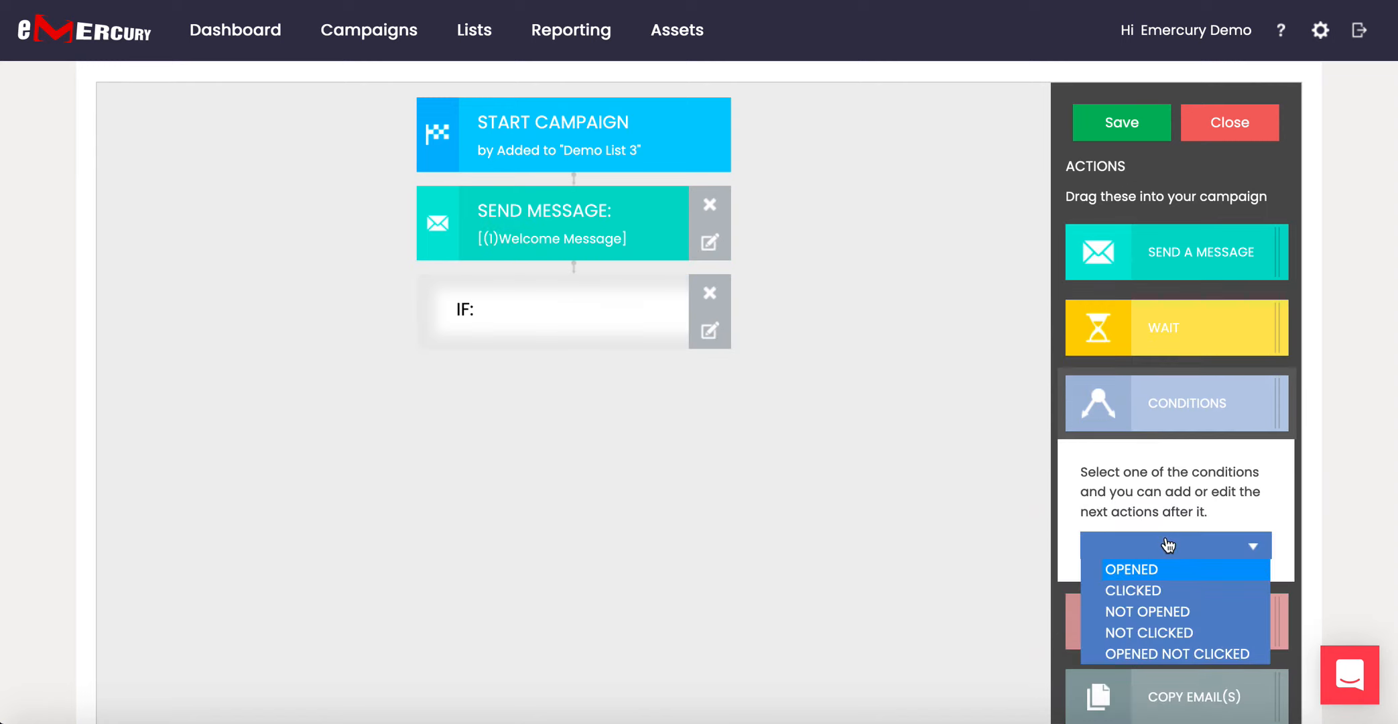
{"action": "left_click", "coordinate": [1152, 610]}
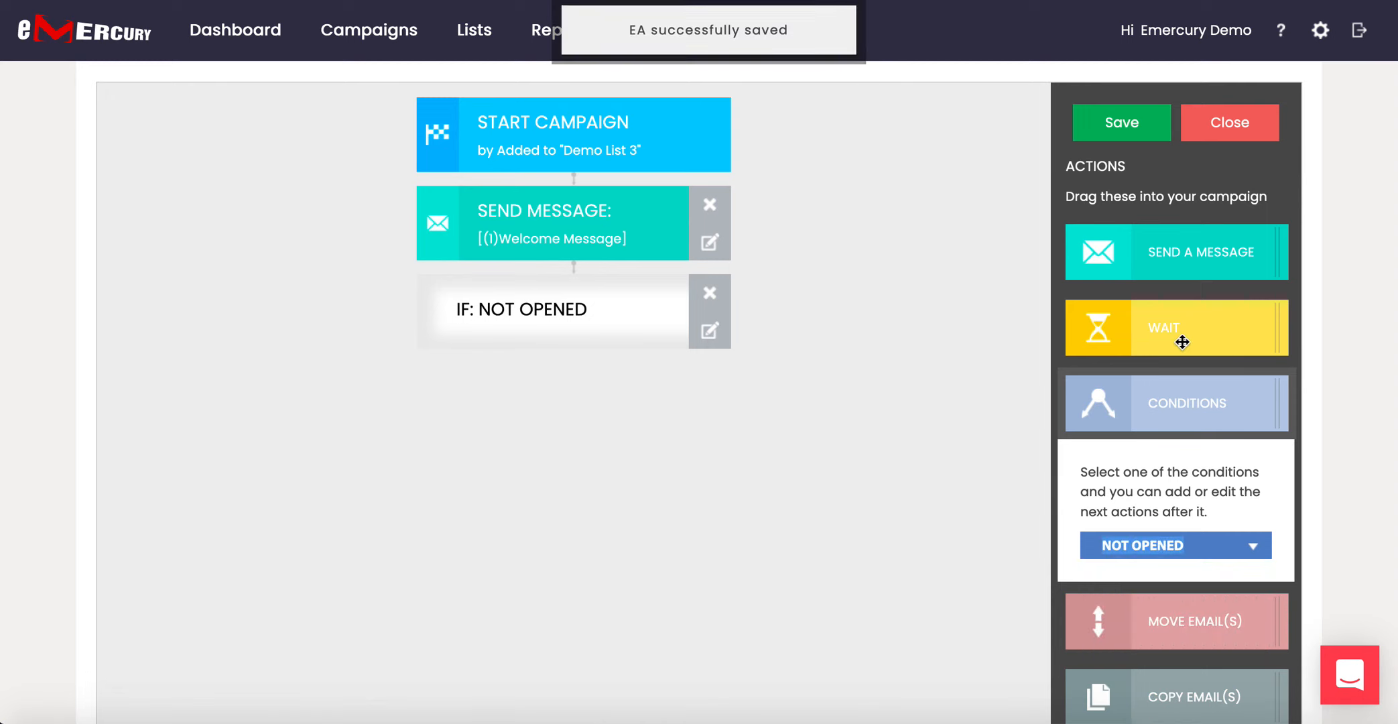
Add a 1-day Wait step under the condition, followed by another Send Message step.
{"action": "left_click_drag", "start_coordinate": [1205, 322], "coordinate": [469, 338]}
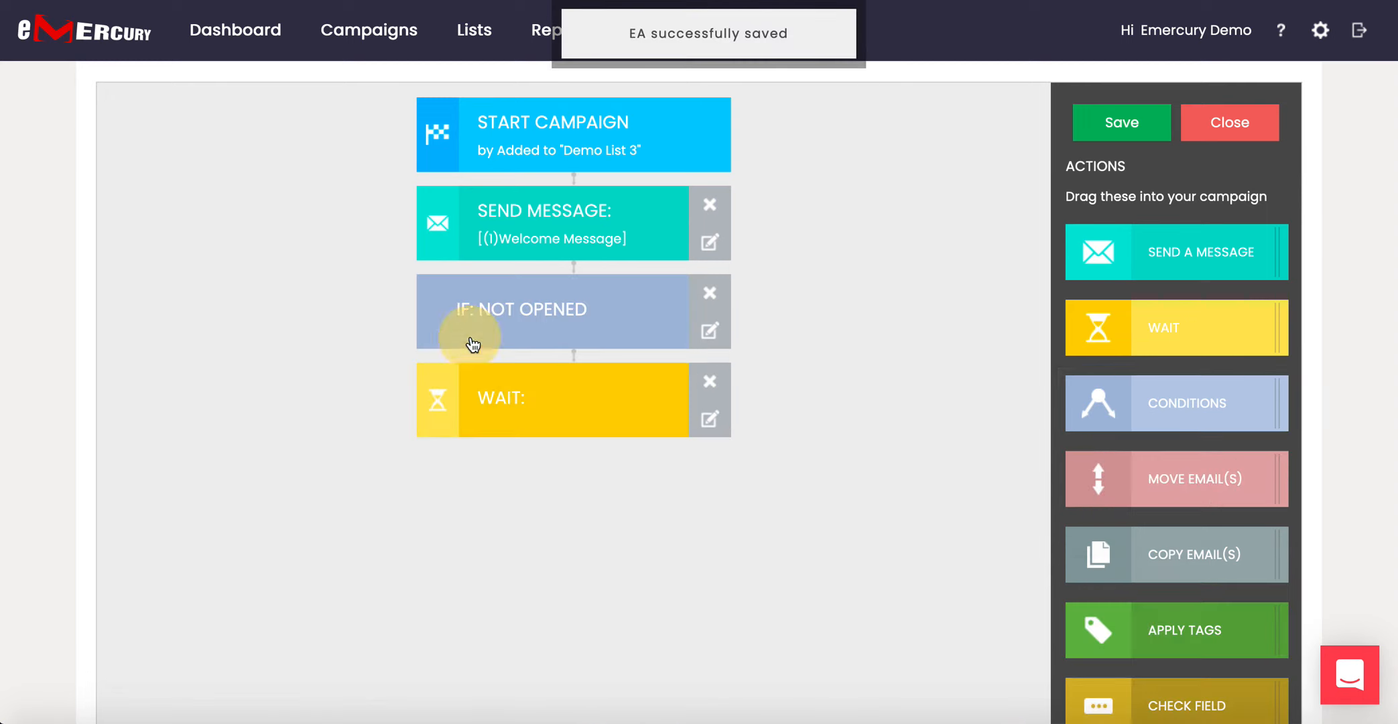
{"action": "left_click", "coordinate": [543, 410]}
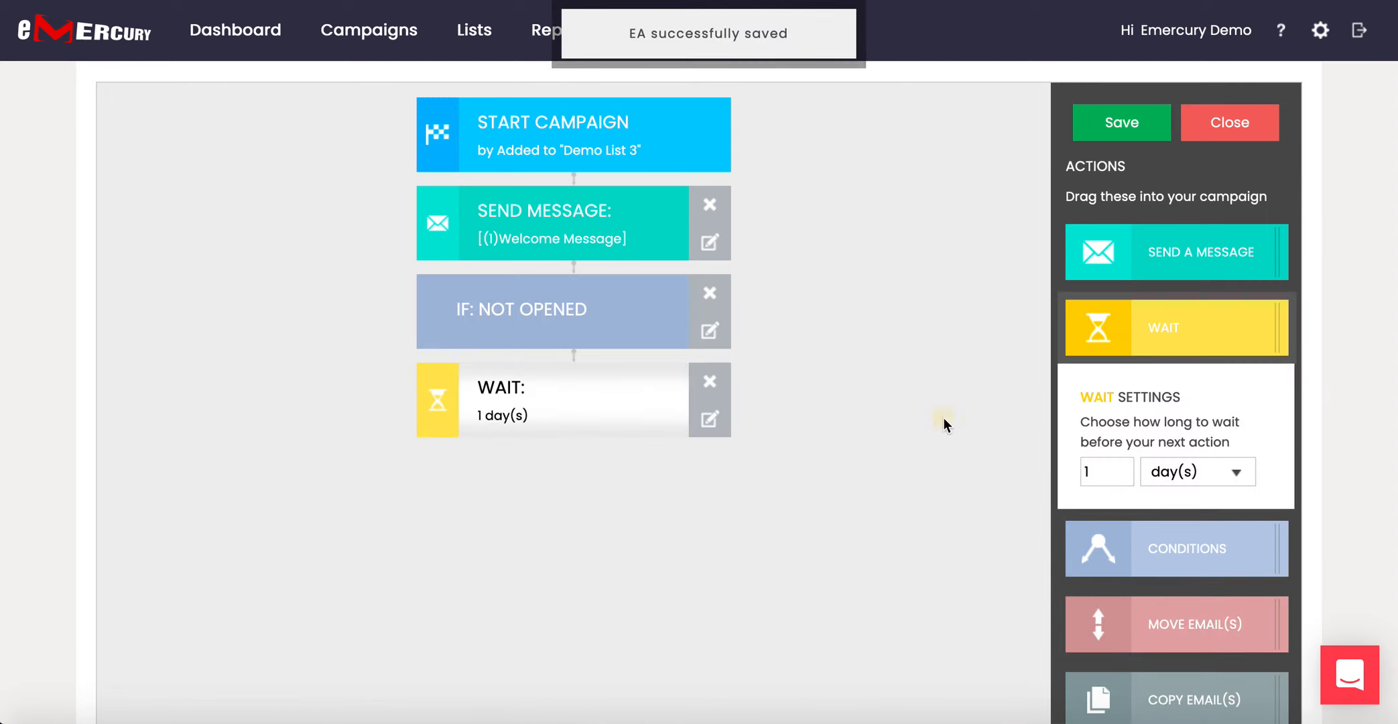
{"action": "scroll", "coordinate": [945, 424], "scroll_direction": "down", "scroll_amount": 1}
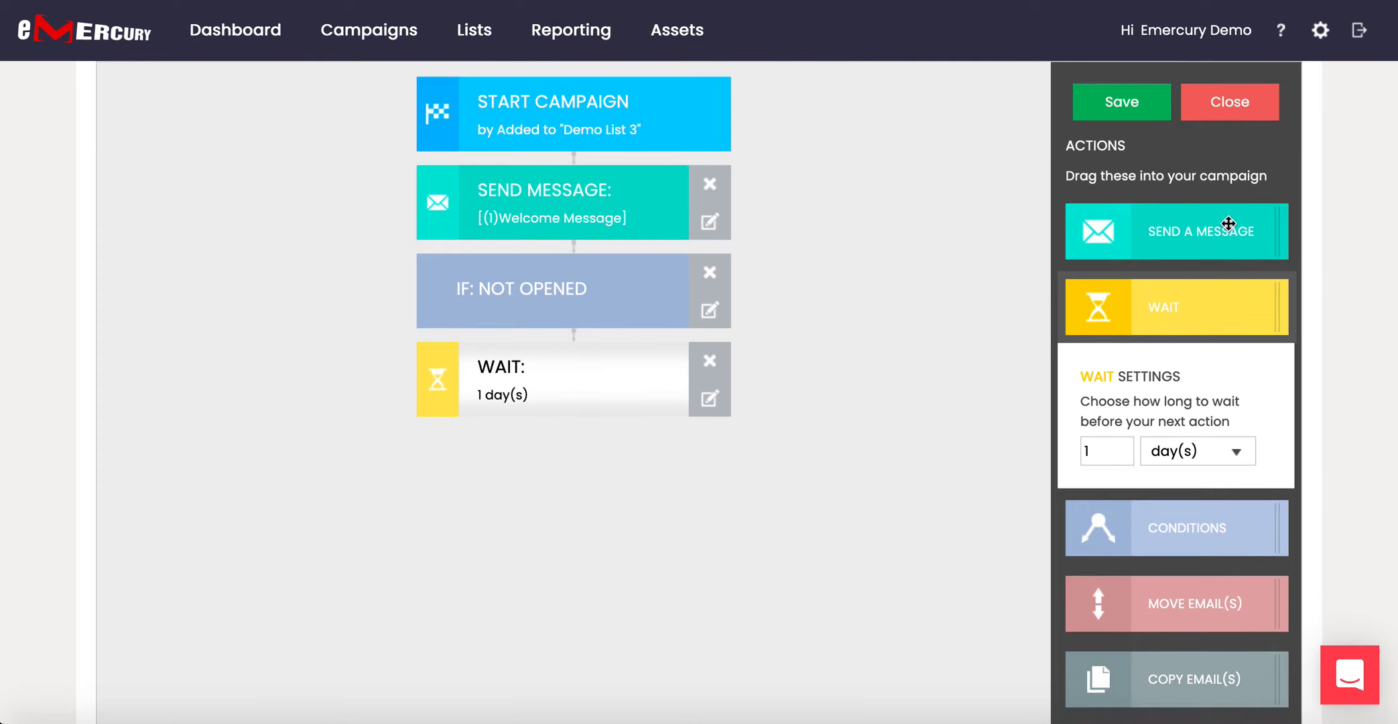
{"action": "left_click_drag", "start_coordinate": [1184, 236], "coordinate": [508, 419]}
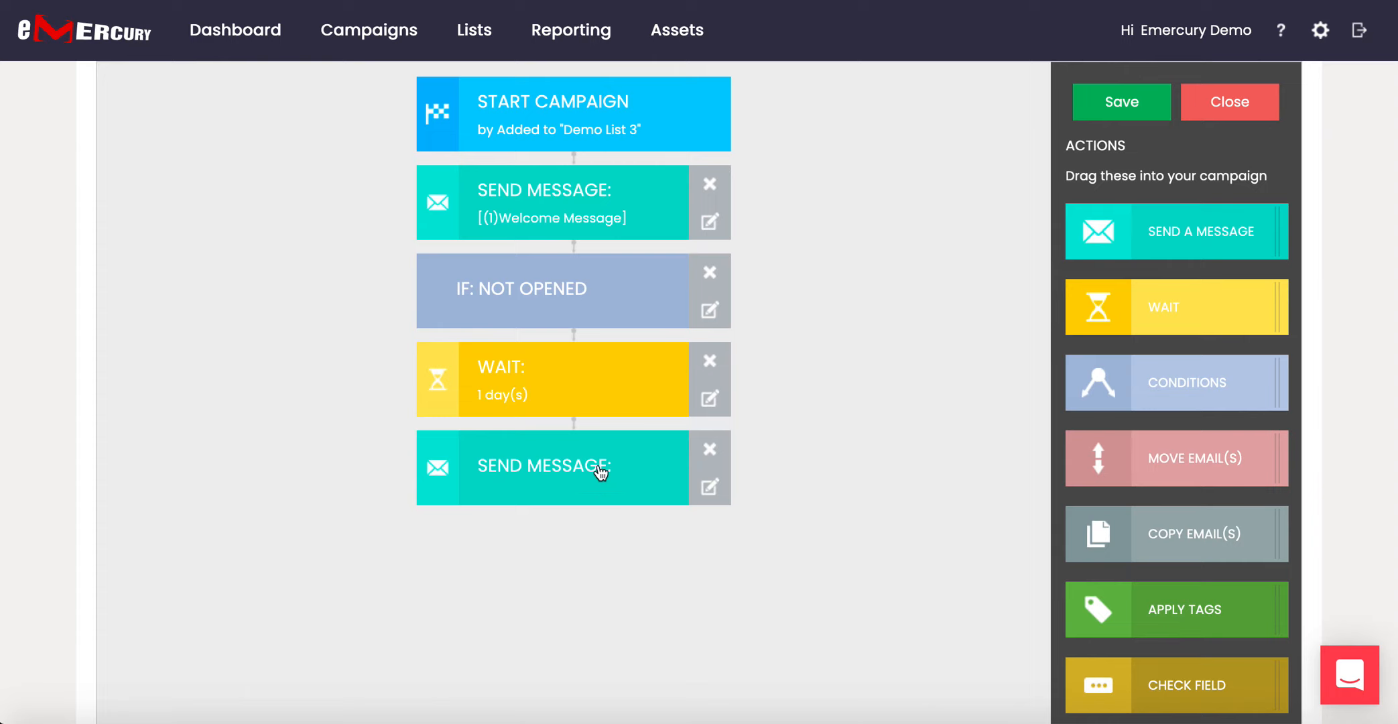
Open the second Send Message step and review its global sending options, closing them unchanged.
{"action": "left_click", "coordinate": [547, 473]}
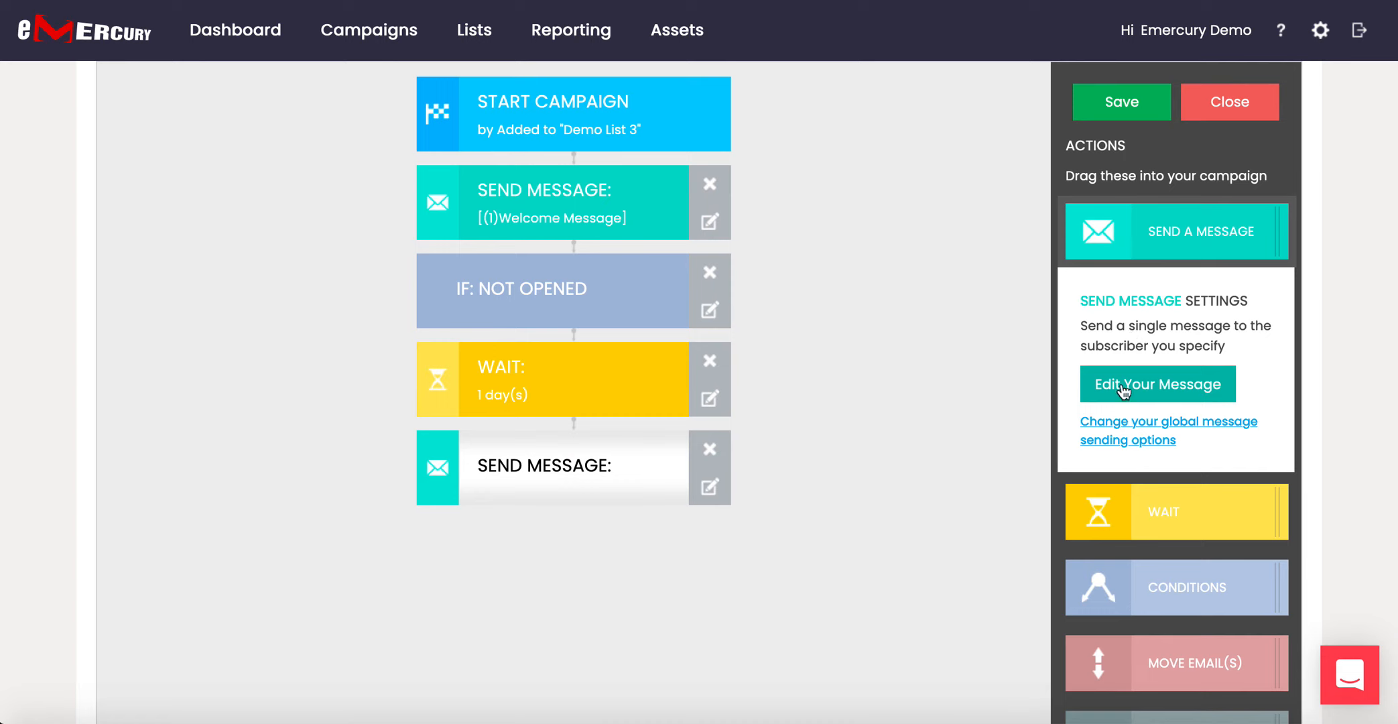
{"action": "left_click", "coordinate": [1148, 422]}
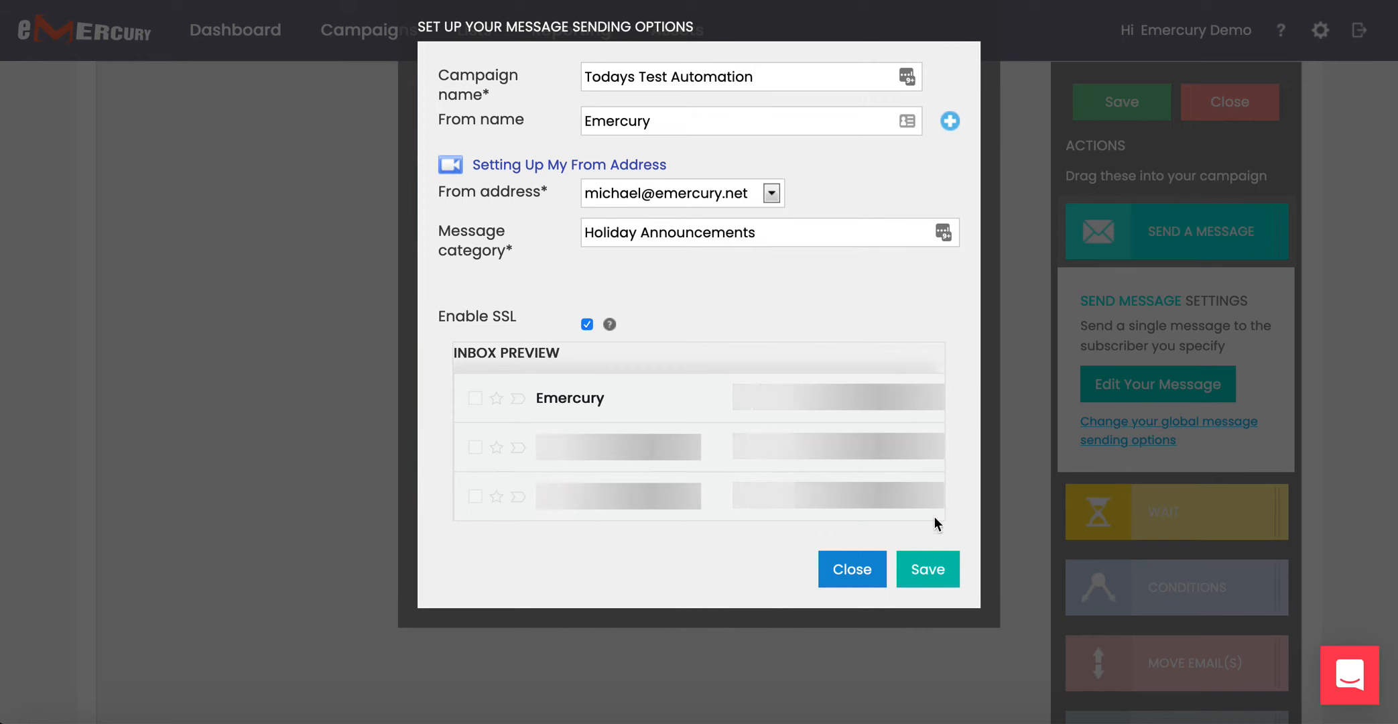
{"action": "left_click", "coordinate": [862, 567]}
Open the empty second message's editor and set its friendly name to '(2)Welcome Again'.
{"action": "scroll", "coordinate": [1131, 511], "scroll_direction": "down", "scroll_amount": 1}
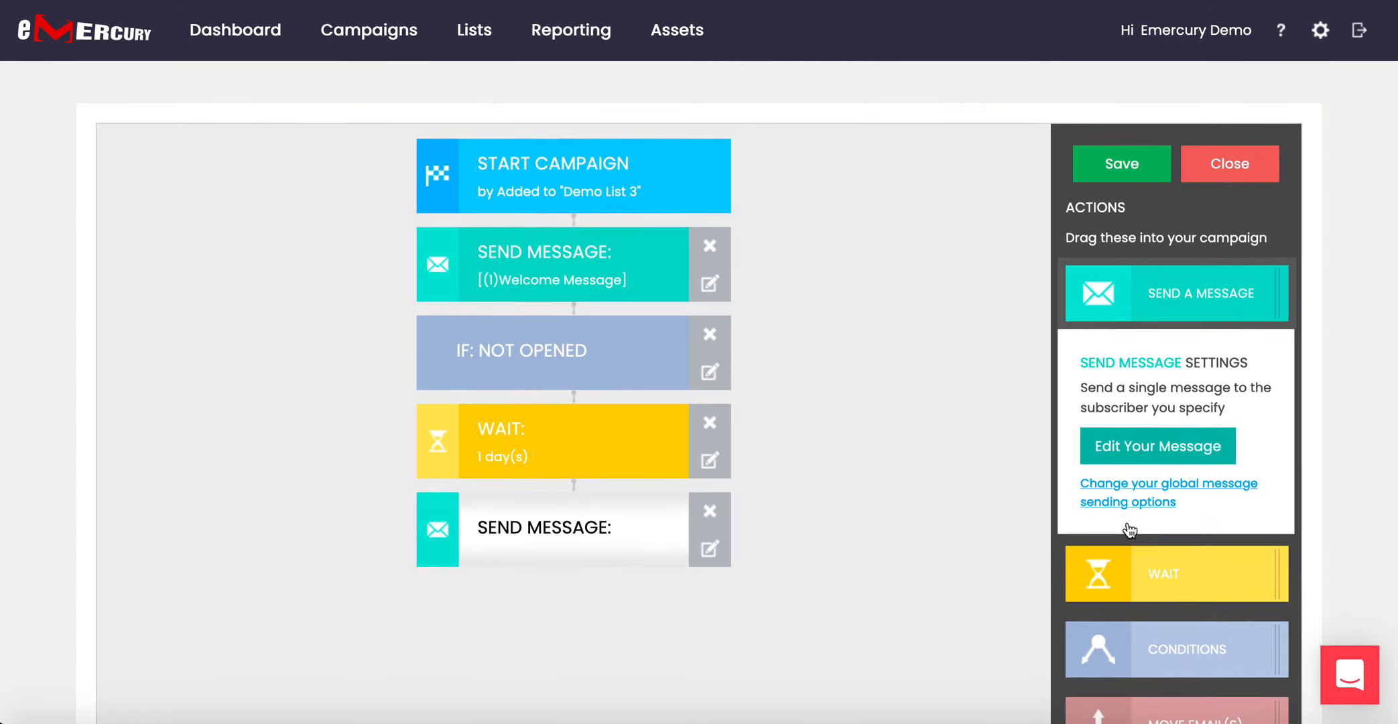
{"action": "left_click", "coordinate": [1183, 435]}
{"action": "left_click", "coordinate": [388, 186]}
{"action": "type", "text": "(2)"}
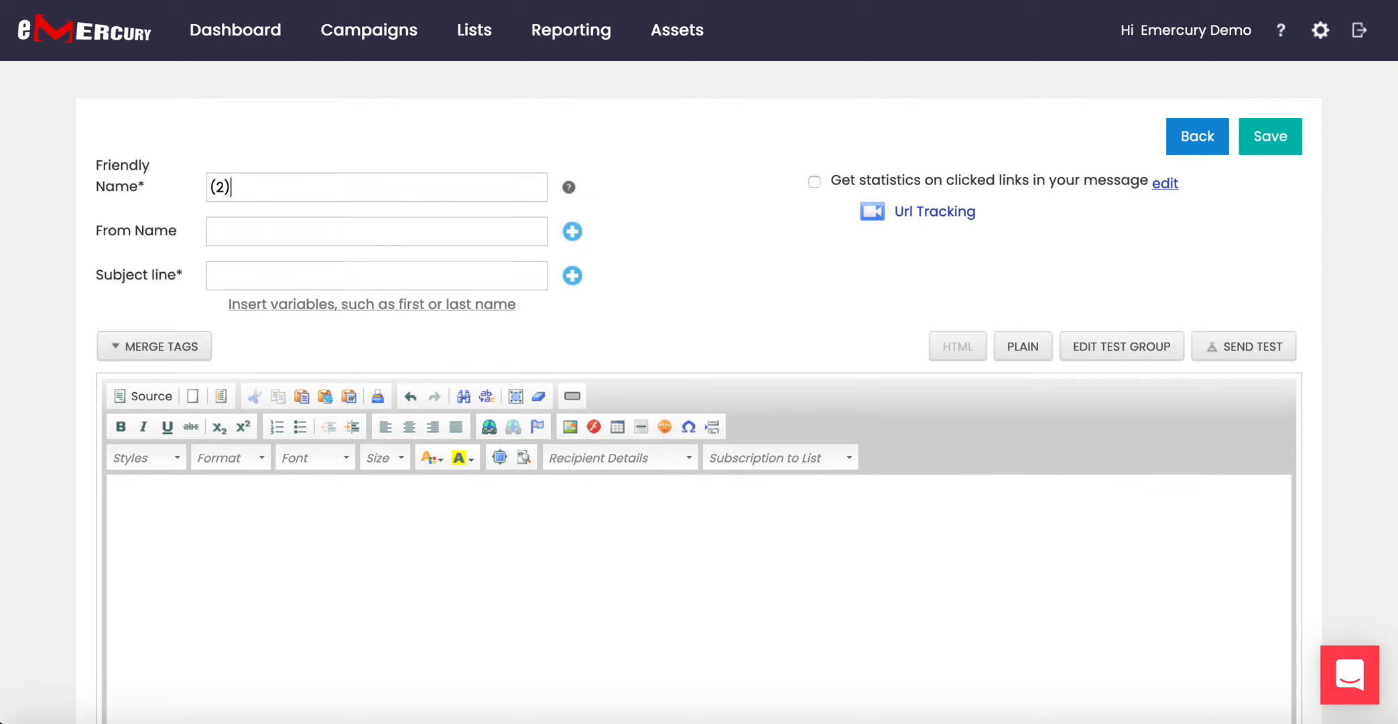
{"action": "type", "text": "Welcome Again"}
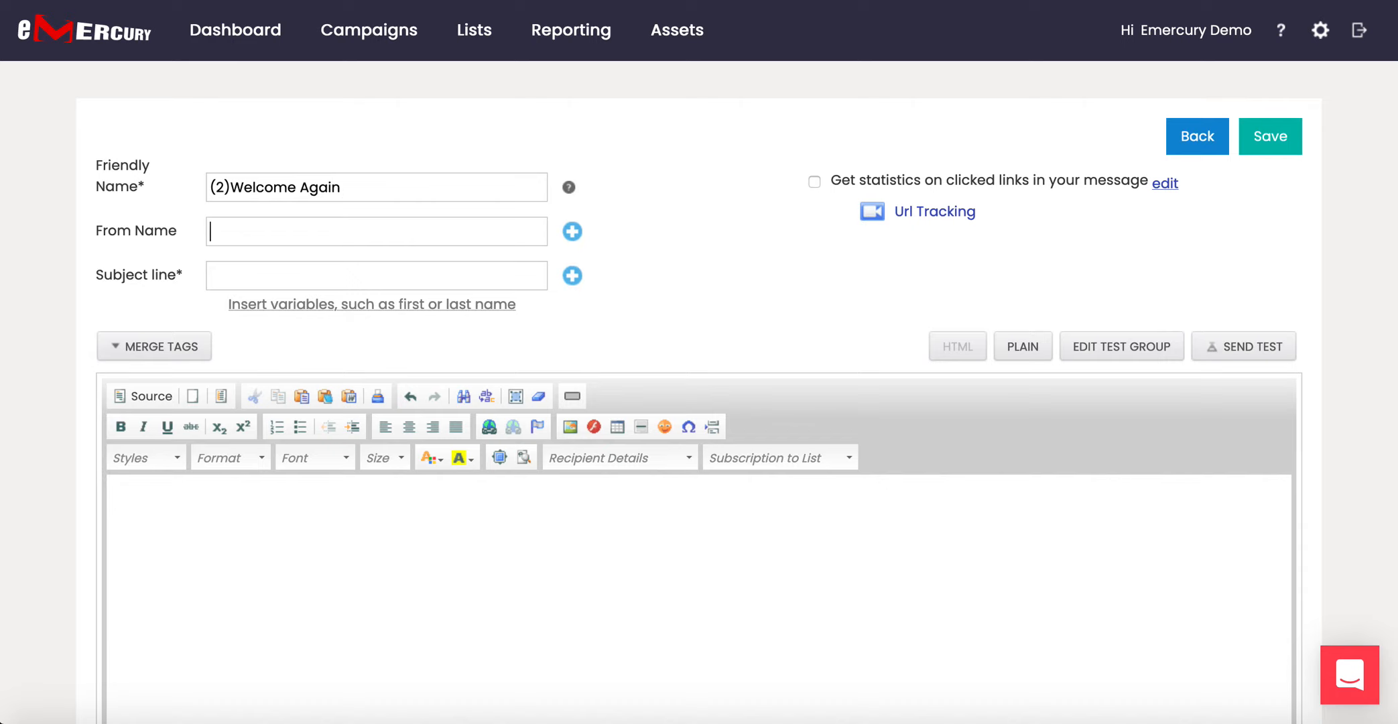
{"action": "key", "text": "Tab"}
Enter From Name Emercury and subject 'Did you see this' plus the First Name variable.
{"action": "type", "text": "Emercury"}
{"action": "type", "text": "Did you see this"}
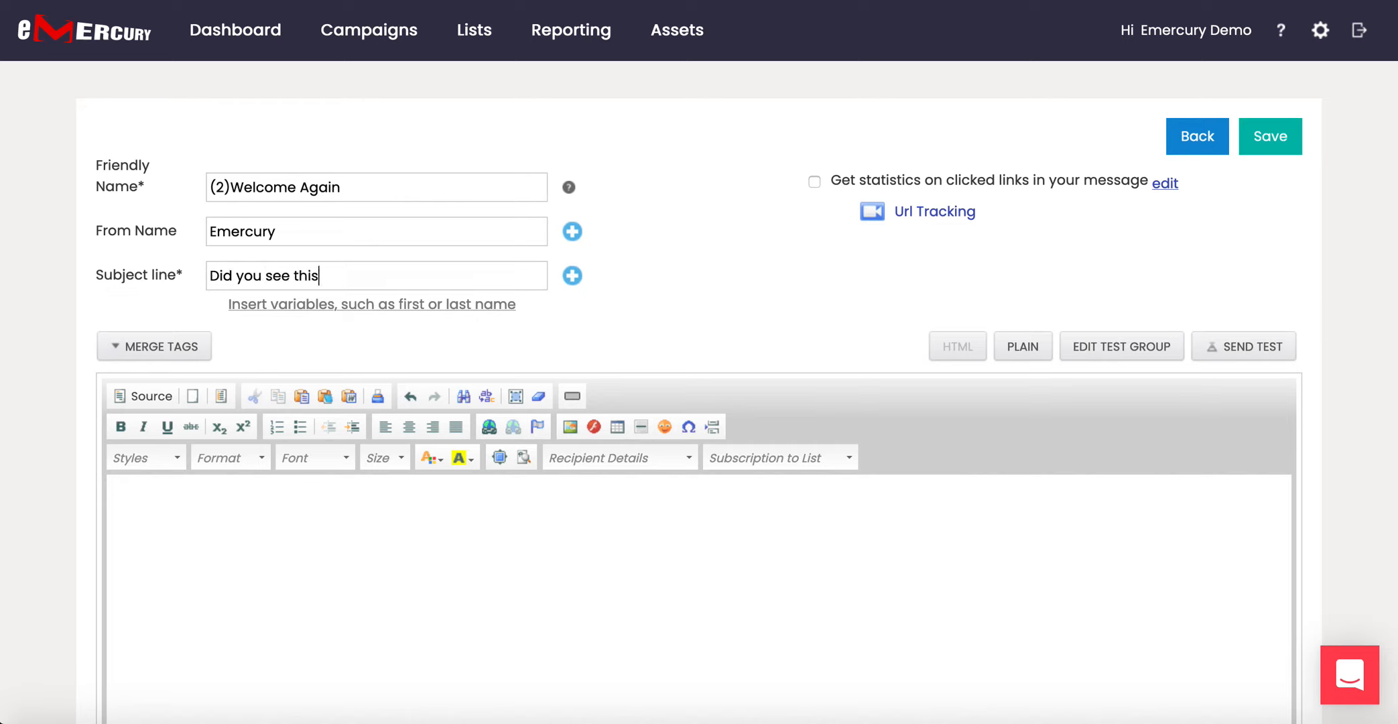
{"action": "left_click", "coordinate": [208, 276]}
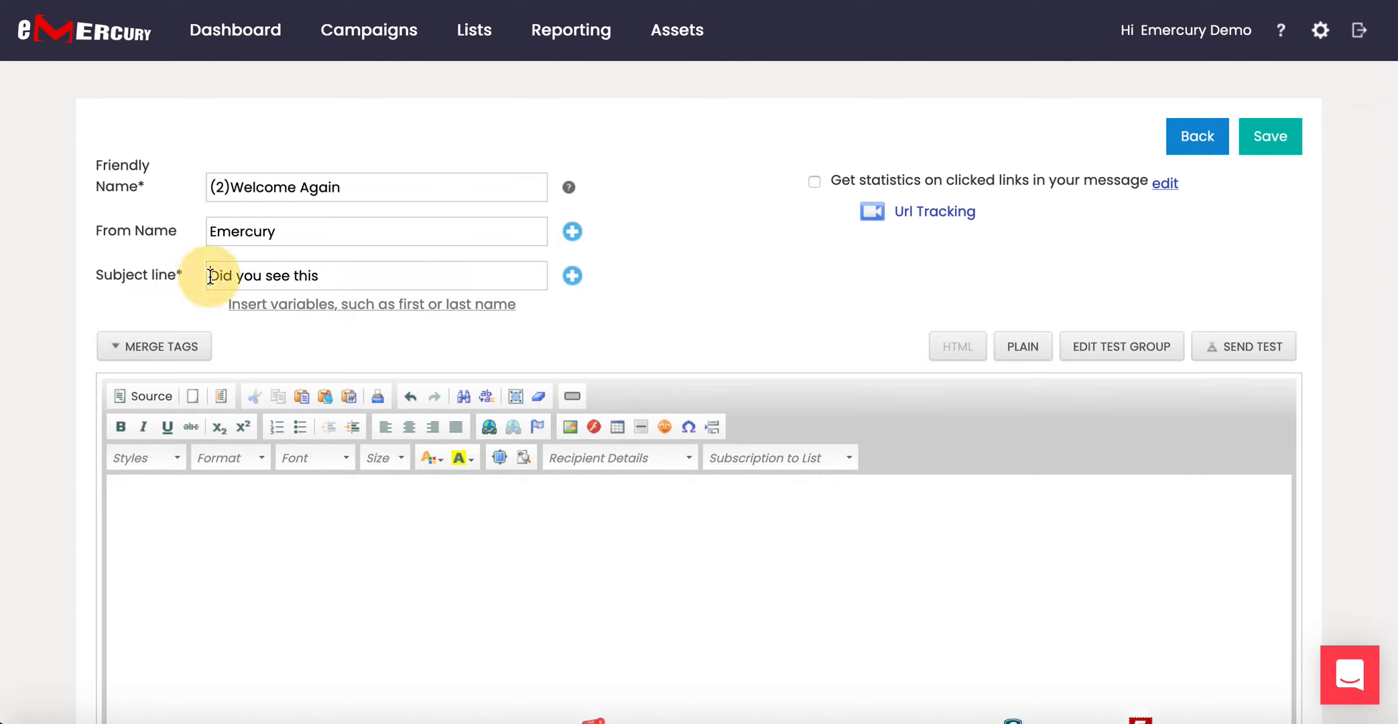
{"action": "left_click", "coordinate": [331, 279]}
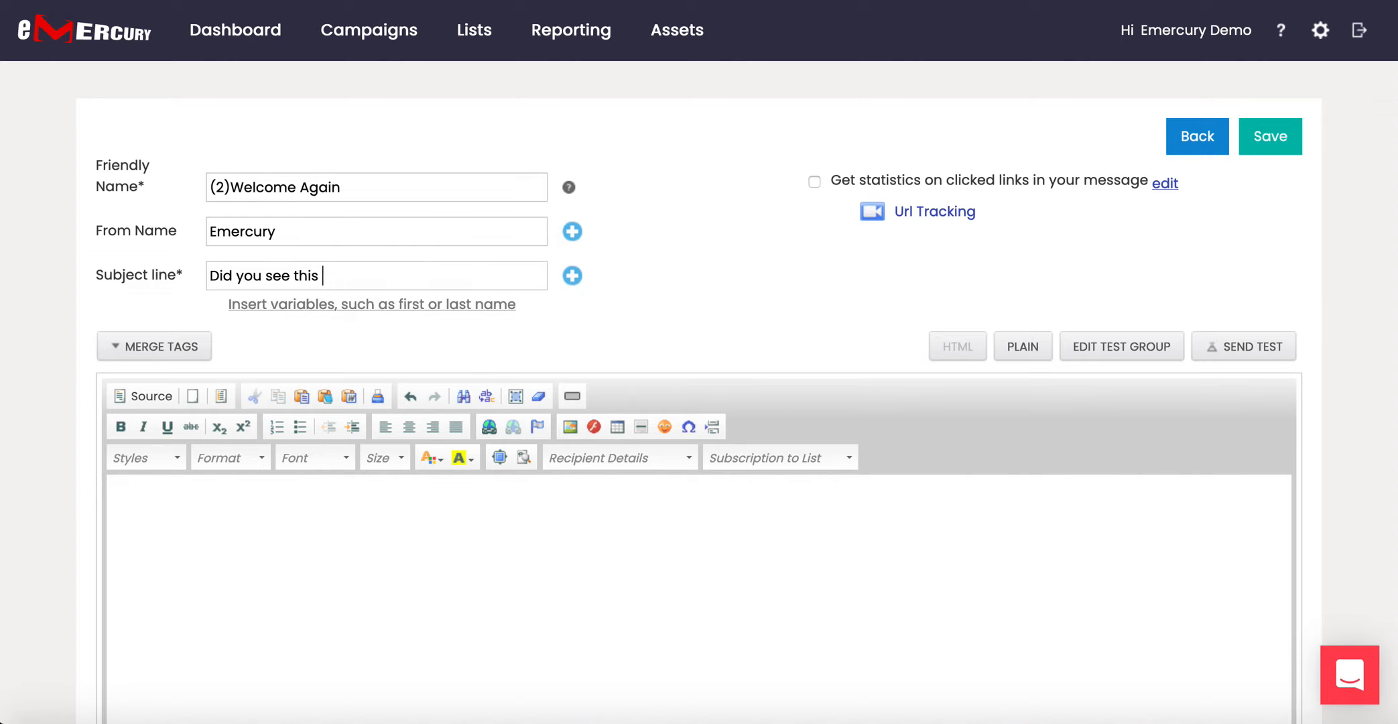
{"action": "left_click", "coordinate": [335, 305]}
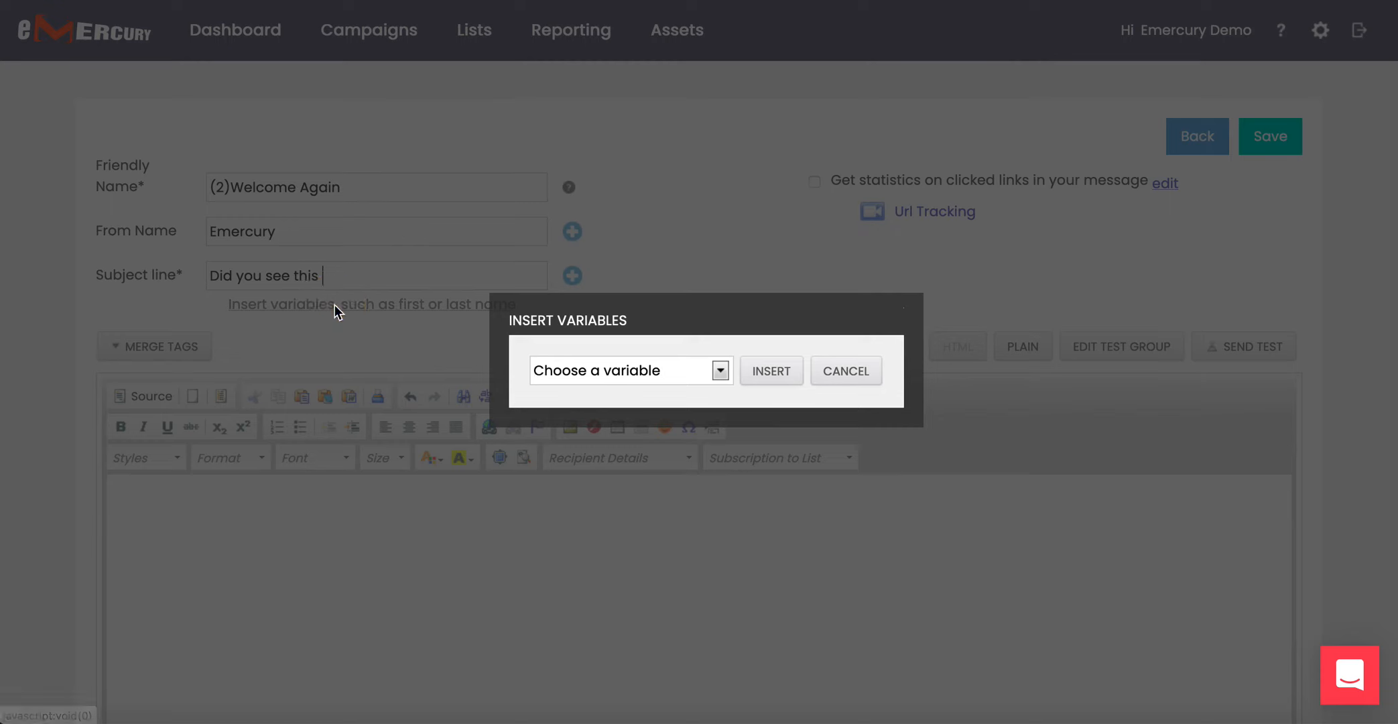
{"action": "left_click", "coordinate": [618, 372]}
{"action": "left_click", "coordinate": [599, 522]}
{"action": "left_click", "coordinate": [768, 372]}
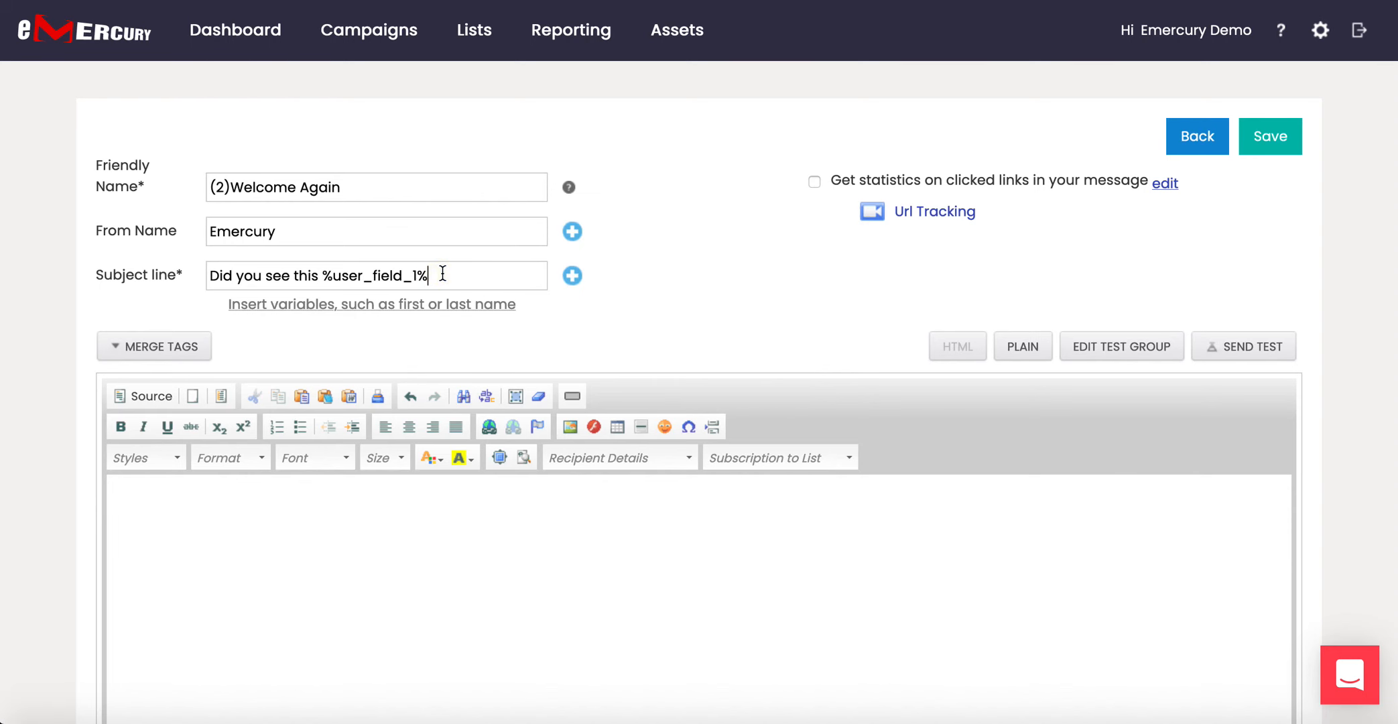
End the subject with '?' and replace the body source with the copied Thanksgiving template HTML.
{"action": "type", "text": "?"}
{"action": "scroll", "coordinate": [387, 370], "scroll_direction": "down", "scroll_amount": 1}
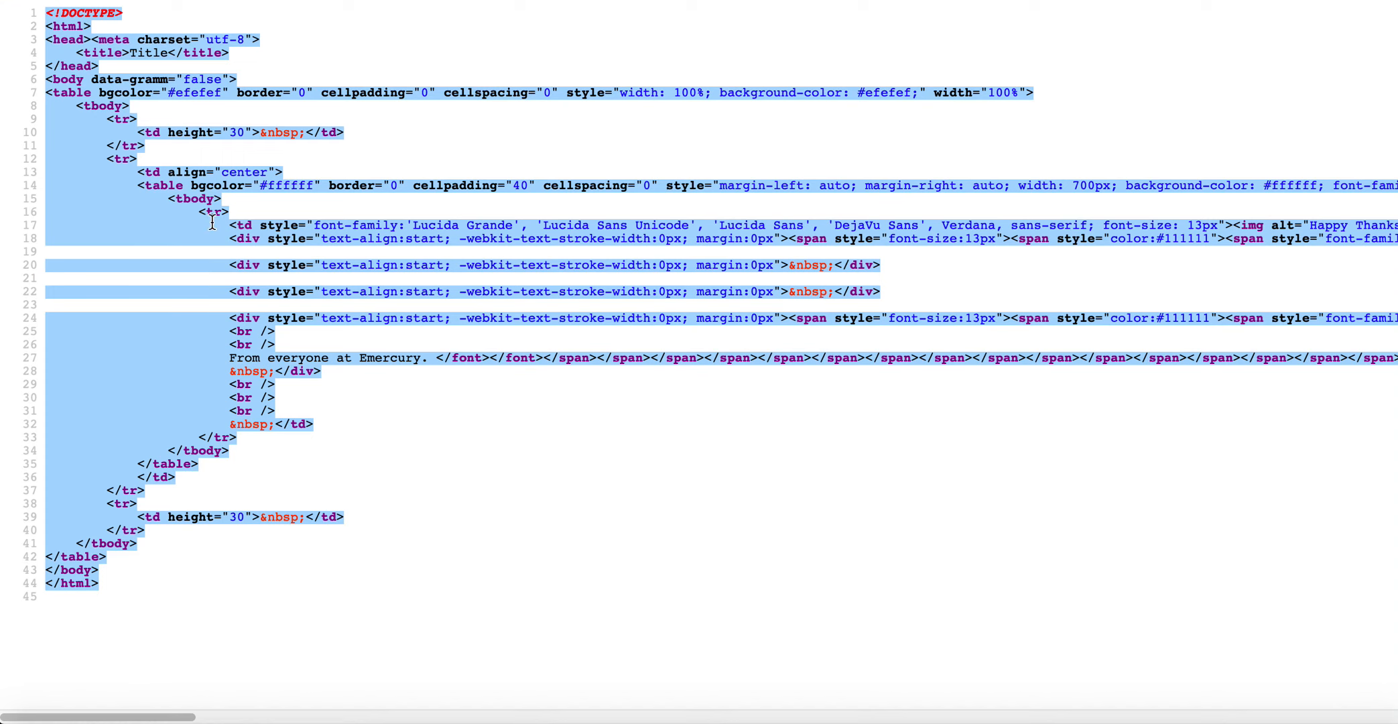
{"action": "right_click", "coordinate": [212, 222]}
{"action": "left_click", "coordinate": [225, 223]}
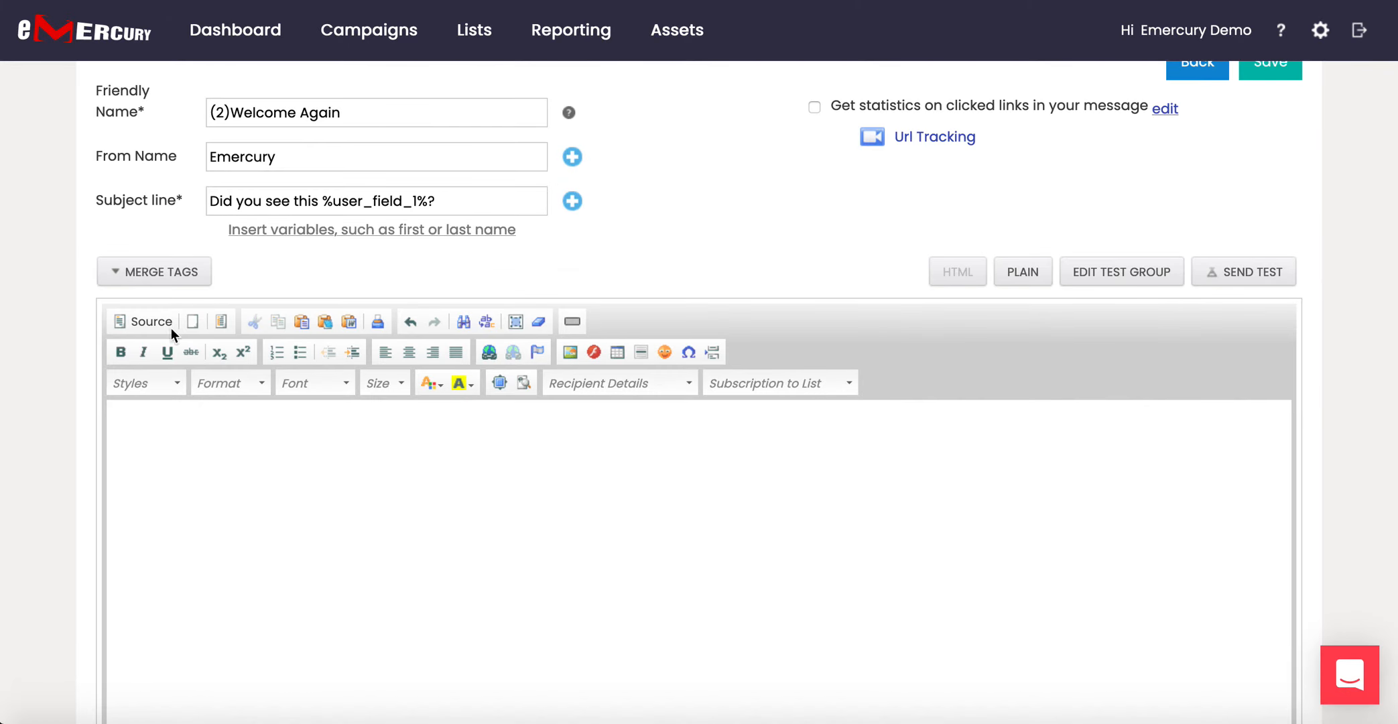
{"action": "left_click", "coordinate": [152, 321]}
{"action": "left_click_drag", "start_coordinate": [176, 529], "coordinate": [79, 376]}
{"action": "key", "text": "ctrl+v"}
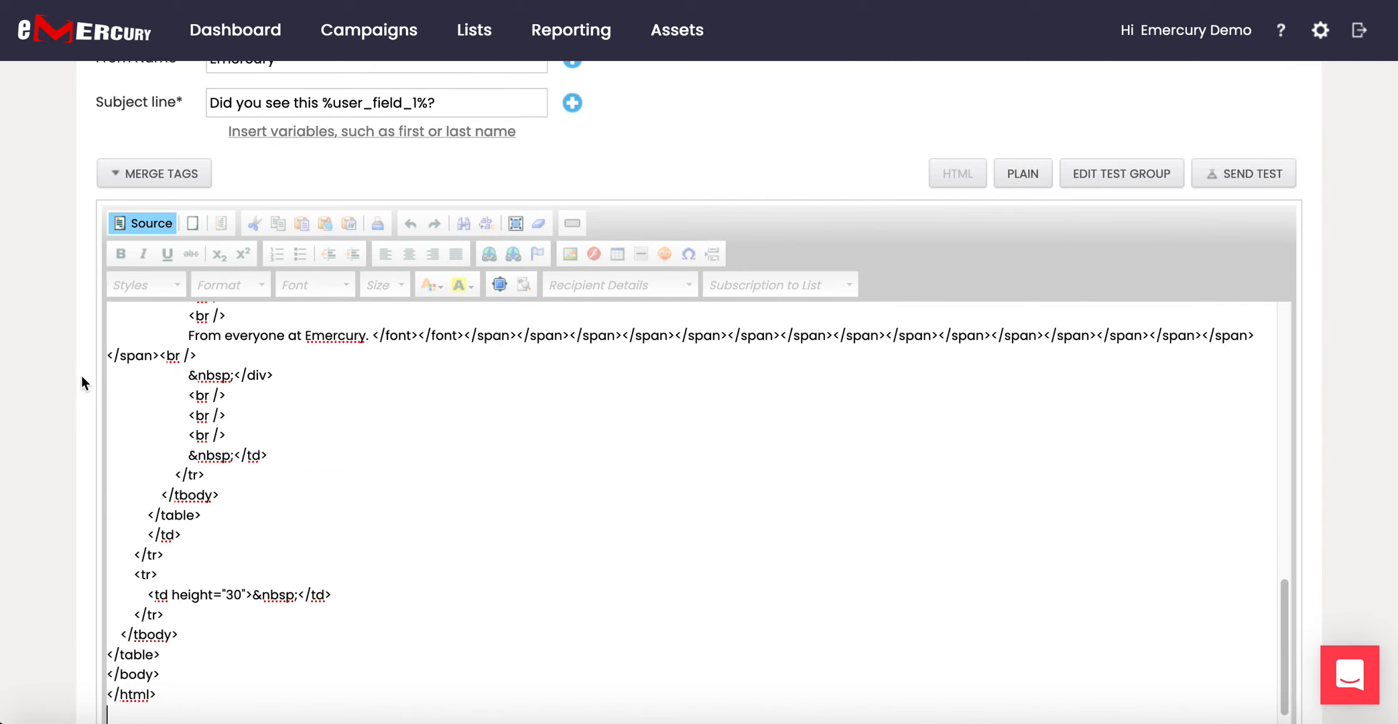
{"action": "left_click", "coordinate": [151, 225]}
{"action": "scroll", "coordinate": [512, 461], "scroll_direction": "up", "scroll_amount": 4}
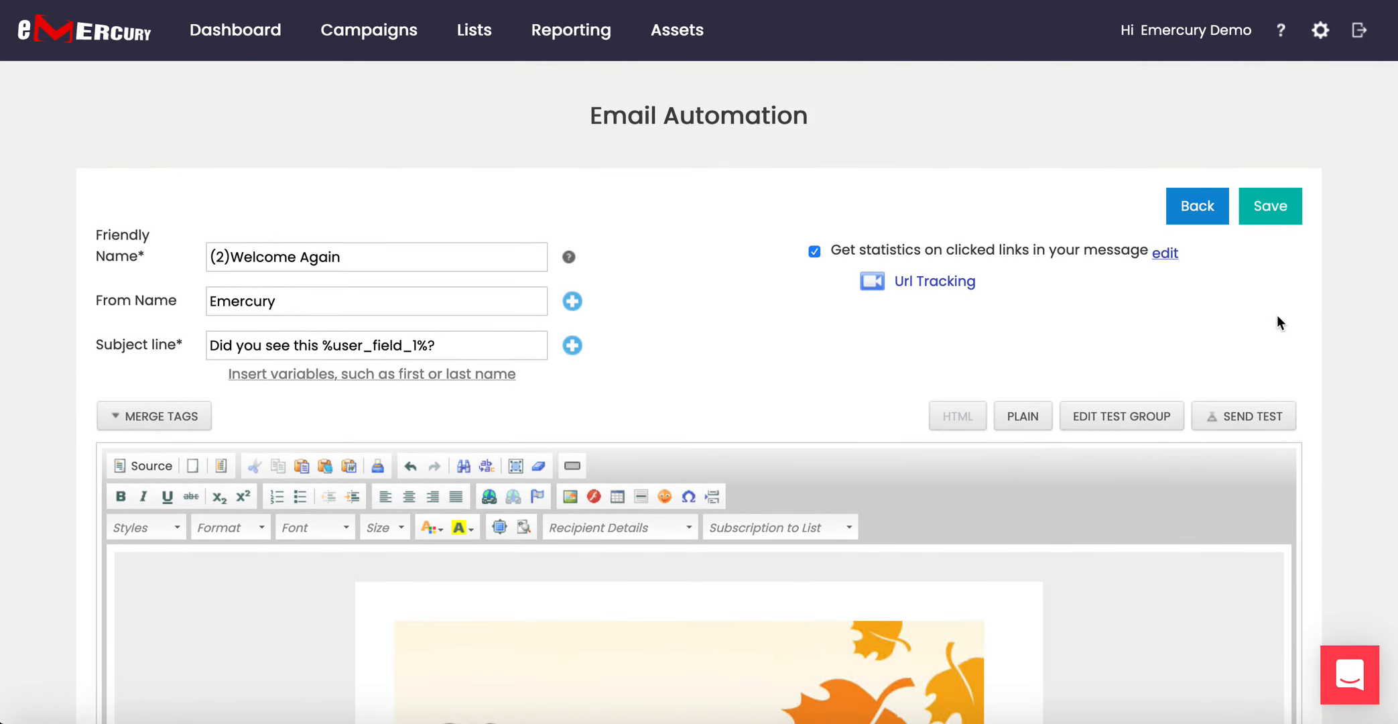
Save the (2)Welcome Again message and send a test to the test group.
{"action": "left_click", "coordinate": [1280, 215]}
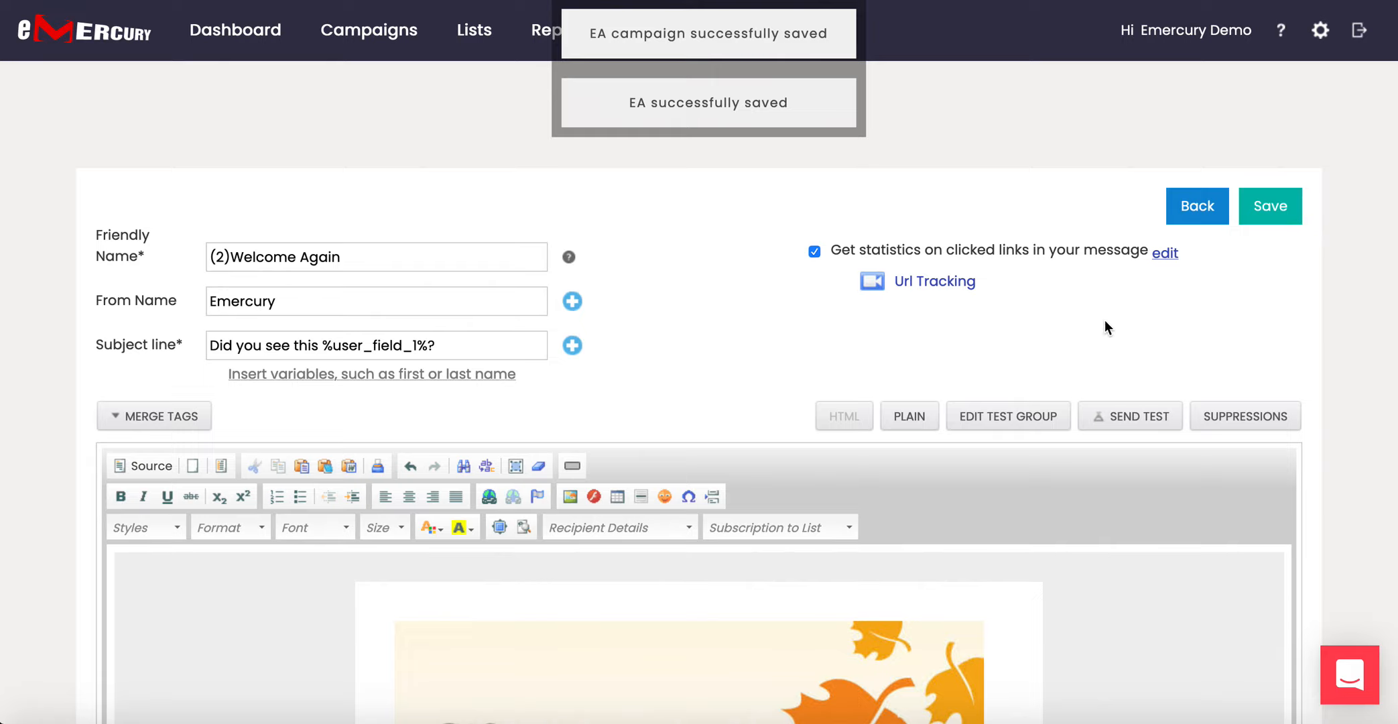
{"action": "scroll", "coordinate": [1104, 324], "scroll_direction": "down", "scroll_amount": 1}
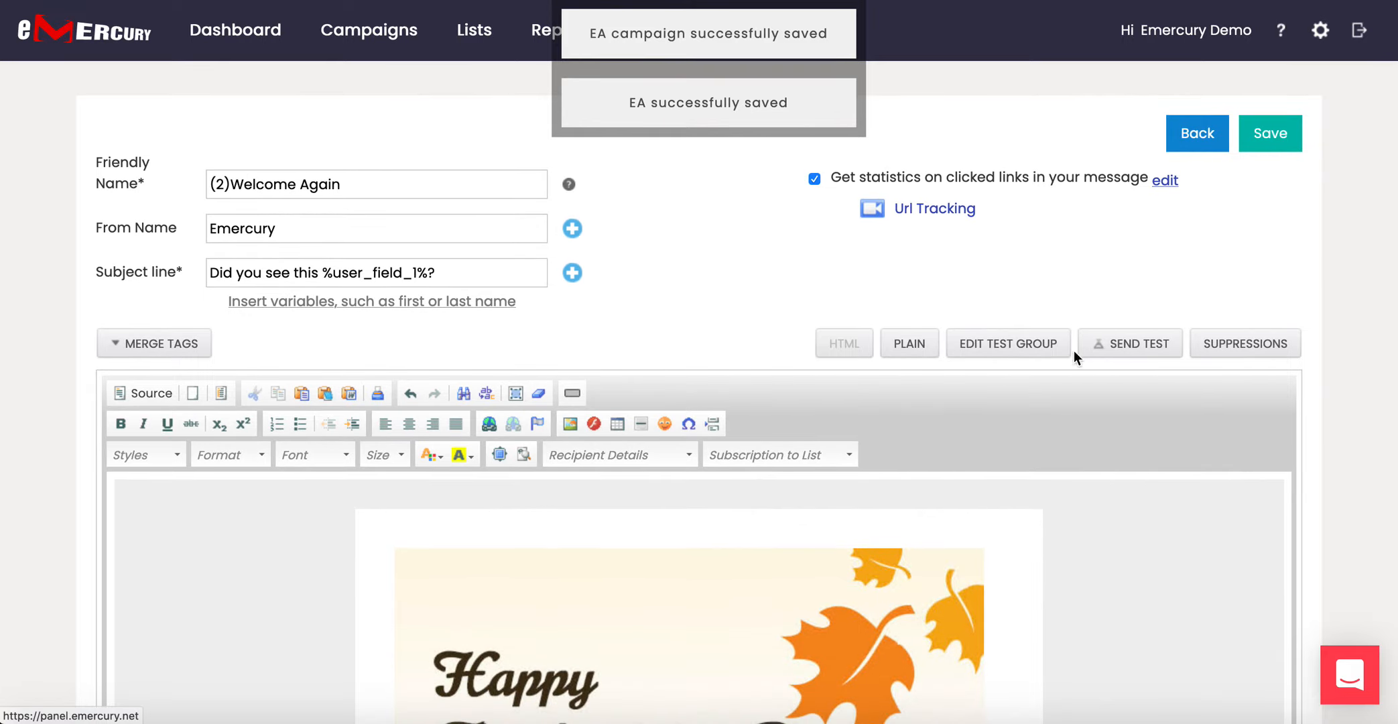
{"action": "left_click", "coordinate": [1028, 354]}
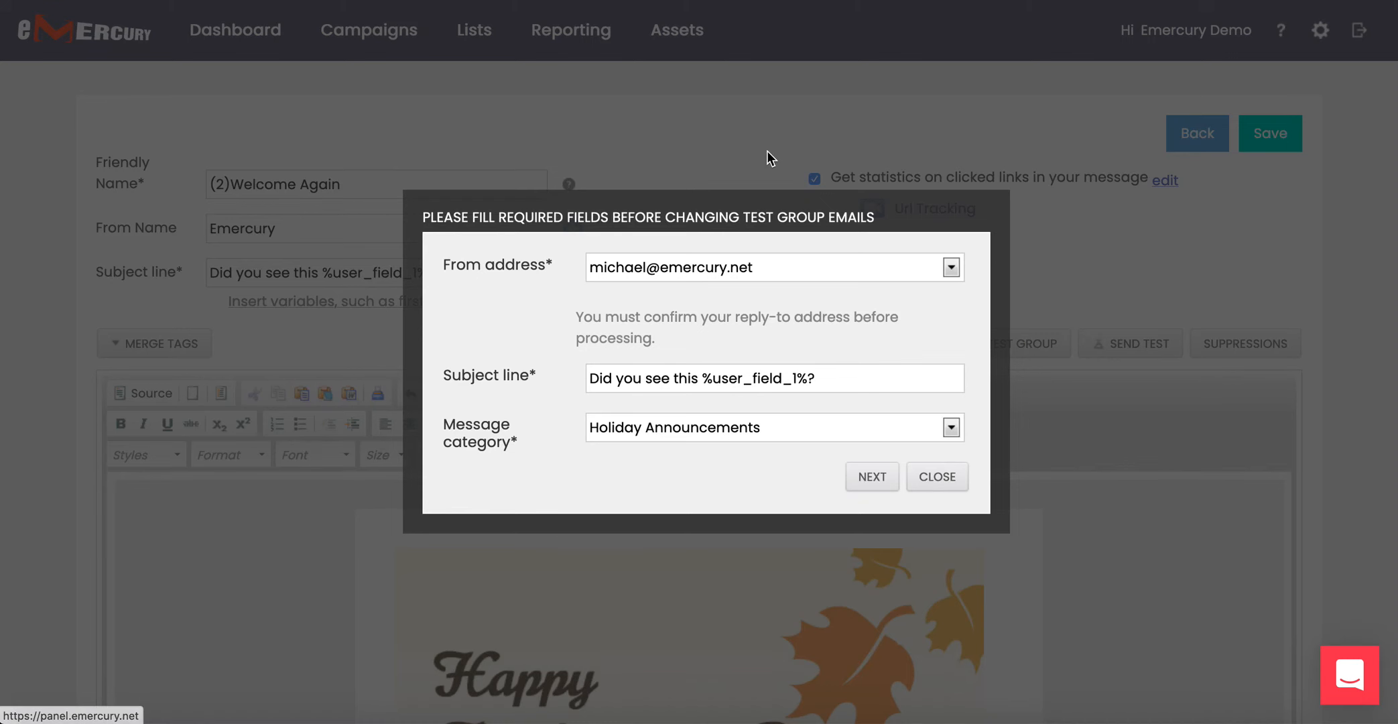
{"action": "left_click", "coordinate": [883, 477]}
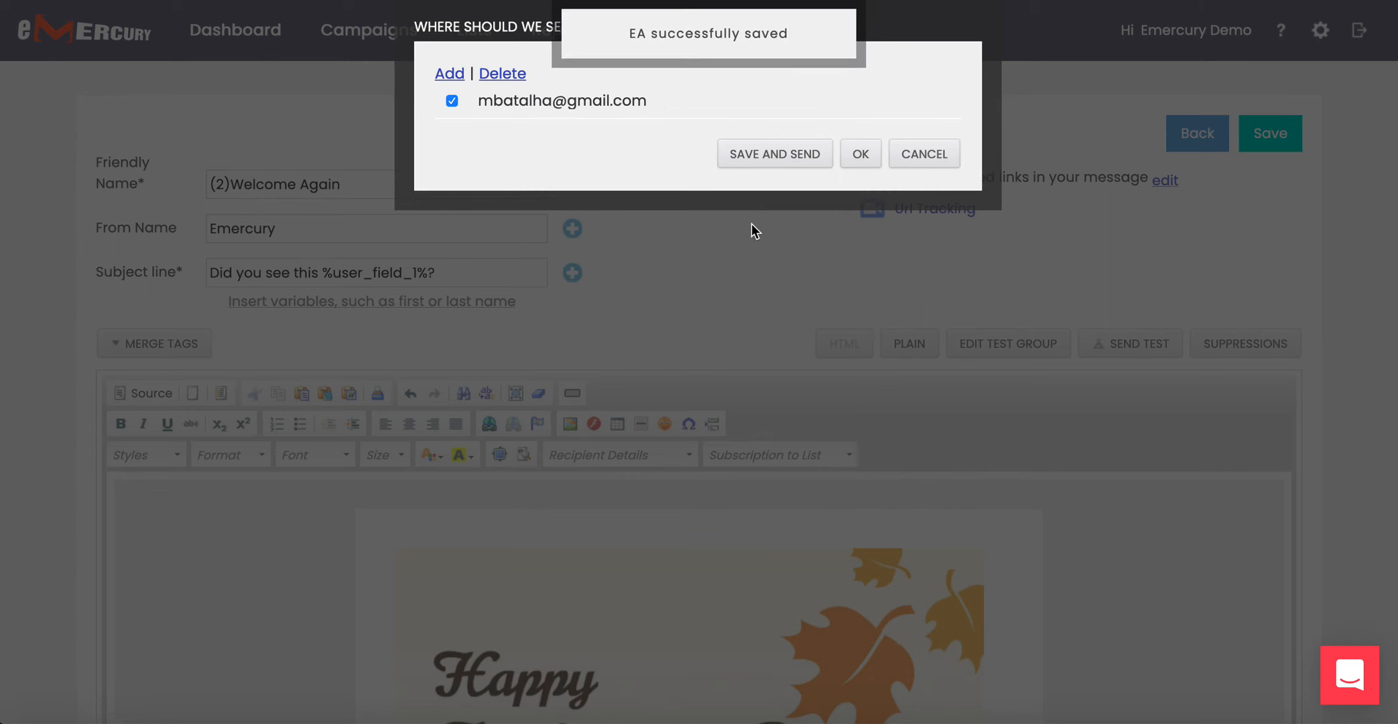
{"action": "left_click", "coordinate": [779, 160]}
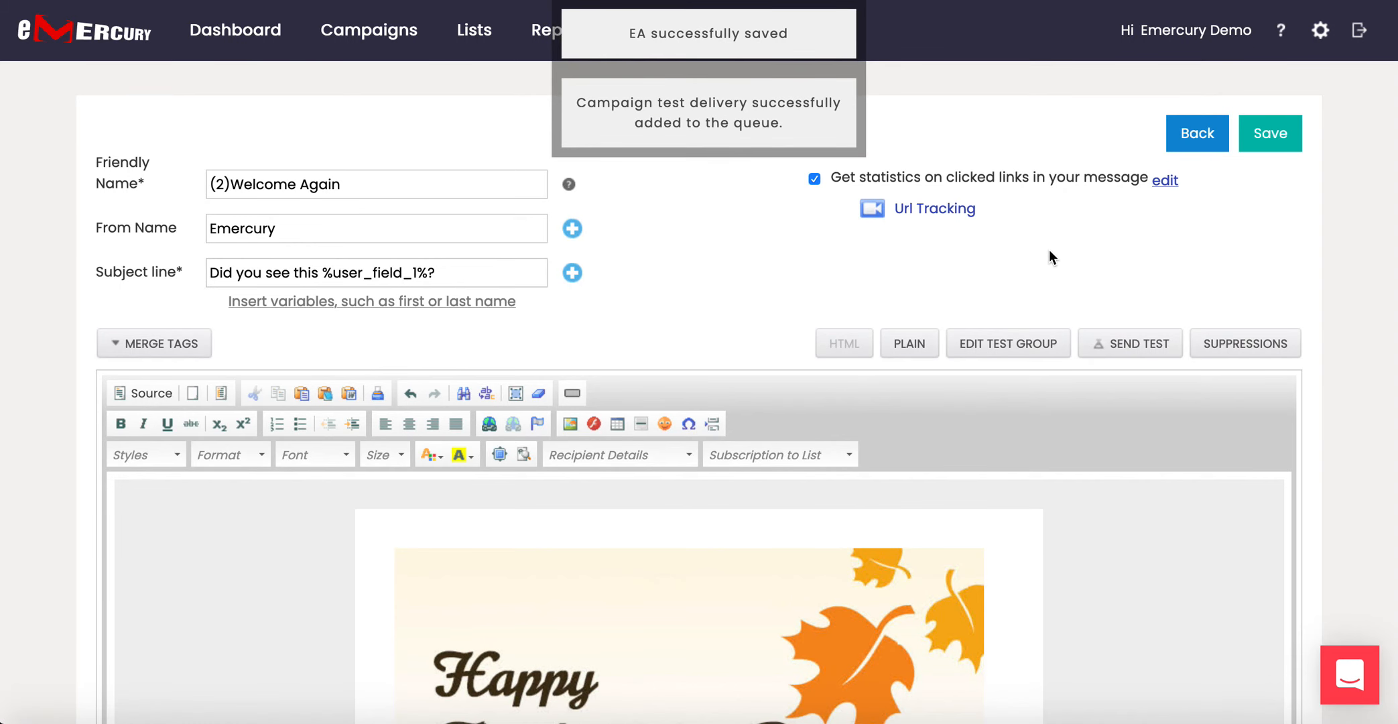
Save the message again and return to the automation tree, now ending with it.
{"action": "left_click", "coordinate": [1264, 138]}
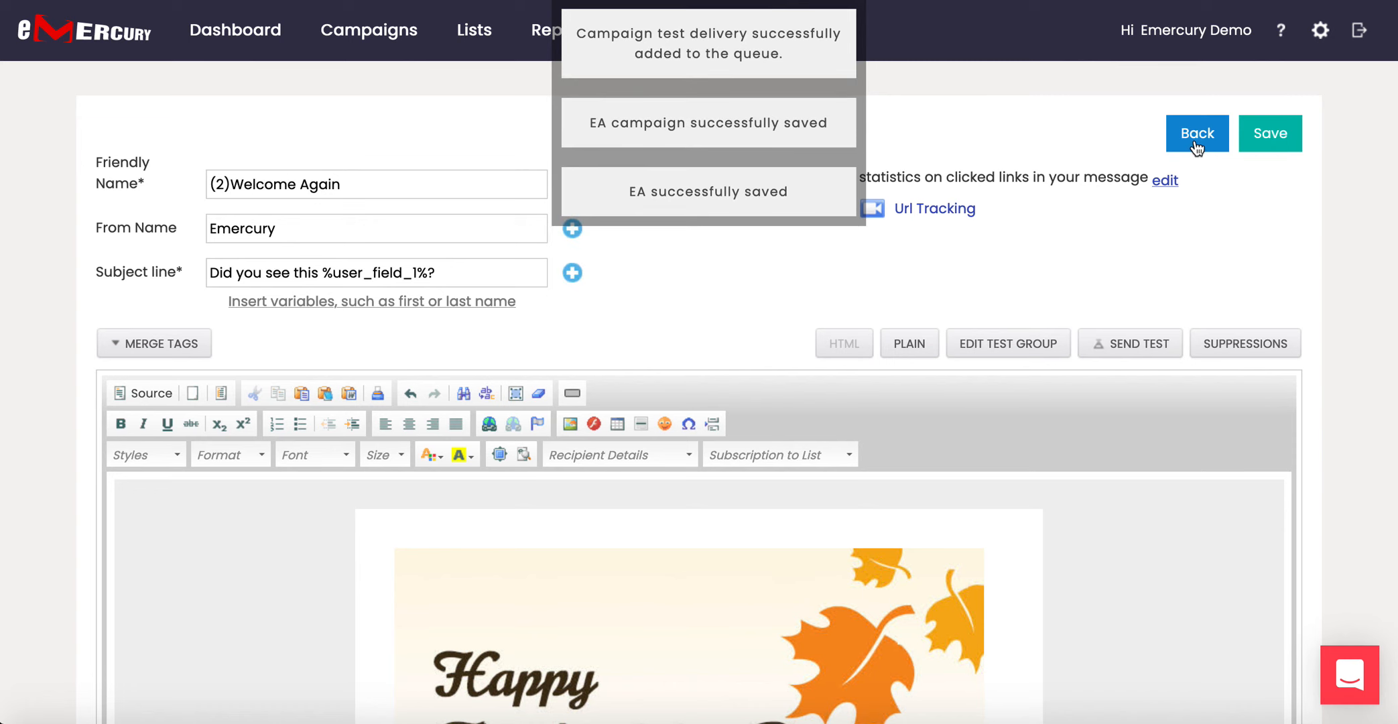
{"action": "left_click", "coordinate": [1195, 142]}
{"action": "scroll", "coordinate": [963, 395], "scroll_direction": "down", "scroll_amount": 1}
{"action": "scroll", "coordinate": [961, 399], "scroll_direction": "down", "scroll_amount": 1}
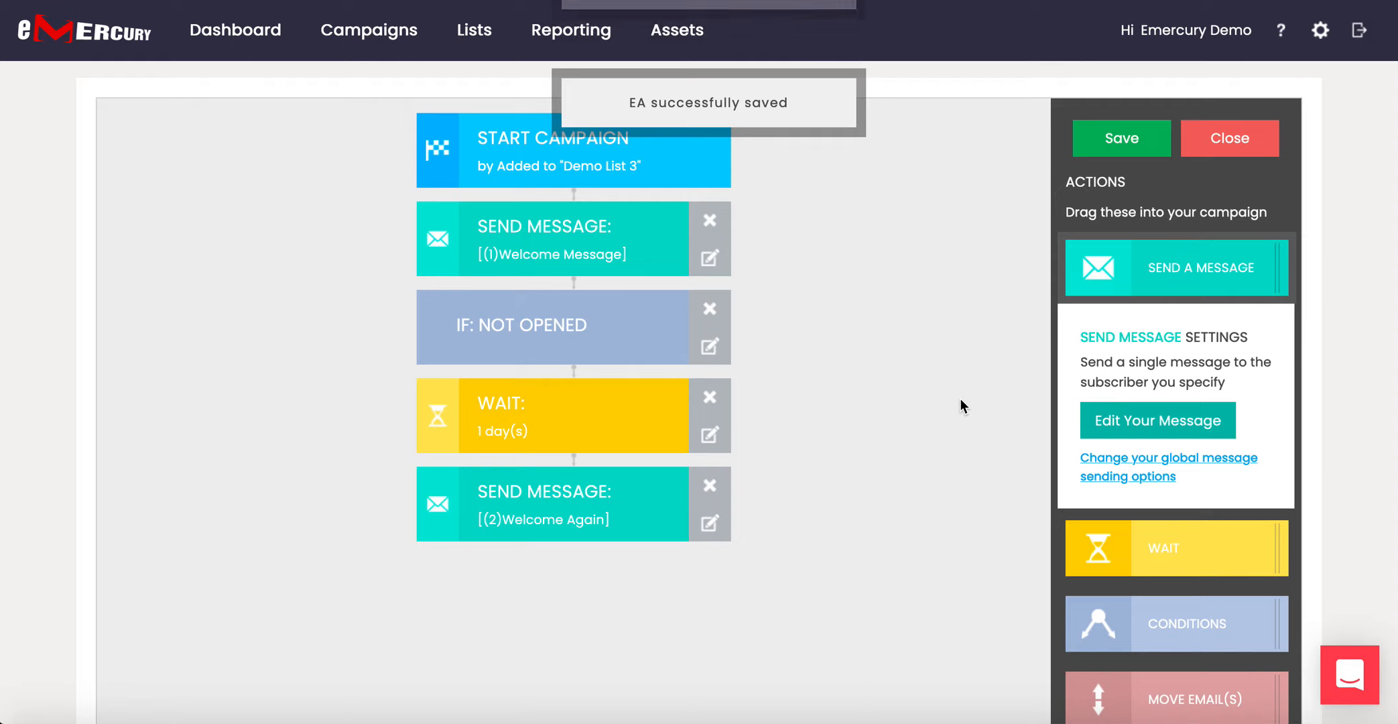
Add a NOT OPENED condition below the (2) Welcome Again message.
{"action": "scroll", "coordinate": [960, 400], "scroll_direction": "down", "scroll_amount": 2}
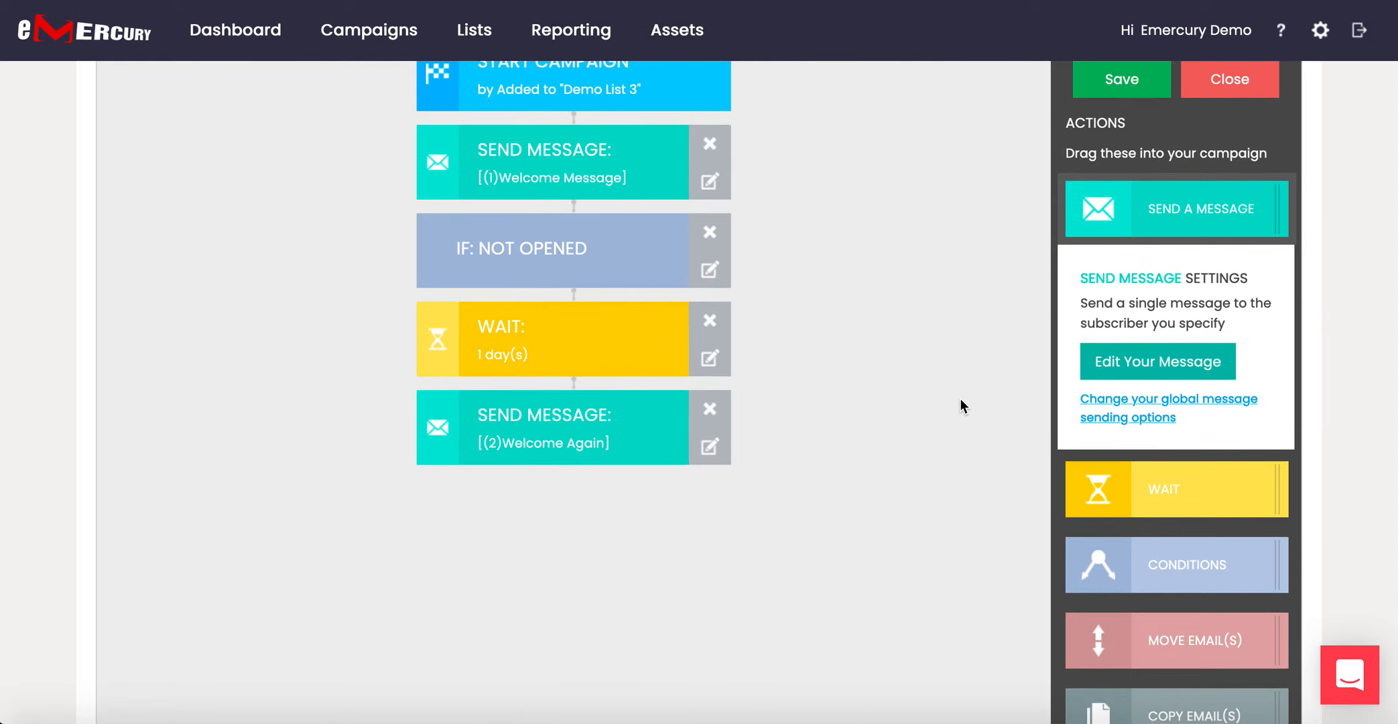
{"action": "scroll", "coordinate": [960, 399], "scroll_direction": "down", "scroll_amount": 1}
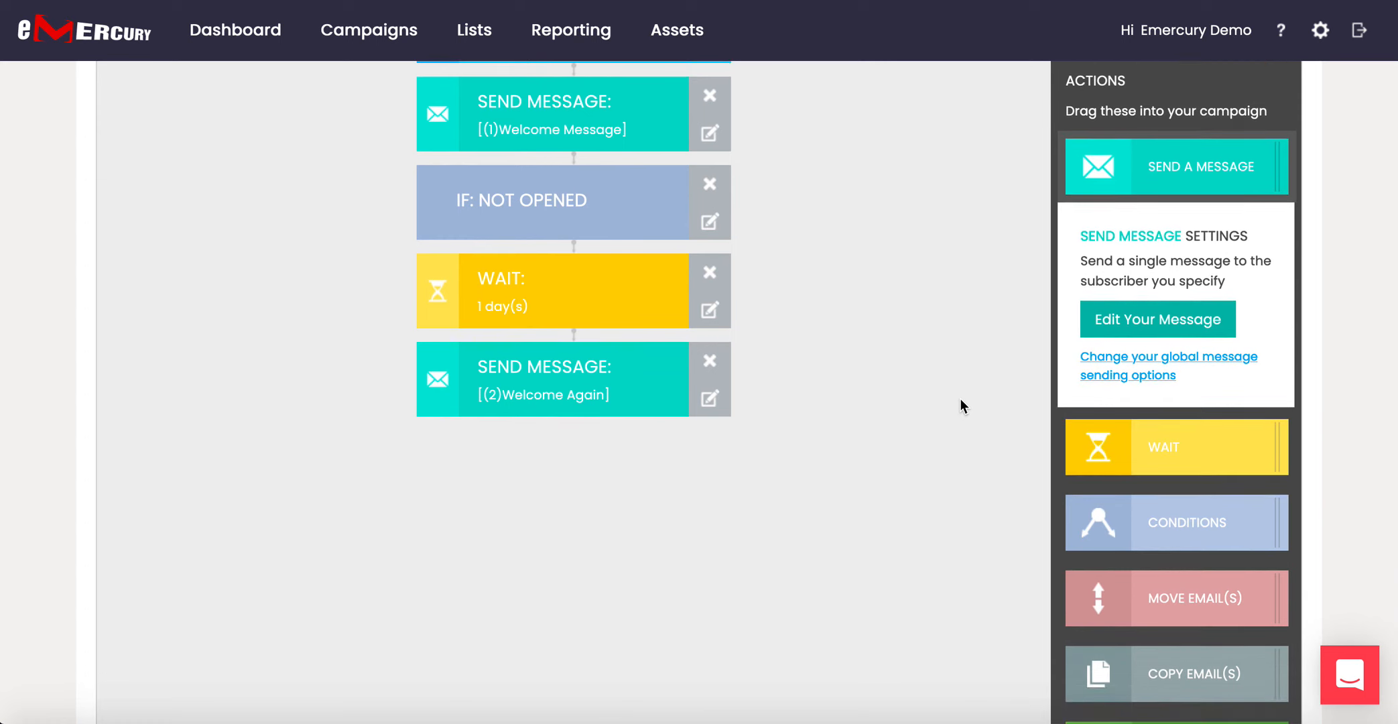
{"action": "left_click_drag", "start_coordinate": [1178, 531], "coordinate": [508, 405]}
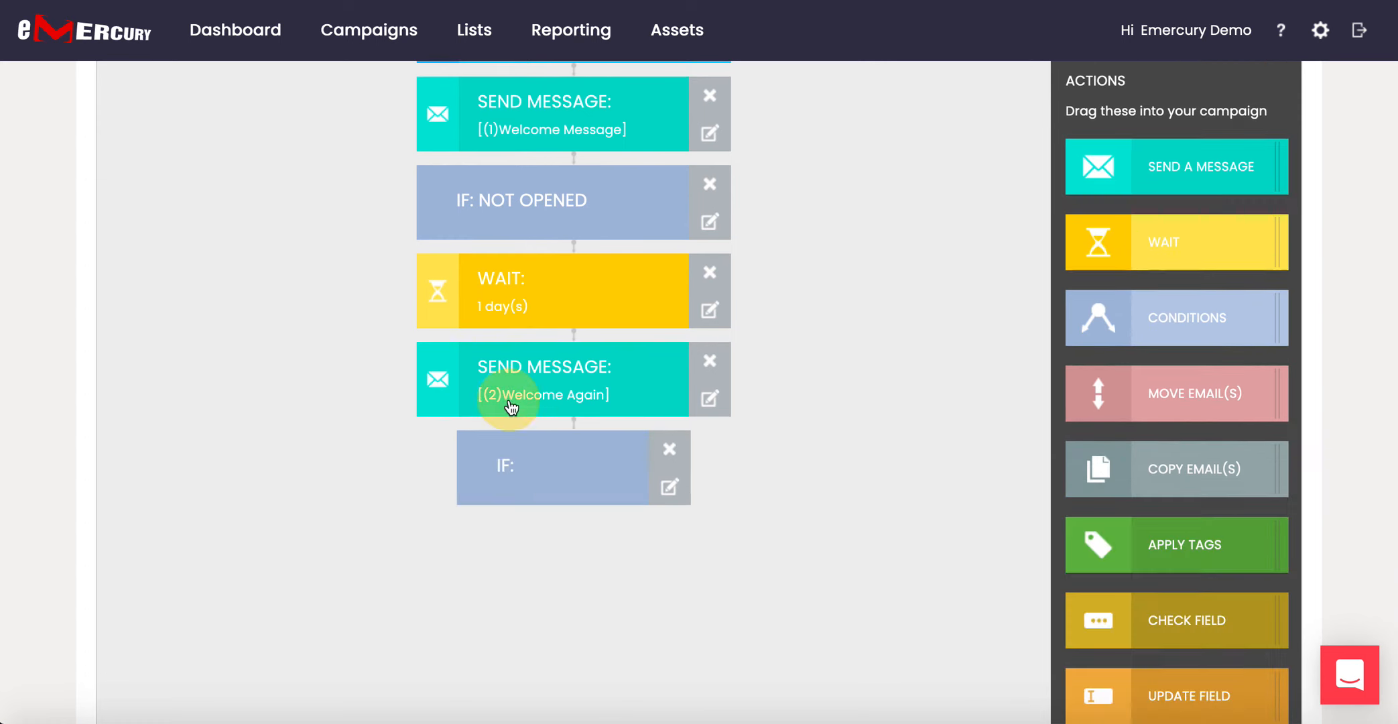
{"action": "left_click", "coordinate": [566, 476]}
{"action": "left_click", "coordinate": [1158, 462]}
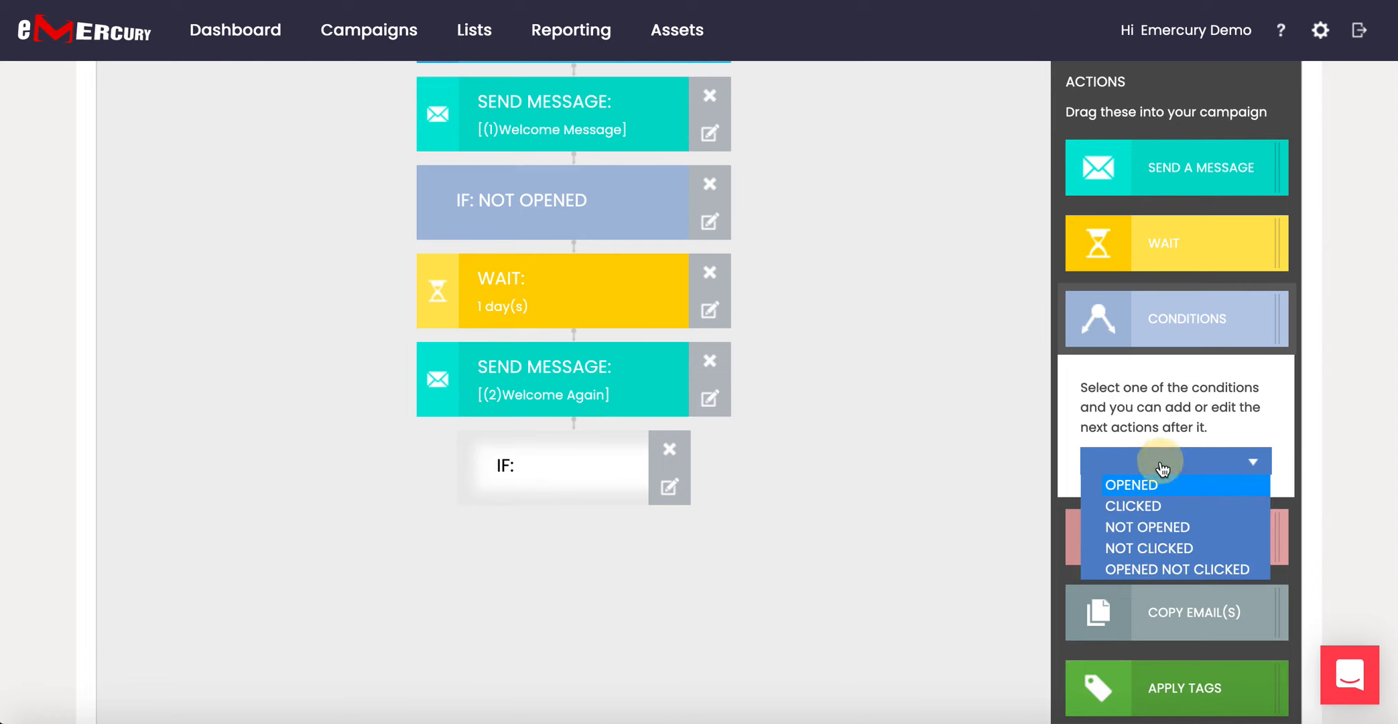
{"action": "left_click", "coordinate": [1149, 526]}
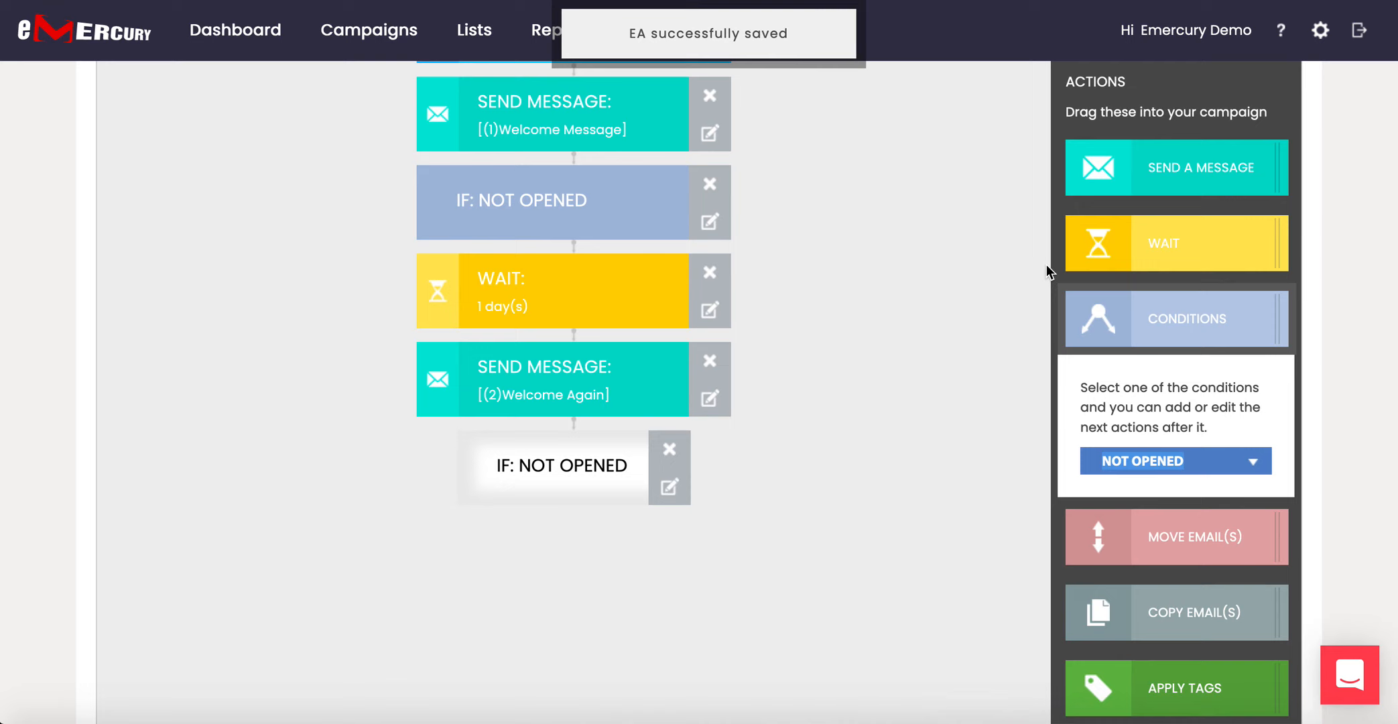
Add a 14-day wait, then a step moving subscribers to Demo List 2.
{"action": "left_click_drag", "start_coordinate": [1151, 244], "coordinate": [530, 499]}
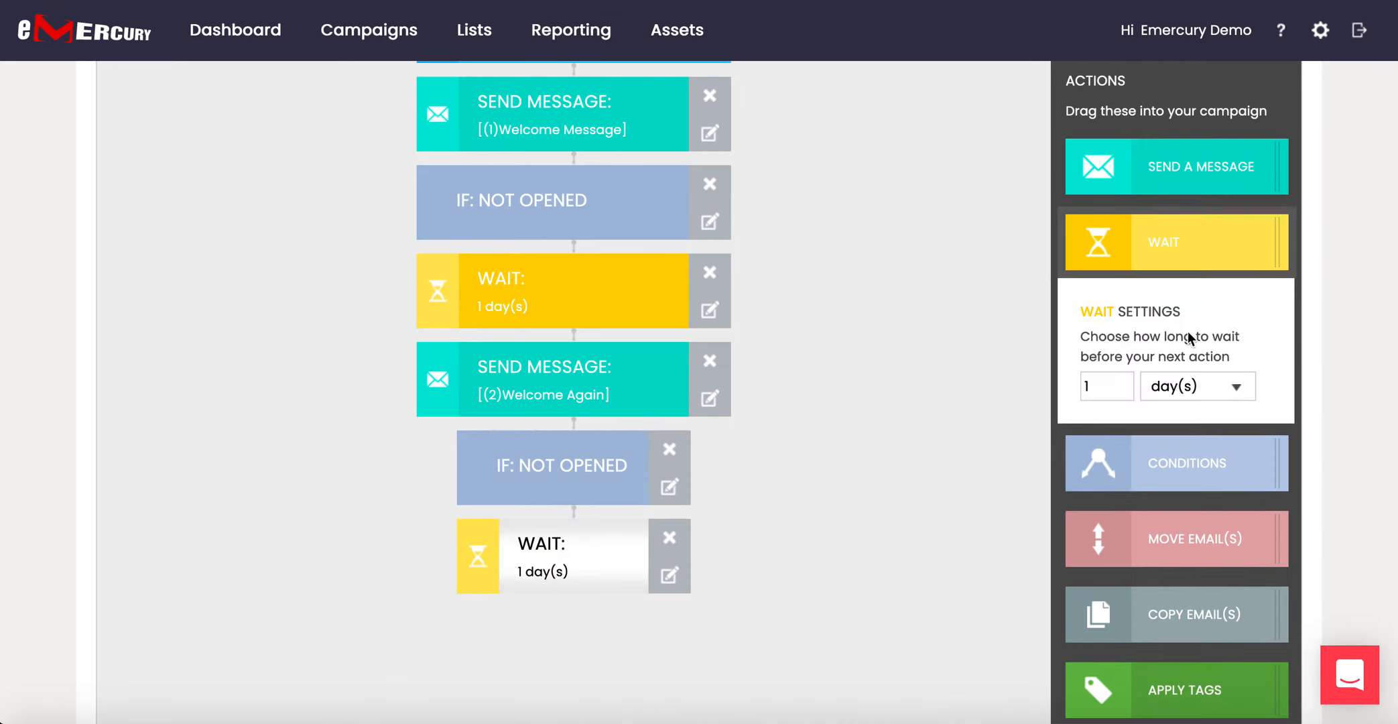
{"action": "left_click", "coordinate": [1111, 380]}
{"action": "type", "text": "4"}
{"action": "scroll", "coordinate": [1102, 537], "scroll_direction": "down", "scroll_amount": 2}
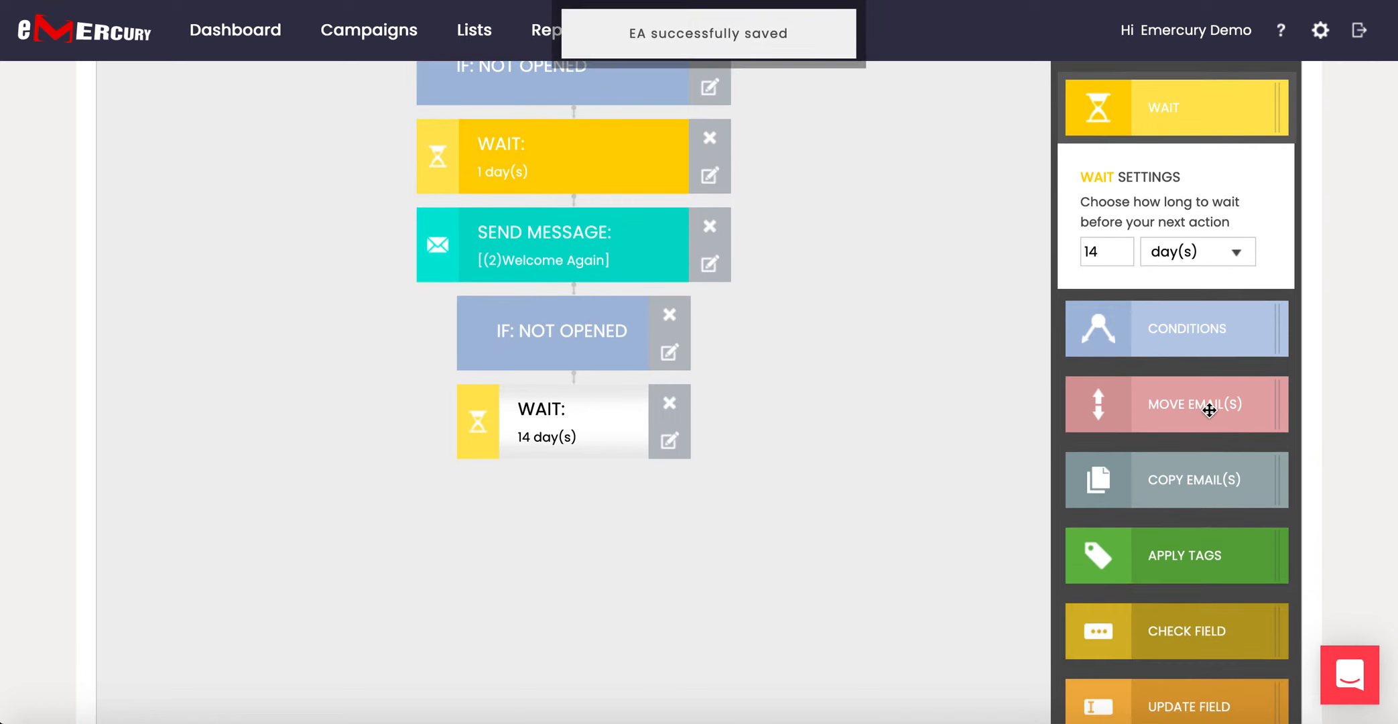
{"action": "left_click_drag", "start_coordinate": [1209, 410], "coordinate": [535, 446]}
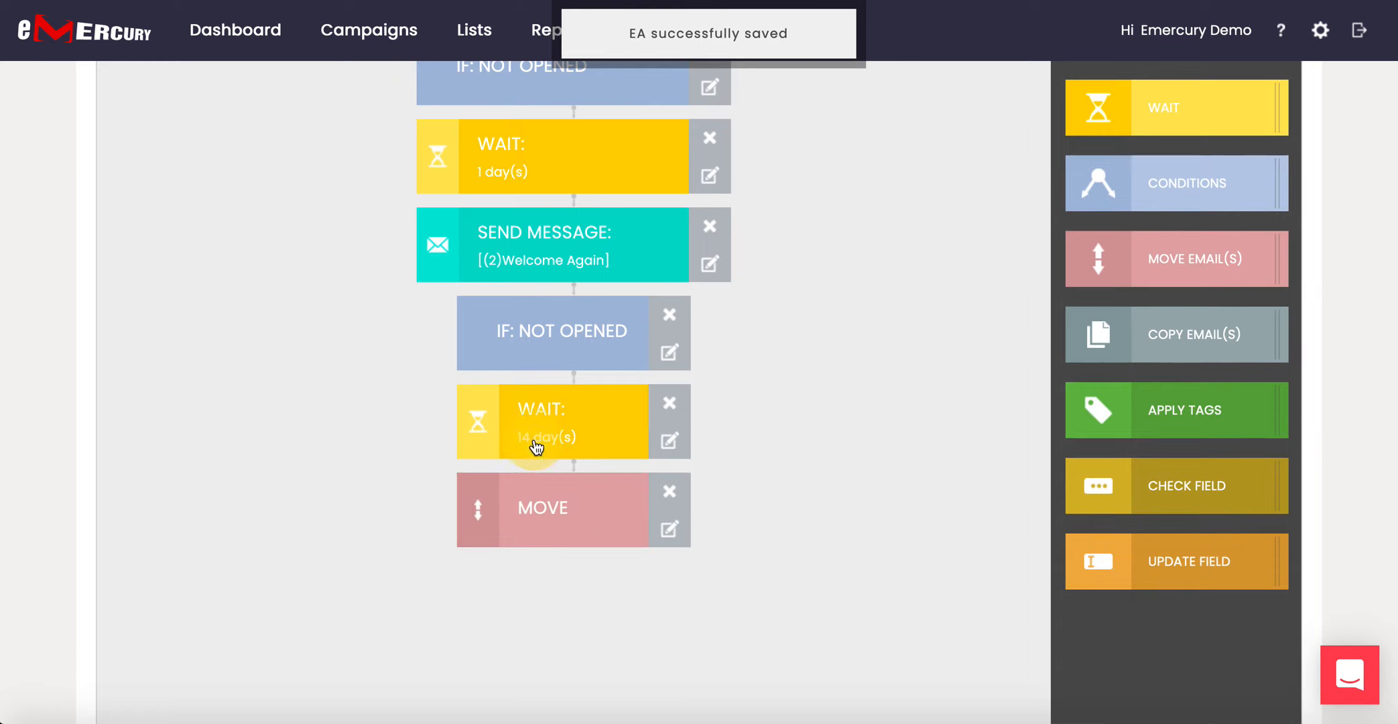
{"action": "left_click", "coordinate": [600, 520]}
{"action": "left_click", "coordinate": [1227, 403]}
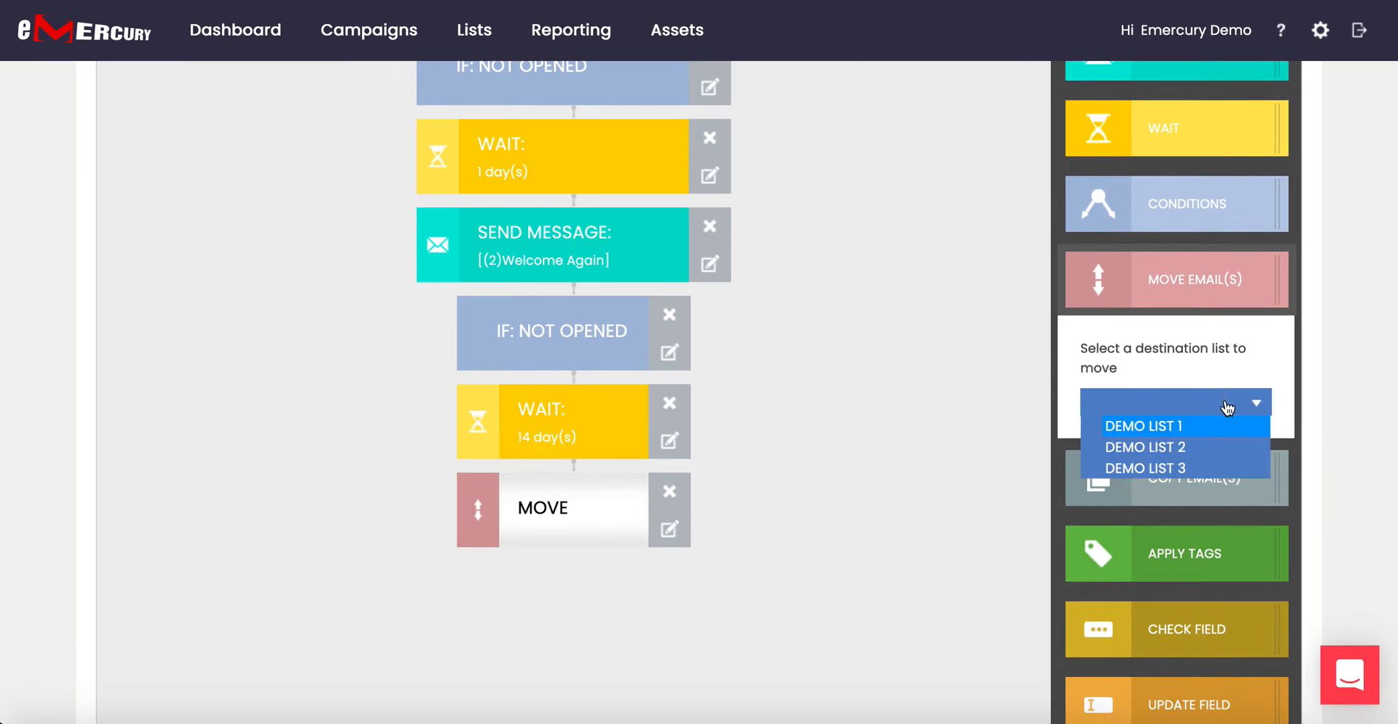
{"action": "left_click", "coordinate": [1174, 447]}
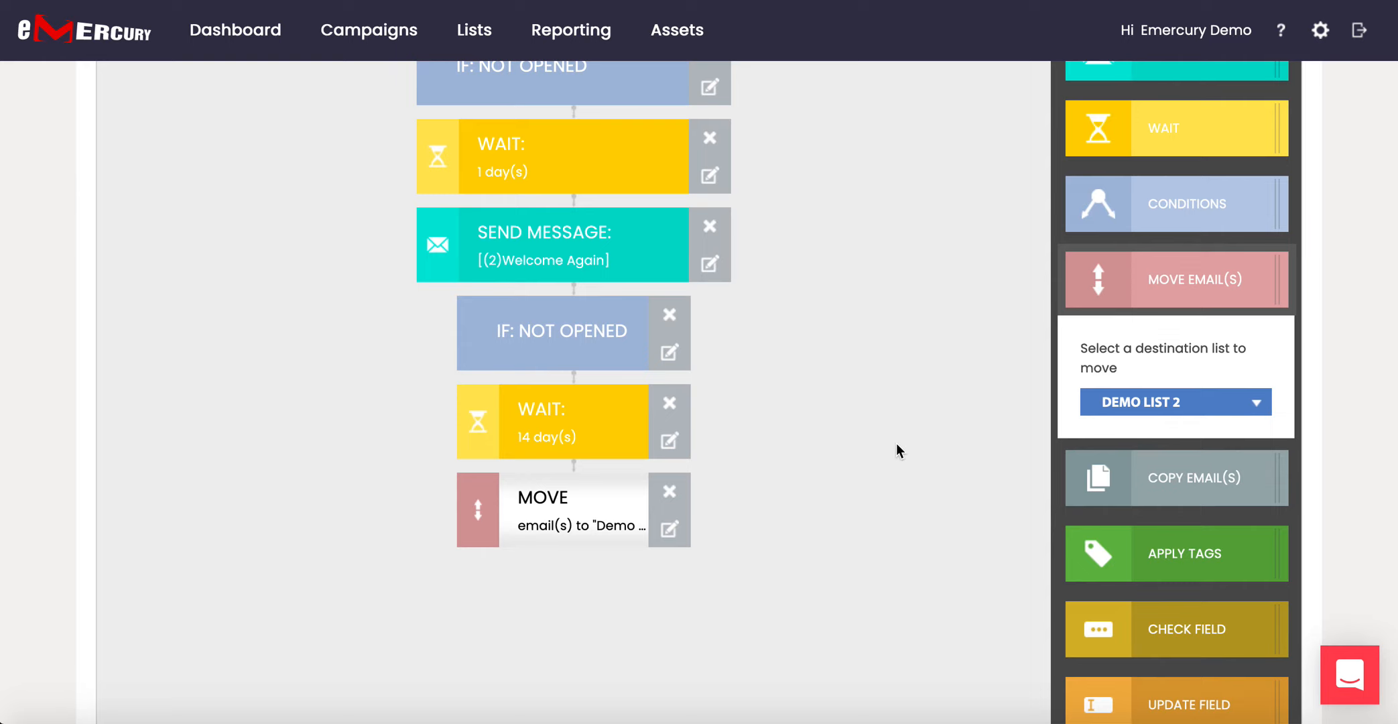
{"action": "scroll", "coordinate": [896, 444], "scroll_direction": "down", "scroll_amount": 1}
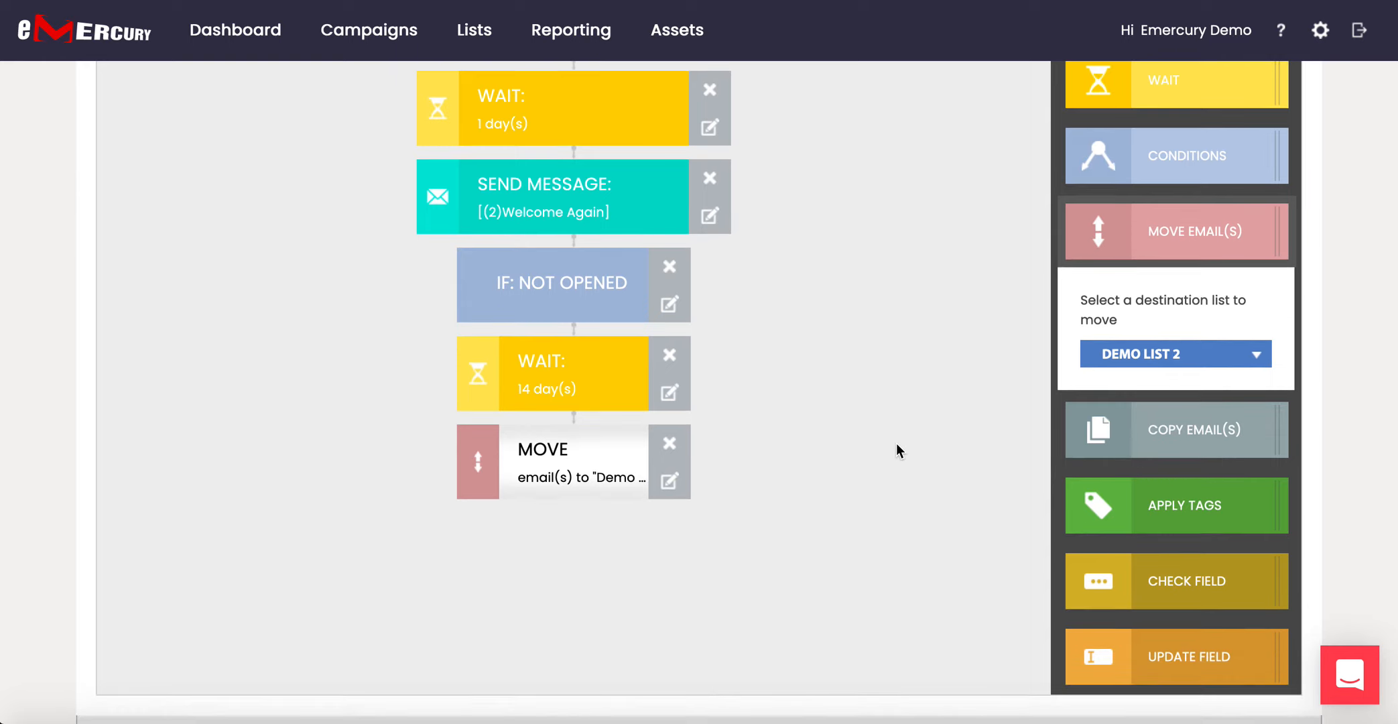
{"action": "scroll", "coordinate": [895, 444], "scroll_direction": "up", "scroll_amount": 3}
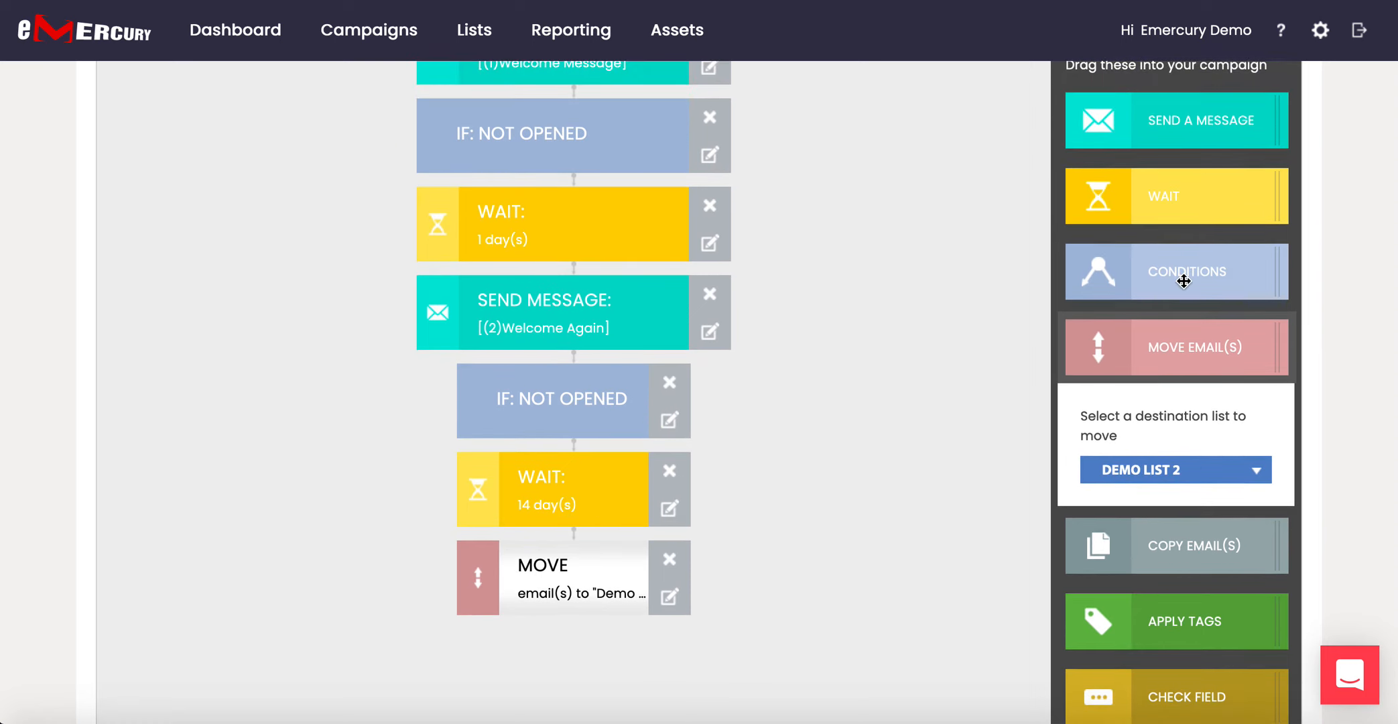
Add an OPENED condition beside the not-opened branch.
{"action": "left_click_drag", "start_coordinate": [1197, 272], "coordinate": [678, 376]}
{"action": "left_click", "coordinate": [693, 405]}
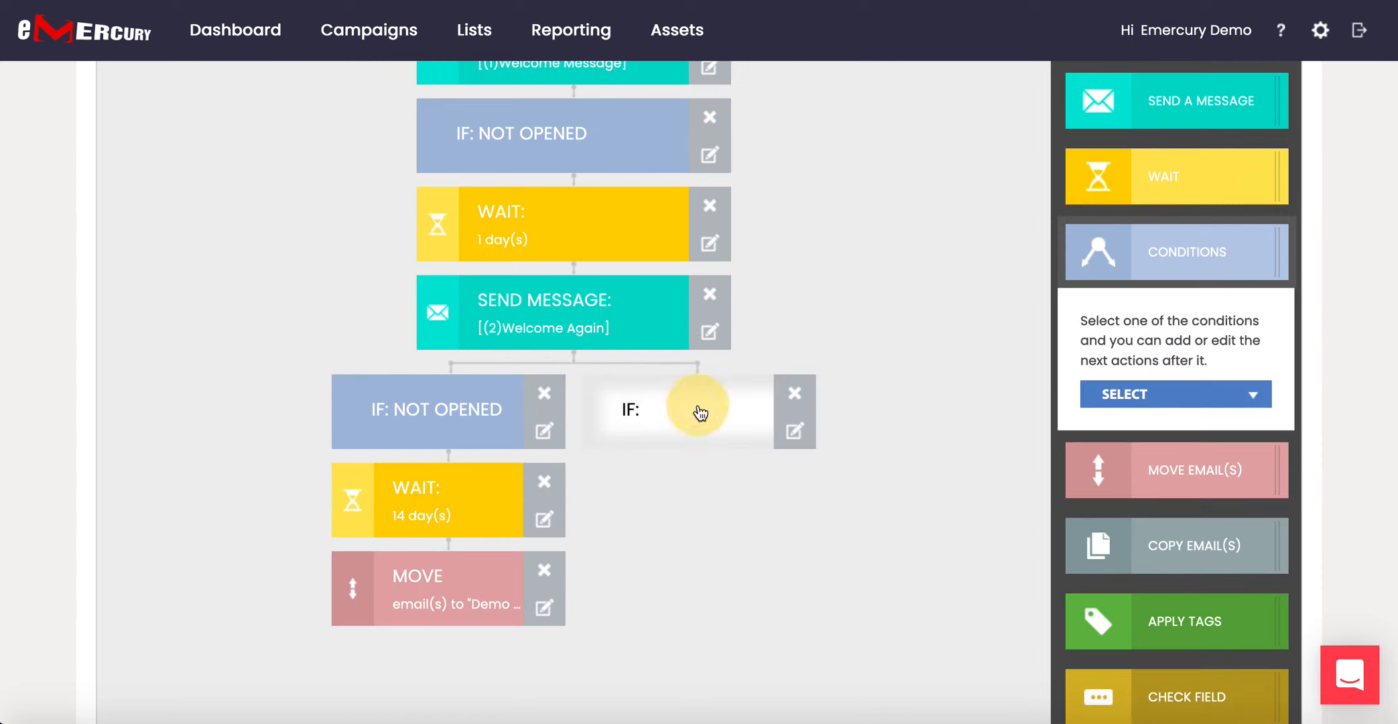
{"action": "left_click", "coordinate": [1147, 397]}
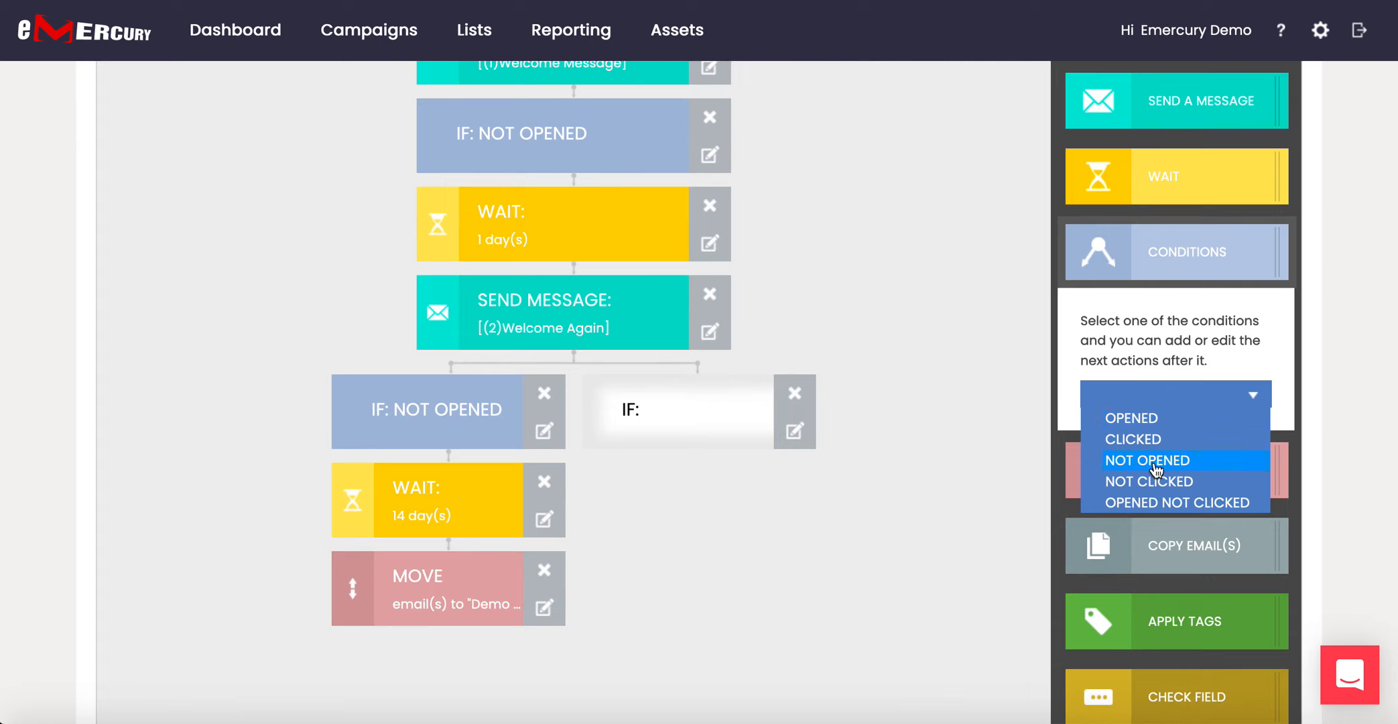
{"action": "left_click", "coordinate": [1153, 419]}
{"action": "left_click", "coordinate": [873, 544]}
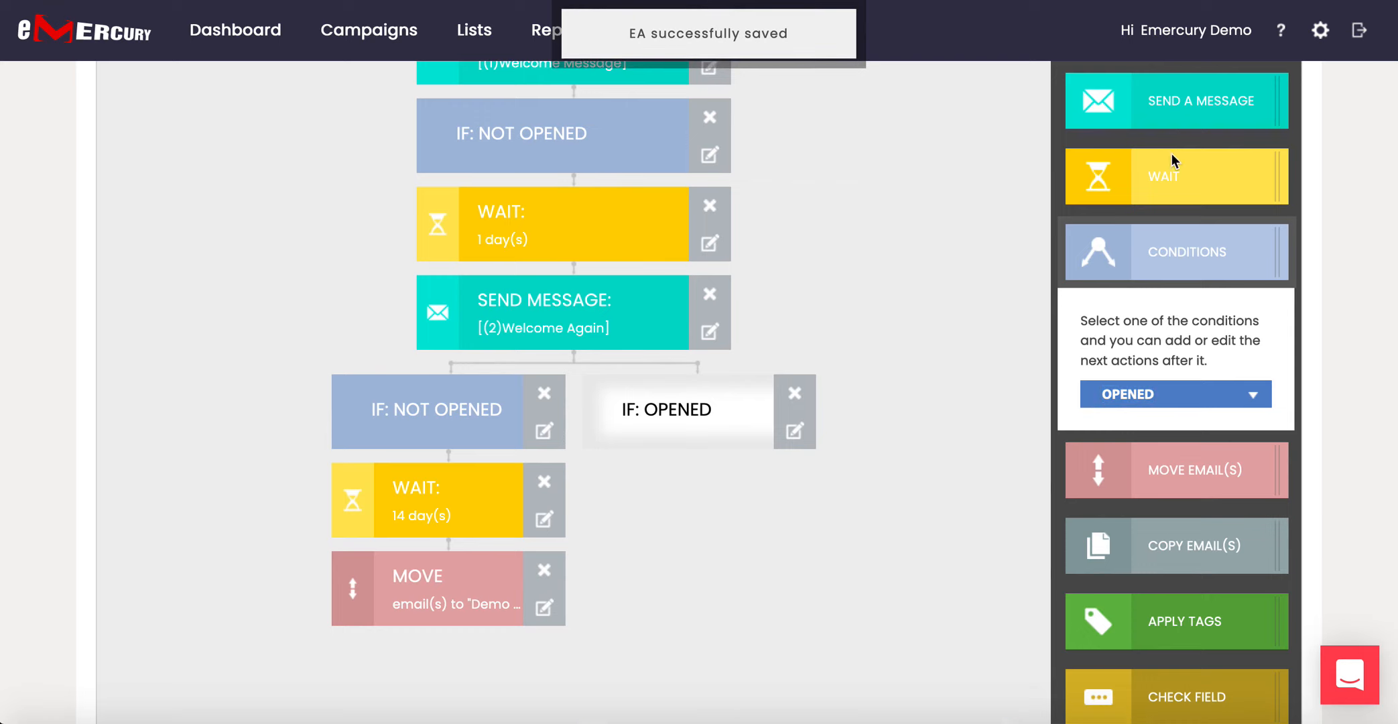
Remove the message step mistakenly added under the IF: OPENED branch.
{"action": "left_click", "coordinate": [1179, 105]}
{"action": "left_click_drag", "start_coordinate": [1180, 106], "coordinate": [660, 469]}
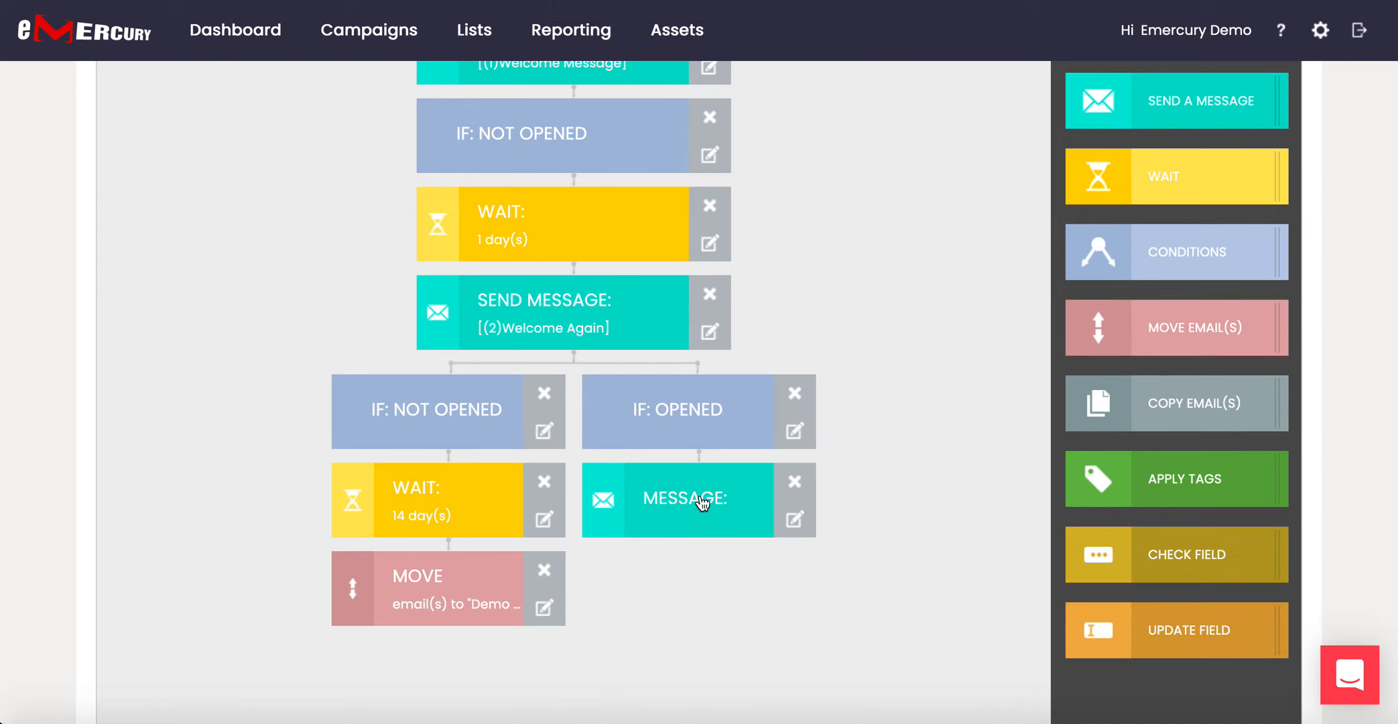
{"action": "left_click", "coordinate": [794, 481]}
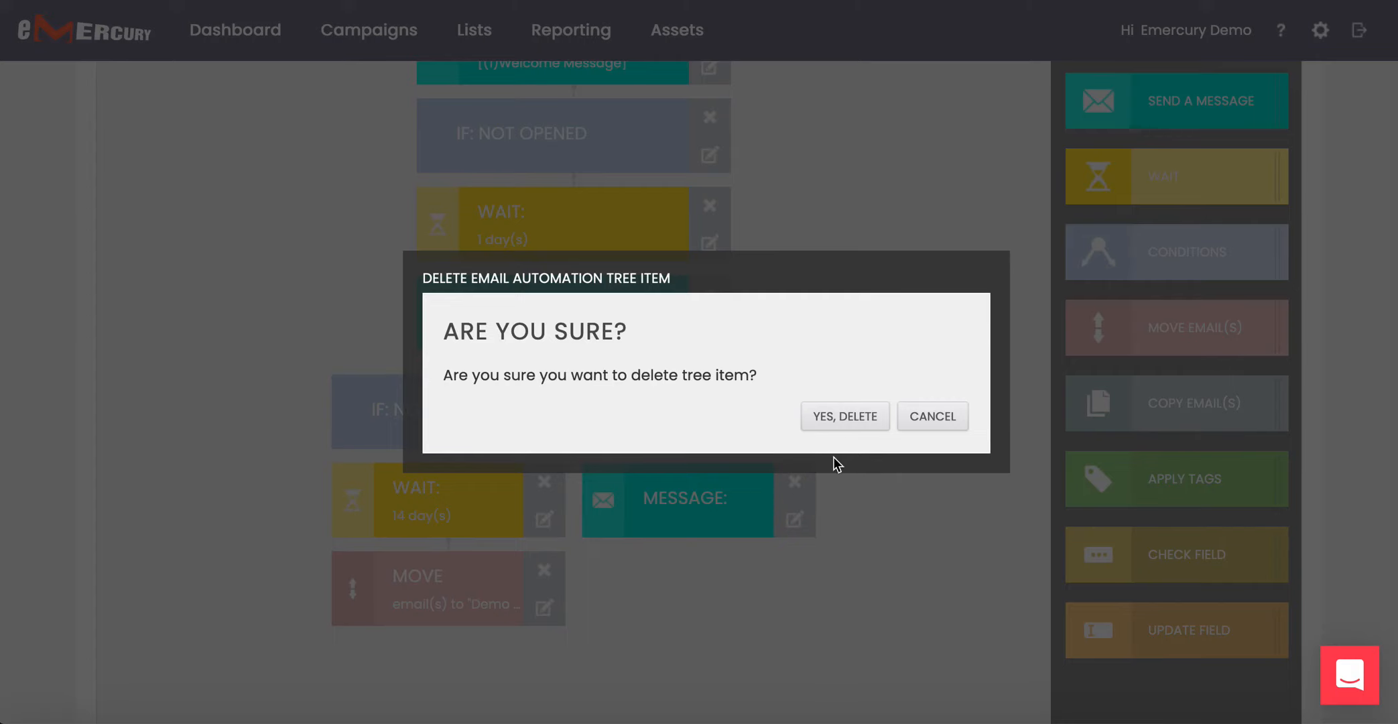
{"action": "left_click", "coordinate": [869, 418]}
Add a 30-minute wait under IF: OPENED, followed by a new message step.
{"action": "left_click", "coordinate": [1180, 303]}
{"action": "left_click_drag", "start_coordinate": [1180, 302], "coordinate": [727, 494]}
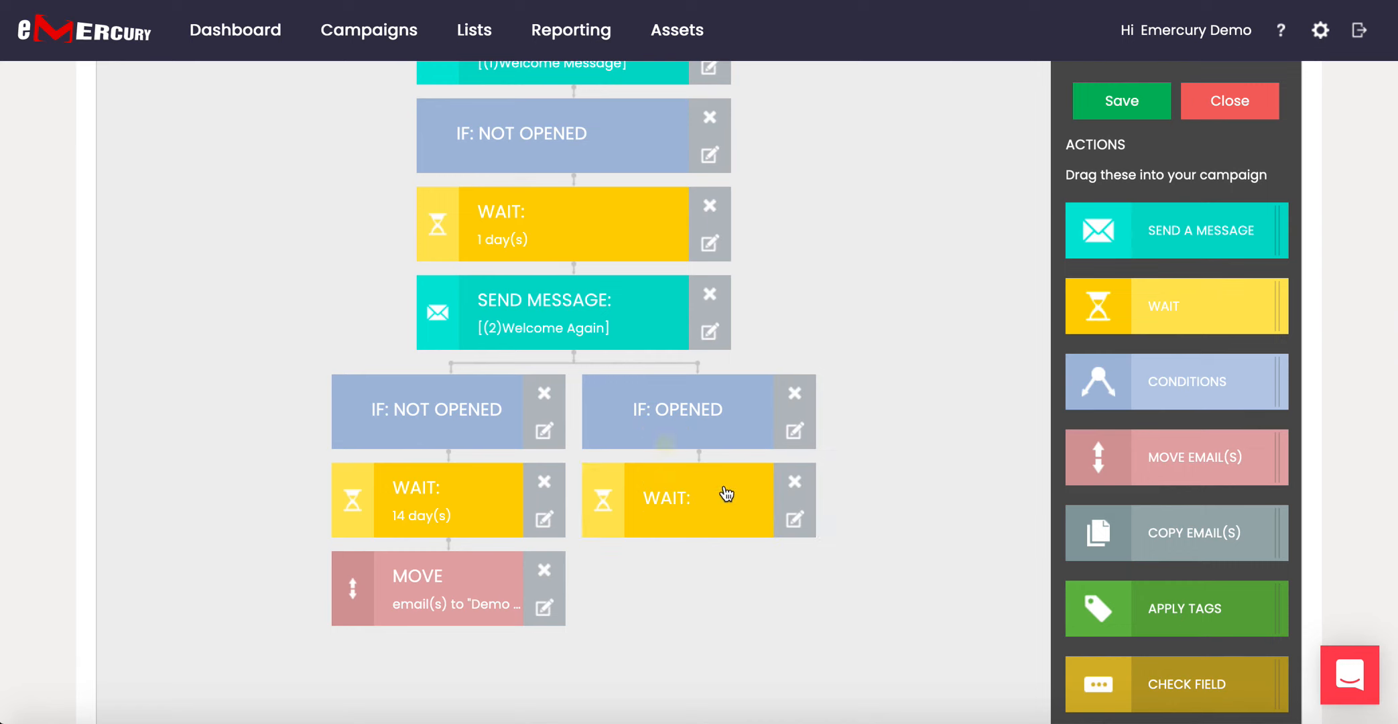
{"action": "left_click", "coordinate": [1188, 322]}
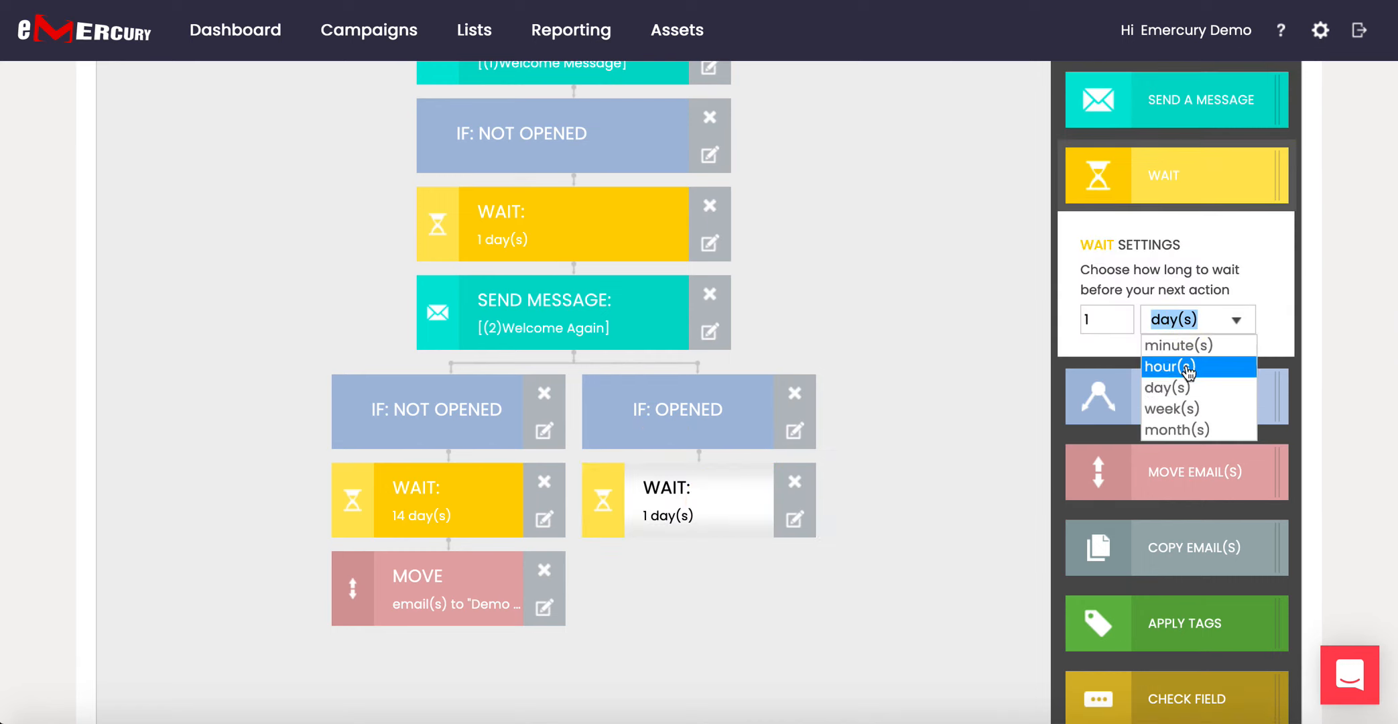
{"action": "left_click", "coordinate": [1191, 346]}
{"action": "left_click", "coordinate": [1110, 323]}
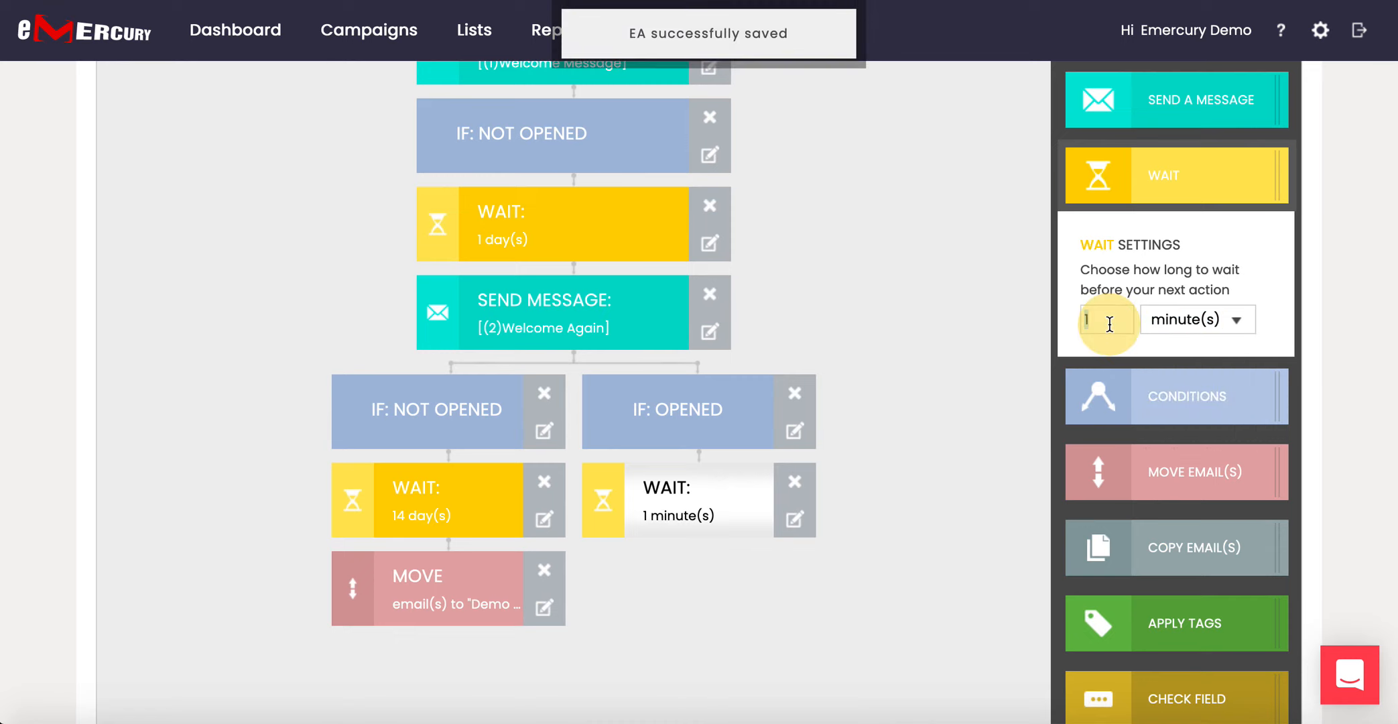
{"action": "type", "text": "30"}
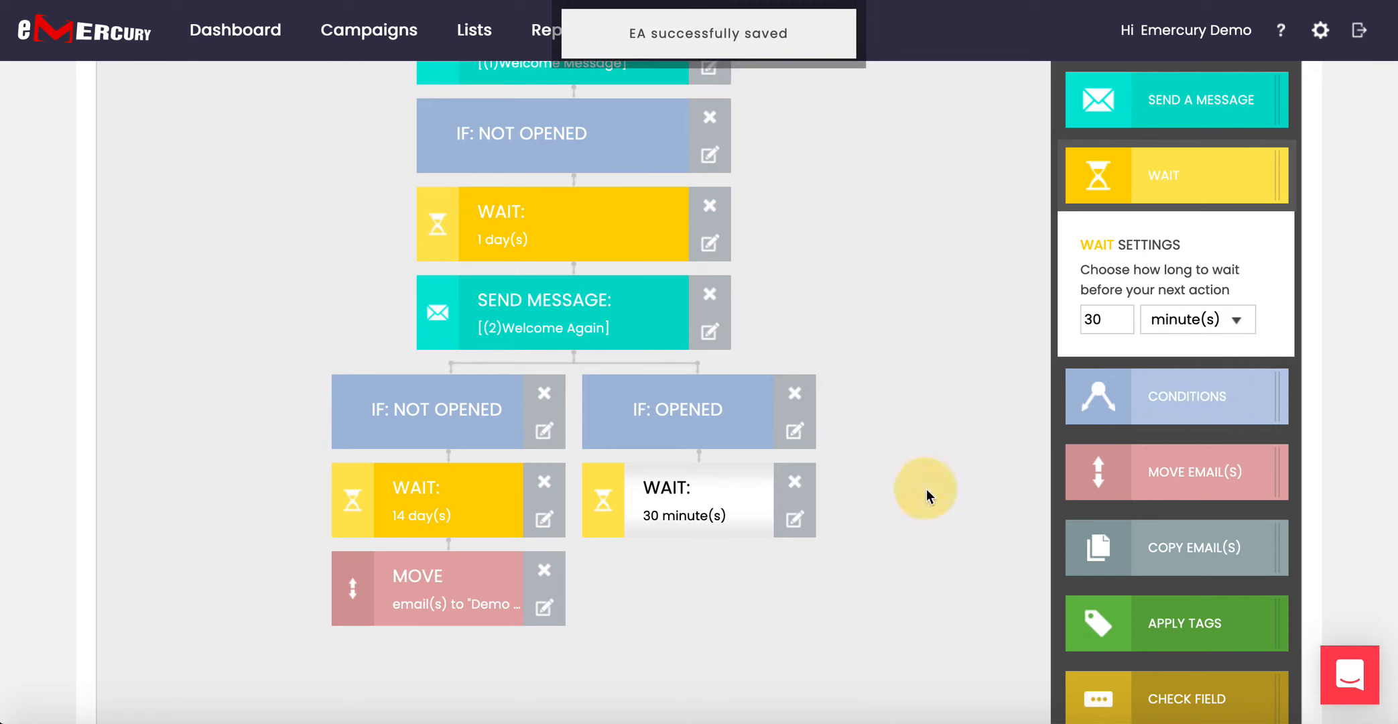
{"action": "left_click_drag", "start_coordinate": [1186, 106], "coordinate": [654, 529]}
Set friendly name '(3) Follow Up', from name 'Emercury' and subject '...next steps'.
{"action": "left_click", "coordinate": [692, 595]}
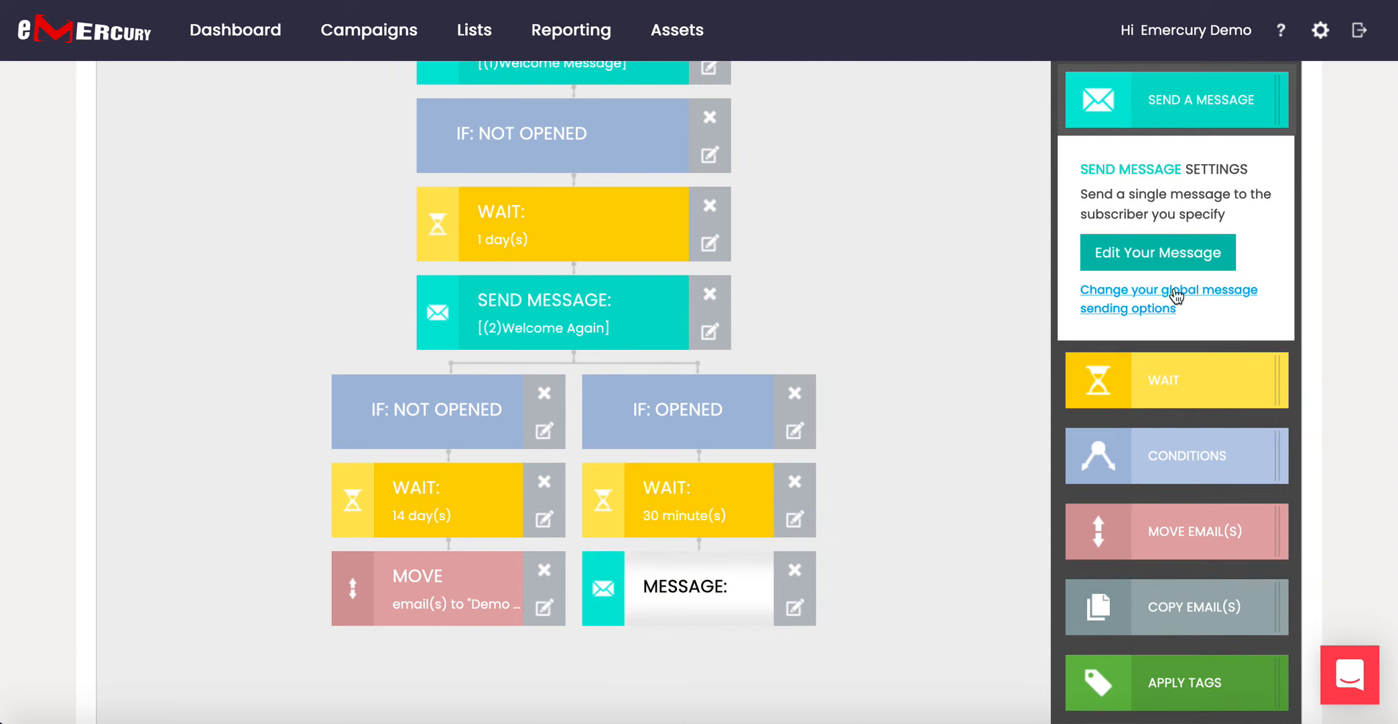
{"action": "left_click", "coordinate": [1185, 260]}
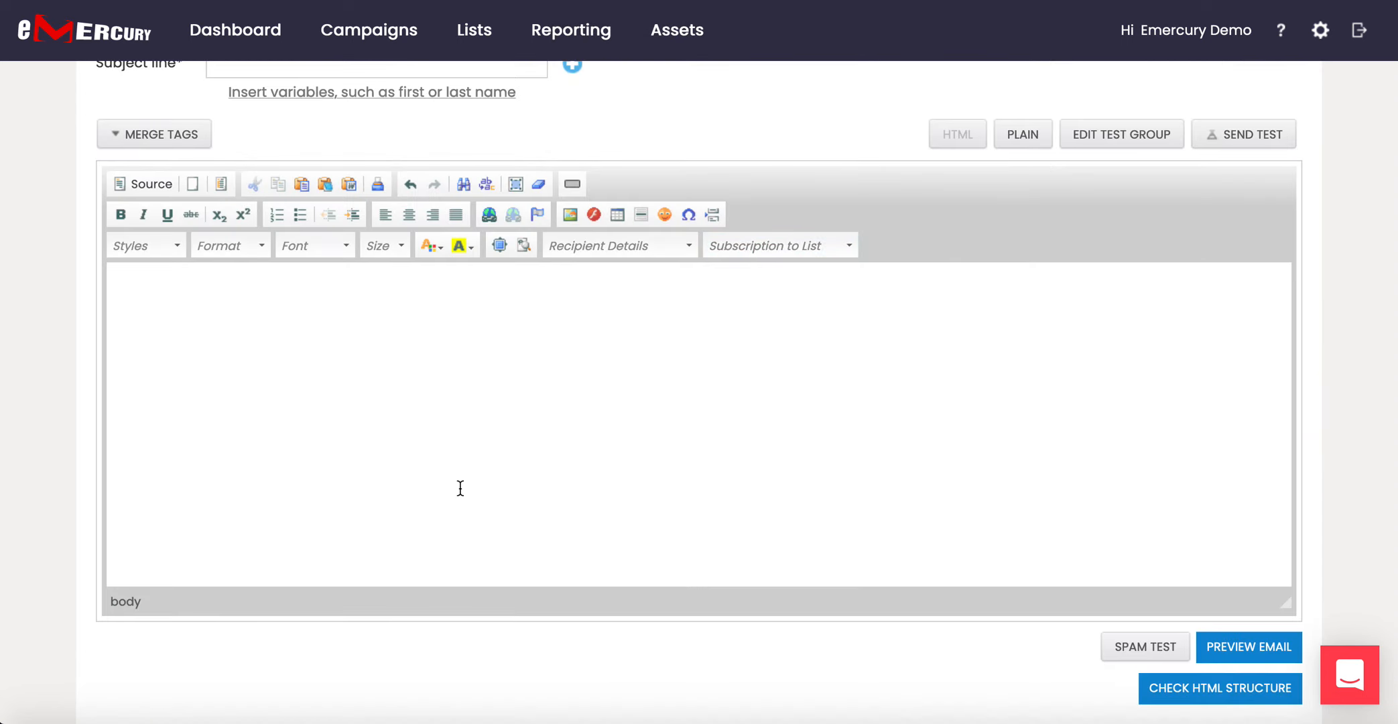
{"action": "scroll", "coordinate": [458, 487], "scroll_direction": "up", "scroll_amount": 5}
{"action": "left_click", "coordinate": [271, 244]}
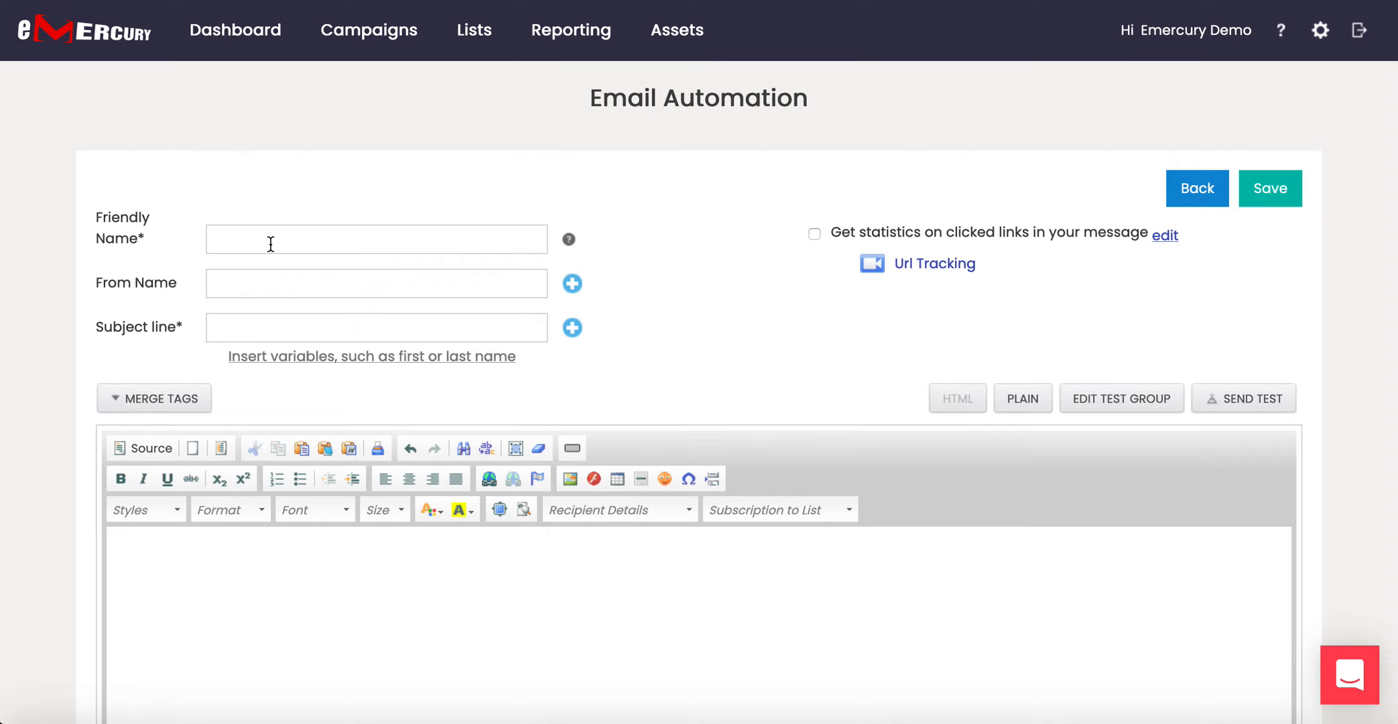
{"action": "type", "text": "(3) Follow Up"}
{"action": "type", "text": "Emercury"}
{"action": "key", "text": "Tab"}
{"action": "type", "text": "...nex"}
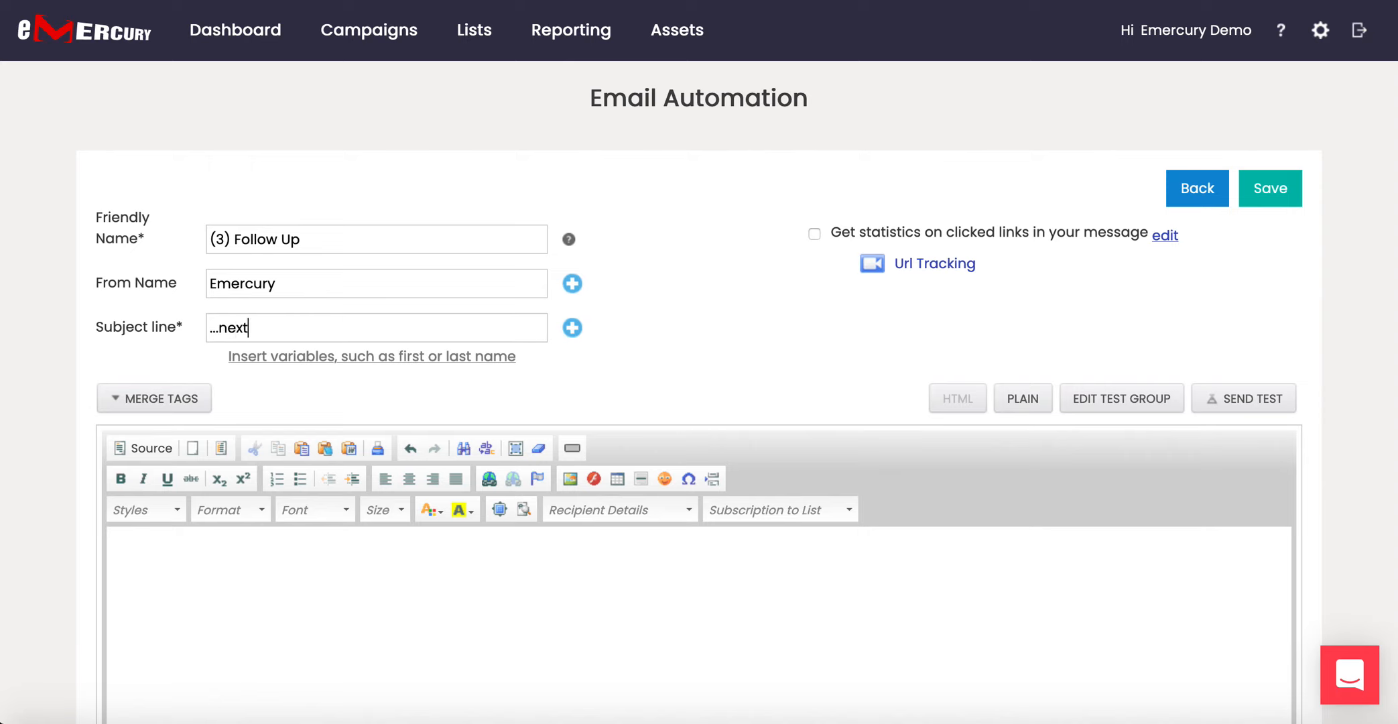
{"action": "type", "text": "t Ste"}
{"action": "key", "text": "BackSpace"}
{"action": "key", "text": "BackSpace"}
{"action": "key", "text": "BackSpace"}
{"action": "type", "text": "steps"}
Write a first-name greeting body about joining the Emercury team and what's next, then save.
{"action": "left_click", "coordinate": [221, 552]}
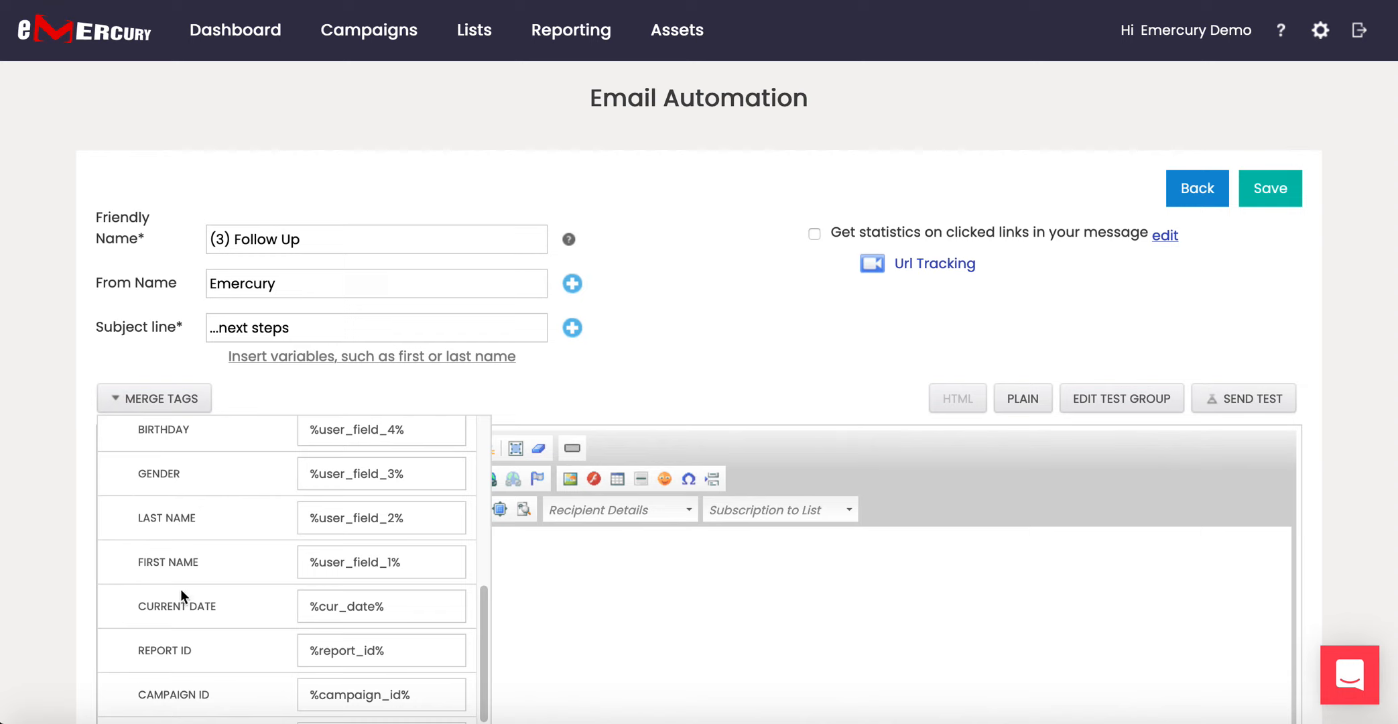
{"action": "left_click", "coordinate": [178, 569]}
{"action": "type", "text": ","}
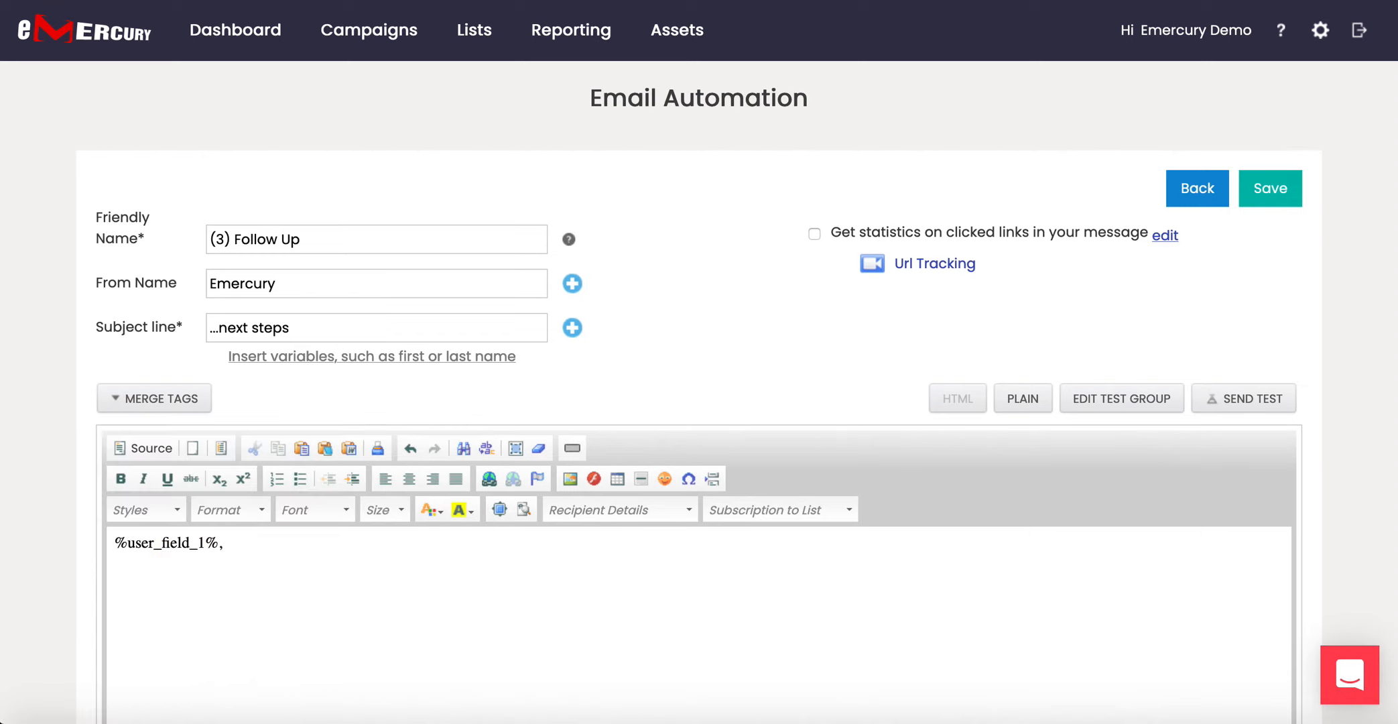
{"action": "type", "text": "I'm so glad you are pa"}
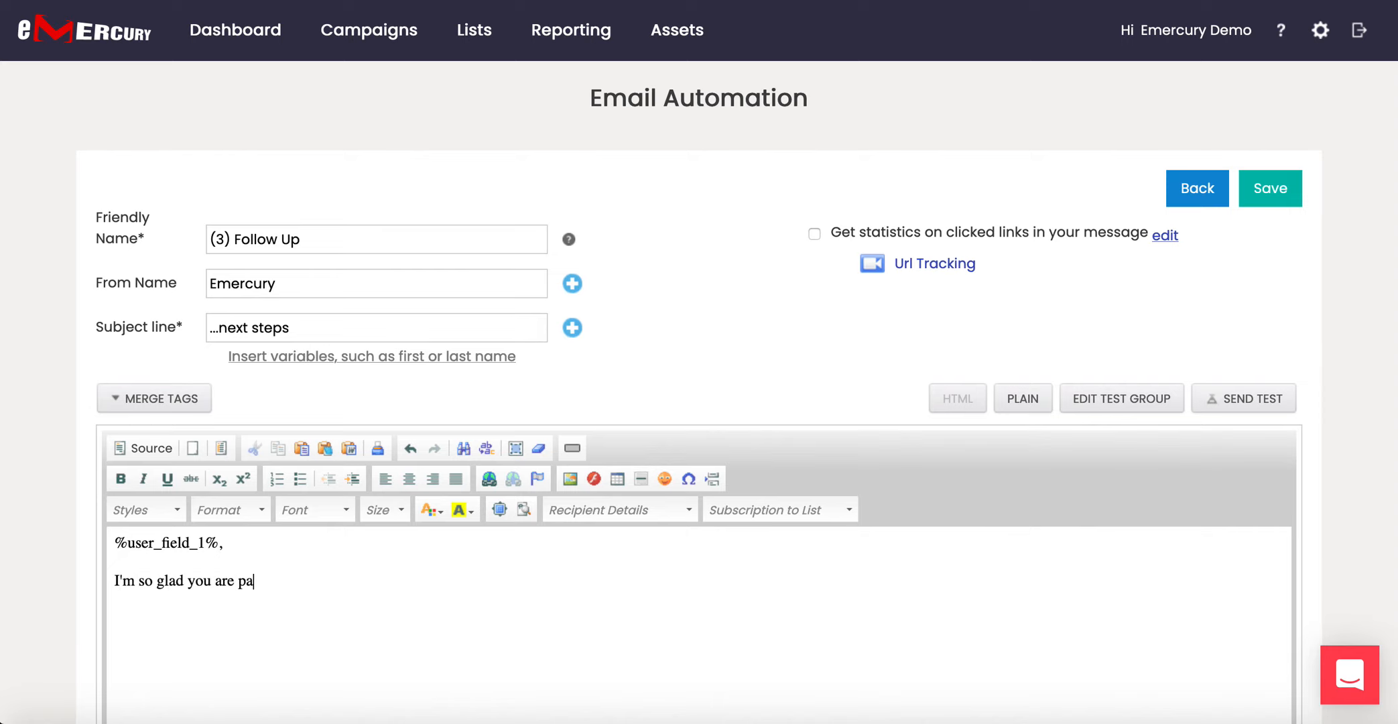
{"action": "type", "text": "rt of the Emercury team. I can't wai"}
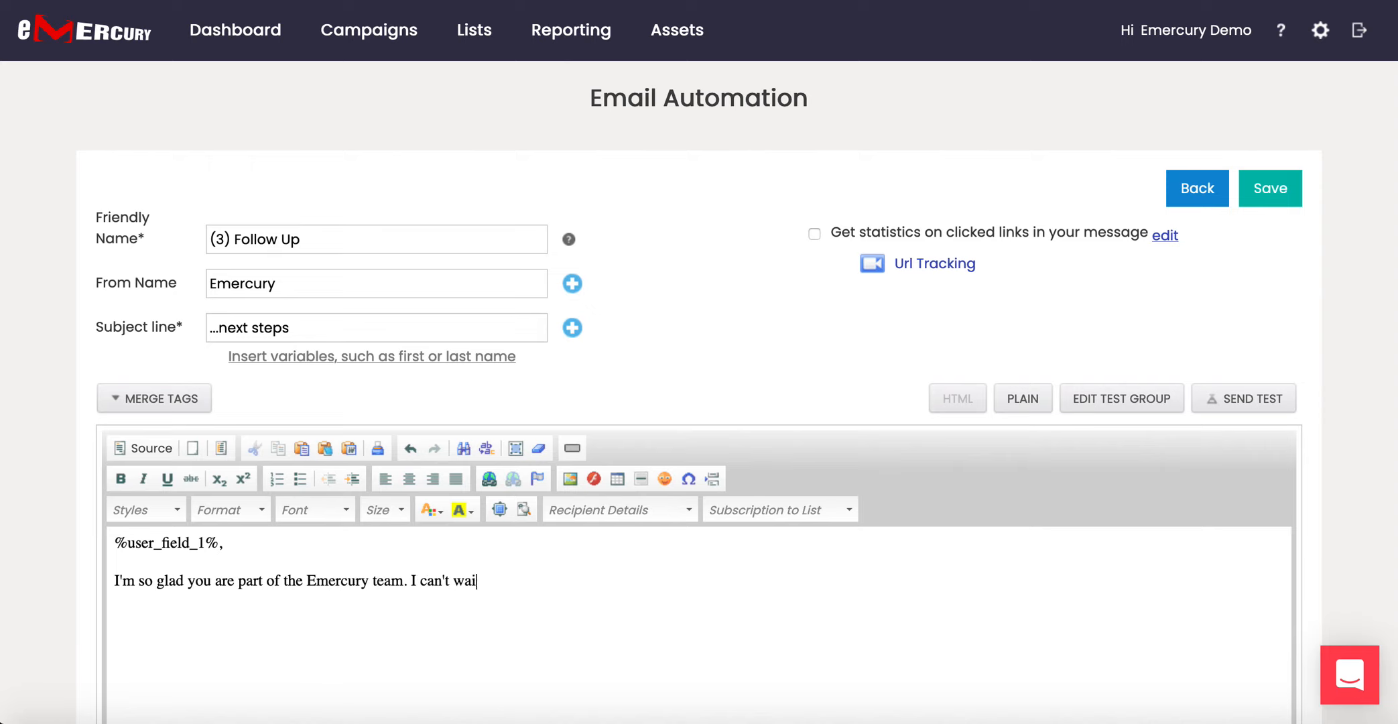
{"action": "type", "text": "t to show you whats next."}
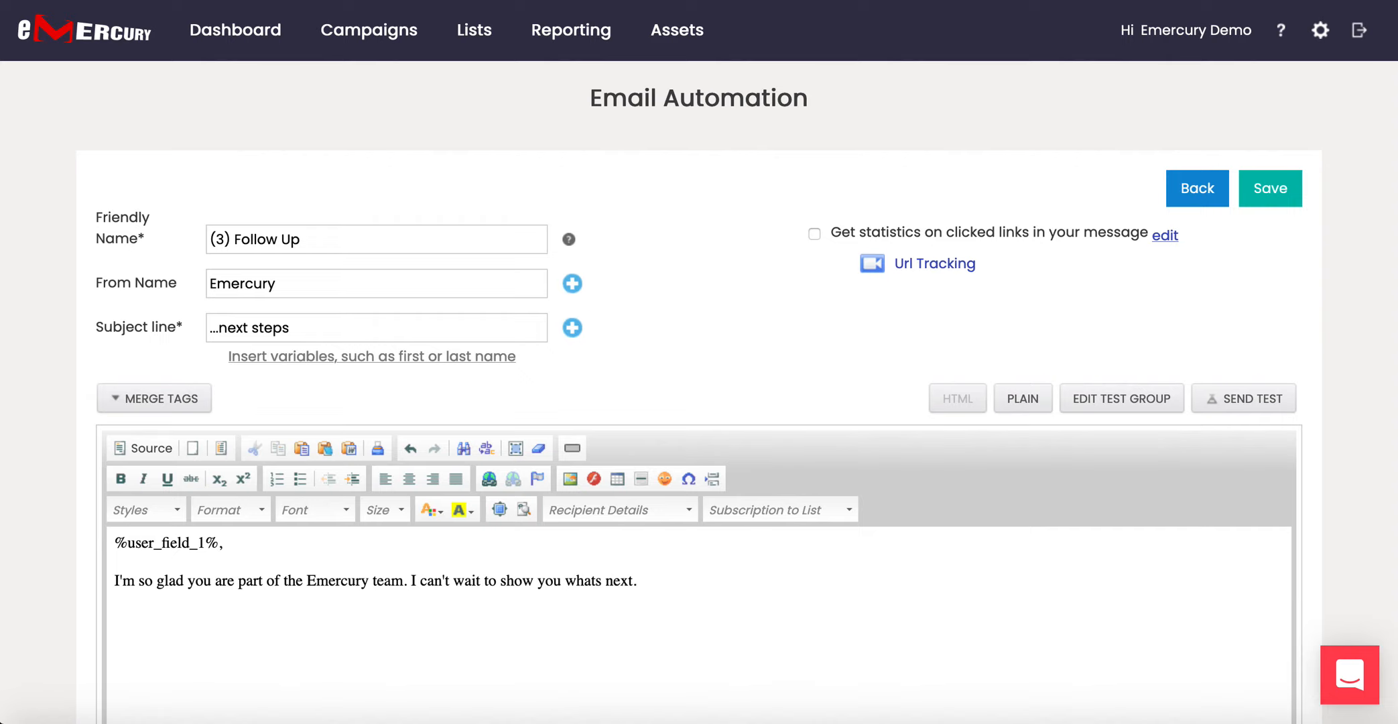
{"action": "scroll", "coordinate": [699, 569], "scroll_direction": "down", "scroll_amount": 2}
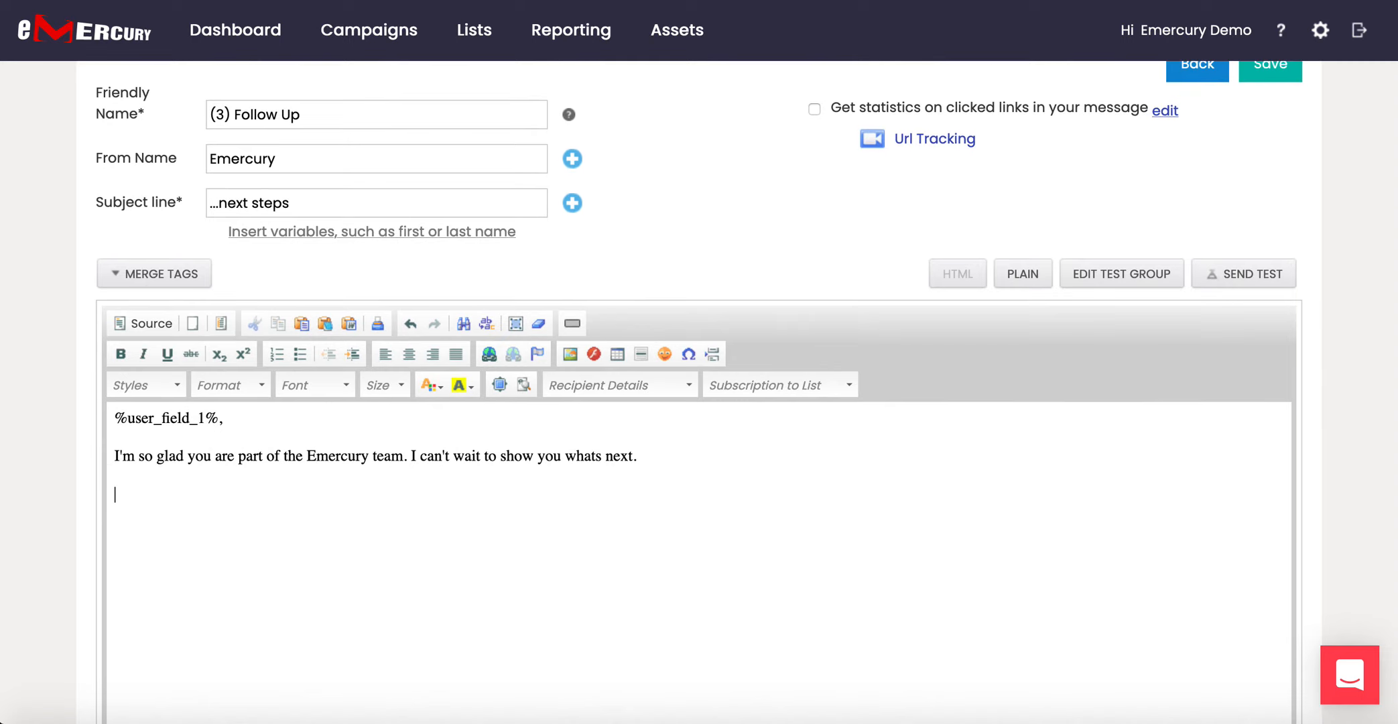
{"action": "scroll", "coordinate": [699, 570], "scroll_direction": "up", "scroll_amount": 1}
{"action": "scroll", "coordinate": [699, 402], "scroll_direction": "up", "scroll_amount": 1}
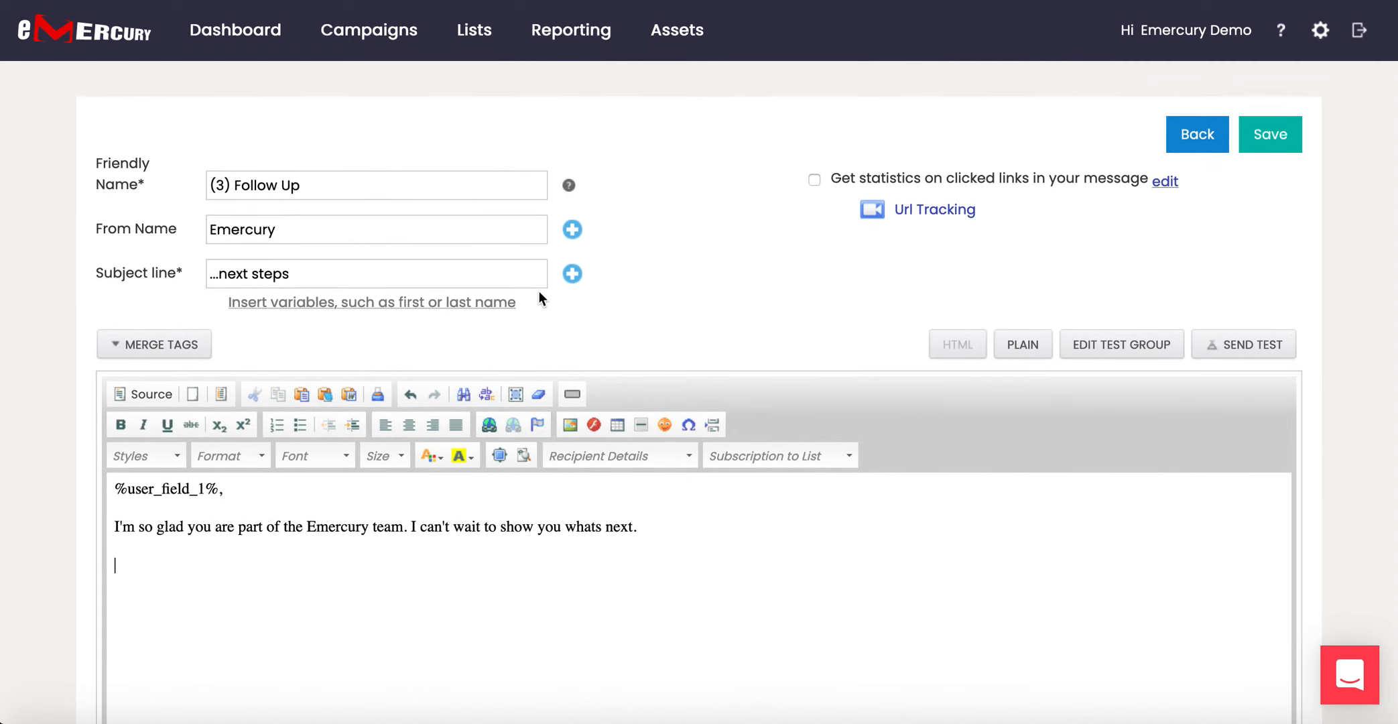
{"action": "left_click", "coordinate": [1273, 144]}
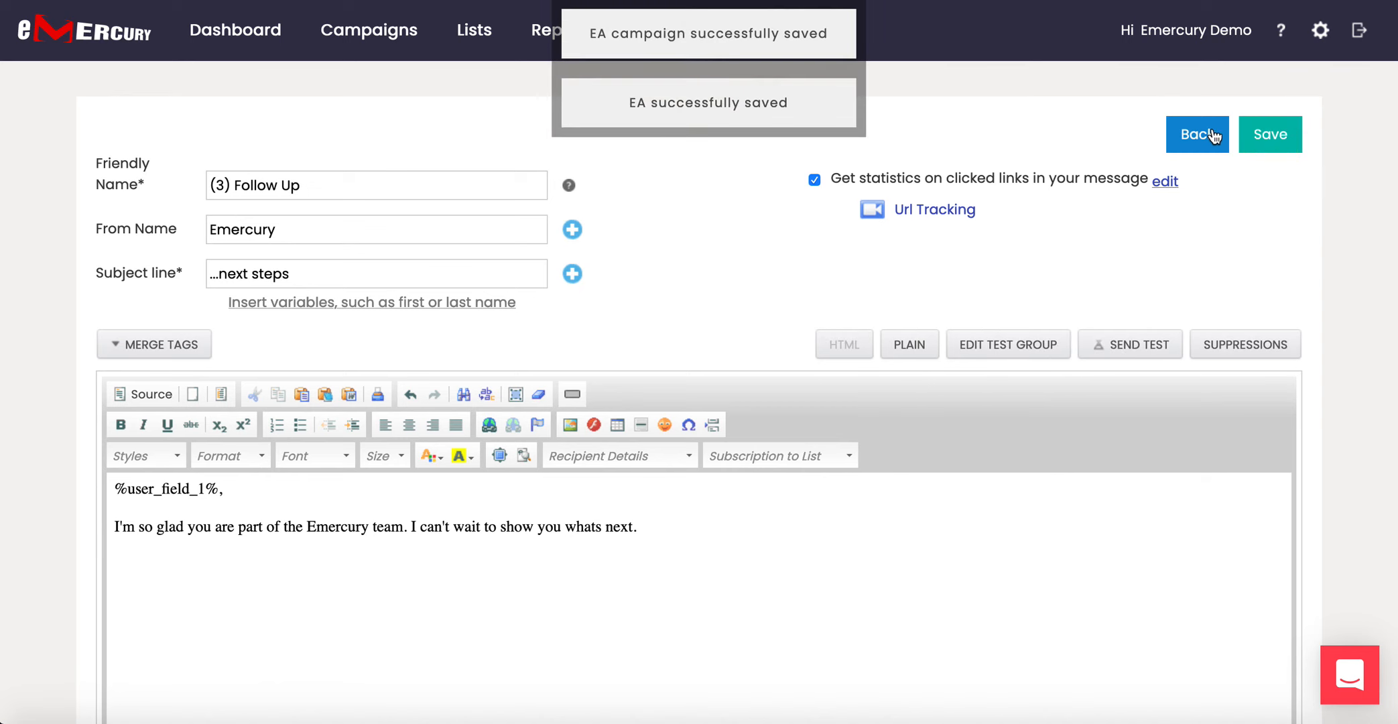
Go back to the flow builder and scroll down to (3) Follow Up after the 30-minute wait.
{"action": "left_click", "coordinate": [1213, 134]}
{"action": "scroll", "coordinate": [937, 270], "scroll_direction": "down", "scroll_amount": 4}
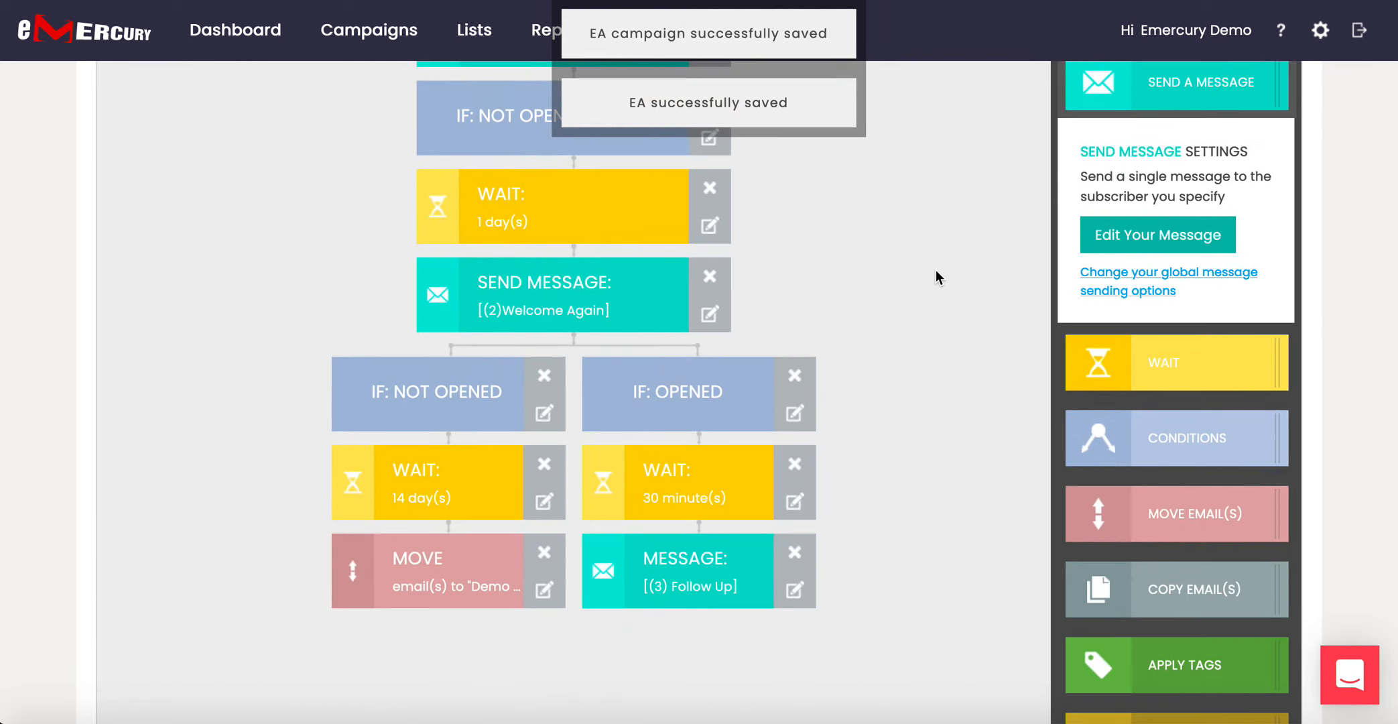
{"action": "scroll", "coordinate": [936, 270], "scroll_direction": "down", "scroll_amount": 1}
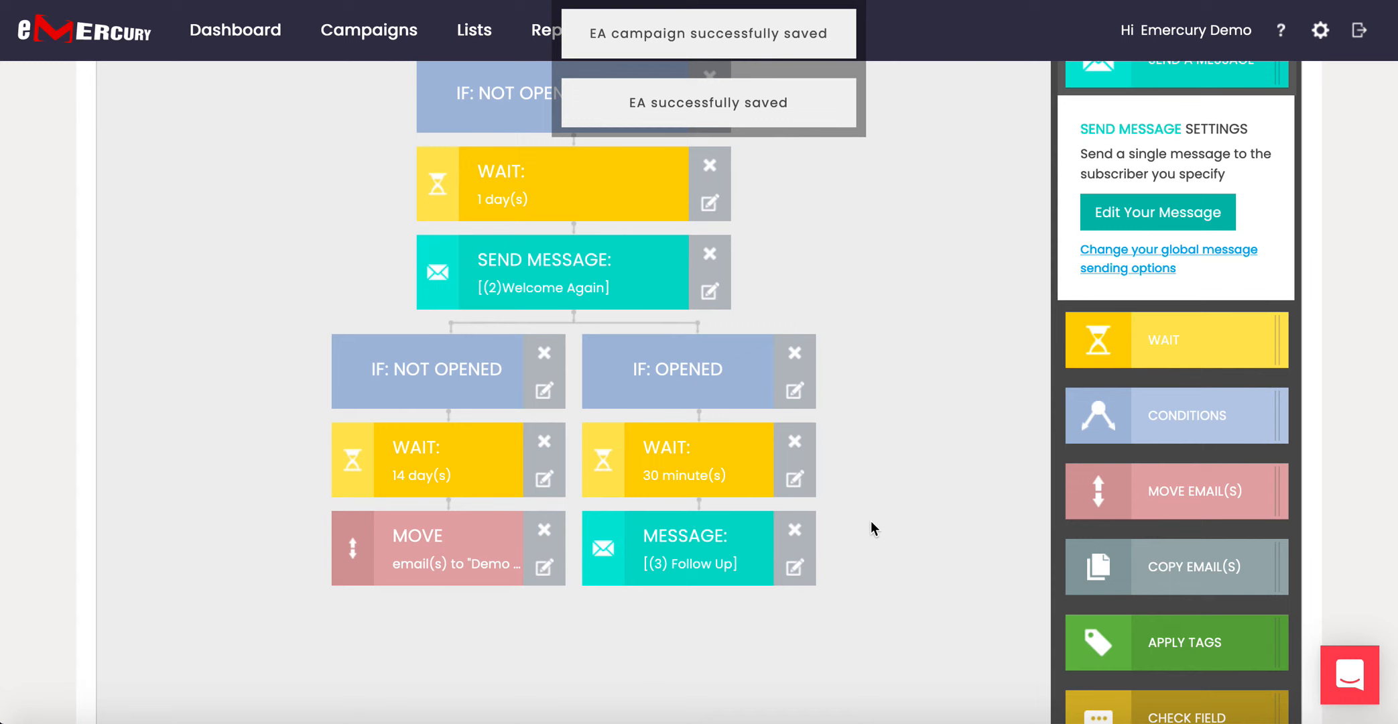
{"action": "scroll", "coordinate": [871, 523], "scroll_direction": "down", "scroll_amount": 1}
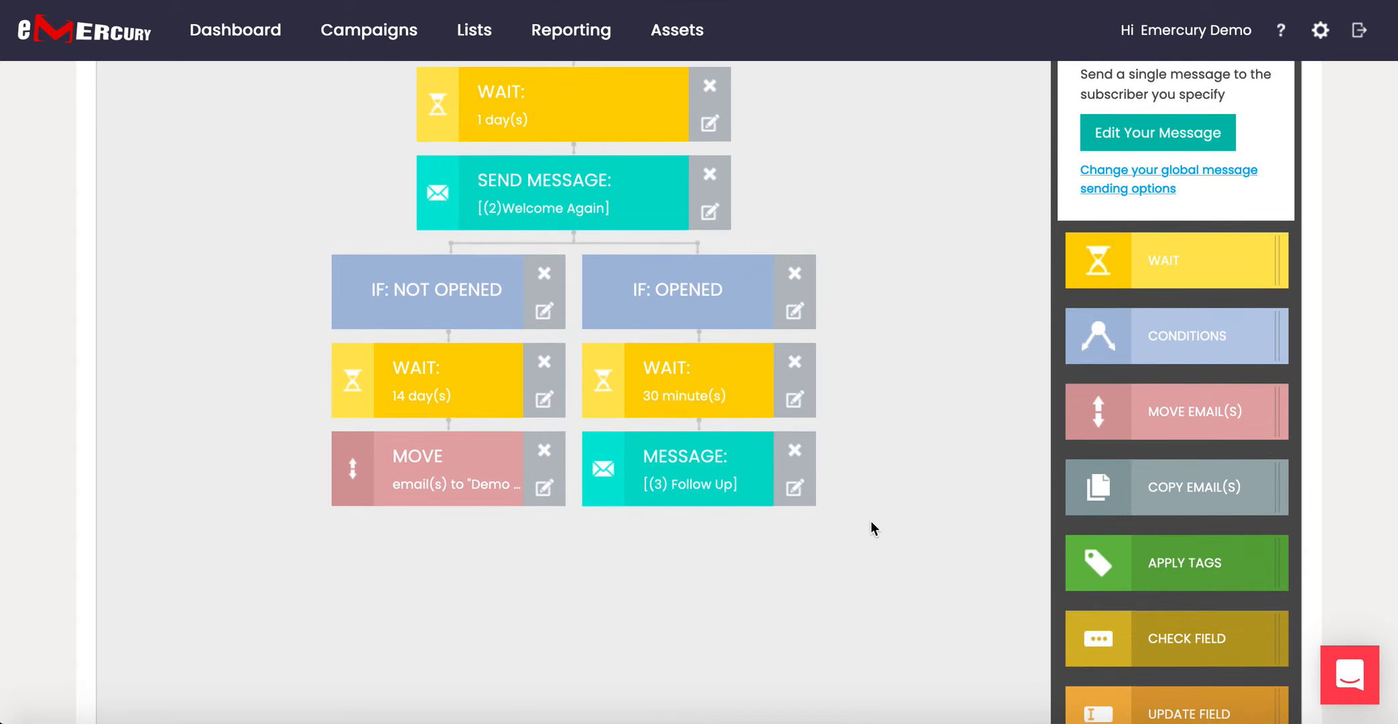
Add an Apply Tags step under (3) Follow Up that adds the 'engaged' tag.
{"action": "left_click_drag", "start_coordinate": [1170, 567], "coordinate": [692, 500]}
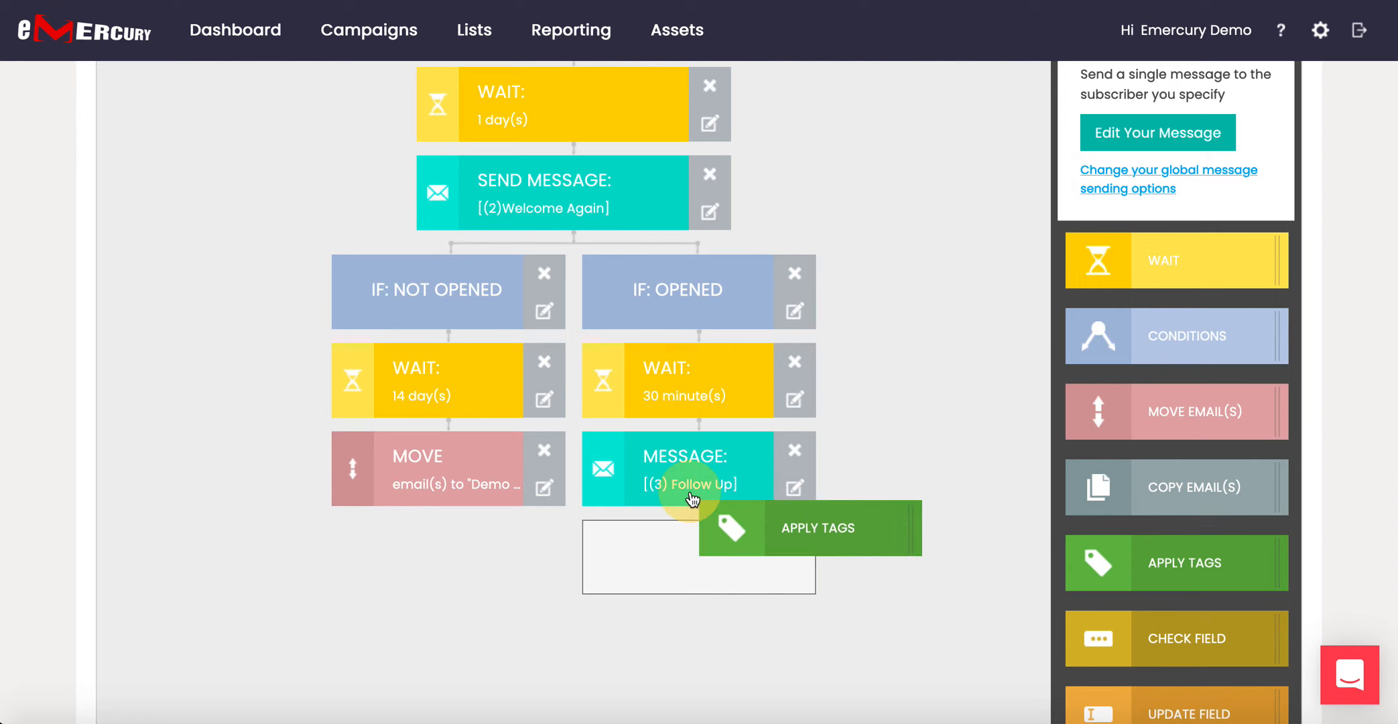
{"action": "left_click_drag", "start_coordinate": [692, 499], "coordinate": [618, 507]}
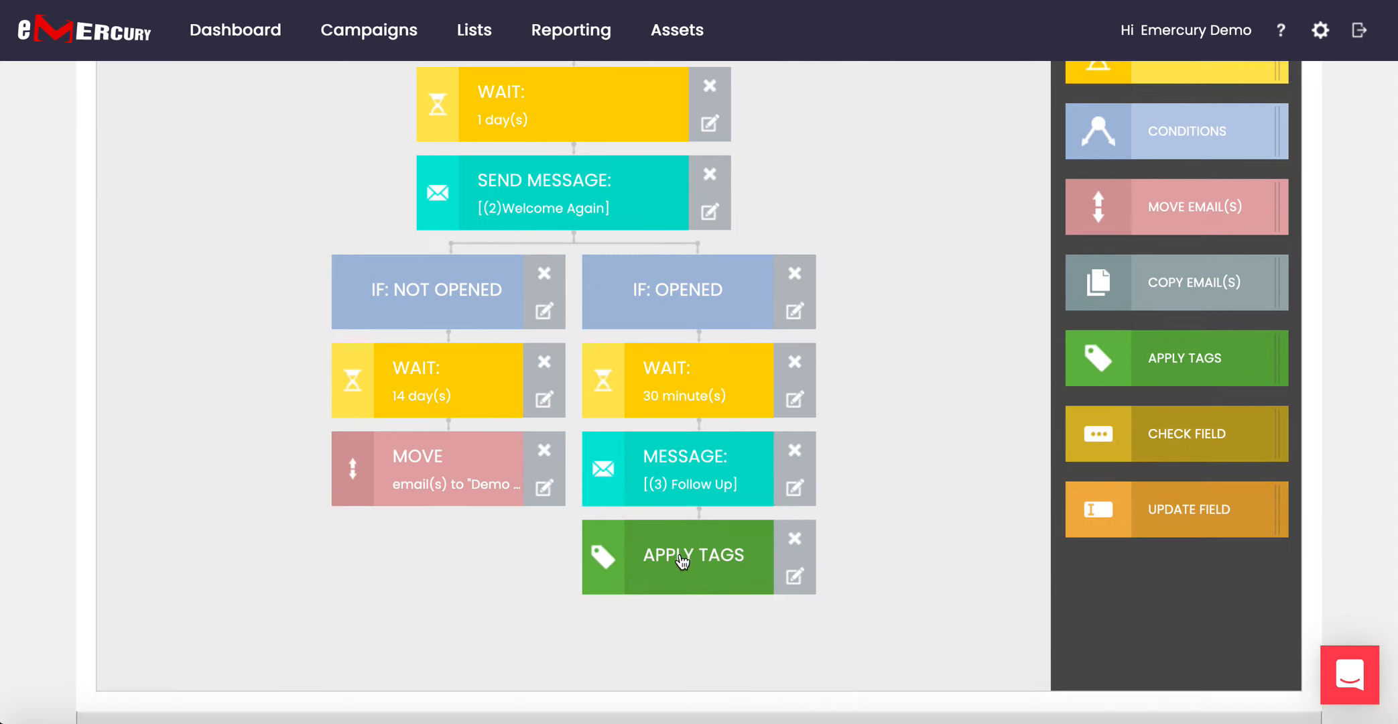
{"action": "left_click", "coordinate": [681, 561]}
{"action": "left_click", "coordinate": [1144, 604]}
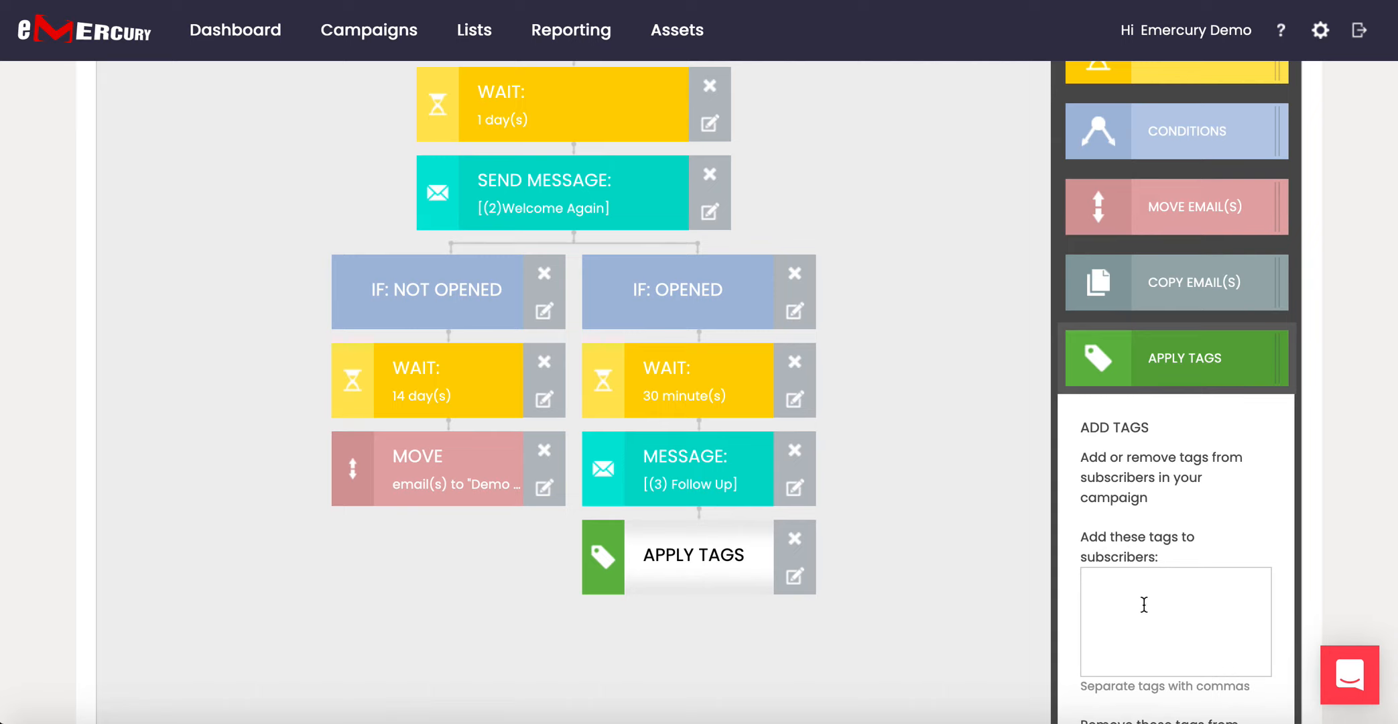
{"action": "type", "text": "engager"}
{"action": "key", "text": "BackSpace"}
{"action": "type", "text": "d"}
{"action": "key", "text": "Return"}
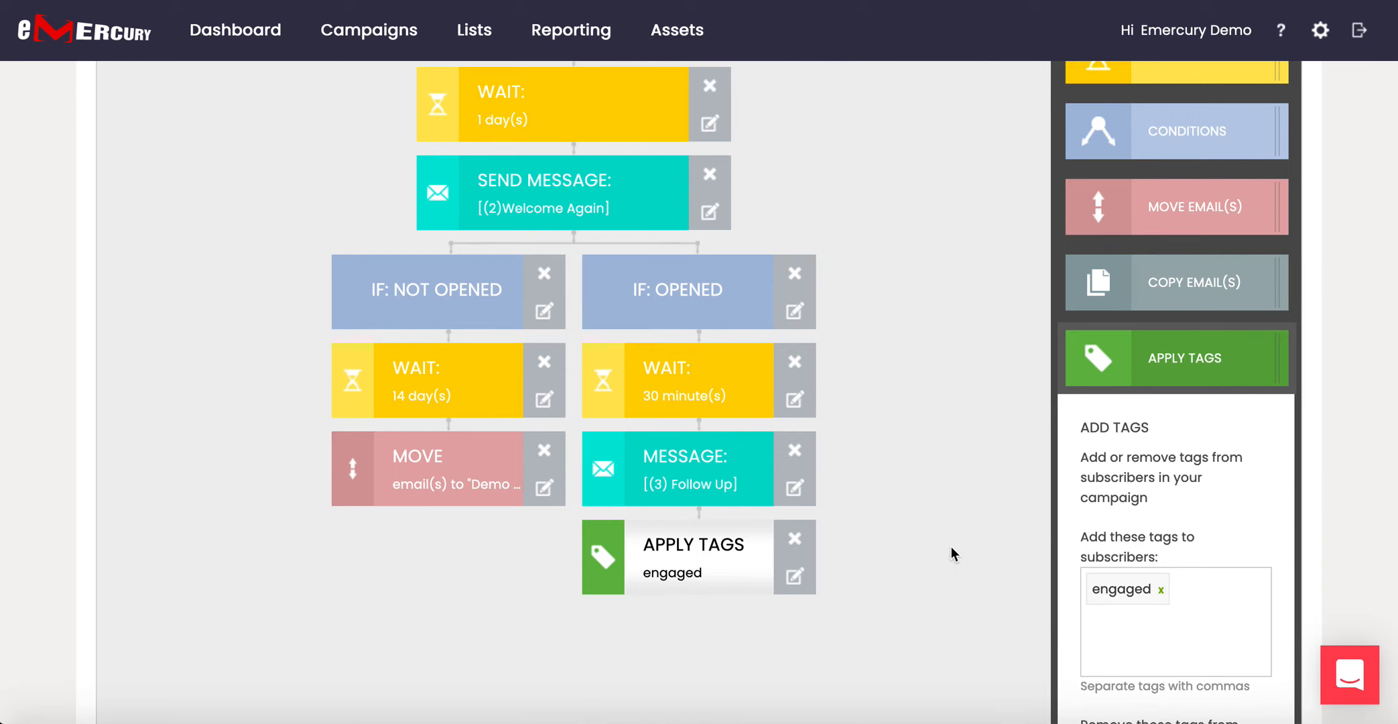
{"action": "scroll", "coordinate": [953, 554], "scroll_direction": "down", "scroll_amount": 1}
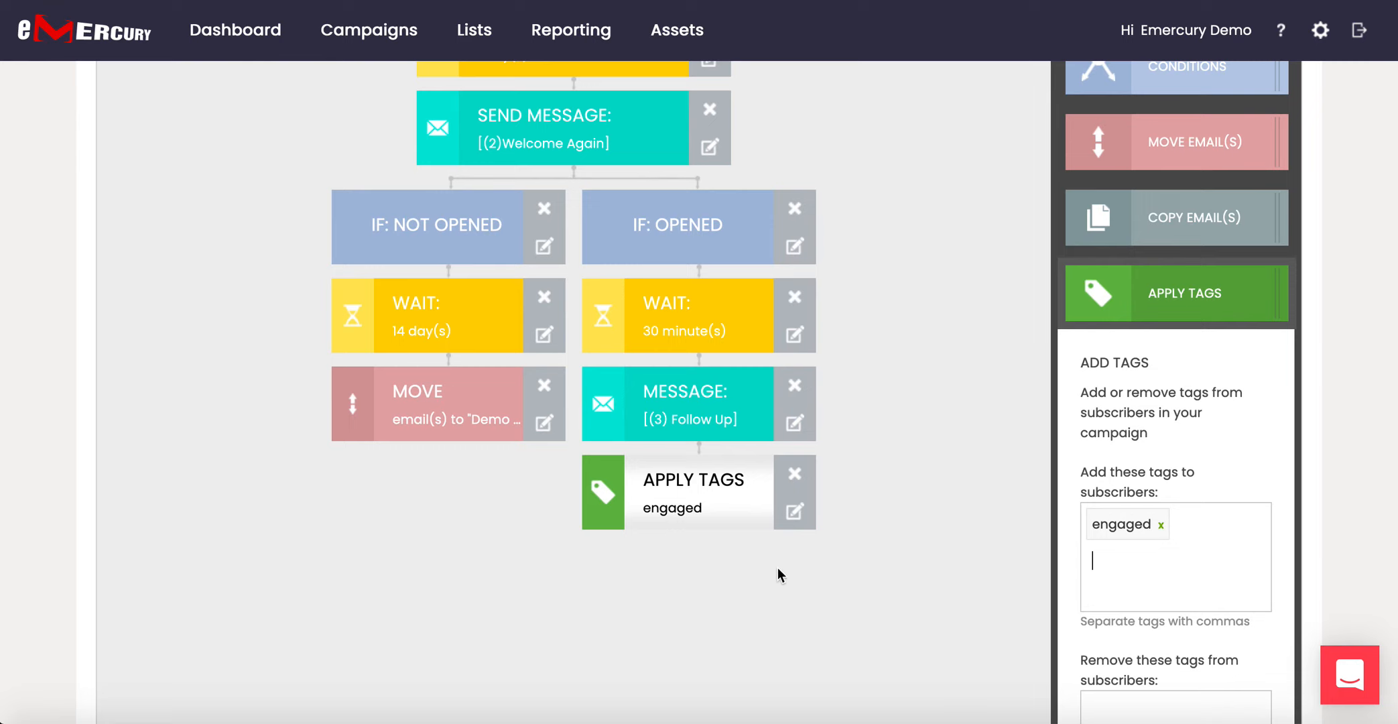
{"action": "scroll", "coordinate": [744, 594], "scroll_direction": "down", "scroll_amount": 1}
{"action": "scroll", "coordinate": [744, 594], "scroll_direction": "up", "scroll_amount": 2}
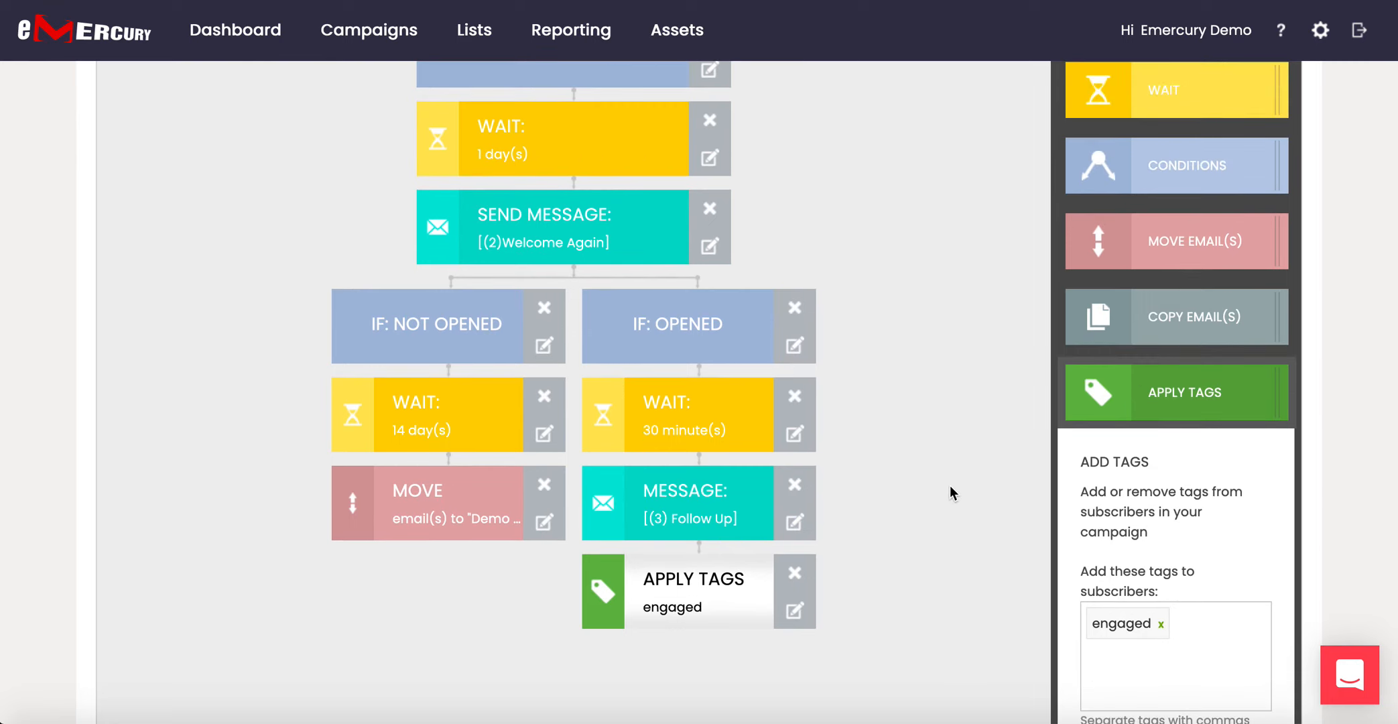
{"action": "scroll", "coordinate": [1160, 393], "scroll_direction": "down", "scroll_amount": 7}
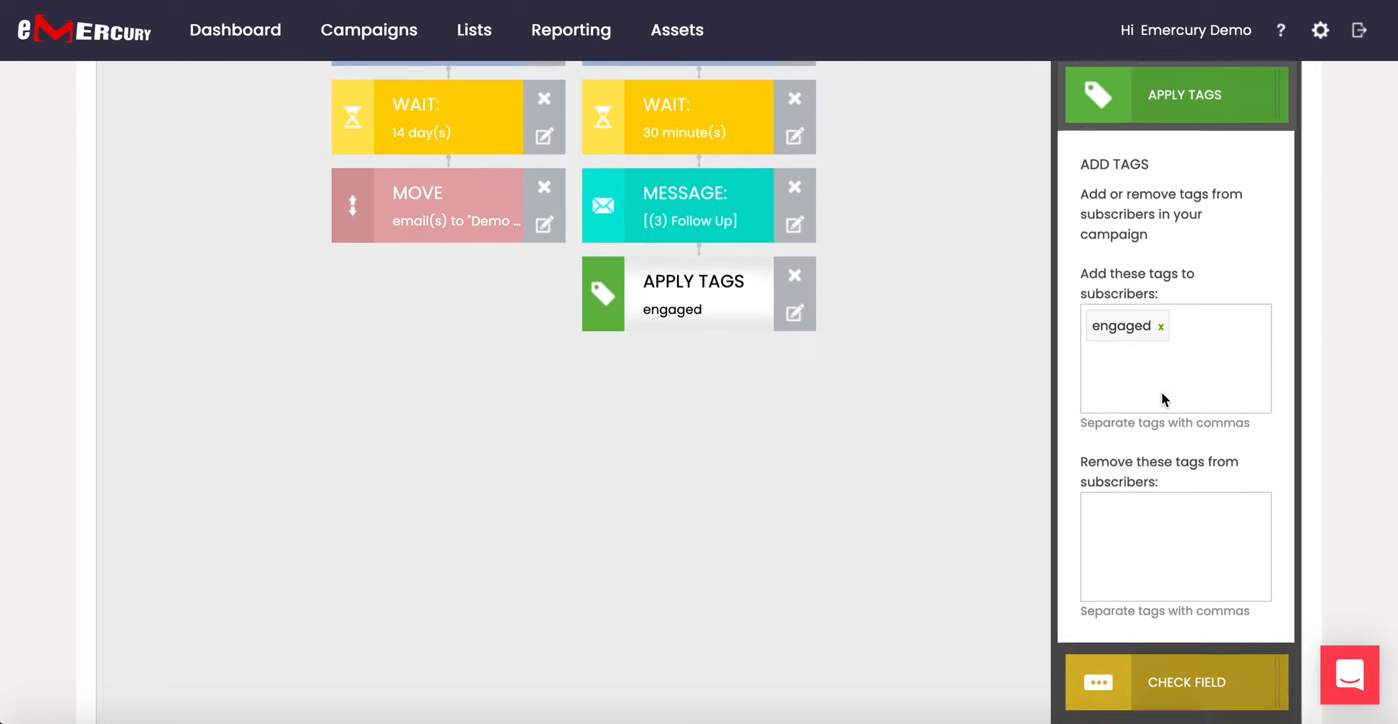
{"action": "scroll", "coordinate": [1161, 392], "scroll_direction": "up", "scroll_amount": 3}
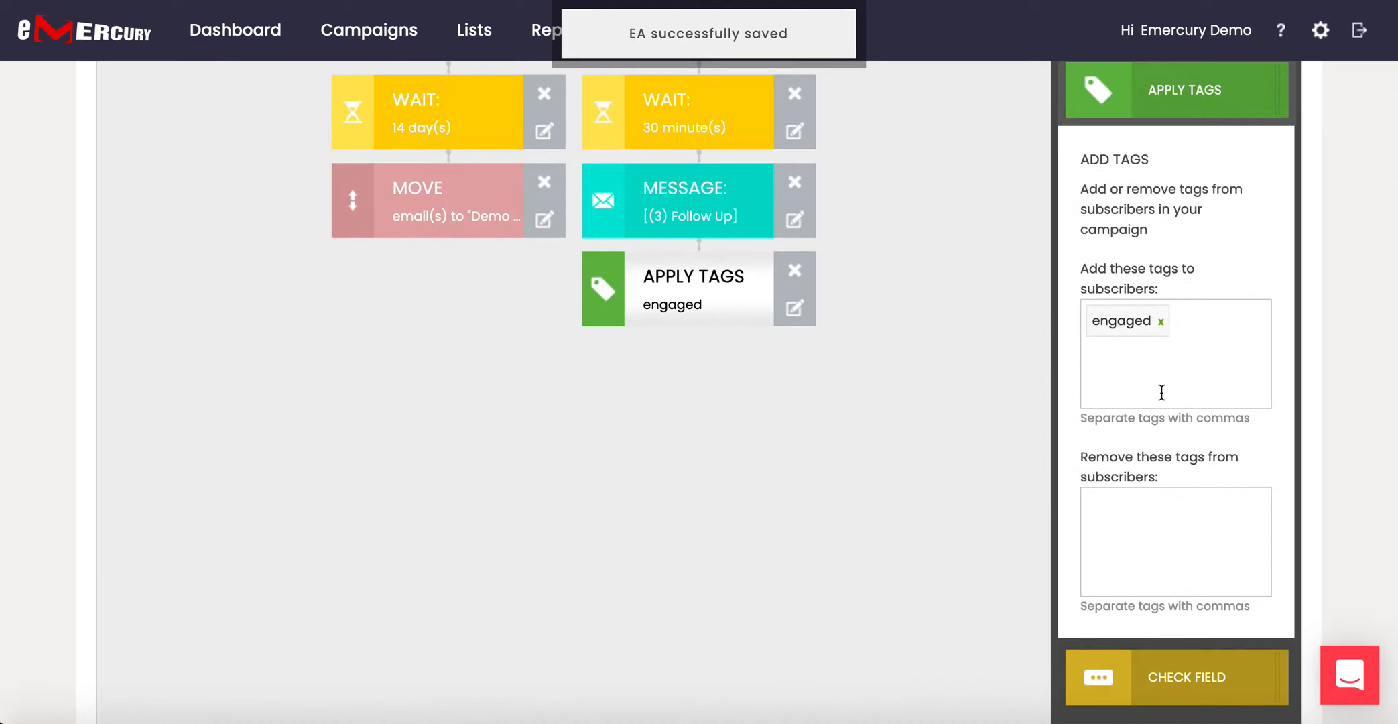
Set the step to remove the 'non-engaged' tag.
{"action": "left_click", "coordinate": [1118, 512]}
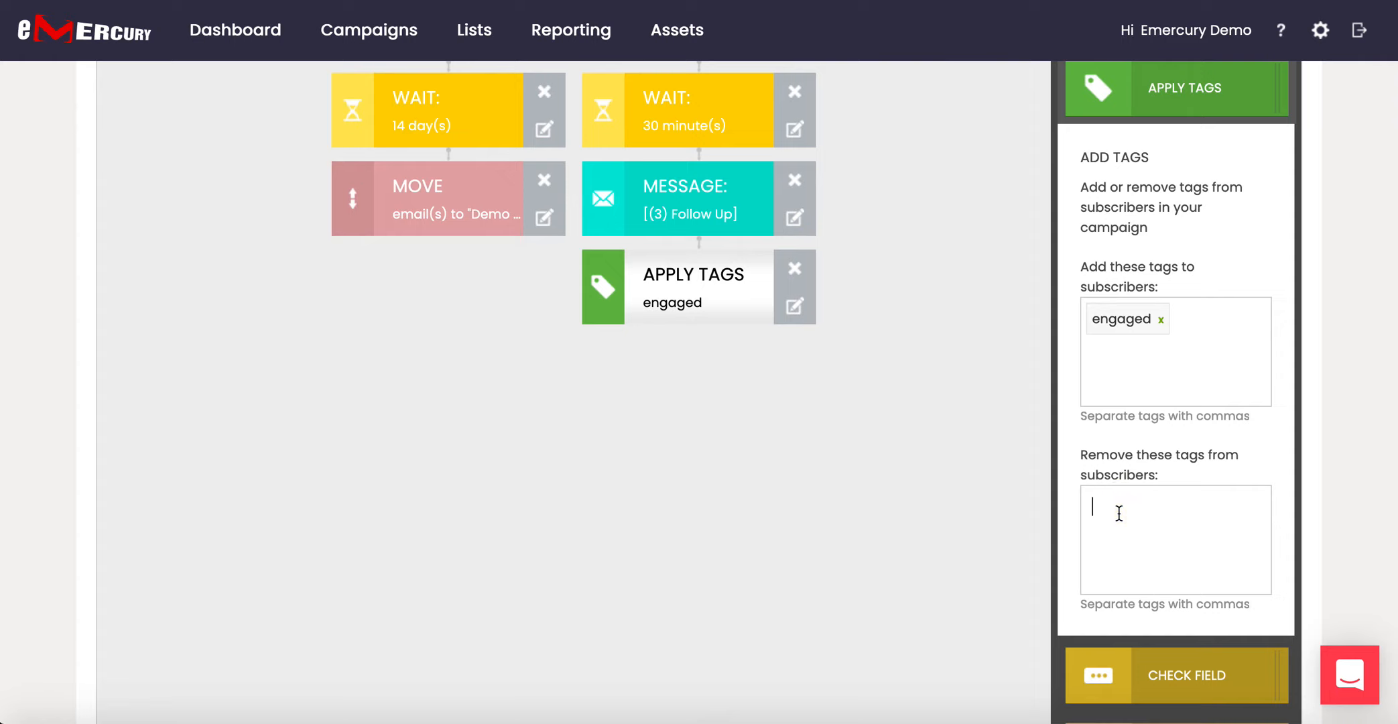
{"action": "type", "text": "nonengaged"}
{"action": "key", "text": "Left"}
{"action": "key", "text": "Left"}
{"action": "key", "text": "Left"}
{"action": "key", "text": "Left"}
{"action": "key", "text": "Left"}
{"action": "key", "text": "Left"}
{"action": "type", "text": "-"}
{"action": "key", "text": "Return"}
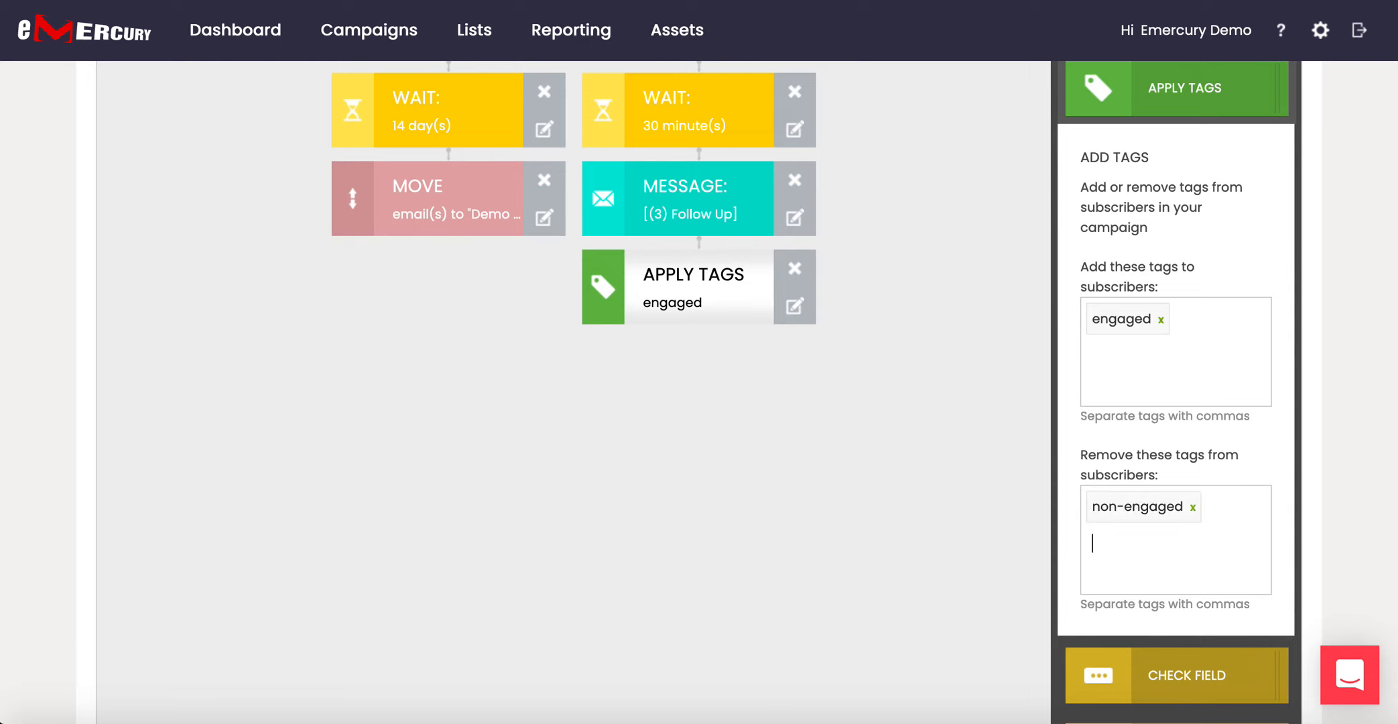
{"action": "scroll", "coordinate": [699, 392], "scroll_direction": "down", "scroll_amount": 1}
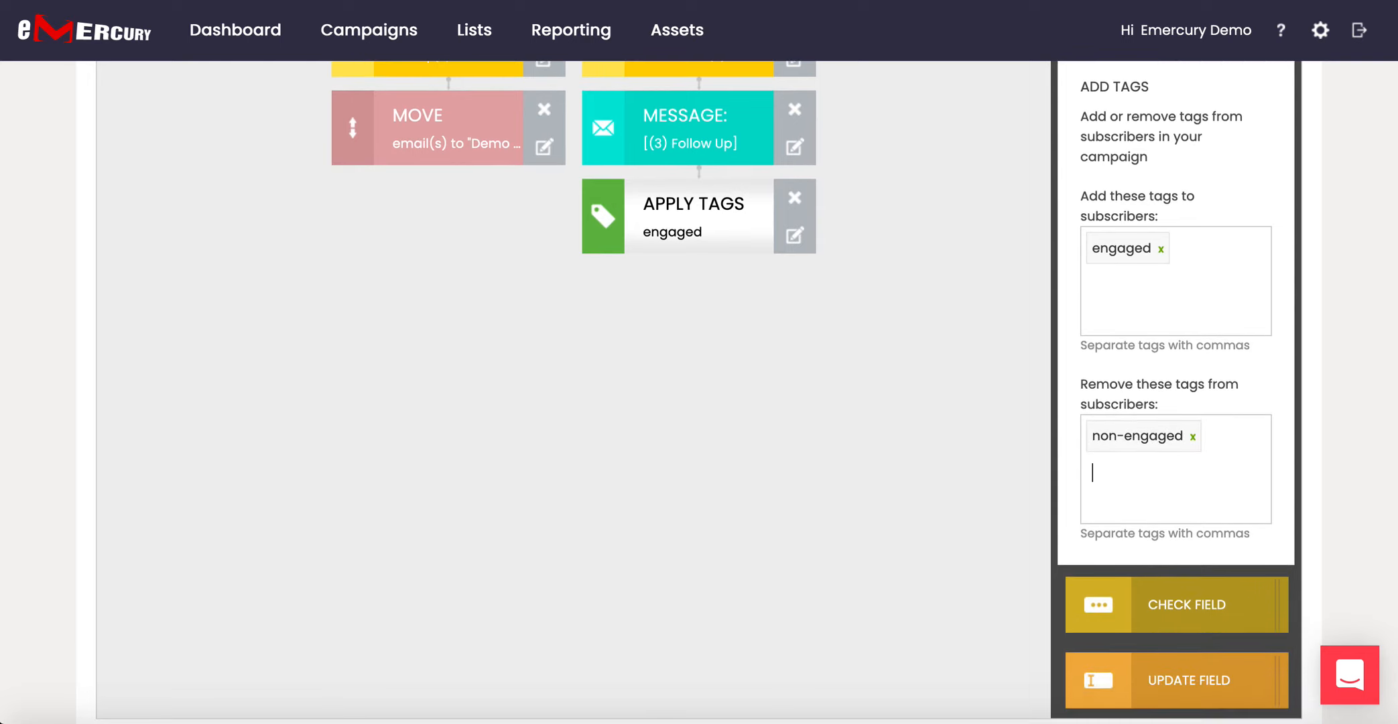
{"action": "scroll", "coordinate": [699, 392], "scroll_direction": "down", "scroll_amount": 1}
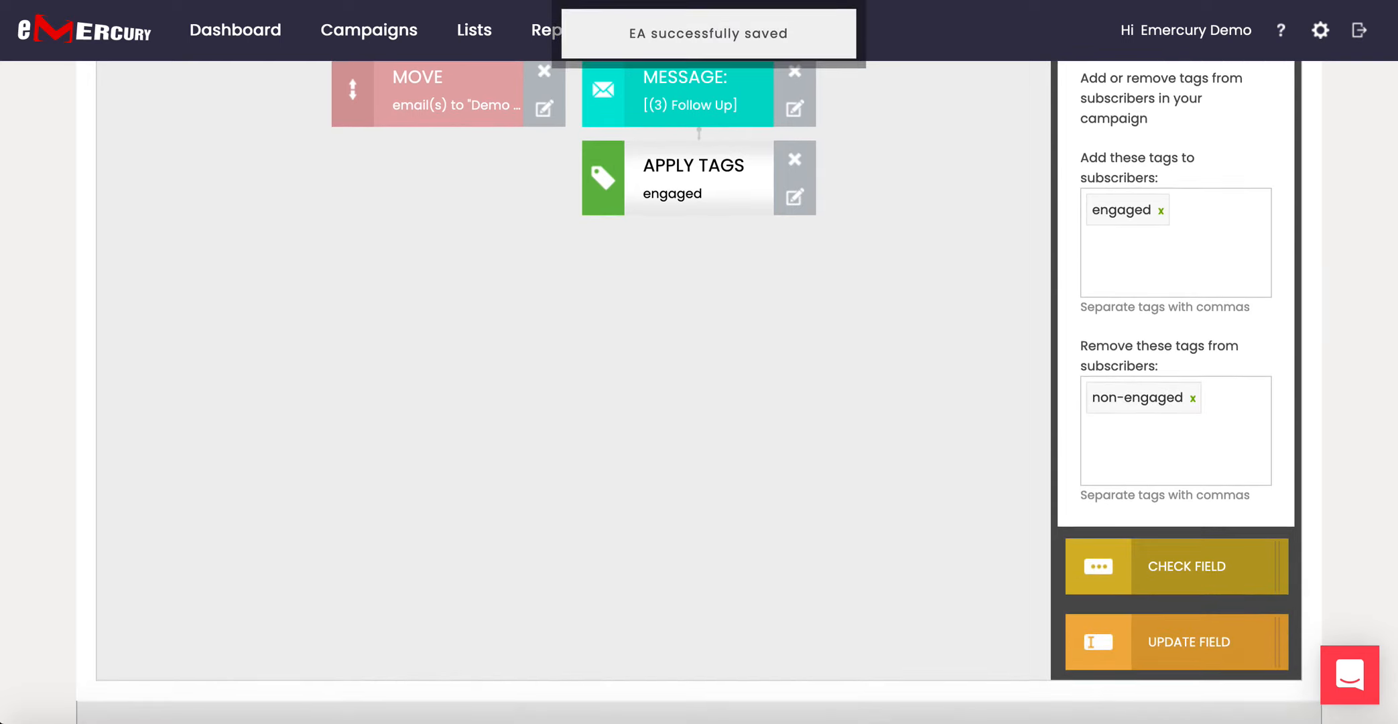
{"action": "scroll", "coordinate": [699, 392], "scroll_direction": "up", "scroll_amount": 3}
{"action": "scroll", "coordinate": [699, 392], "scroll_direction": "down", "scroll_amount": 2}
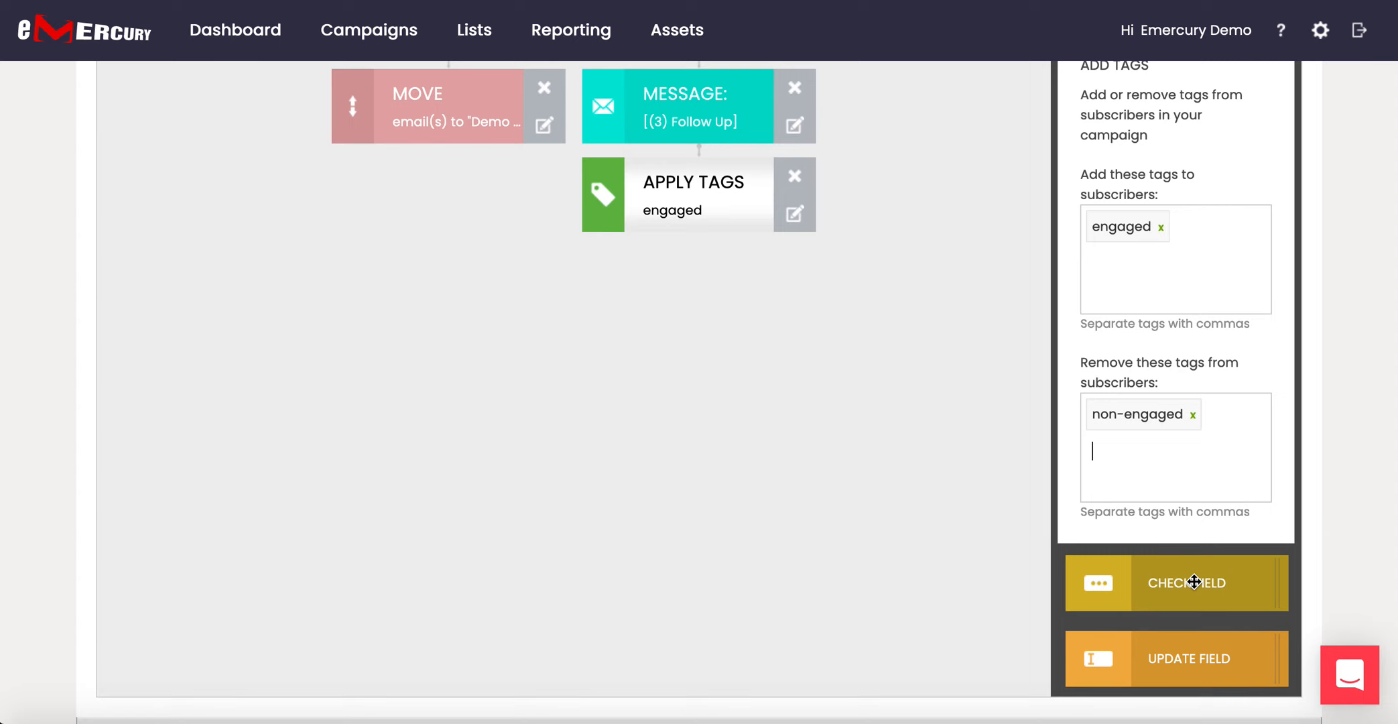
Add a Check Field step under Apply Tags testing CITY EQUAL TO 'New York'.
{"action": "left_click_drag", "start_coordinate": [1189, 580], "coordinate": [634, 213]}
{"action": "left_click", "coordinate": [709, 292]}
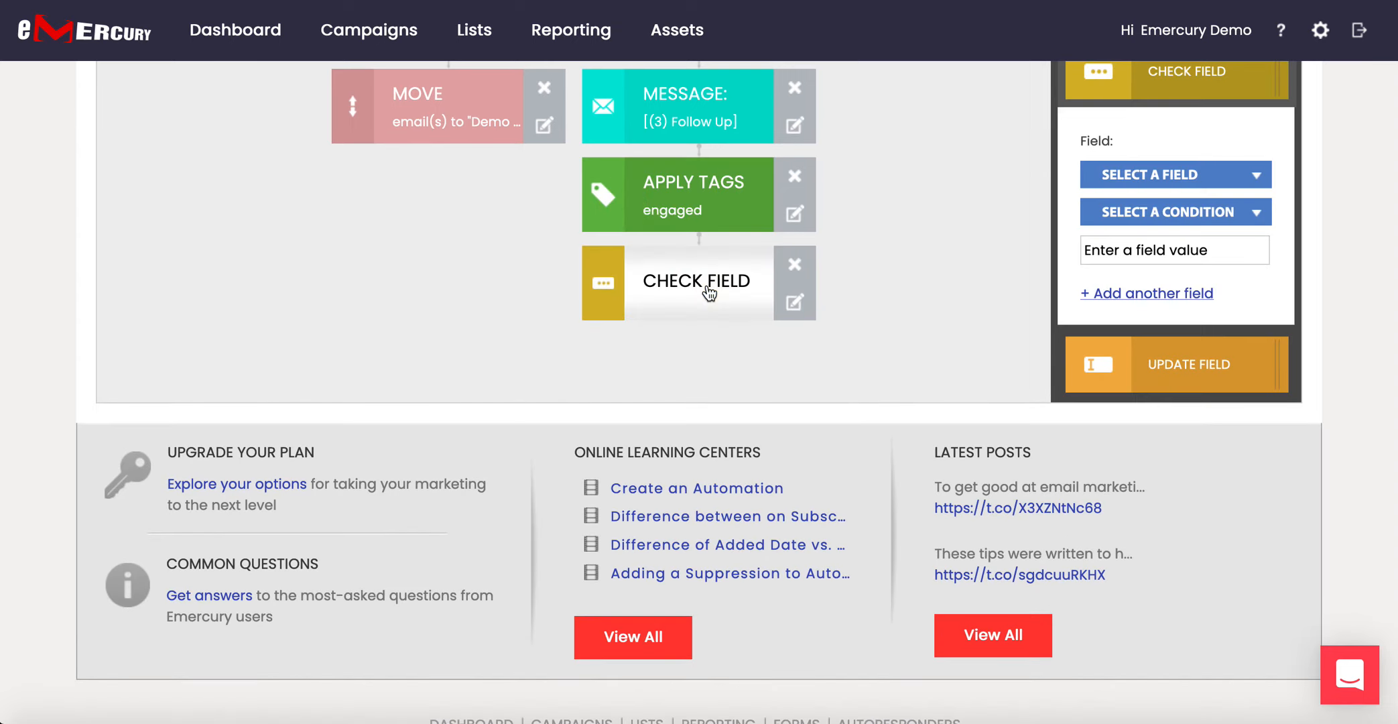
{"action": "left_click", "coordinate": [1200, 176]}
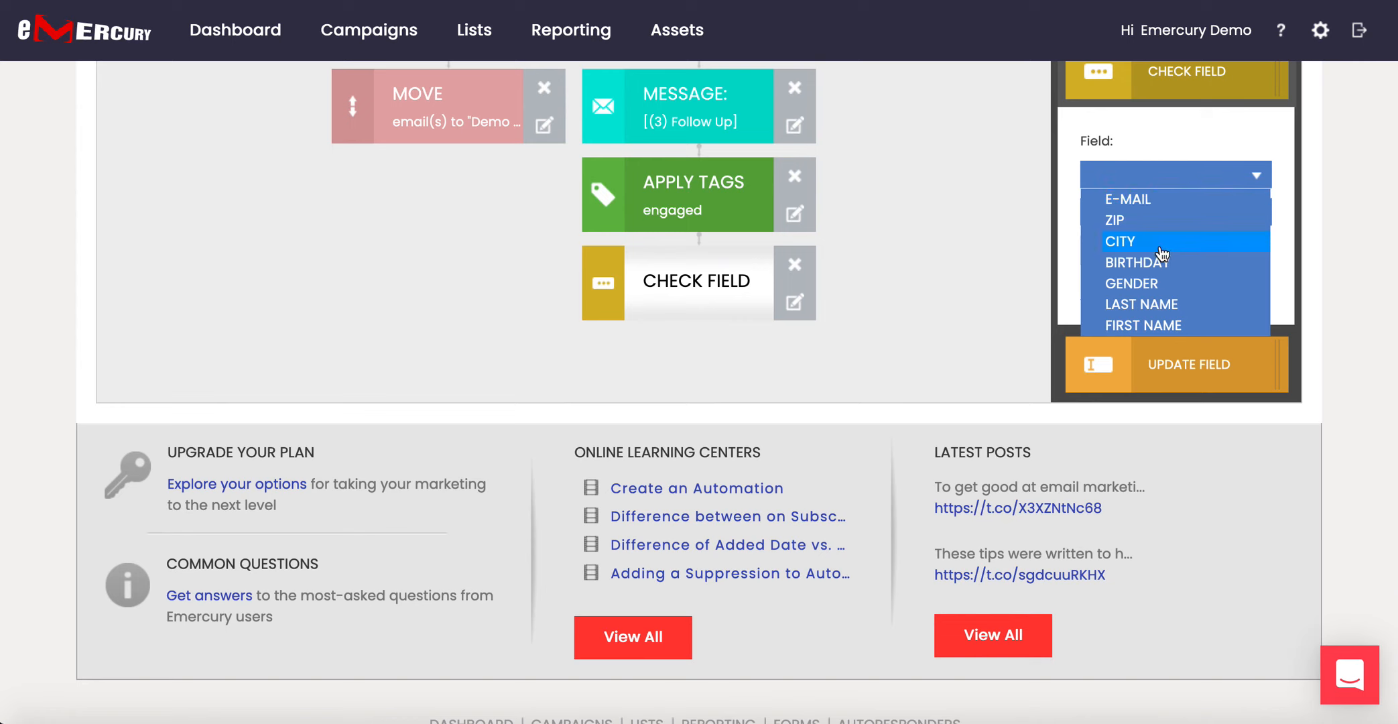
{"action": "scroll", "coordinate": [1153, 300], "scroll_direction": "down", "scroll_amount": 1}
{"action": "scroll", "coordinate": [1153, 300], "scroll_direction": "up", "scroll_amount": 1}
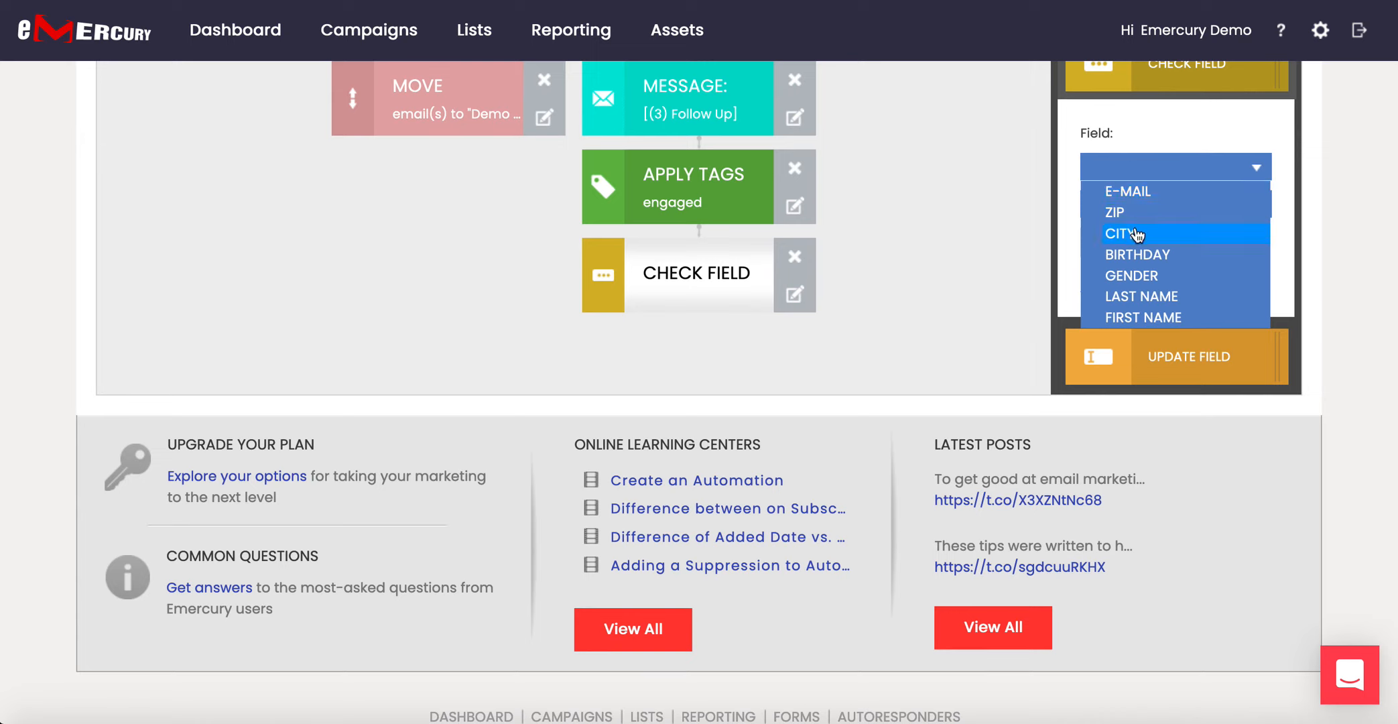
{"action": "left_click", "coordinate": [1160, 233]}
{"action": "left_click", "coordinate": [1159, 213]}
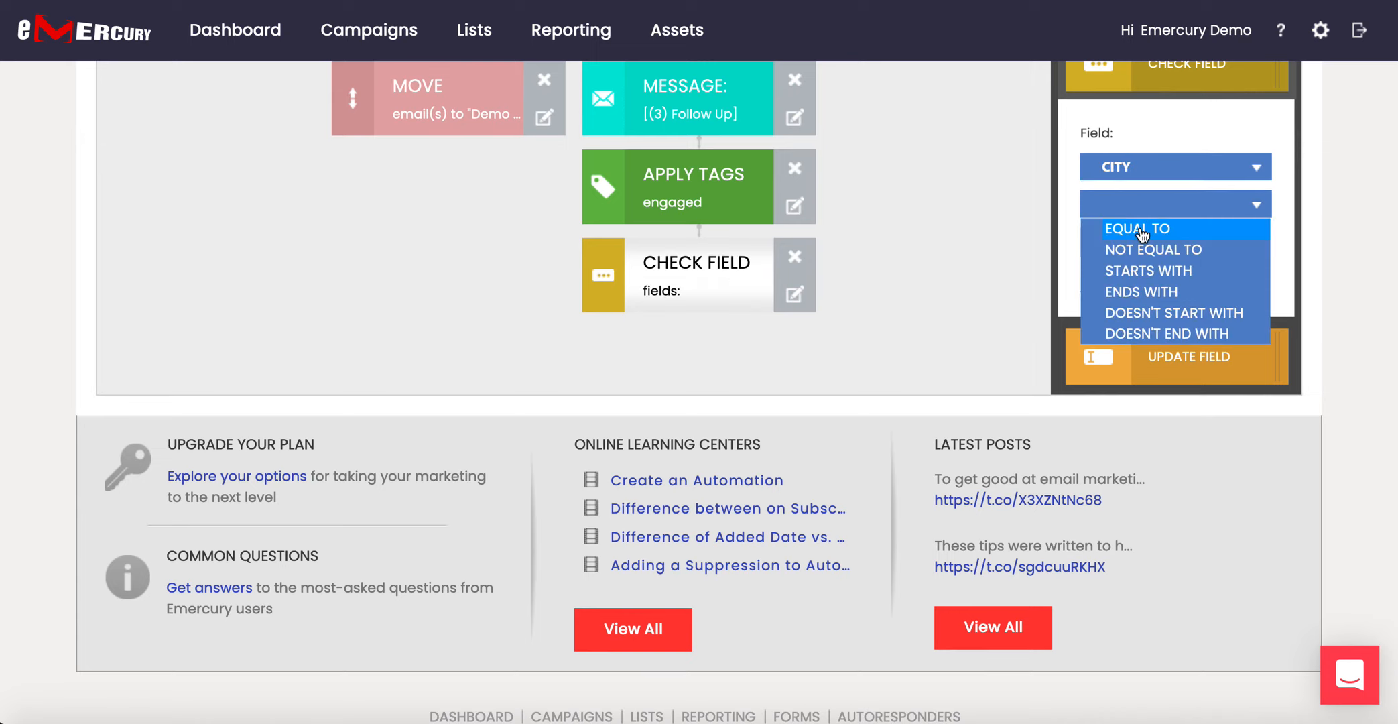
{"action": "left_click", "coordinate": [1153, 228]}
{"action": "left_click", "coordinate": [1139, 243]}
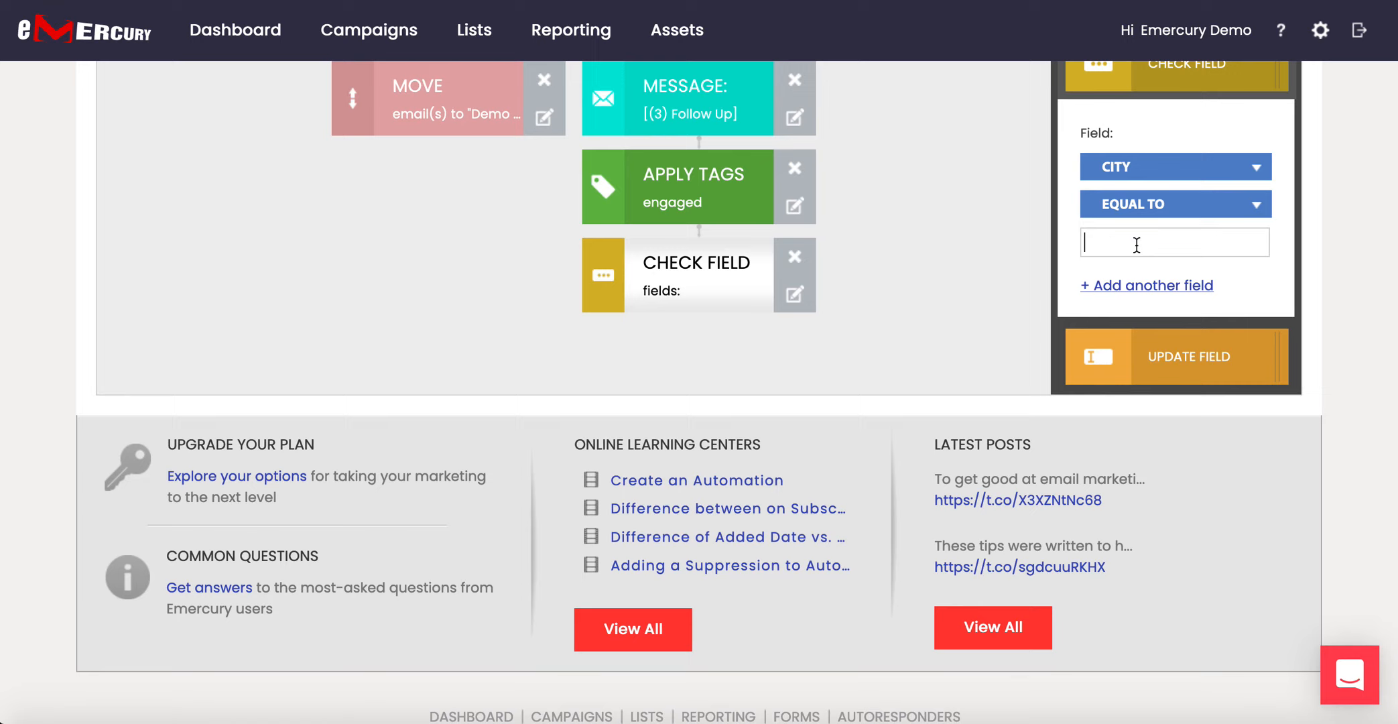
{"action": "type", "text": "New York"}
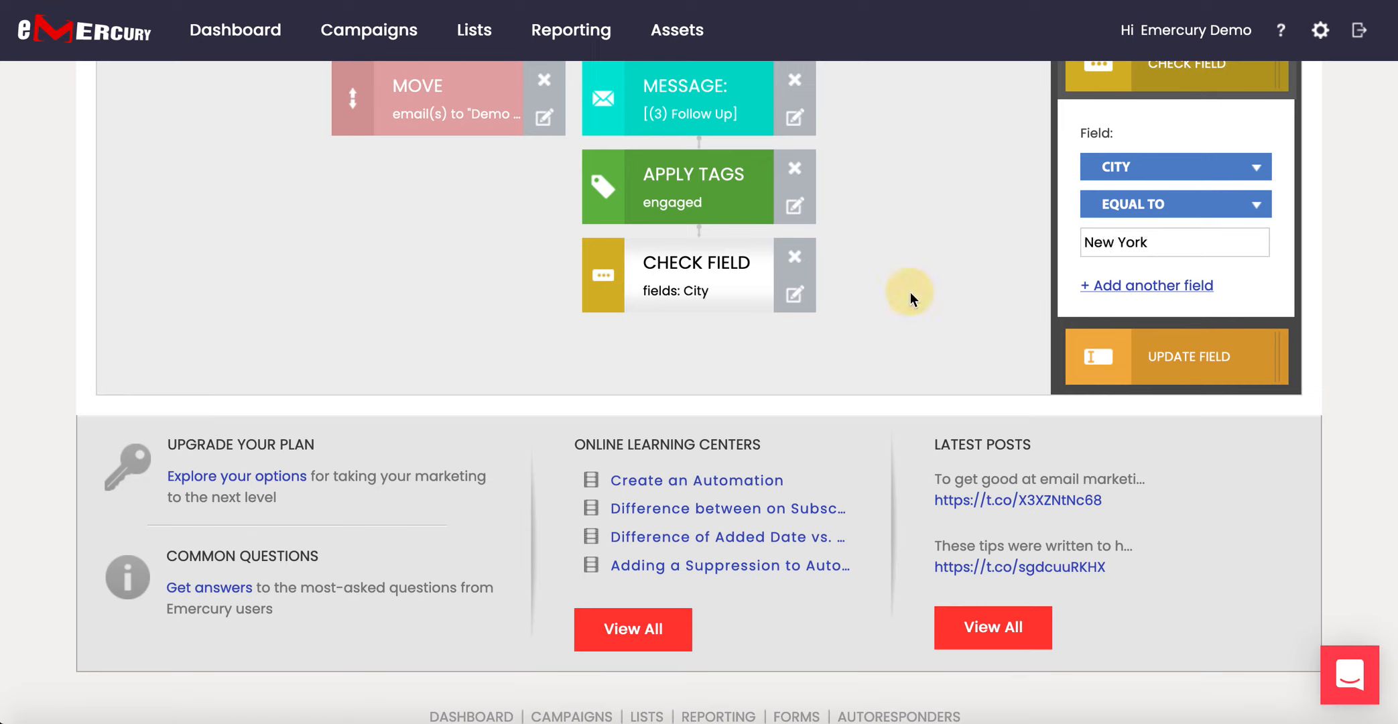
{"action": "scroll", "coordinate": [911, 293], "scroll_direction": "up", "scroll_amount": 5}
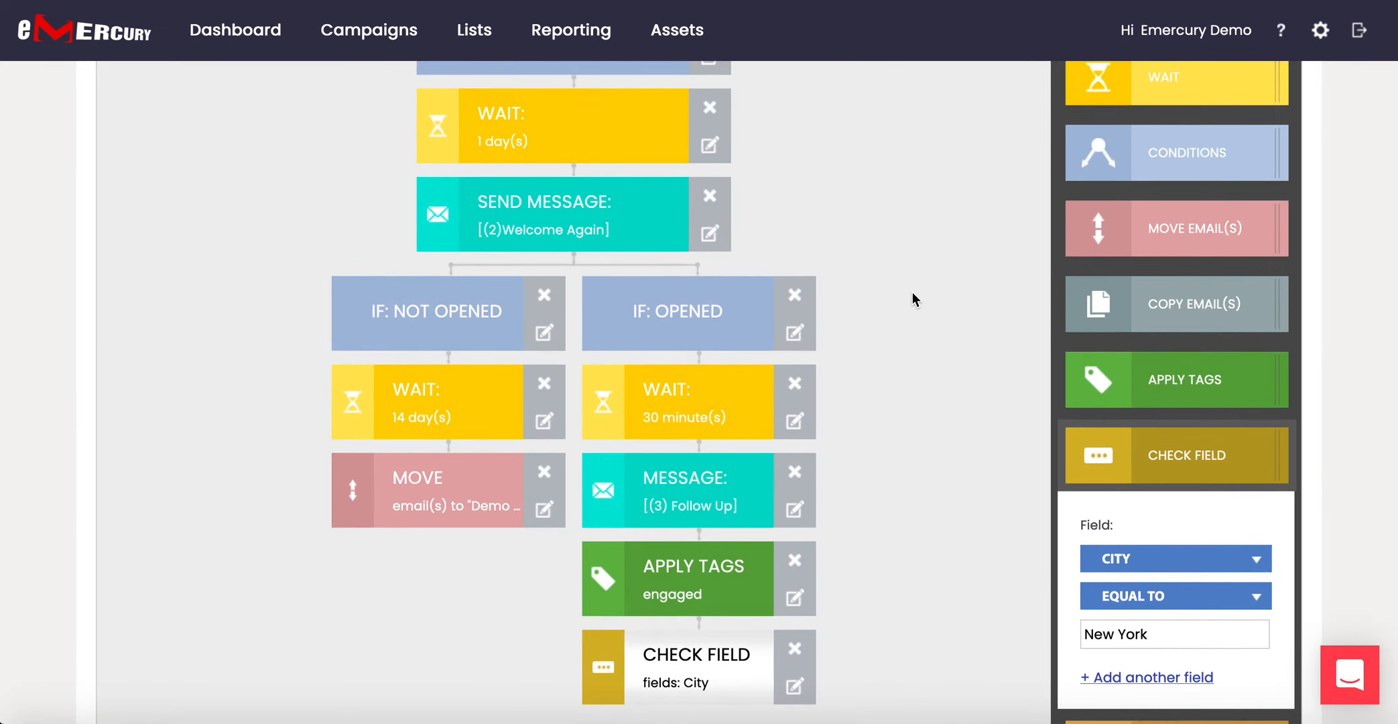
{"action": "scroll", "coordinate": [1155, 167], "scroll_direction": "up", "scroll_amount": 1}
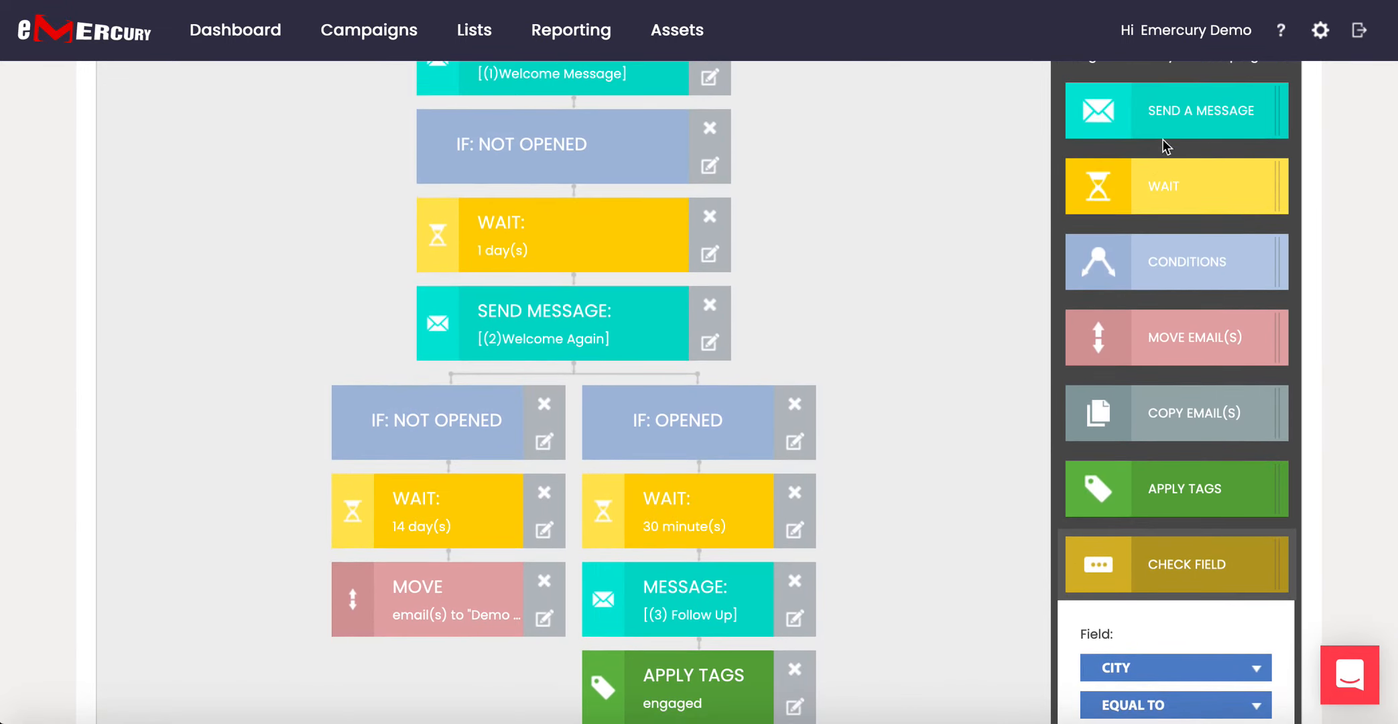
Drop a Send a Message block below the City Check Field and select it.
{"action": "left_click_drag", "start_coordinate": [1163, 114], "coordinate": [655, 585]}
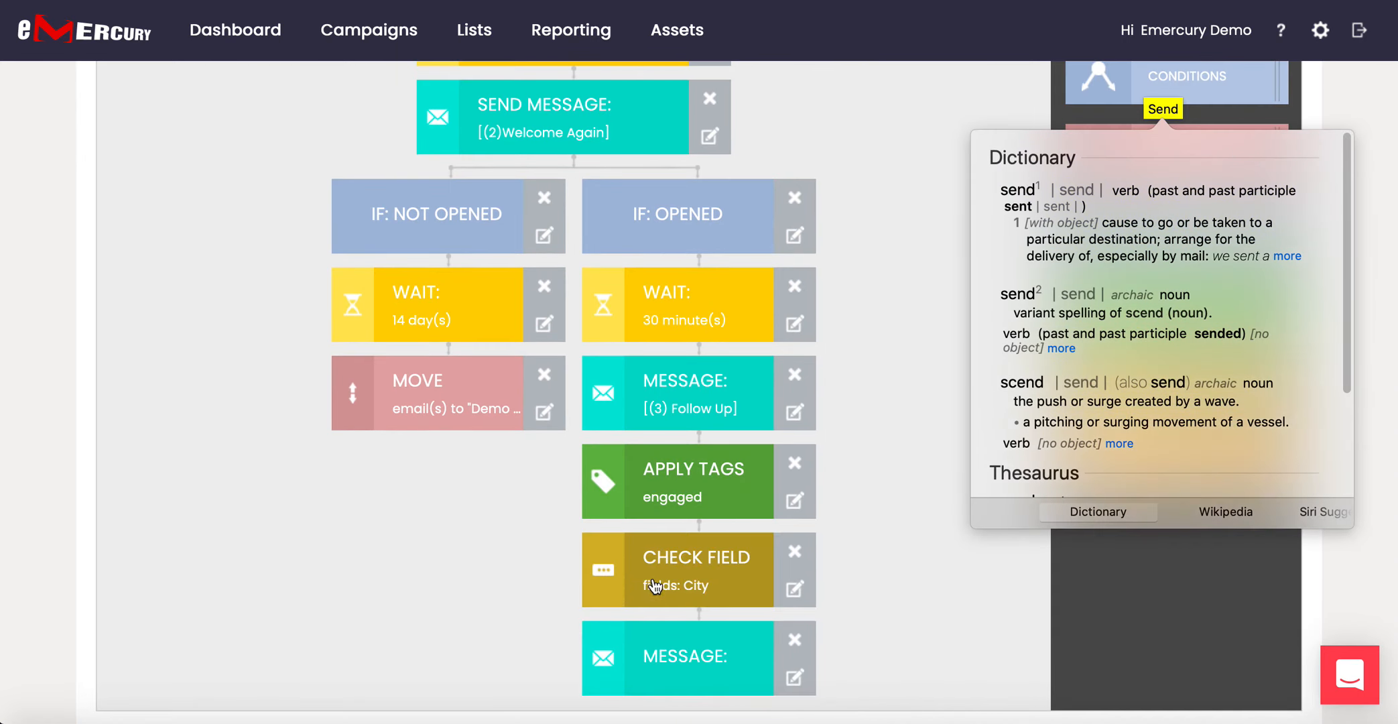
{"action": "left_click", "coordinate": [1378, 305]}
{"action": "scroll", "coordinate": [707, 666], "scroll_direction": "down", "scroll_amount": 3}
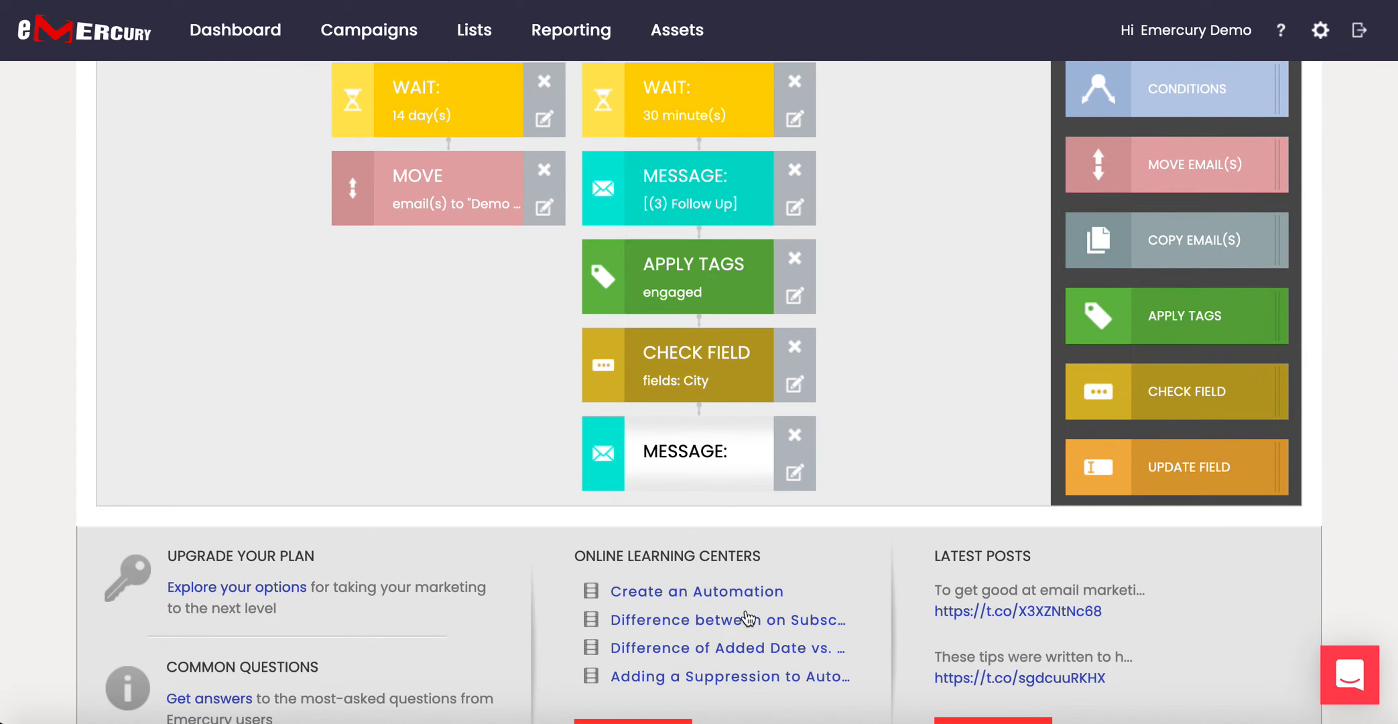
{"action": "left_click", "coordinate": [683, 475]}
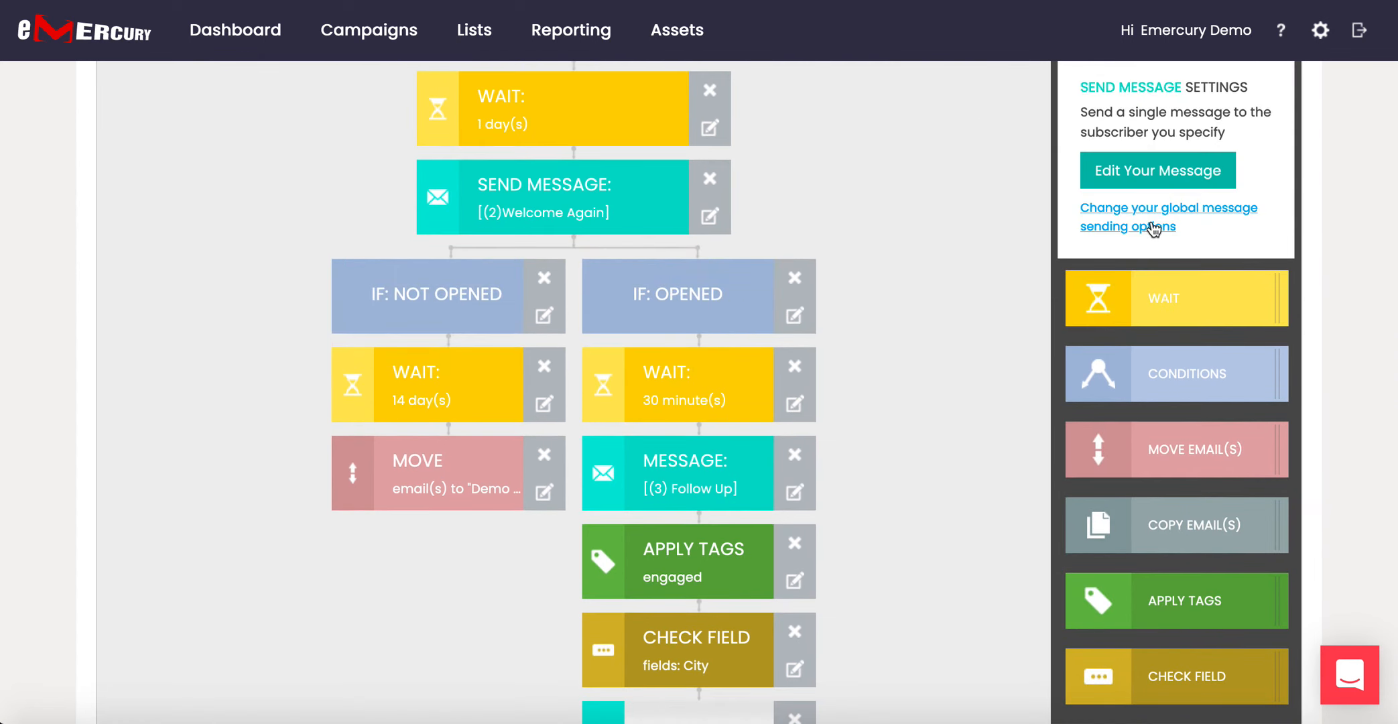
Set friendly name '(4) New Yorkers', from name 'Emercury' and subject 'How about those Knicks?'.
{"action": "left_click", "coordinate": [1166, 168]}
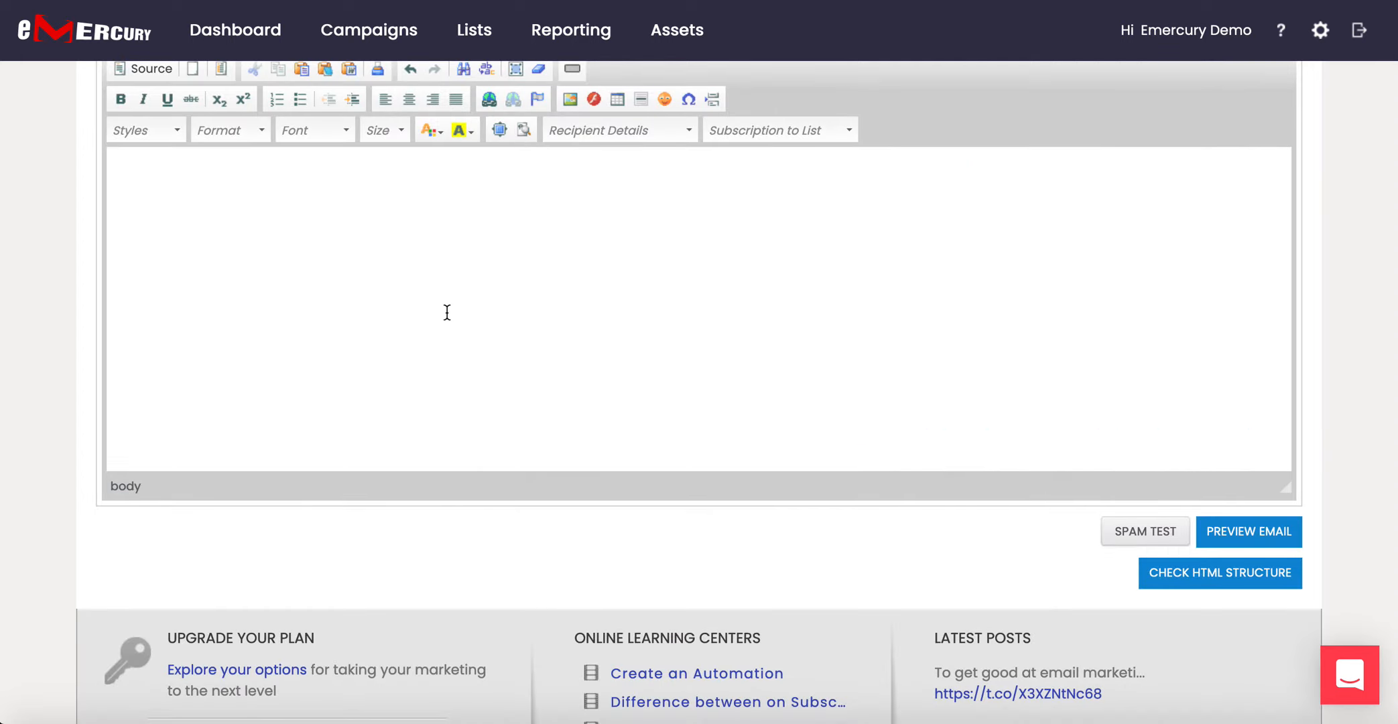
{"action": "scroll", "coordinate": [447, 307], "scroll_direction": "up", "scroll_amount": 5}
{"action": "left_click", "coordinate": [279, 200]}
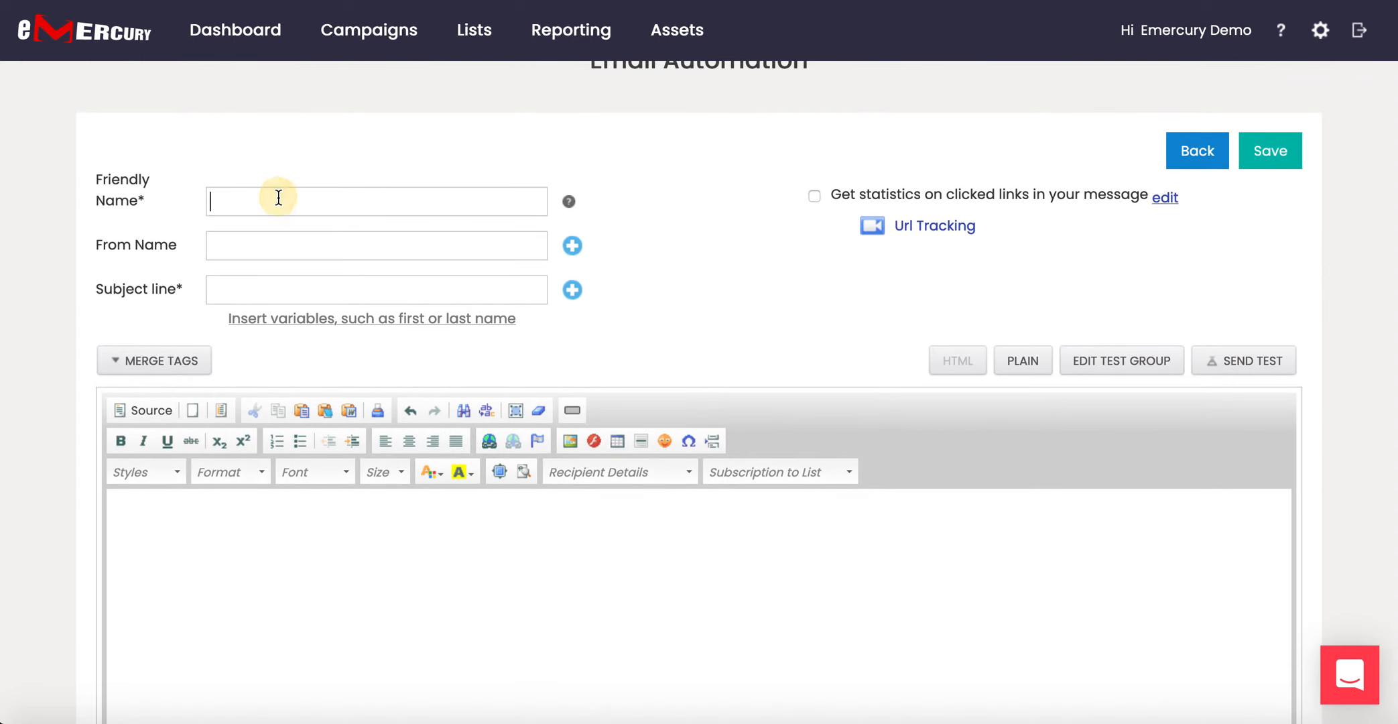
{"action": "type", "text": "(4) New Yorkers"}
{"action": "left_click", "coordinate": [316, 242]}
{"action": "type", "text": "Emercury"}
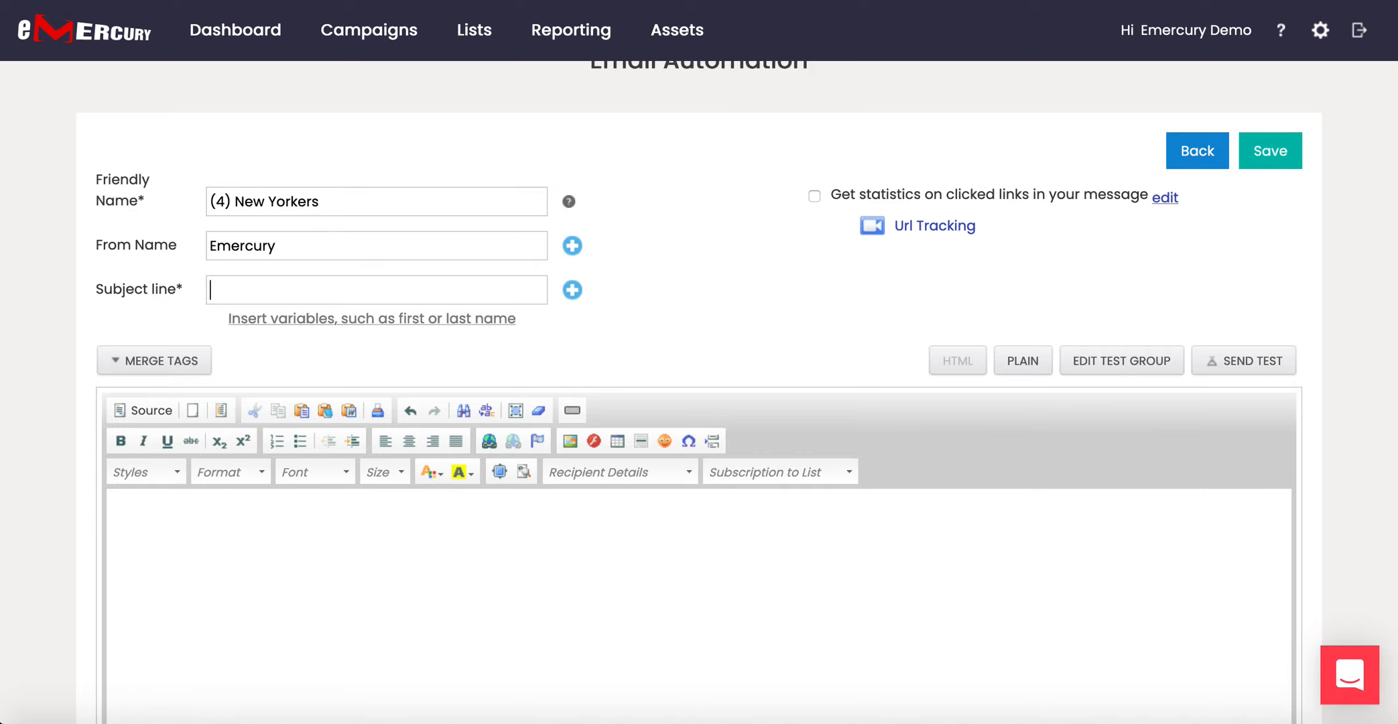
{"action": "type", "text": "How"}
{"action": "type", "text": "ow"}
{"action": "type", "text": " about those"}
{"action": "type", "text": "Knicks?"}
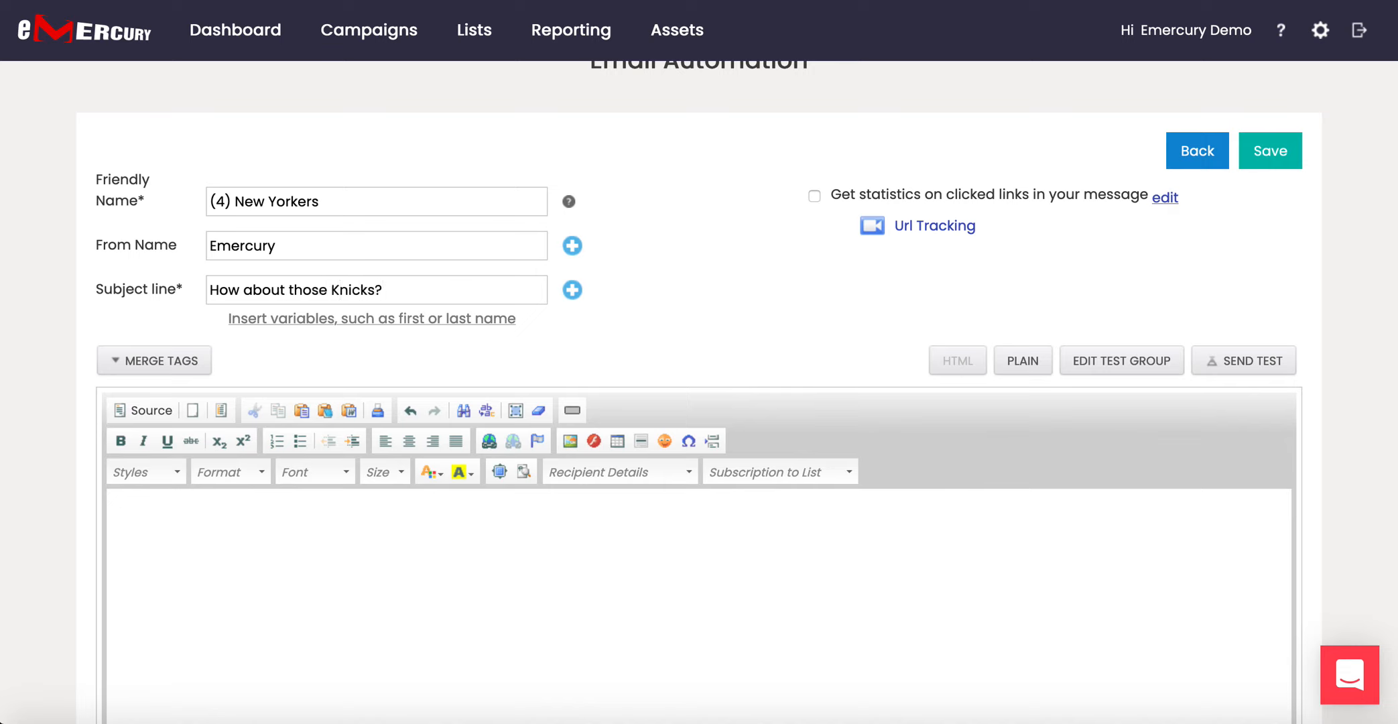
Write a first-name greeting body offering Knicks box seats for new widget signups, then save.
{"action": "left_click", "coordinate": [228, 529]}
{"action": "left_click", "coordinate": [148, 362]}
{"action": "left_click", "coordinate": [167, 530]}
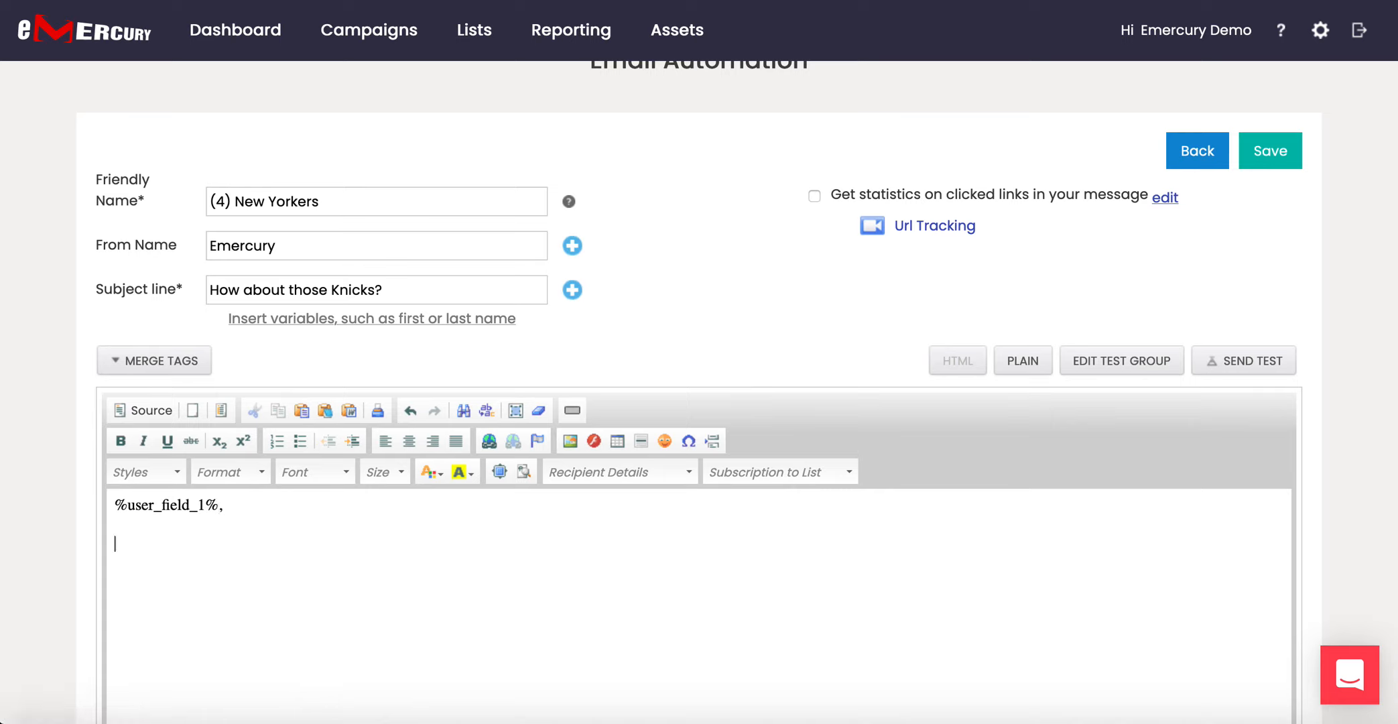
{"action": "type", "text": "Just wanted to let you k"}
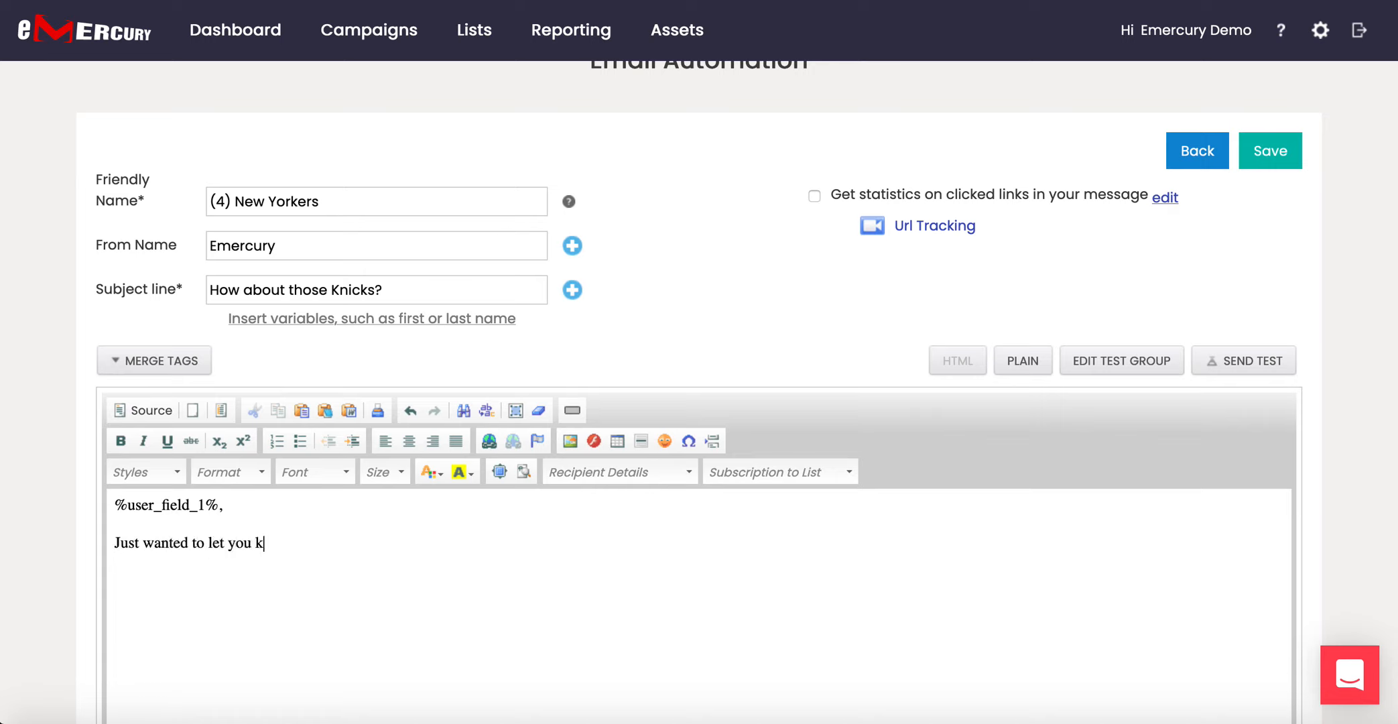
{"action": "type", "text": "now, we have box seats to the "}
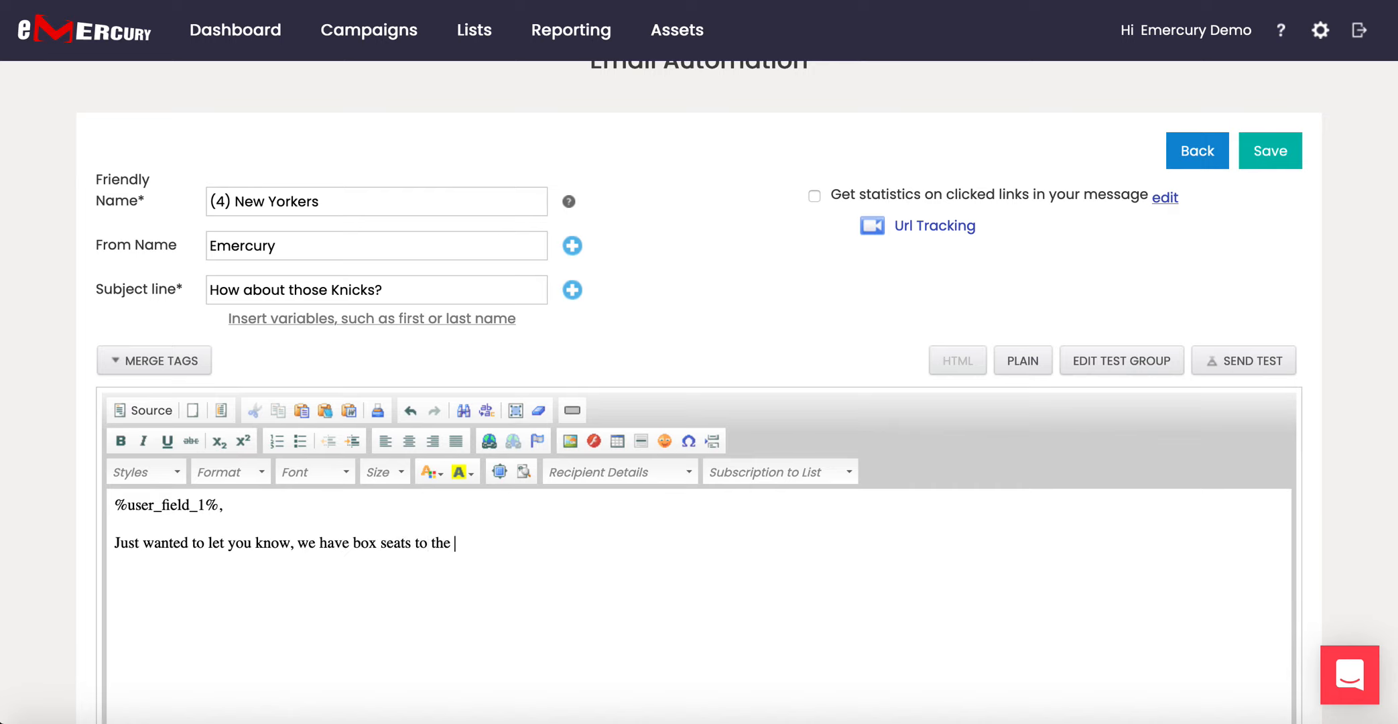
{"action": "type", "text": "Knicks game that we are offering to our best cusomers"}
{"action": "key", "text": "BackSpace"}
{"action": "key", "text": "BackSpace"}
{"action": "key", "text": "BackSpace"}
{"action": "key", "text": "BackSpace"}
{"action": "key", "text": "BackSpace"}
{"action": "type", "text": "tomers. All you need to do"}
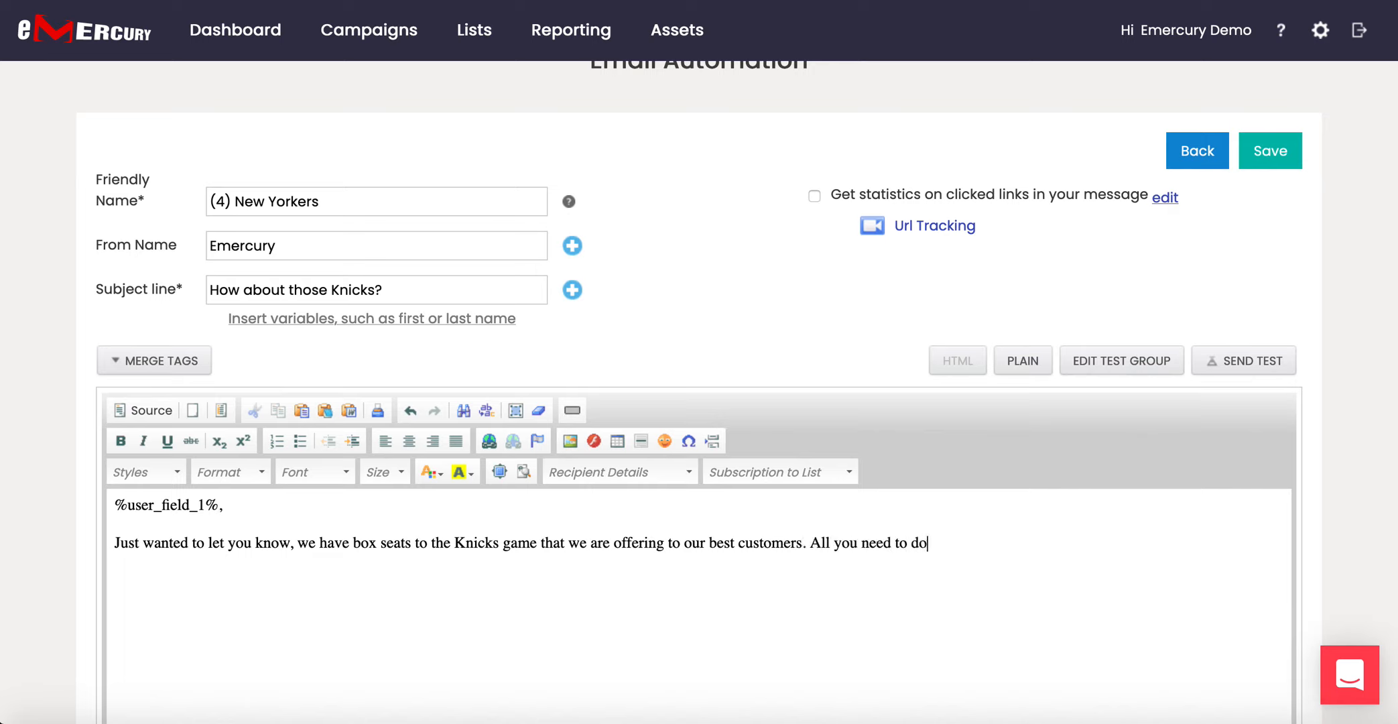
{"action": "type", "text": " is signup for our"}
{"action": "type", "text": "new wi"}
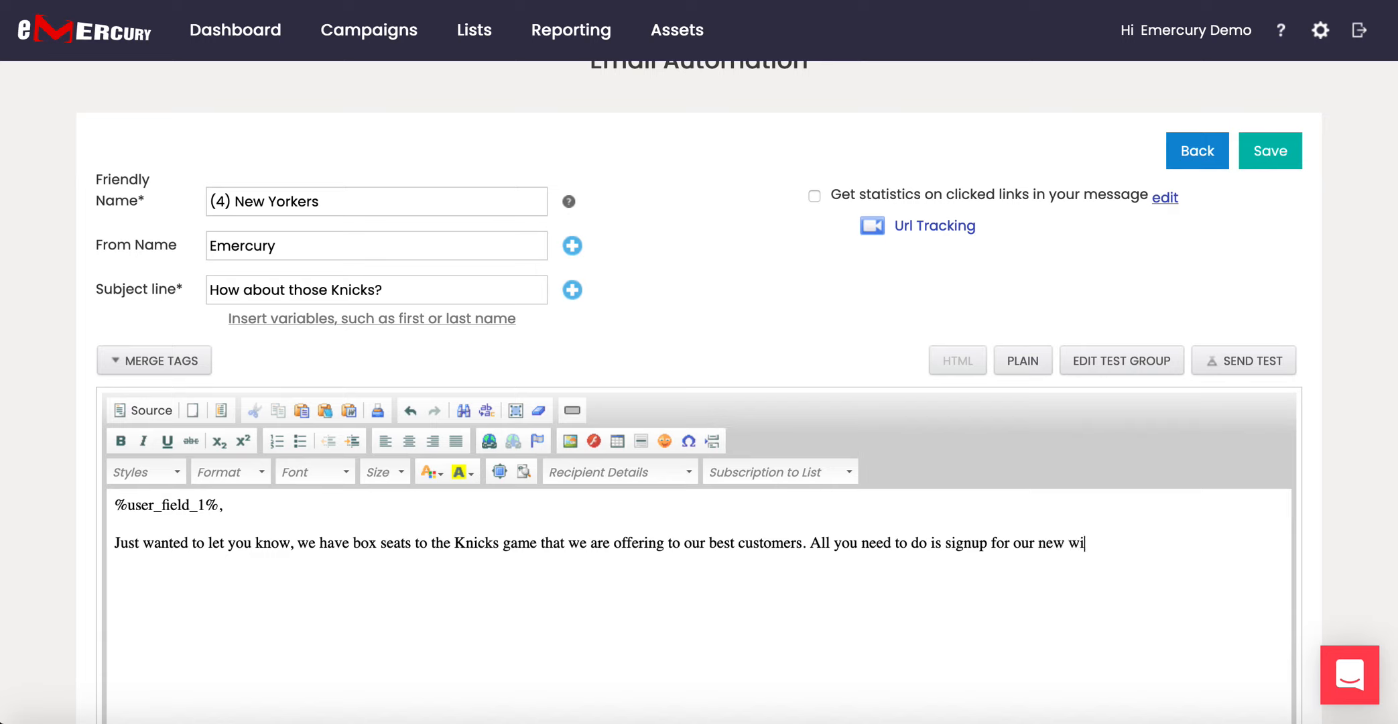
{"action": "type", "text": "dget before the ne"}
{"action": "key", "text": "BackSpace"}
{"action": "key", "text": "BackSpace"}
{"action": "type", "text": "en"}
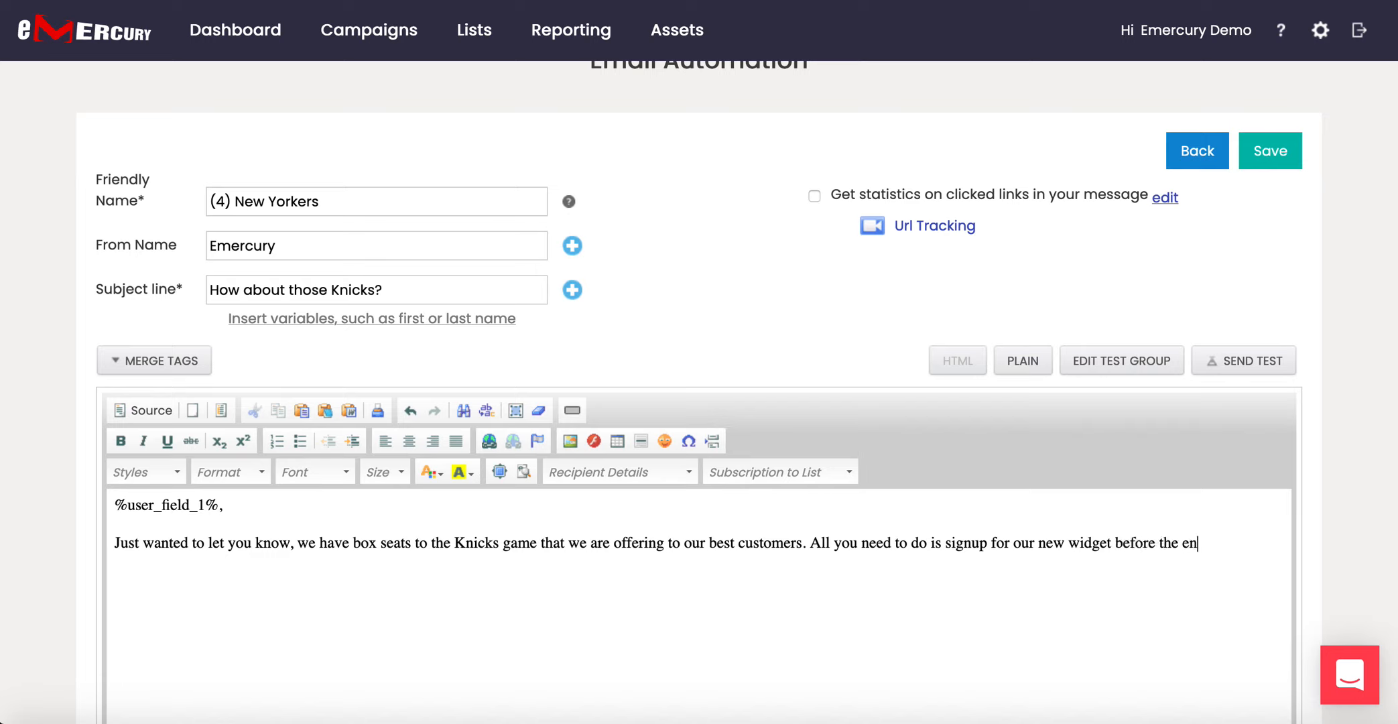
{"action": "type", "text": "d of the month and "}
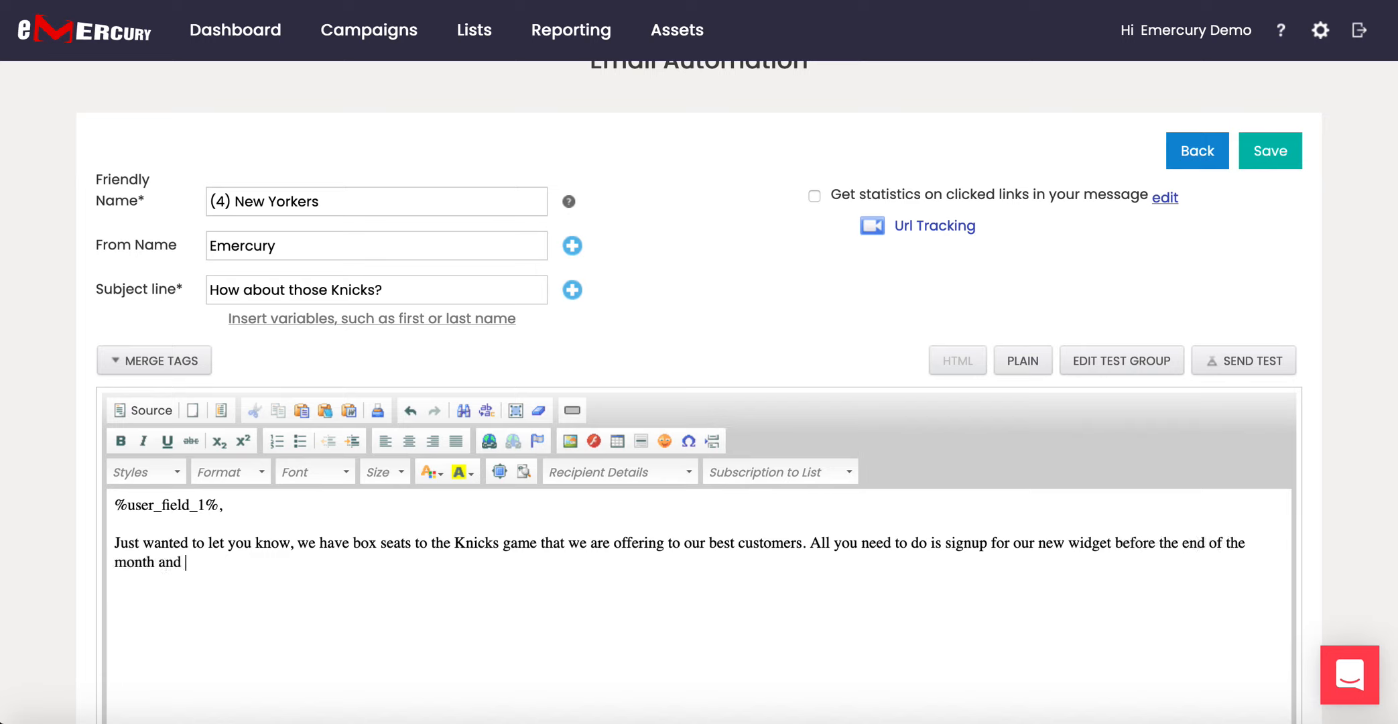
{"action": "type", "text": "you are automatically"}
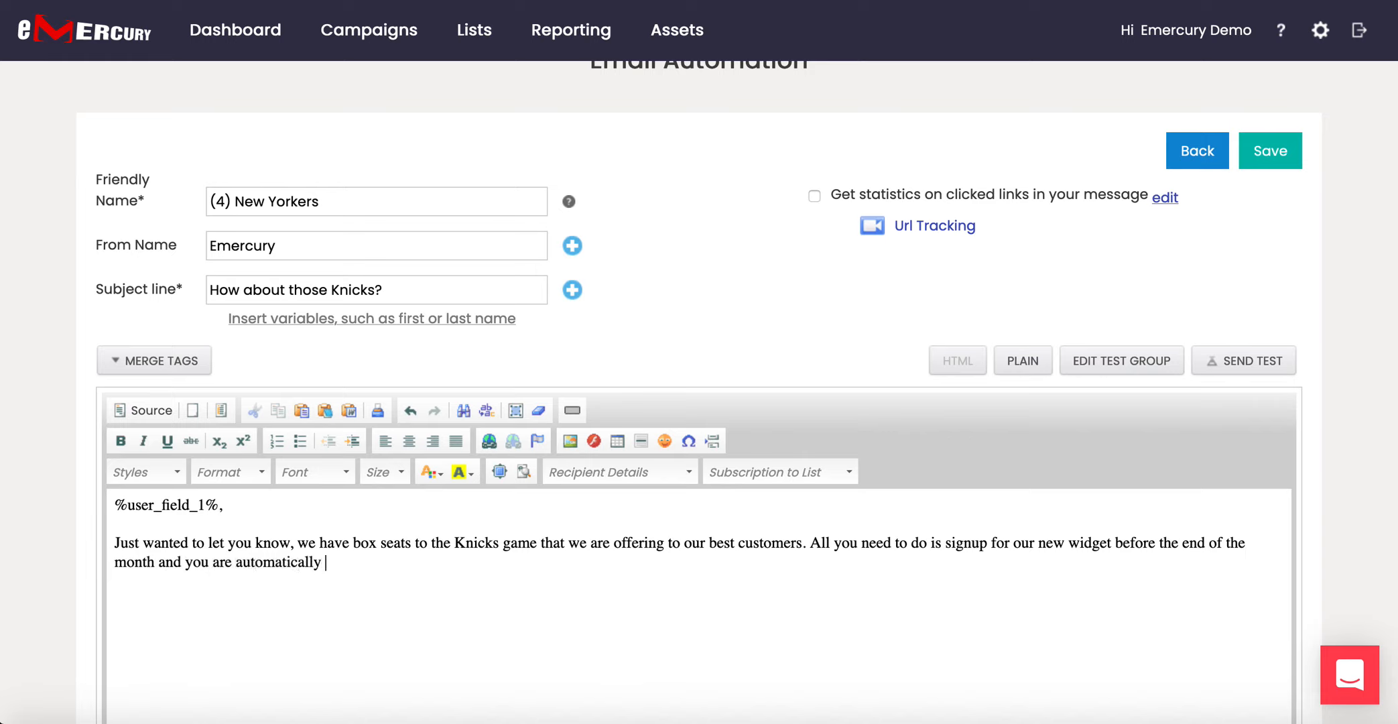
{"action": "type", "text": " enrolled.  "}
{"action": "type", "text": "Emercury"}
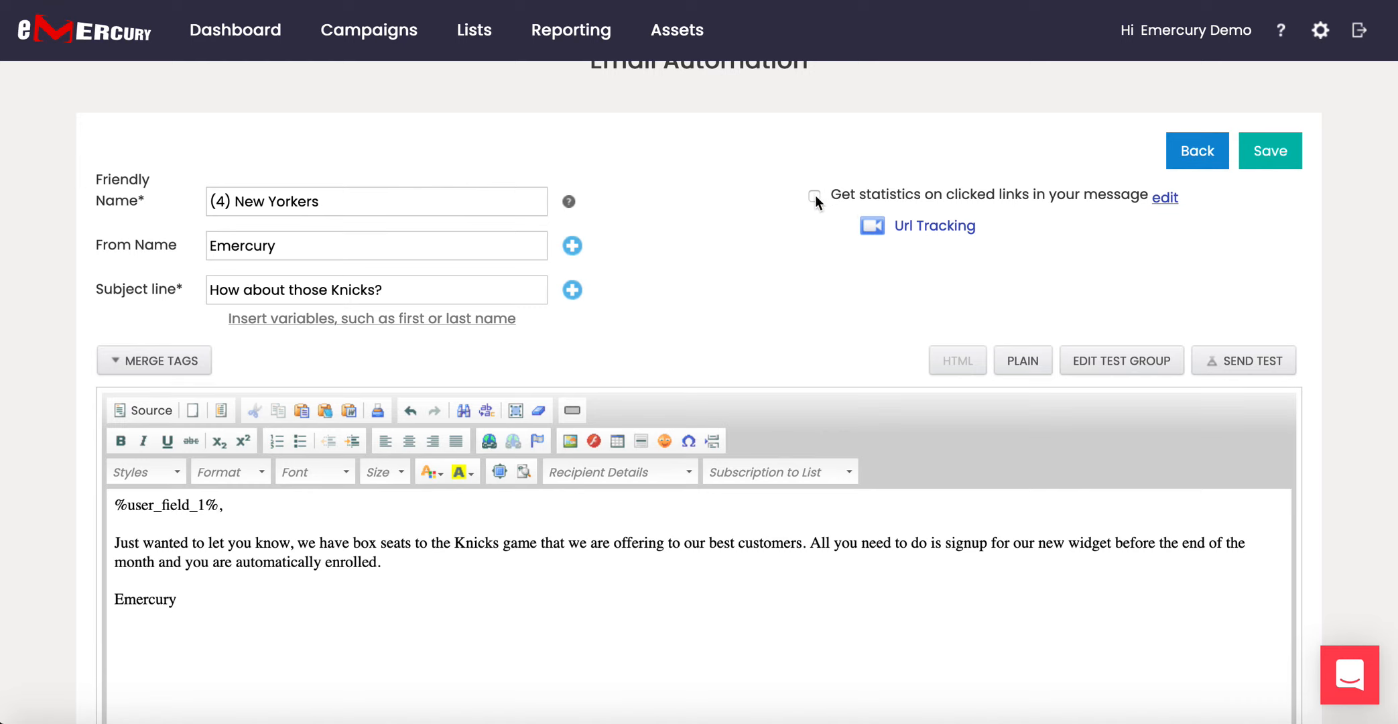
{"action": "left_click", "coordinate": [1273, 156]}
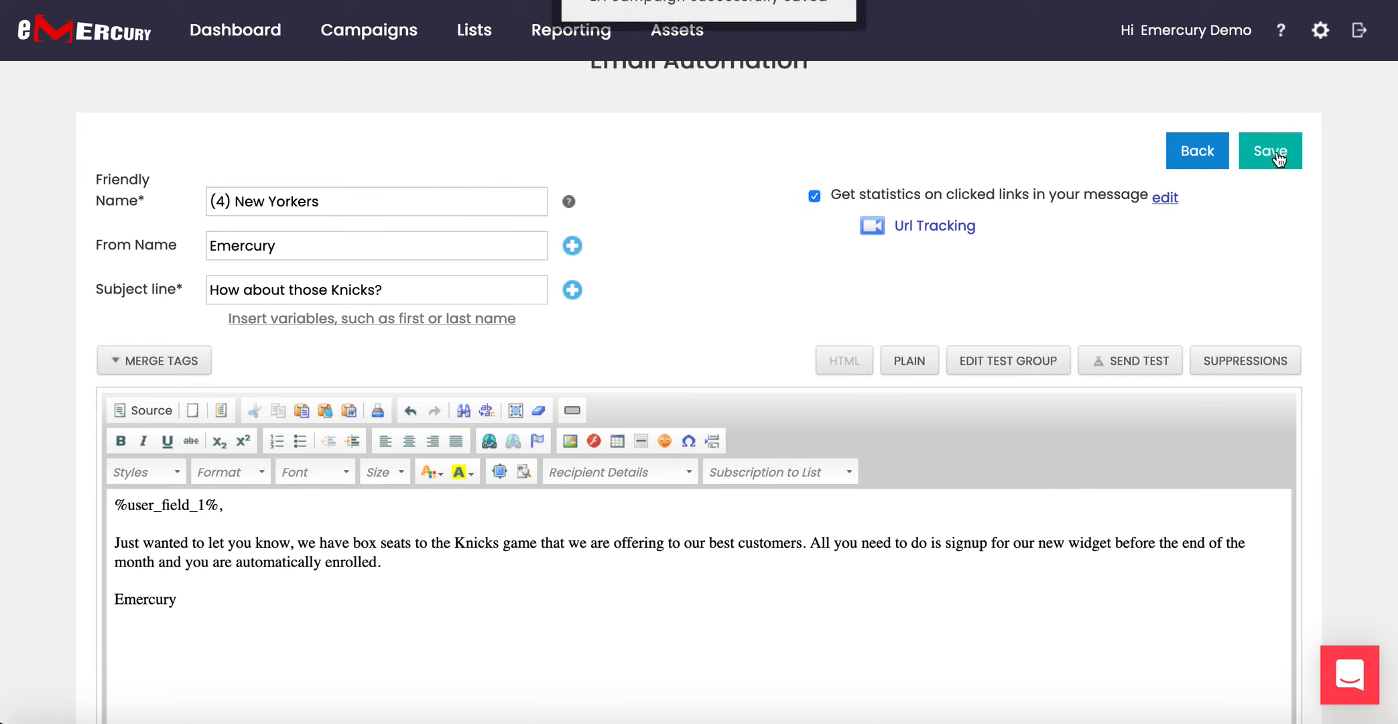
Return to the flow, review its blocks, save Todays Test Automation and close to the campaign list.
{"action": "left_click", "coordinate": [1199, 150]}
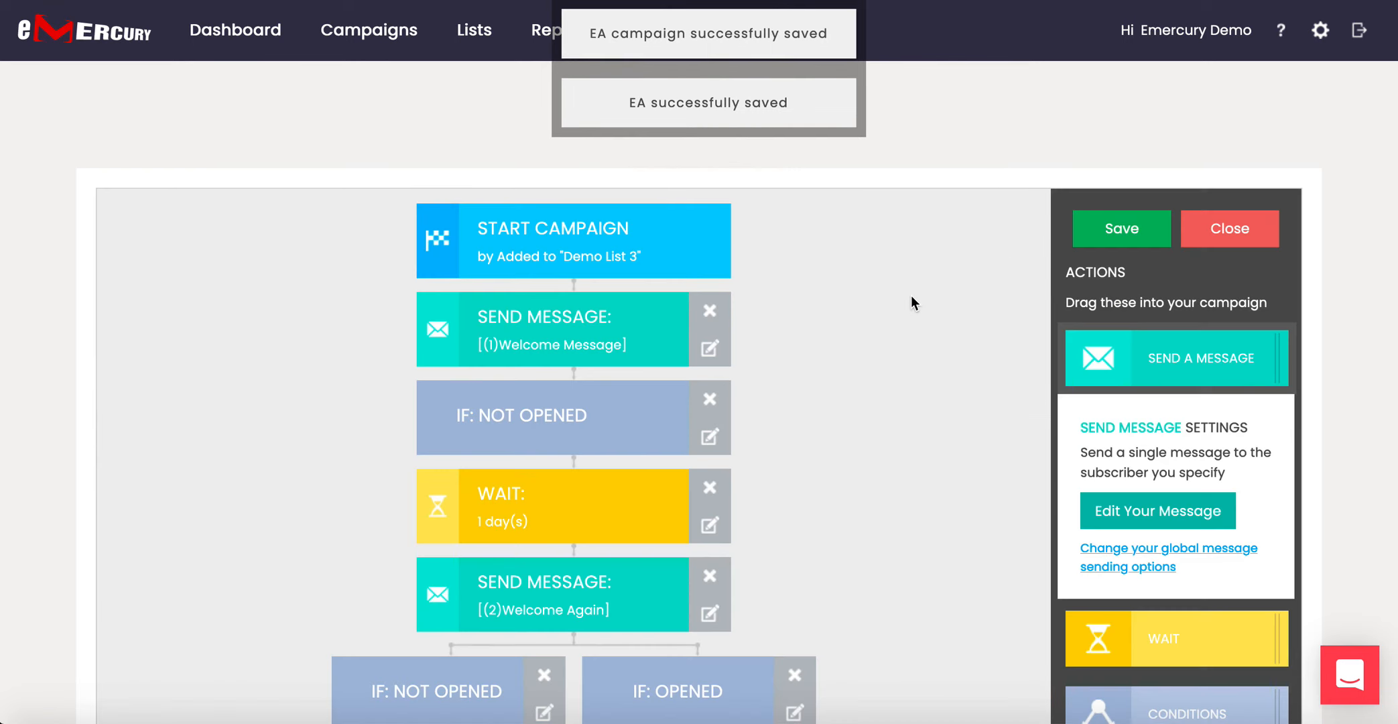
{"action": "scroll", "coordinate": [874, 329], "scroll_direction": "down", "scroll_amount": 8}
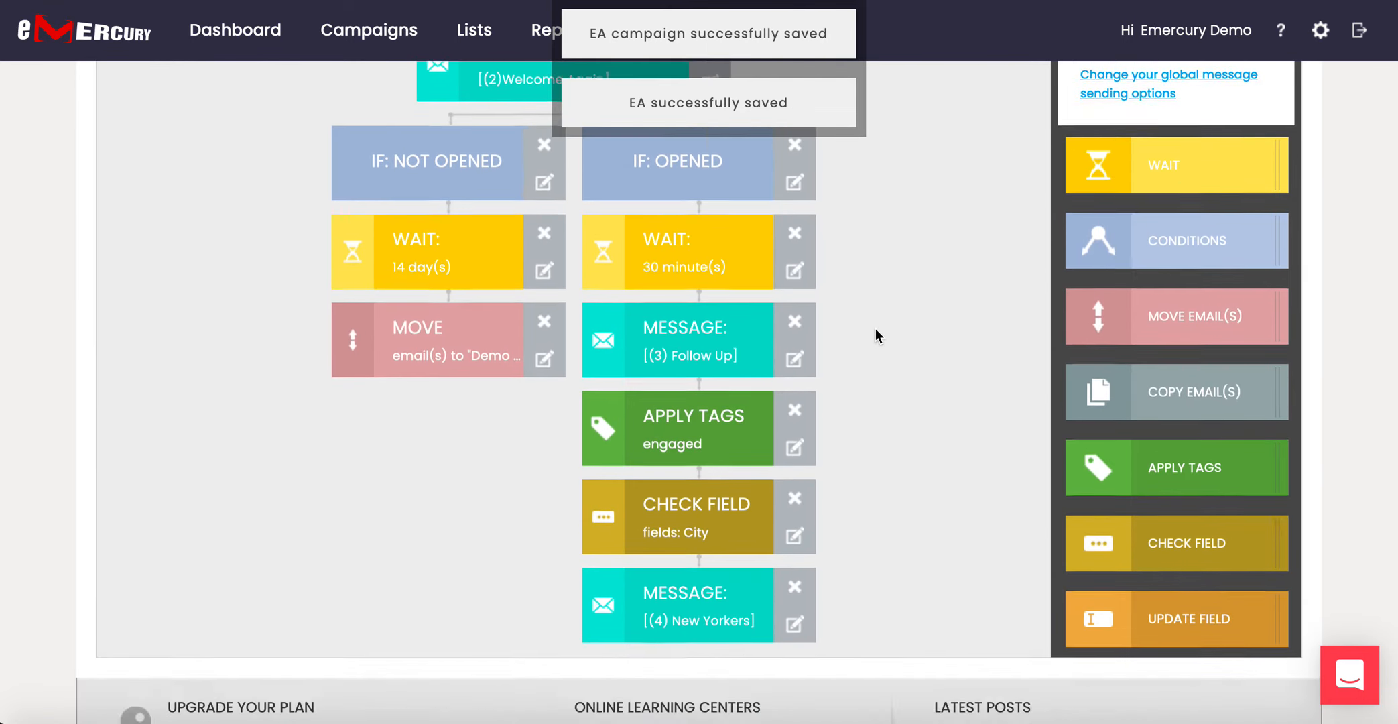
{"action": "scroll", "coordinate": [875, 329], "scroll_direction": "up", "scroll_amount": 6}
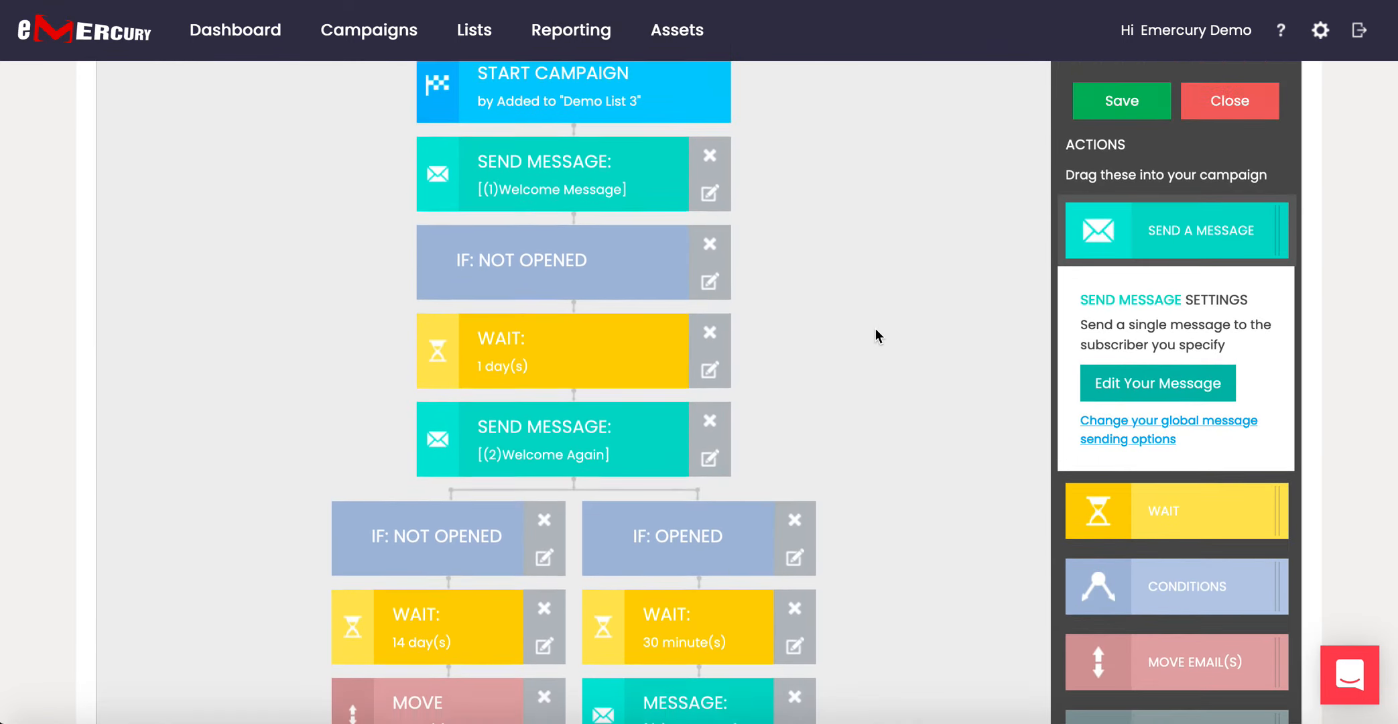
{"action": "scroll", "coordinate": [874, 329], "scroll_direction": "up", "scroll_amount": 2}
{"action": "scroll", "coordinate": [875, 329], "scroll_direction": "down", "scroll_amount": 7}
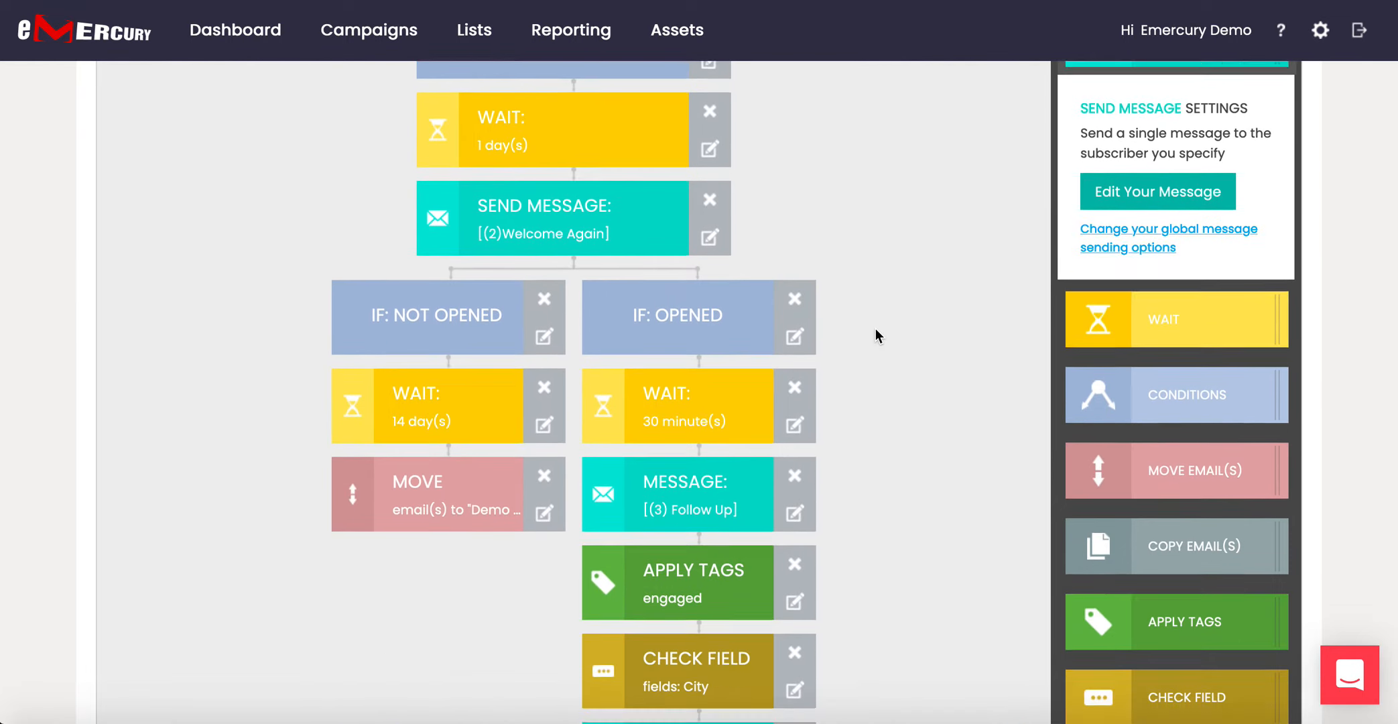
{"action": "scroll", "coordinate": [874, 329], "scroll_direction": "up", "scroll_amount": 4}
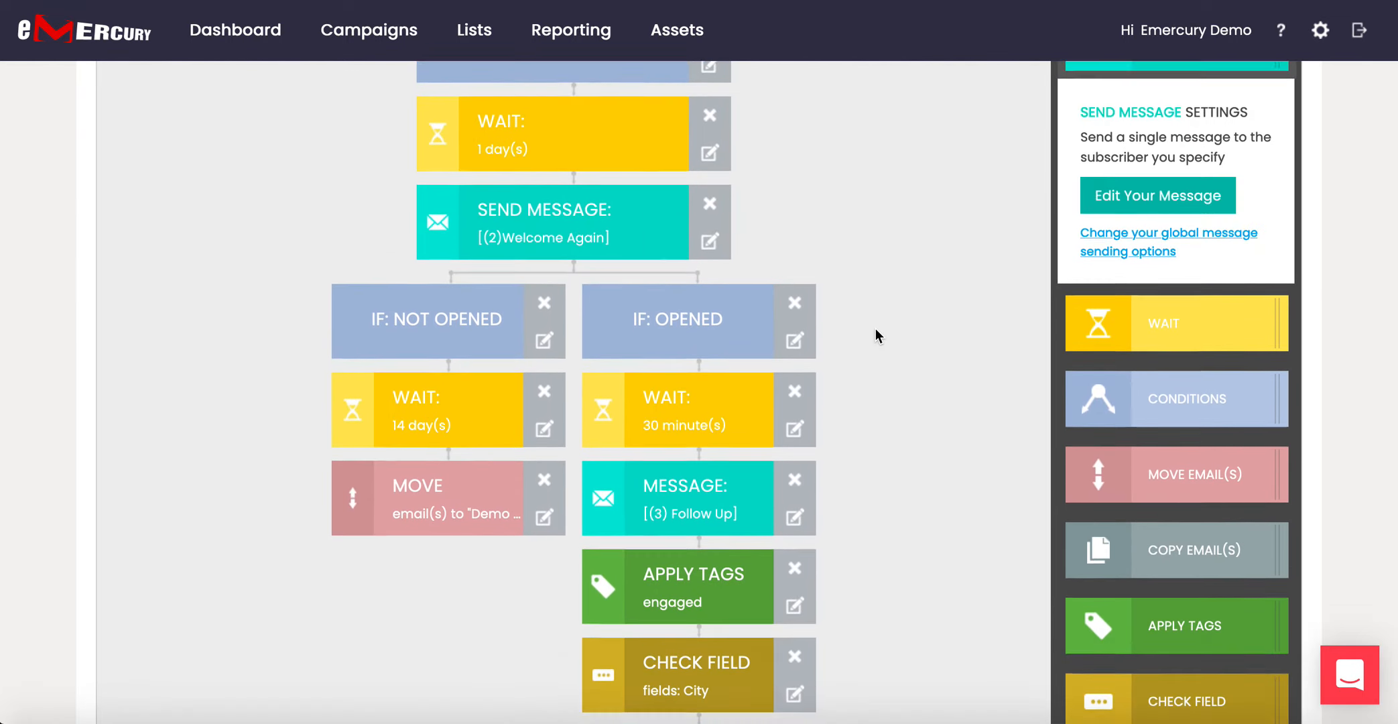
{"action": "scroll", "coordinate": [875, 330], "scroll_direction": "up", "scroll_amount": 2}
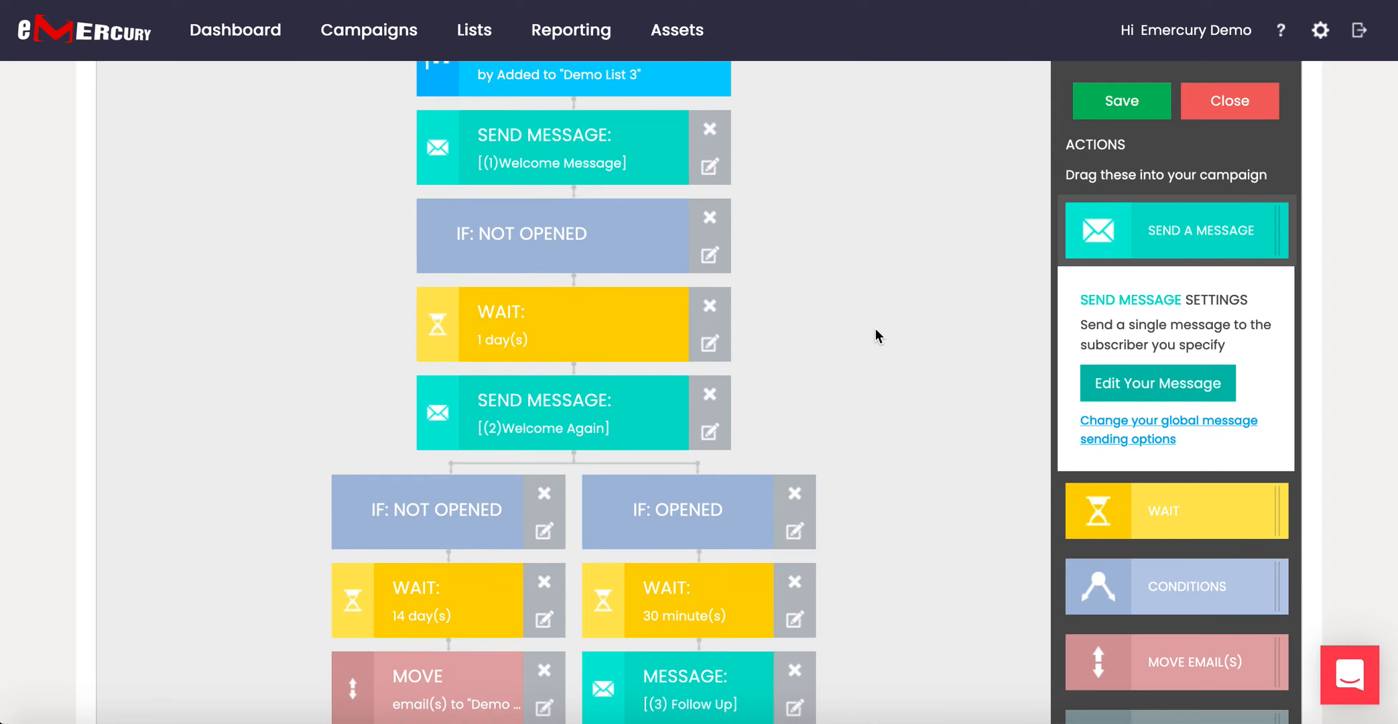
{"action": "scroll", "coordinate": [875, 330], "scroll_direction": "up", "scroll_amount": 3}
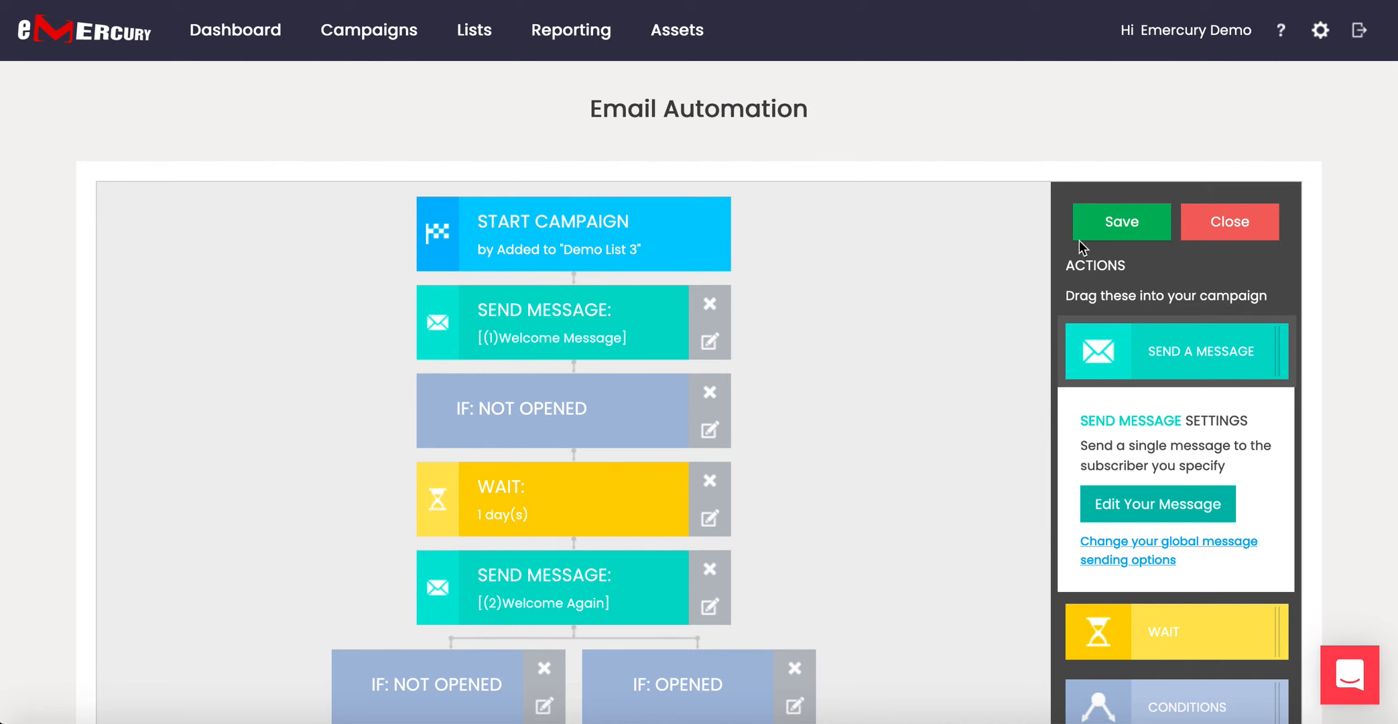
{"action": "left_click", "coordinate": [1114, 224]}
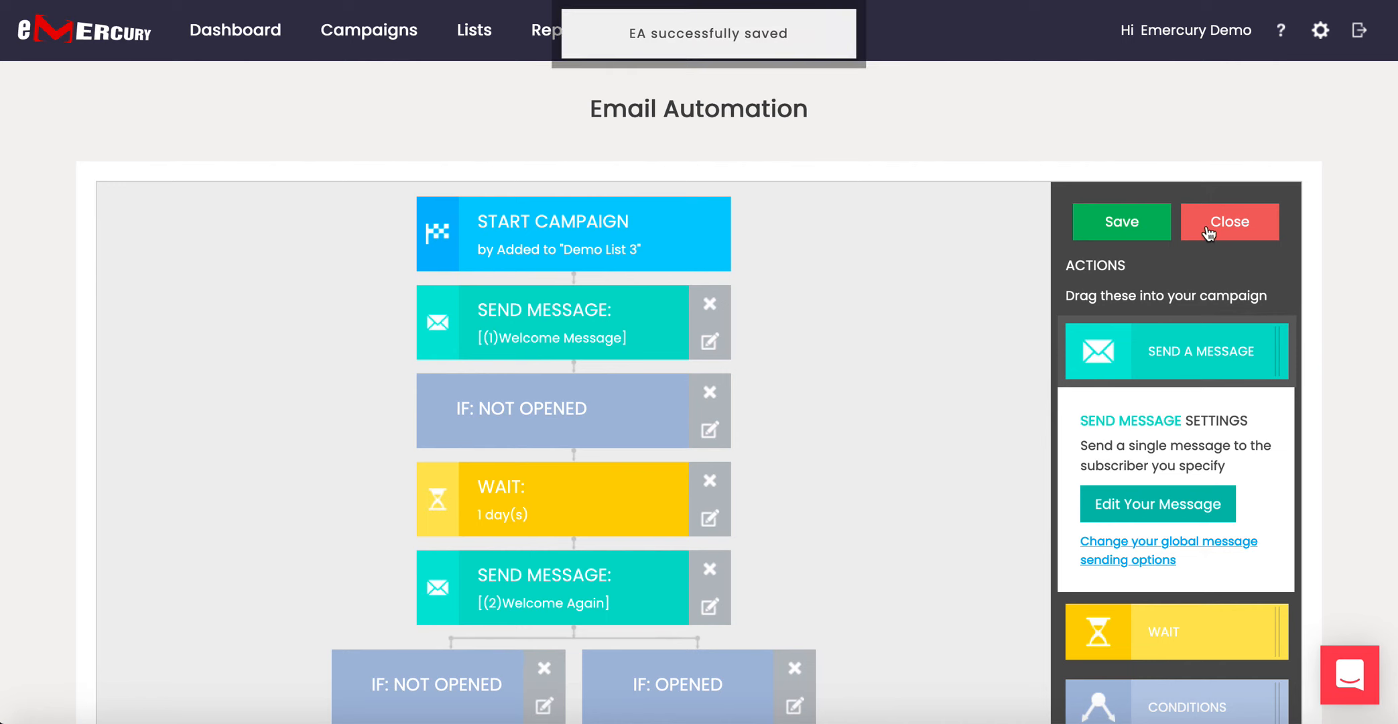
{"action": "left_click", "coordinate": [1230, 221]}
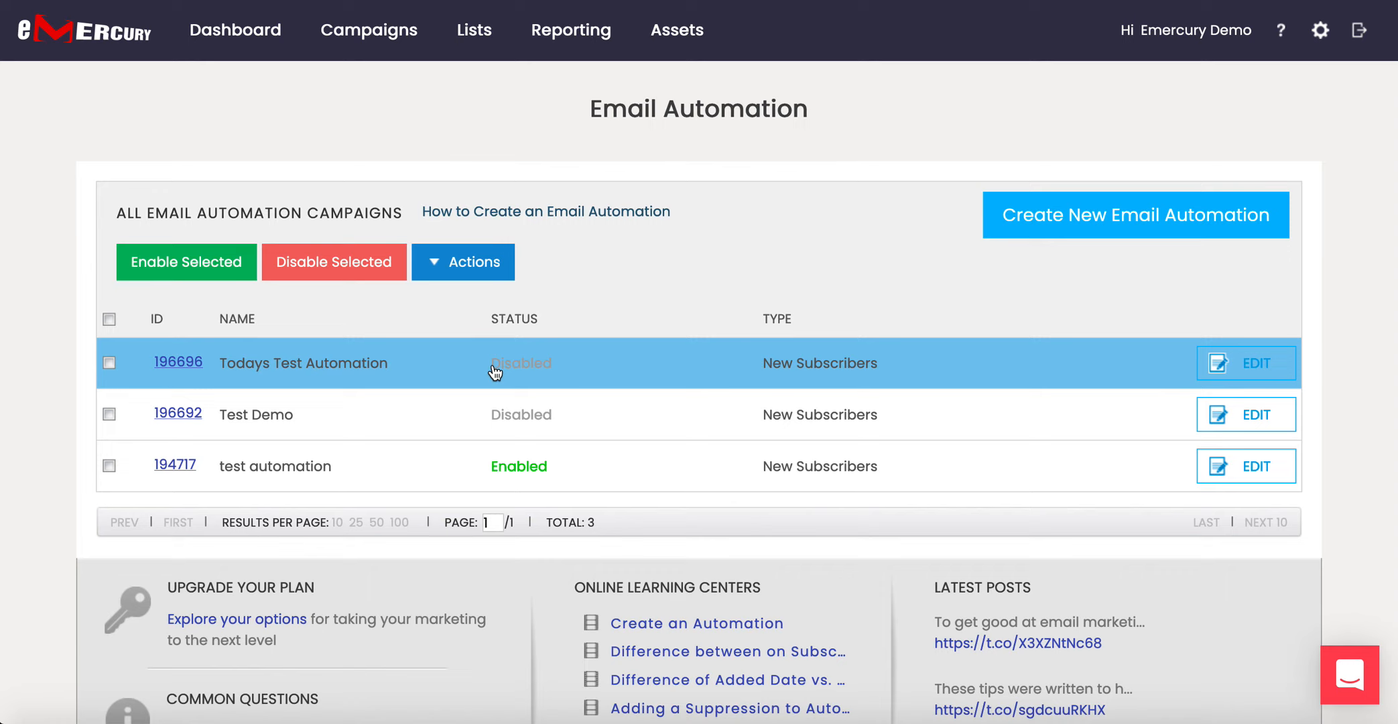
Enable Todays Test Automation, then go to the Lists page.
{"action": "left_click", "coordinate": [109, 363]}
{"action": "left_click", "coordinate": [209, 280]}
{"action": "mouse_move", "coordinate": [473, 39]}
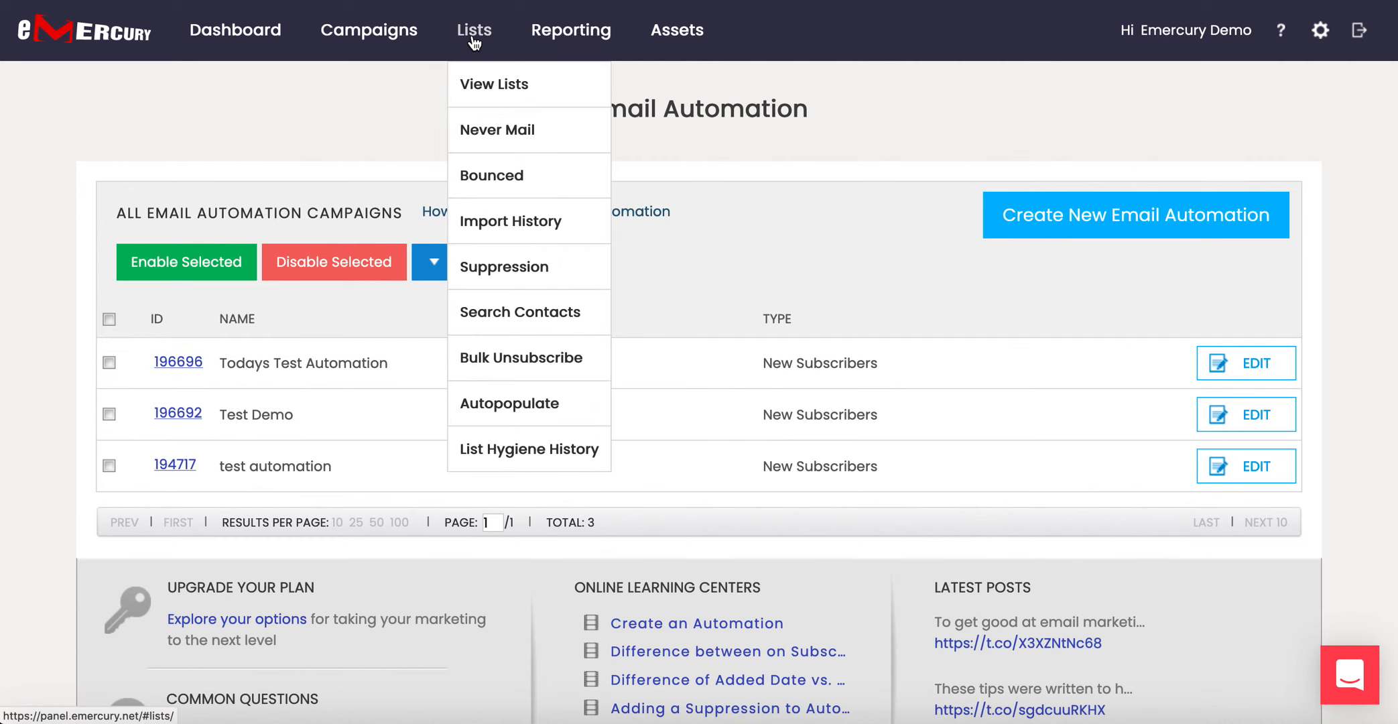
{"action": "left_click", "coordinate": [474, 39]}
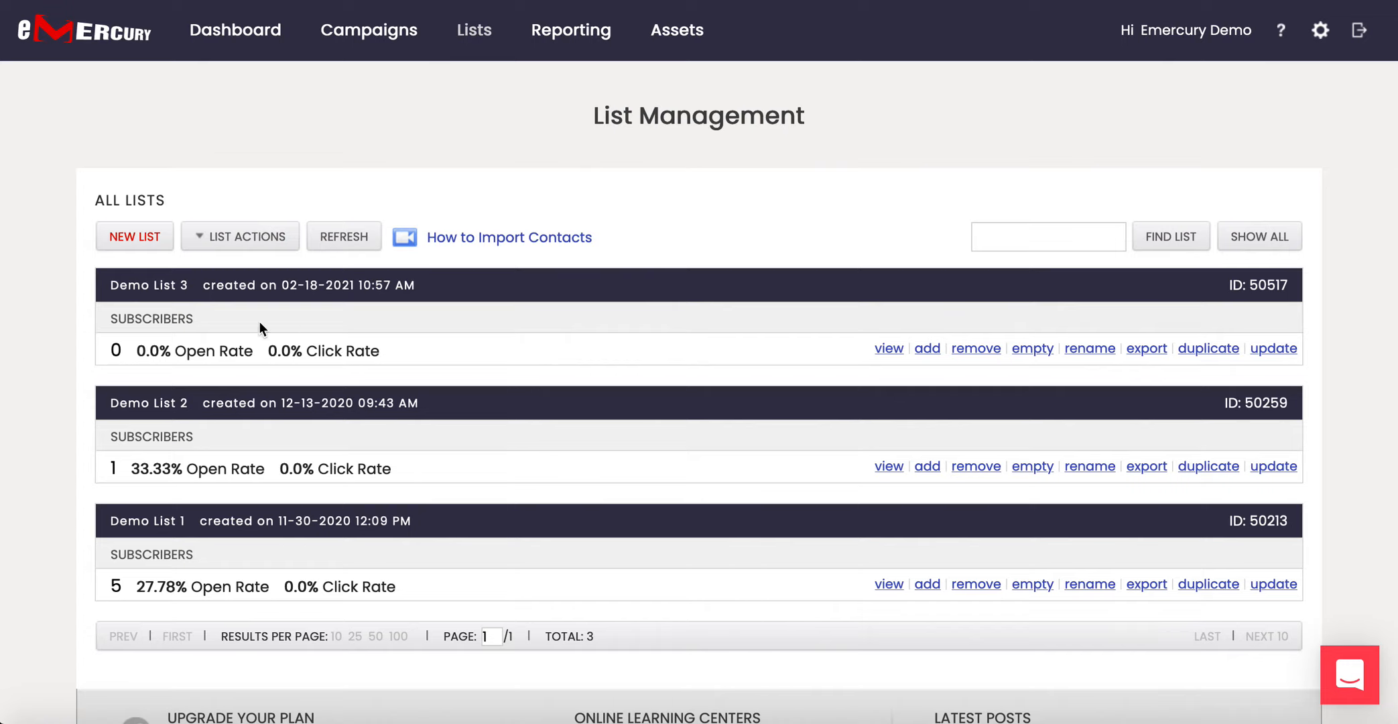
Start a new contact on Demo List 3 and enter the subscriber's e-mail address and first name.
{"action": "left_click", "coordinate": [927, 347]}
{"action": "left_click", "coordinate": [334, 366]}
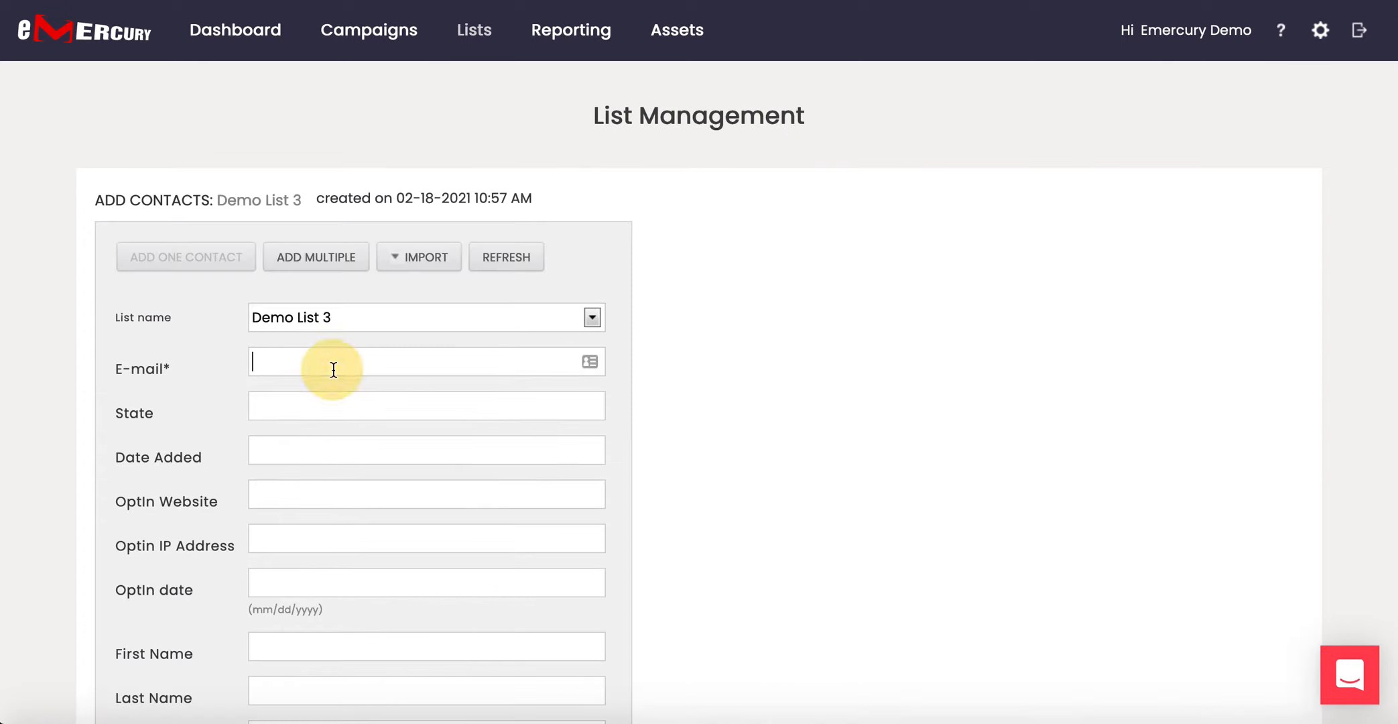
{"action": "left_click", "coordinate": [297, 644]}
{"action": "type", "text": "Michael"}
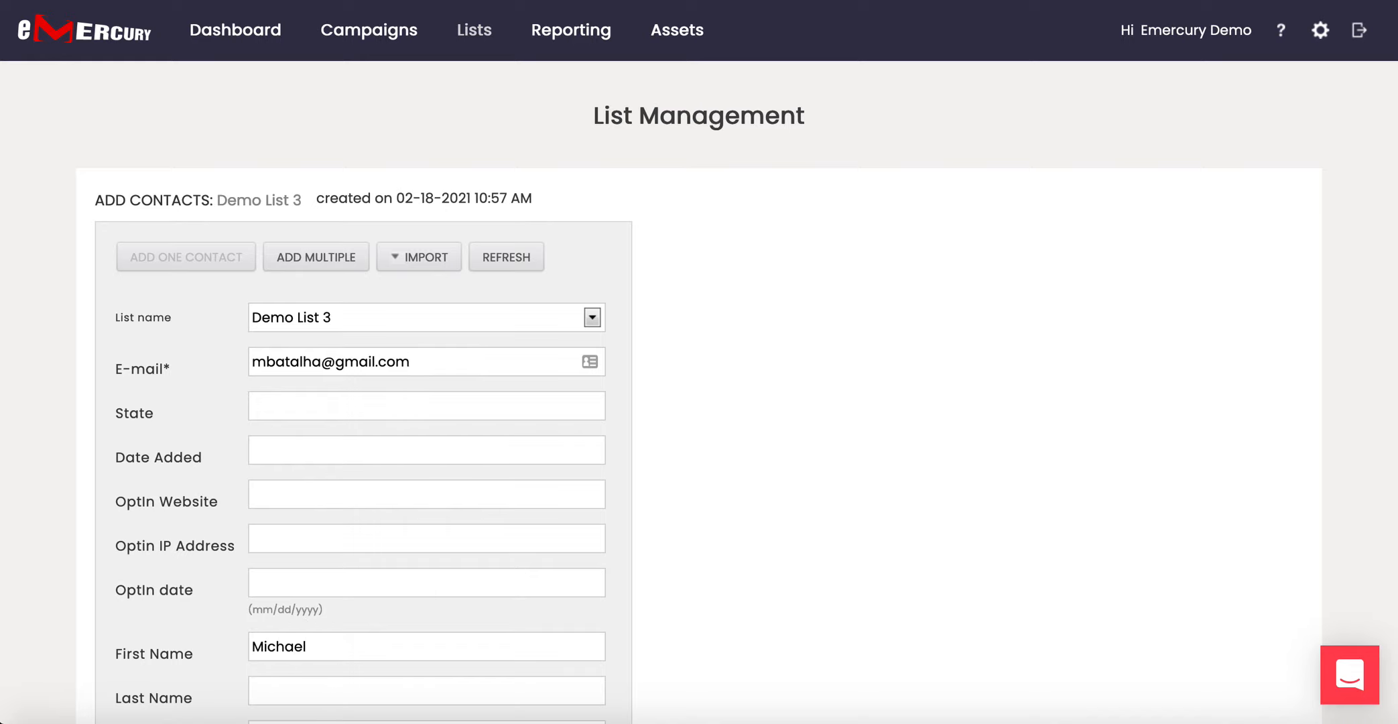
Set the contact's city to 'New York', tag it 'non-engaged', and save it.
{"action": "scroll", "coordinate": [824, 429], "scroll_direction": "down", "scroll_amount": 9}
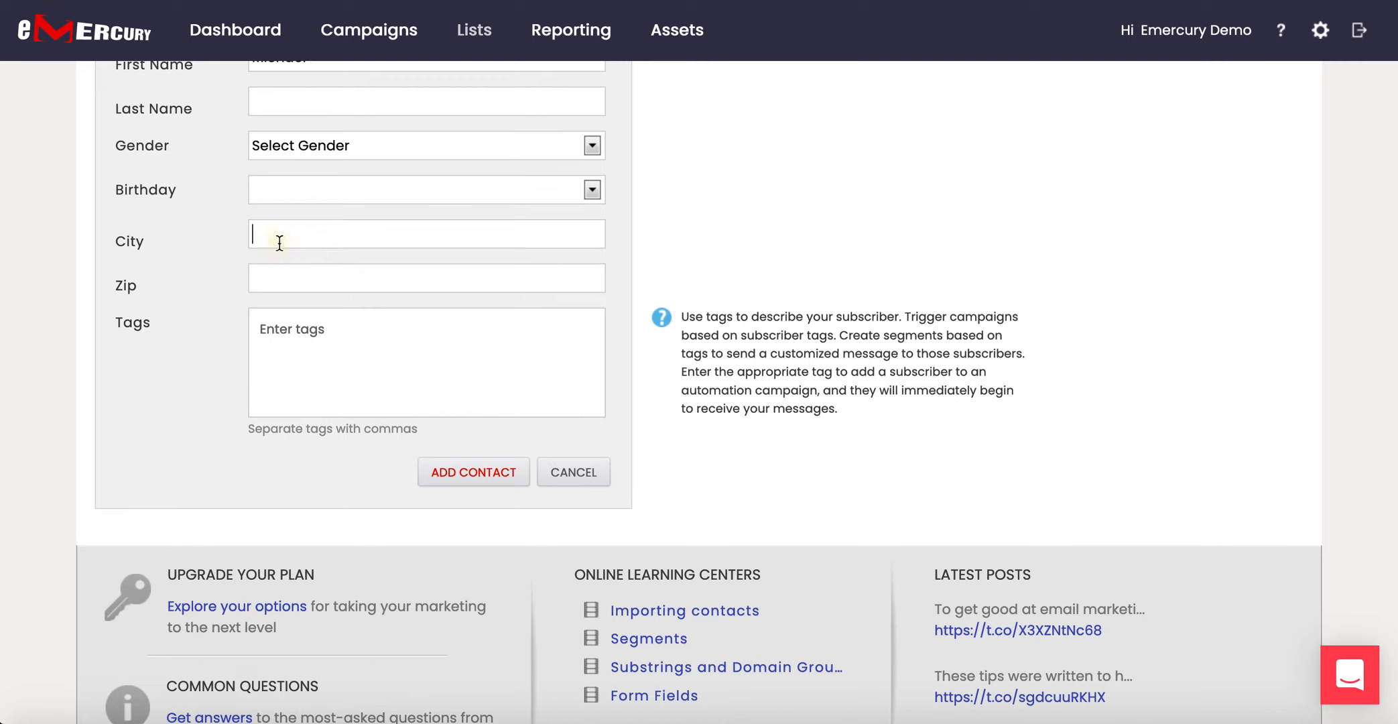
{"action": "type", "text": "New York"}
{"action": "left_click", "coordinate": [376, 337]}
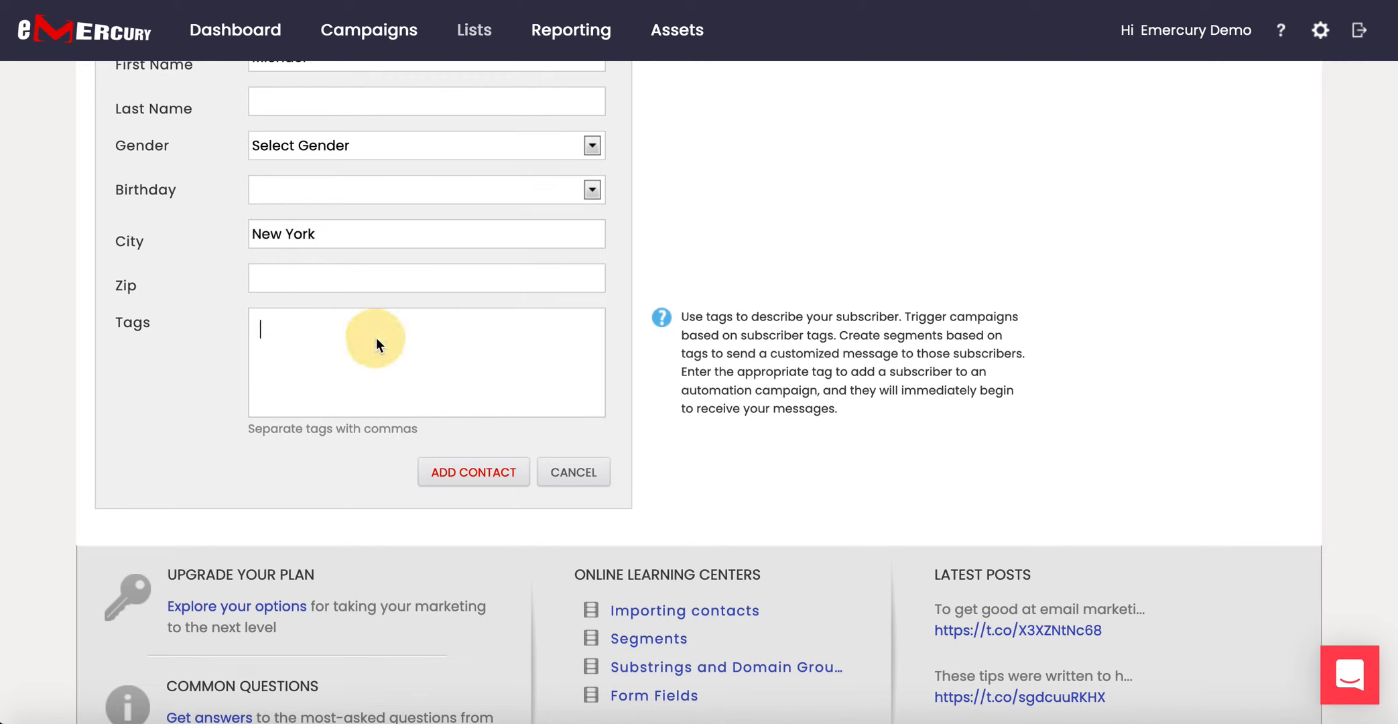
{"action": "type", "text": "none"}
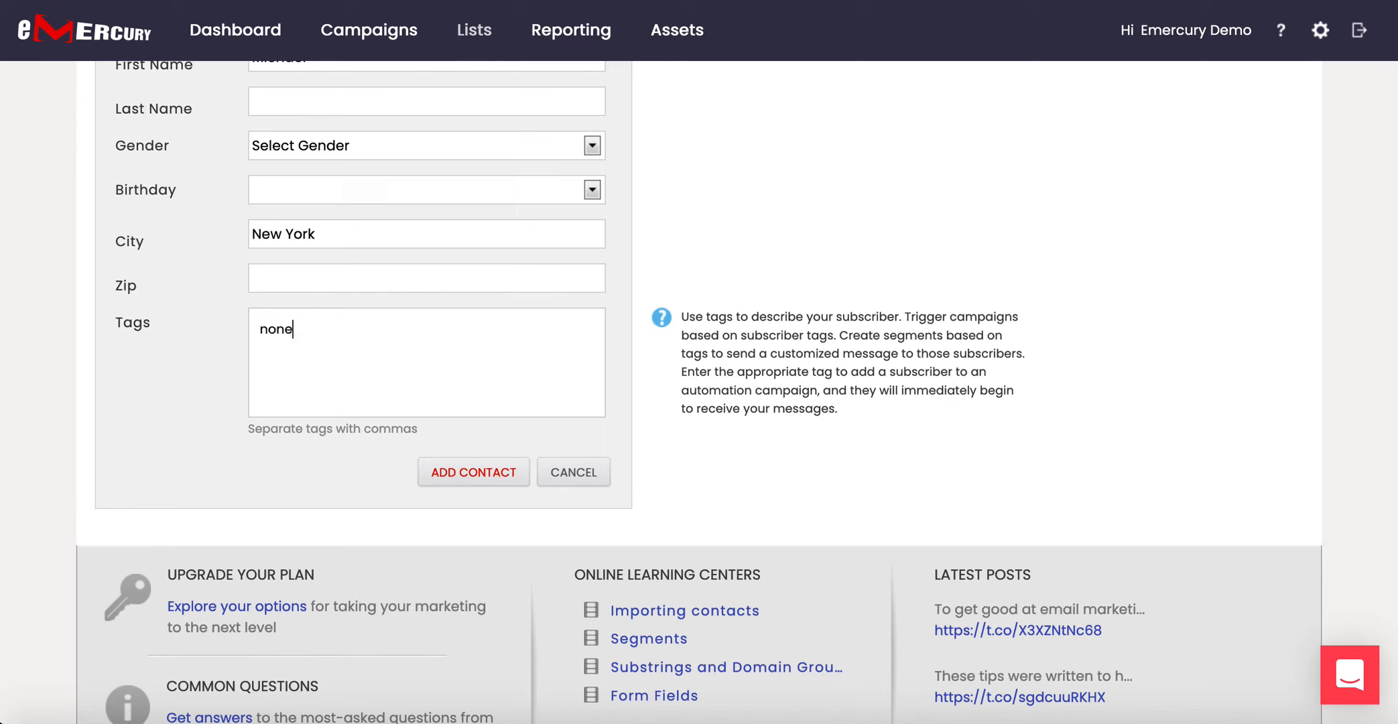
{"action": "key", "text": "BackSpace"}
{"action": "type", "text": "-engaged"}
{"action": "key", "text": "comma"}
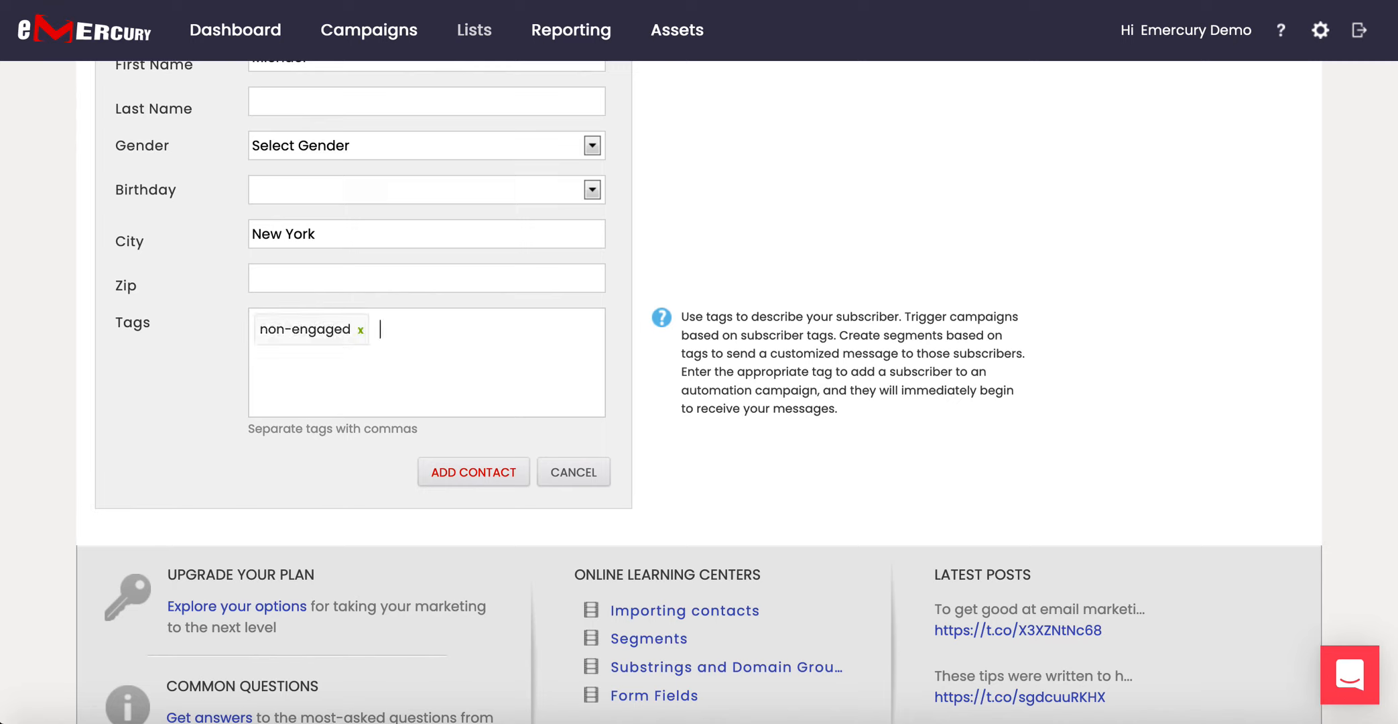
{"action": "left_click", "coordinate": [493, 478]}
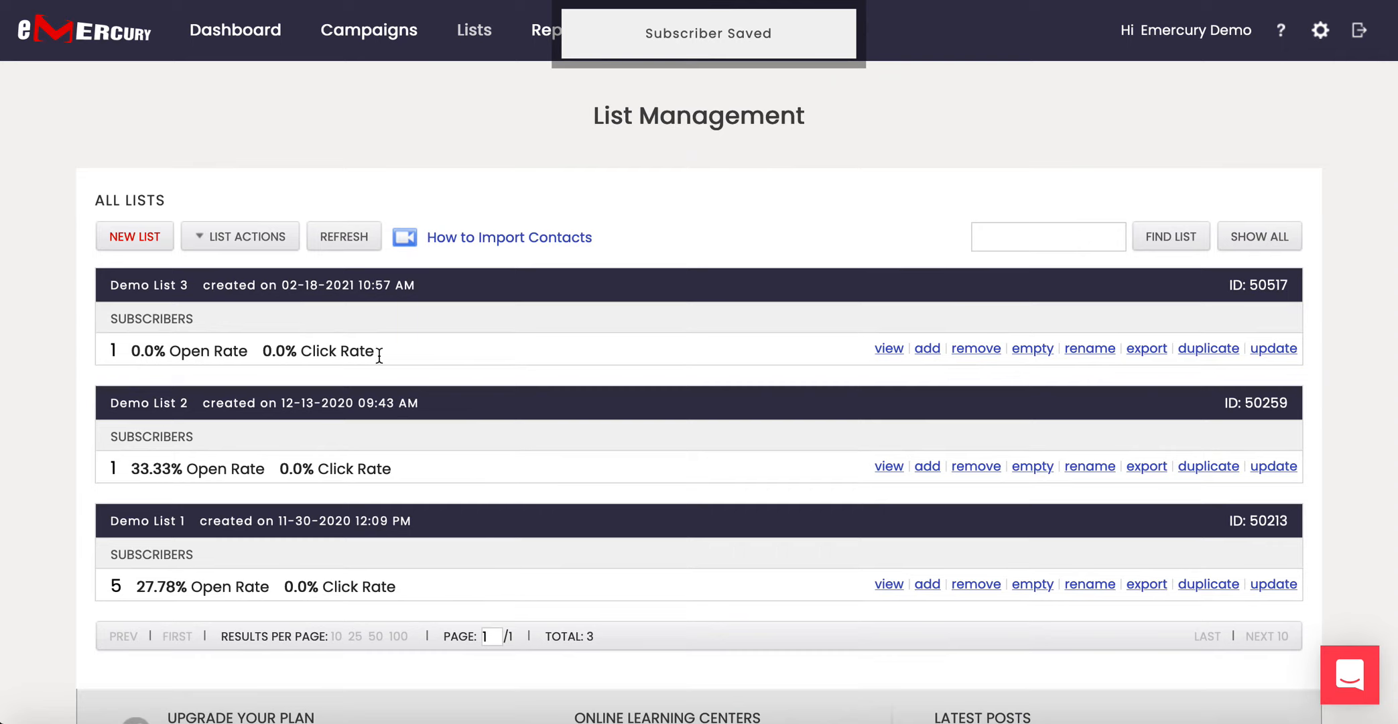
Open Reporting > Campaign Reports and scroll down to the reports table.
{"action": "mouse_move", "coordinate": [546, 39]}
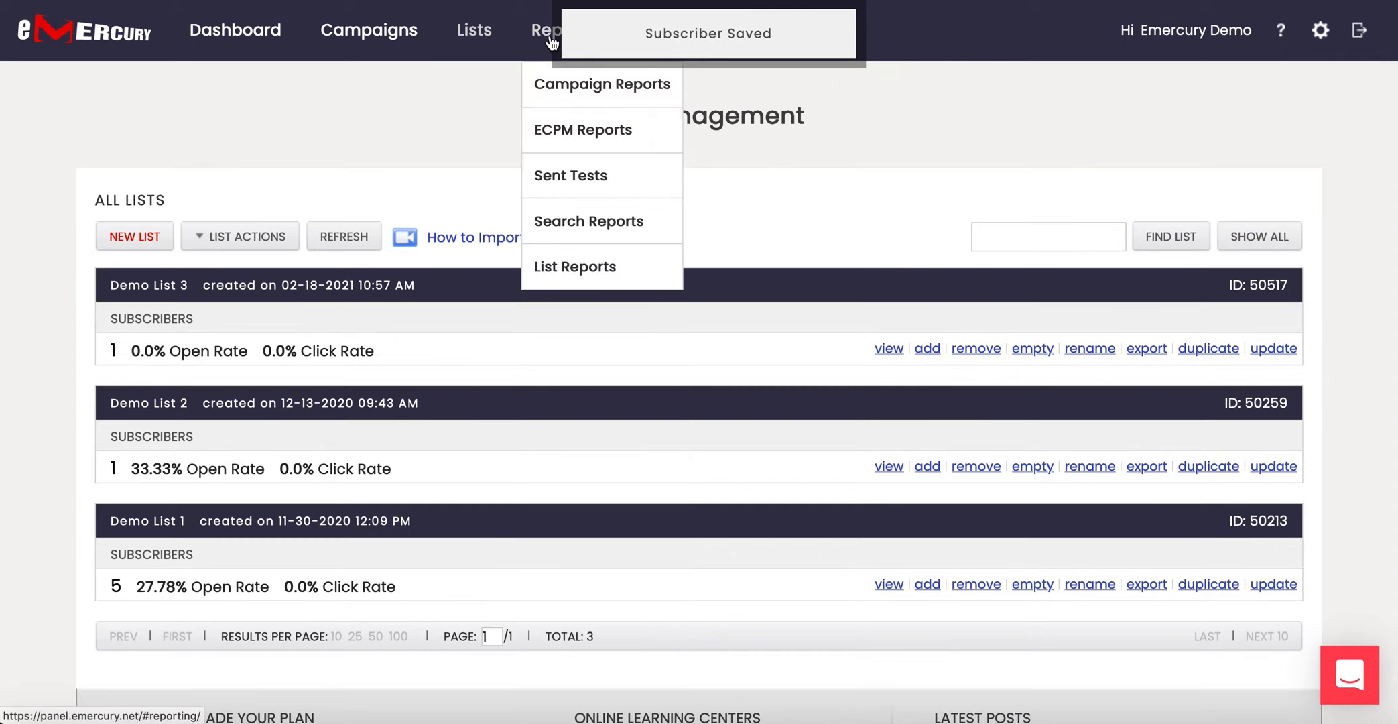
{"action": "left_click", "coordinate": [558, 92]}
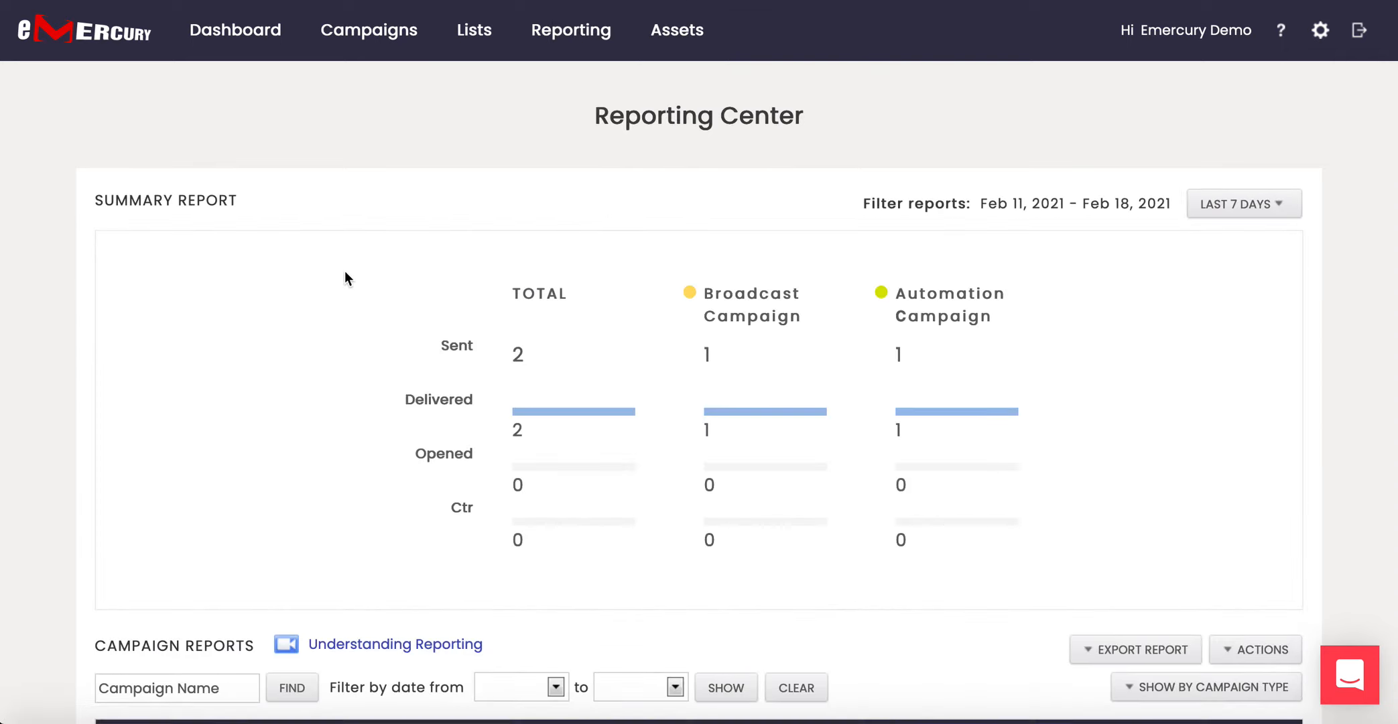
{"action": "scroll", "coordinate": [344, 271], "scroll_direction": "down", "scroll_amount": 4}
{"action": "scroll", "coordinate": [344, 271], "scroll_direction": "down", "scroll_amount": 1}
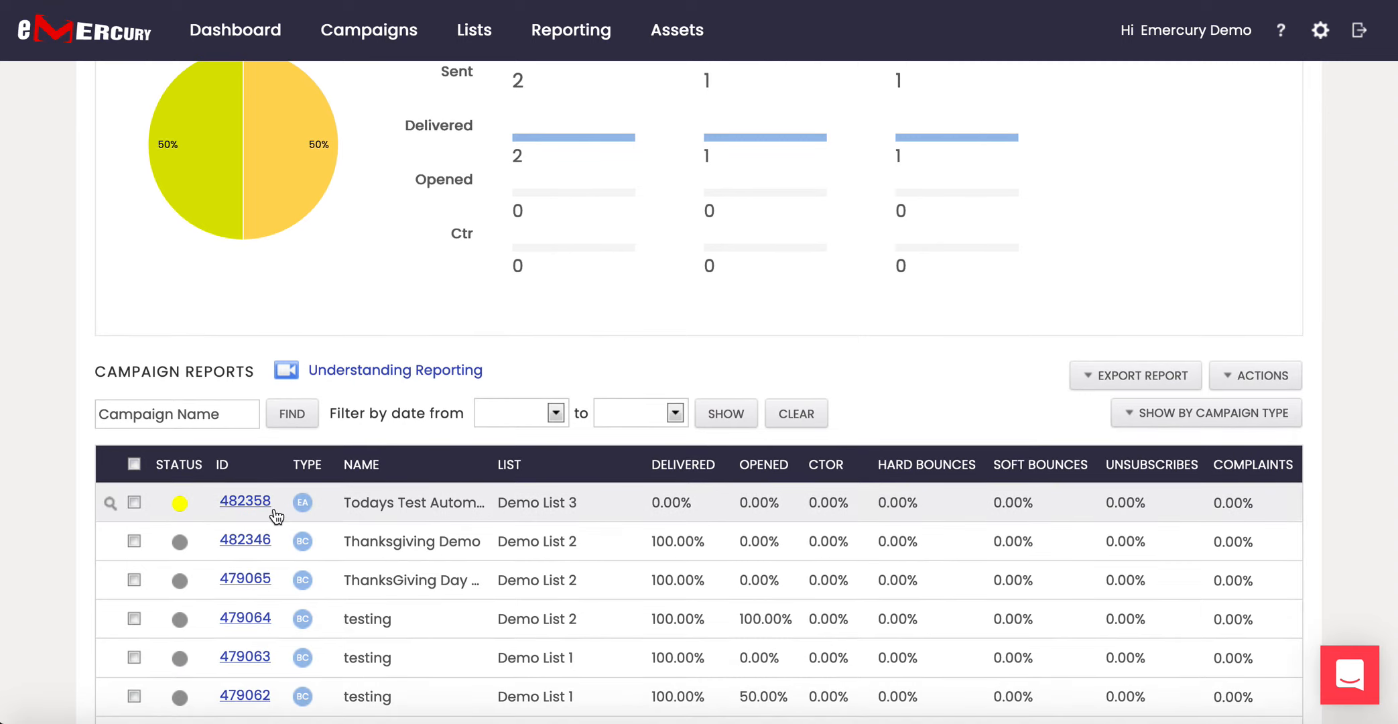
Preview the first campaign report's email, then close the preview.
{"action": "left_click", "coordinate": [110, 503]}
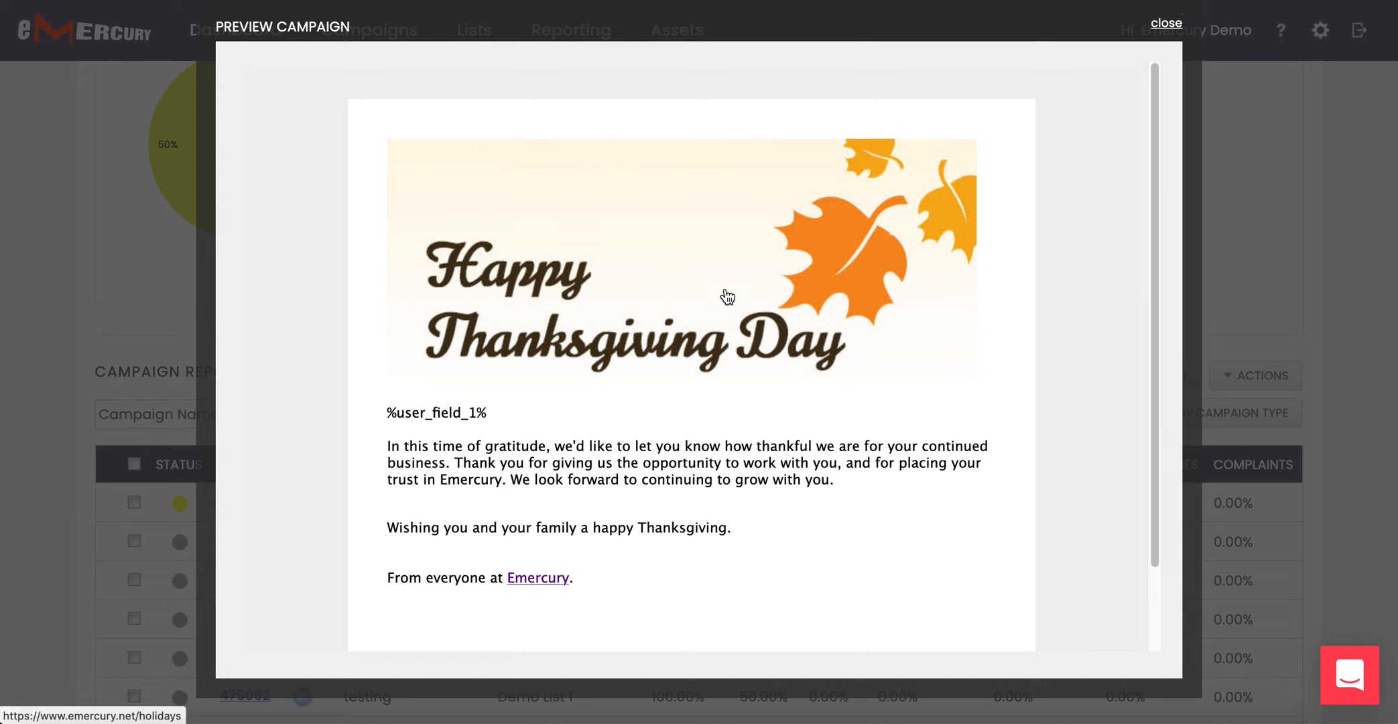
{"action": "left_click", "coordinate": [1169, 29]}
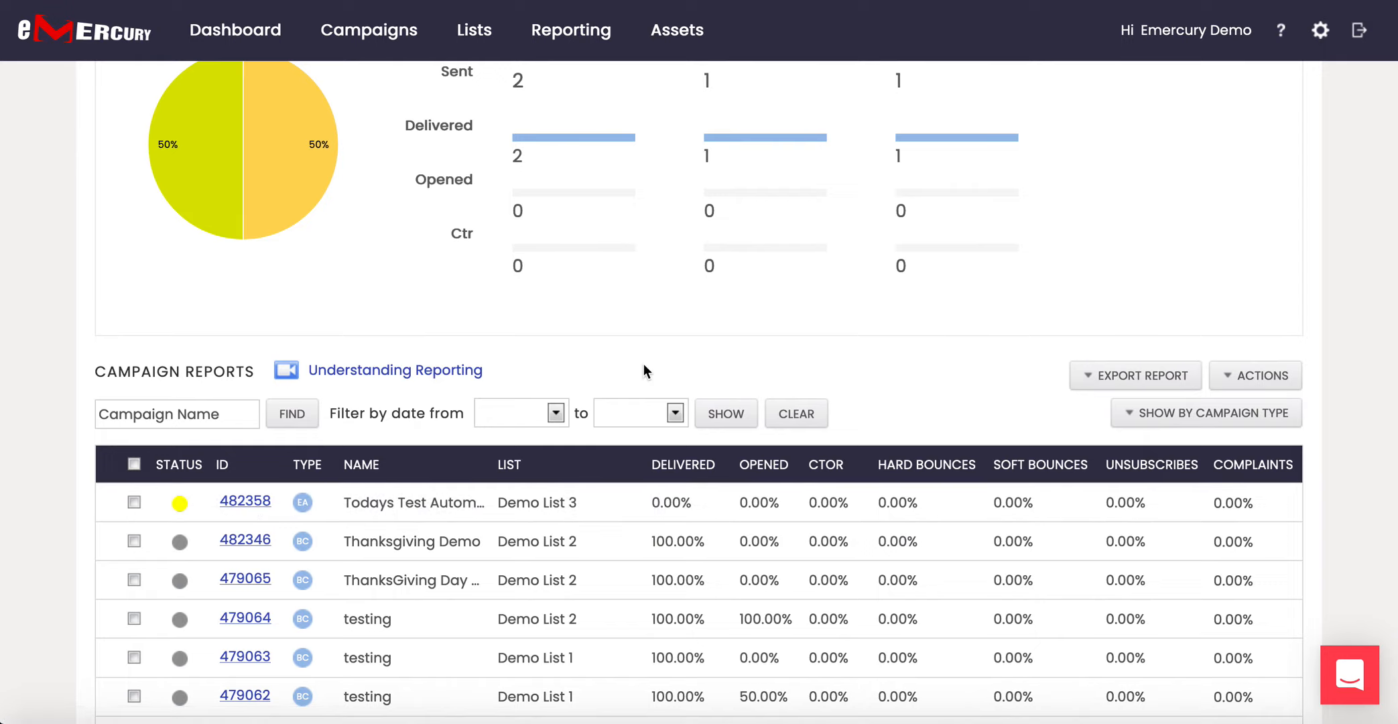
{"action": "scroll", "coordinate": [643, 364], "scroll_direction": "up", "scroll_amount": 5}
Go to Campaigns > Automations and select Todays Test Automation.
{"action": "mouse_move", "coordinate": [369, 30]}
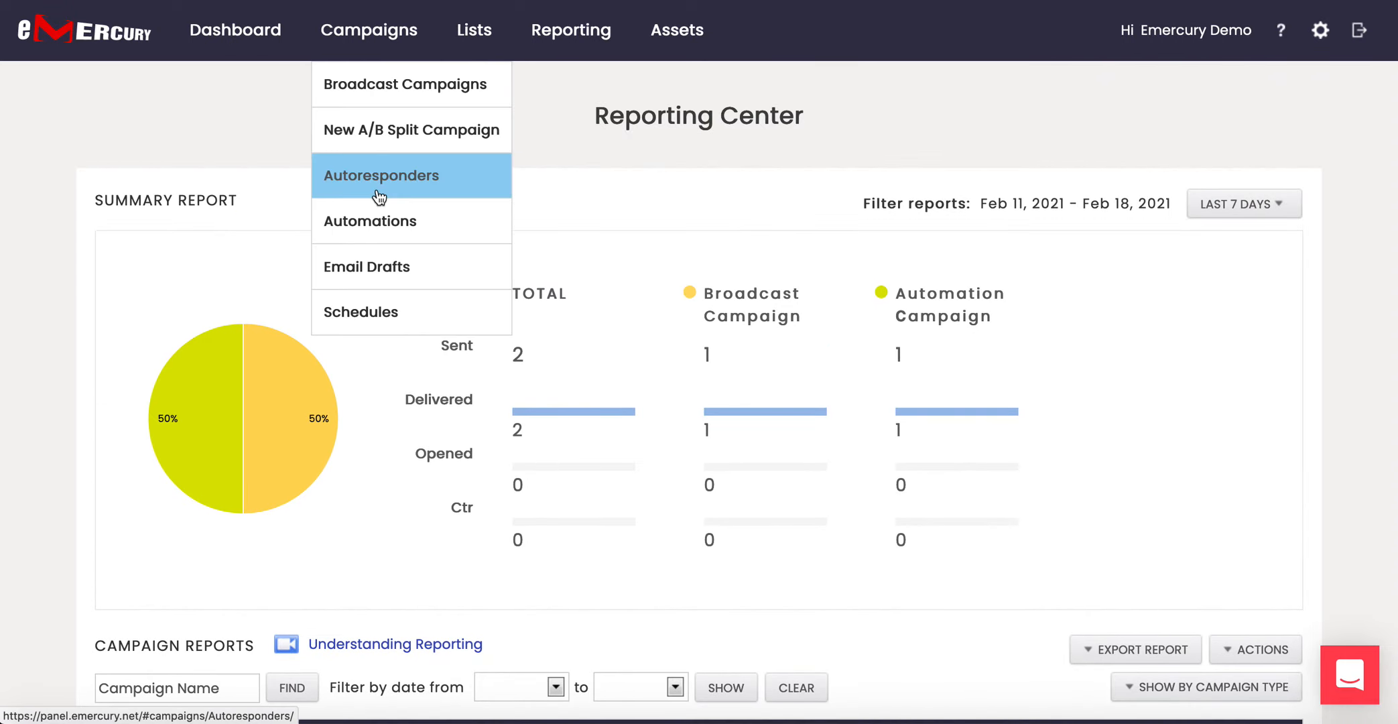
{"action": "left_click", "coordinate": [381, 221]}
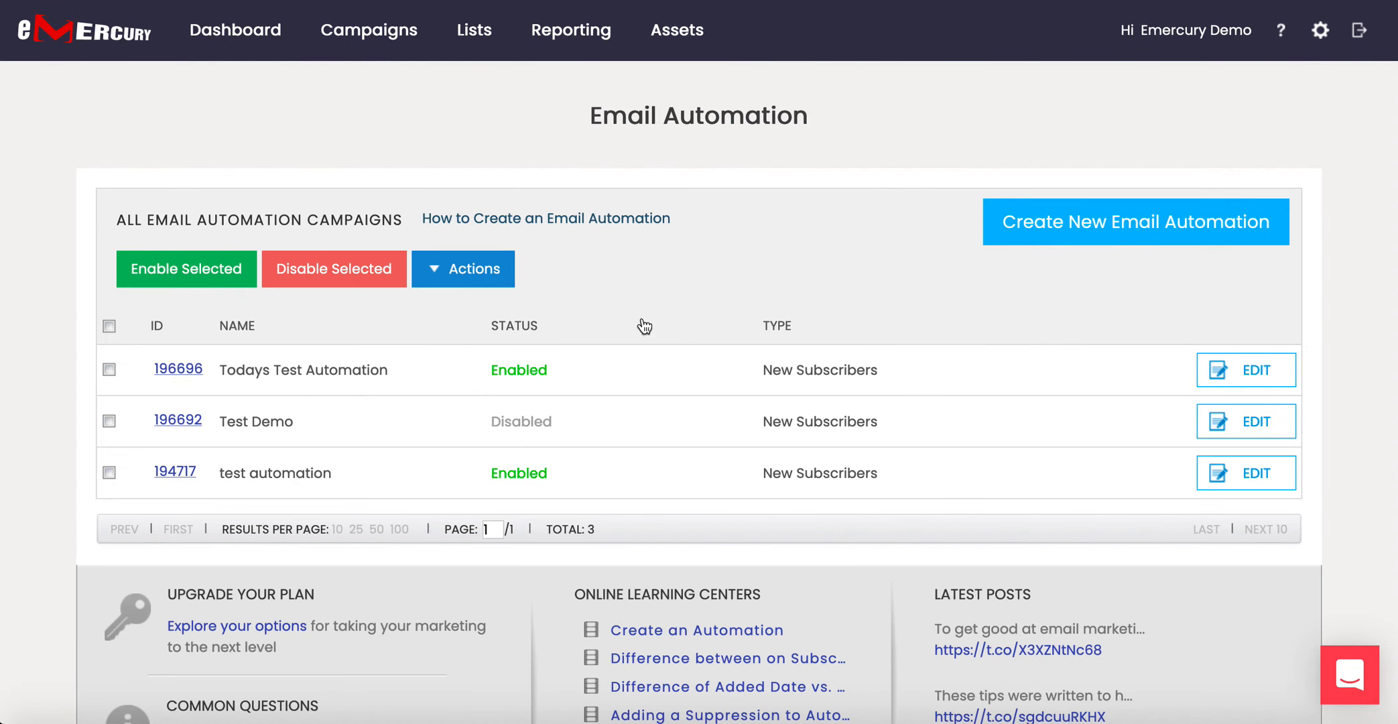
{"action": "left_click", "coordinate": [601, 387]}
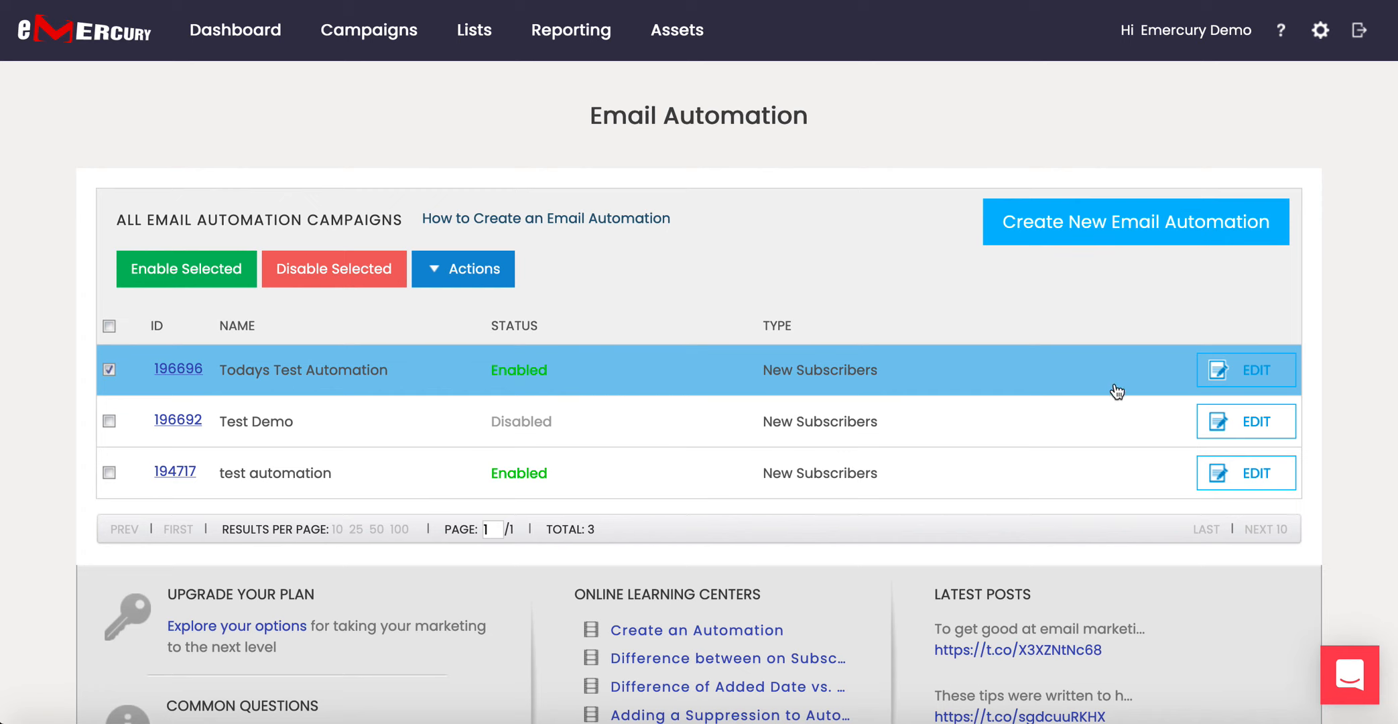
Open the Todays Test Automation flow, close it unchanged, then open and dismiss the Actions dropdown.
{"action": "left_click", "coordinate": [1256, 368]}
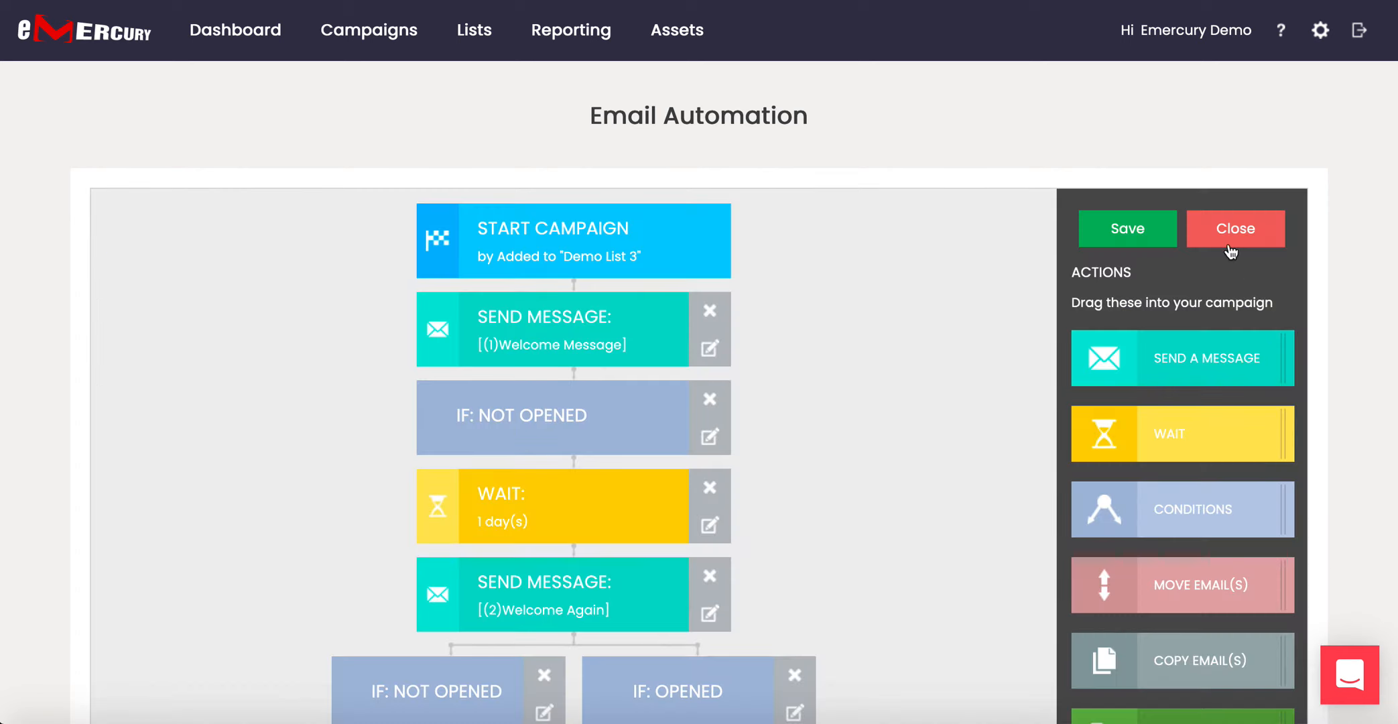
{"action": "left_click", "coordinate": [1240, 236]}
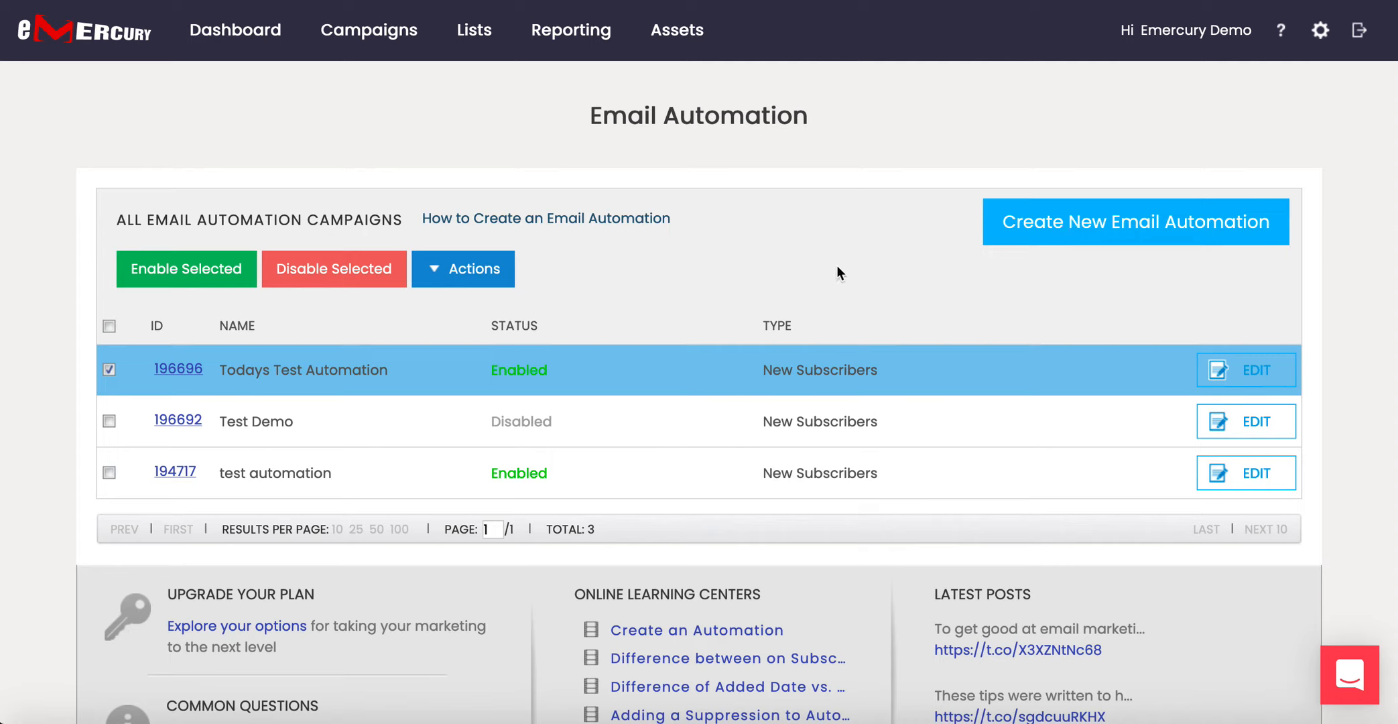
{"action": "left_click", "coordinate": [493, 272]}
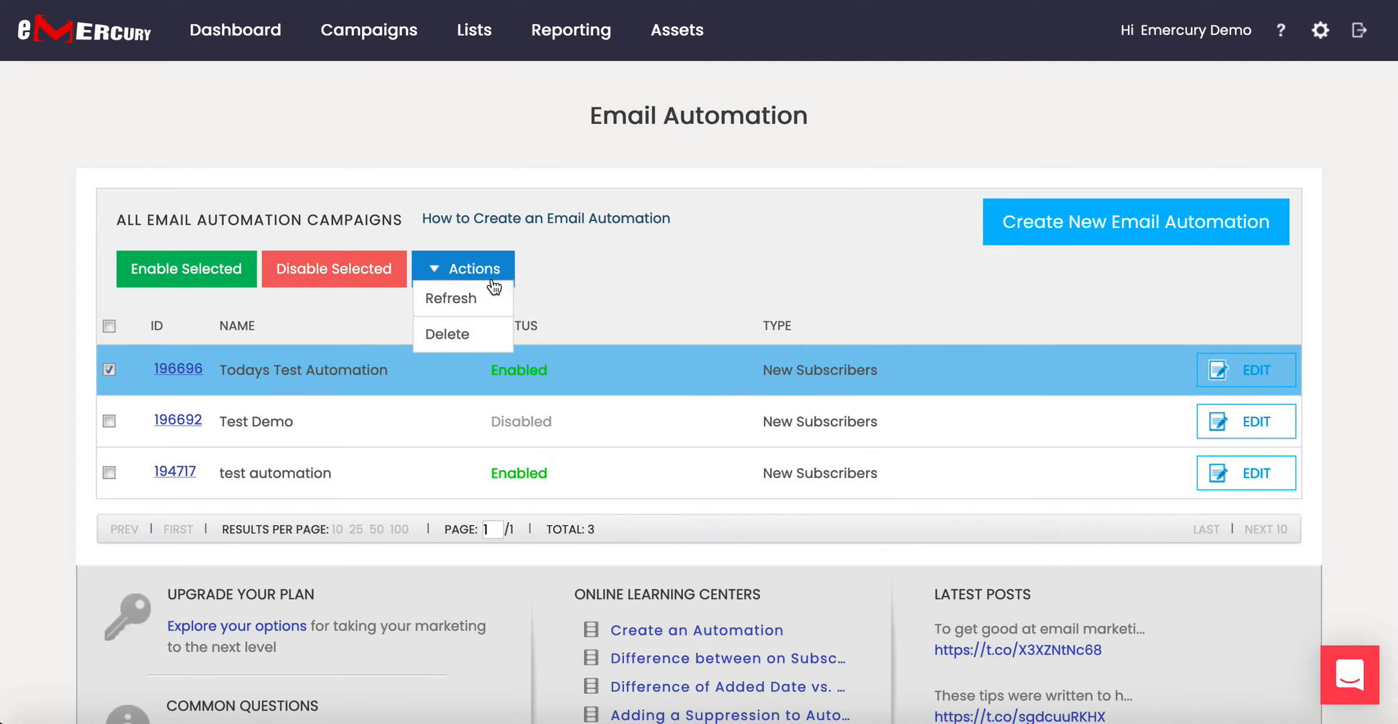
{"action": "left_click", "coordinate": [462, 338]}
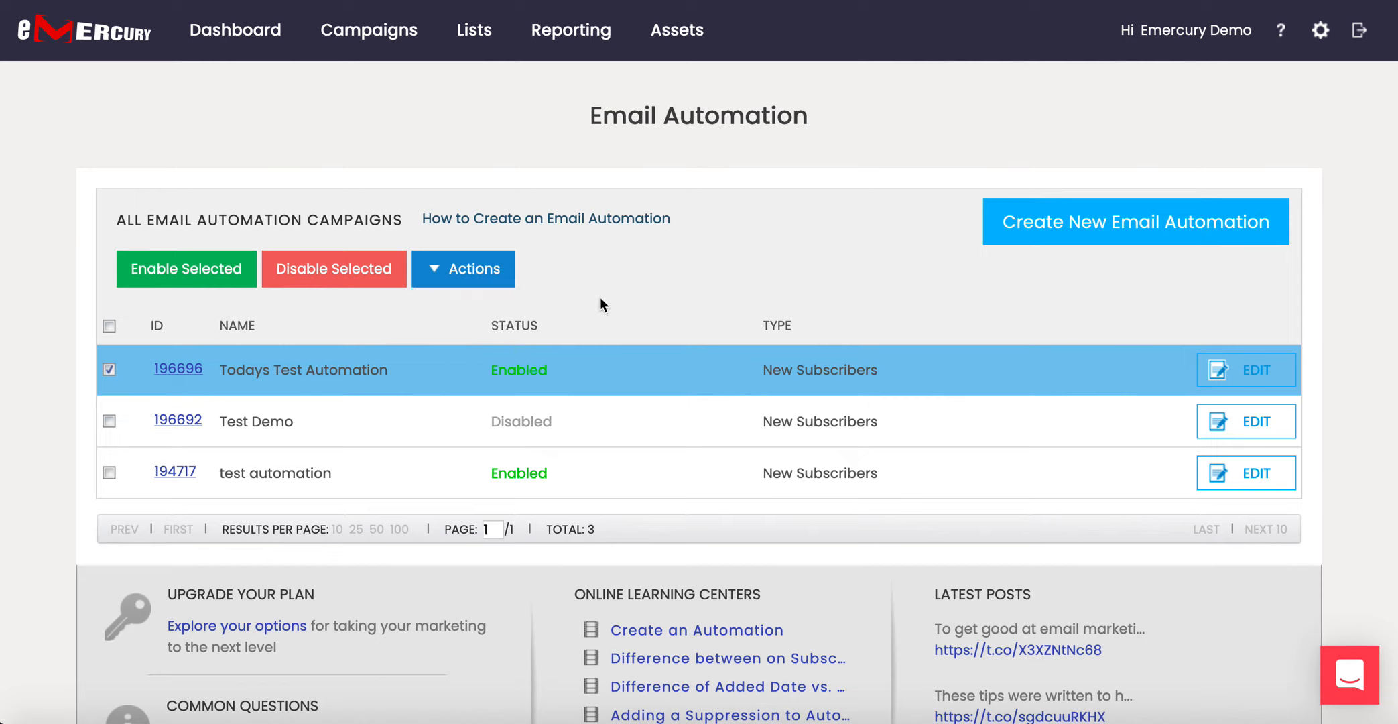